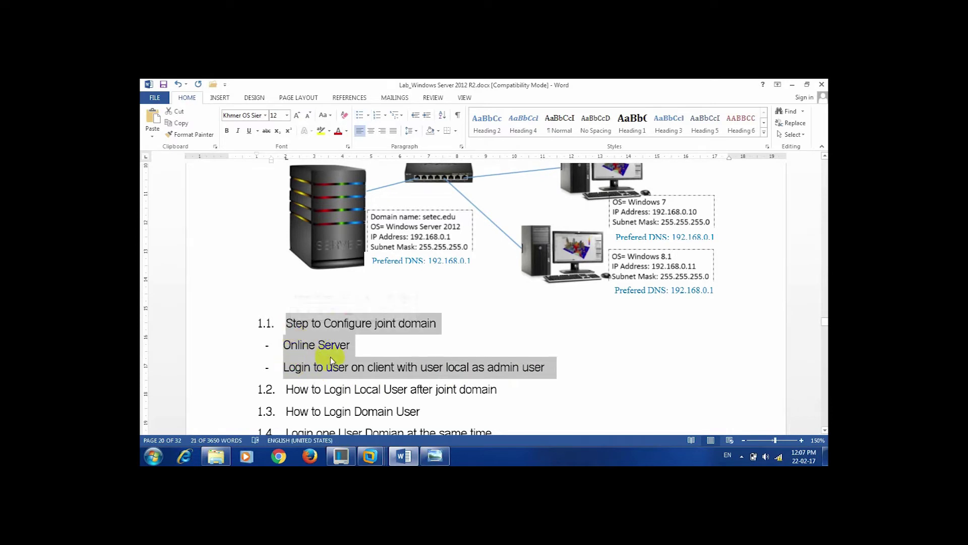
Leave the Word domain-join lab guide and switch to the DC-DNS virtual machine's console.
click(463, 324)
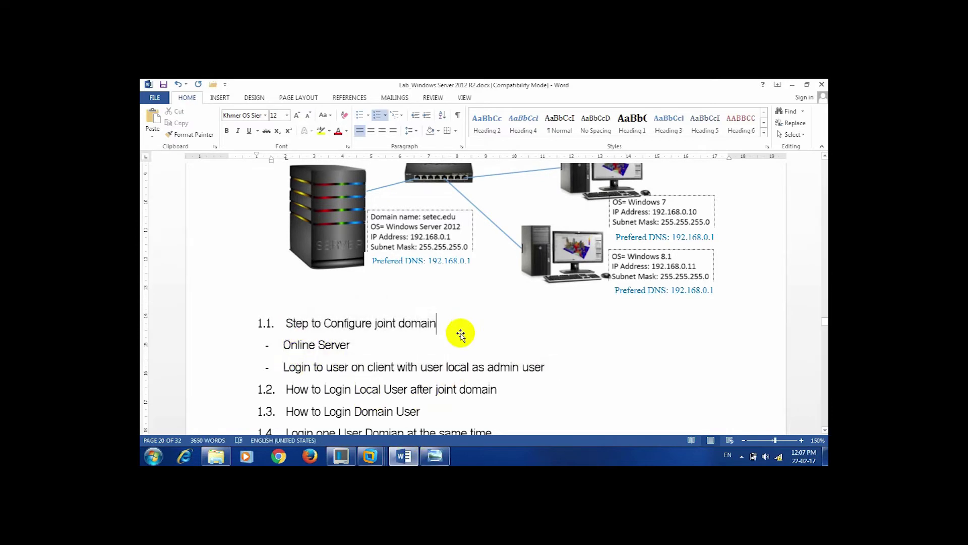
scroll(459, 328, up, 3)
scroll(466, 358, down, 1)
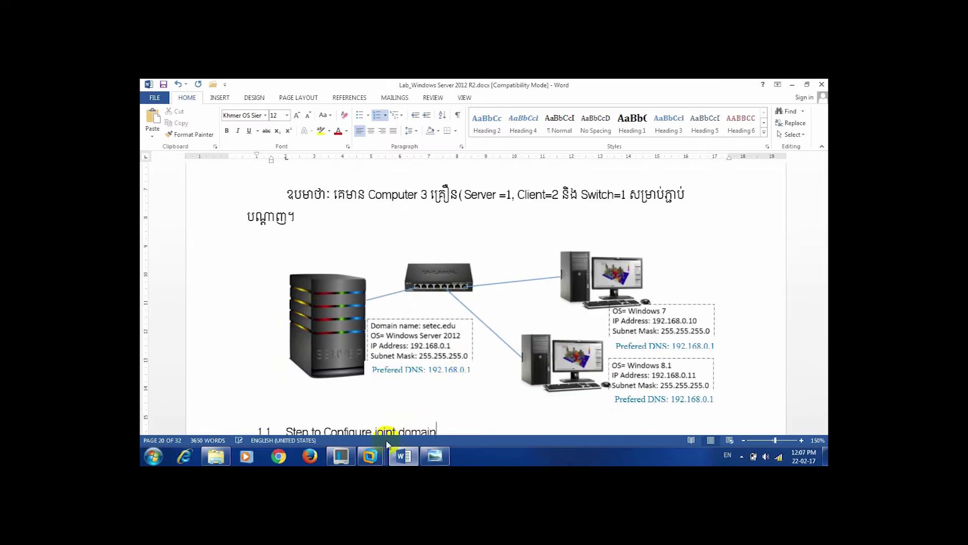
mouse_move(370, 456)
click(511, 401)
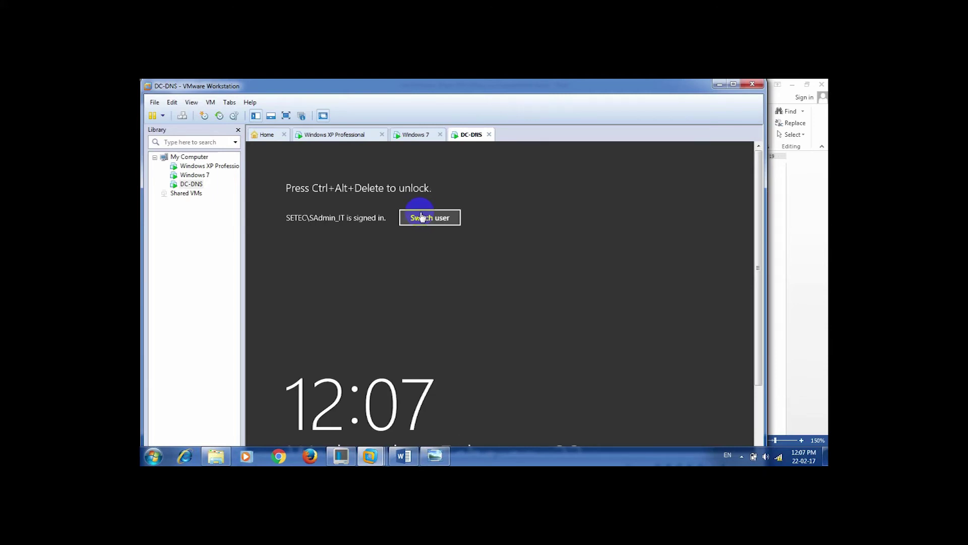
Unlock DC-DNS full screen and open Teaming NIC 192.168.0.1's network connections from Local Server.
click(422, 217)
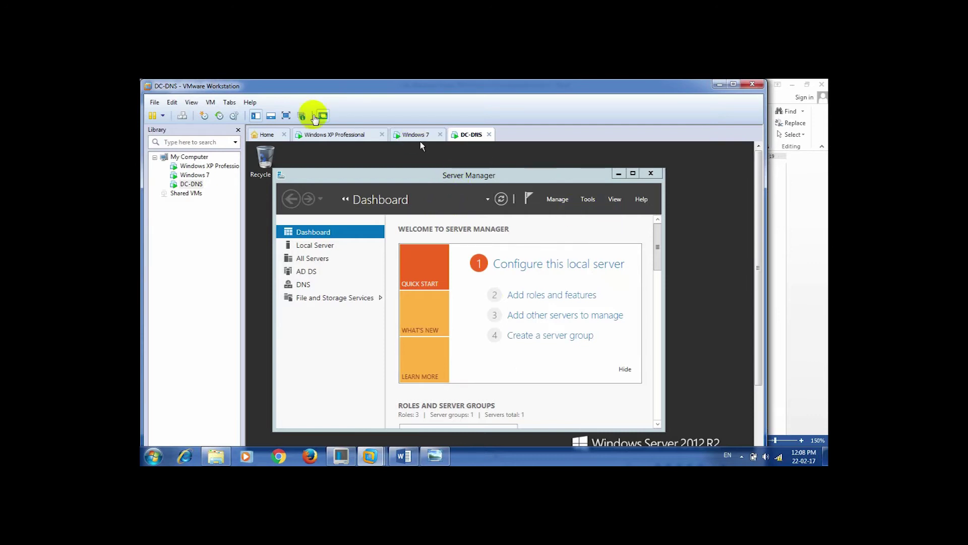
click(286, 117)
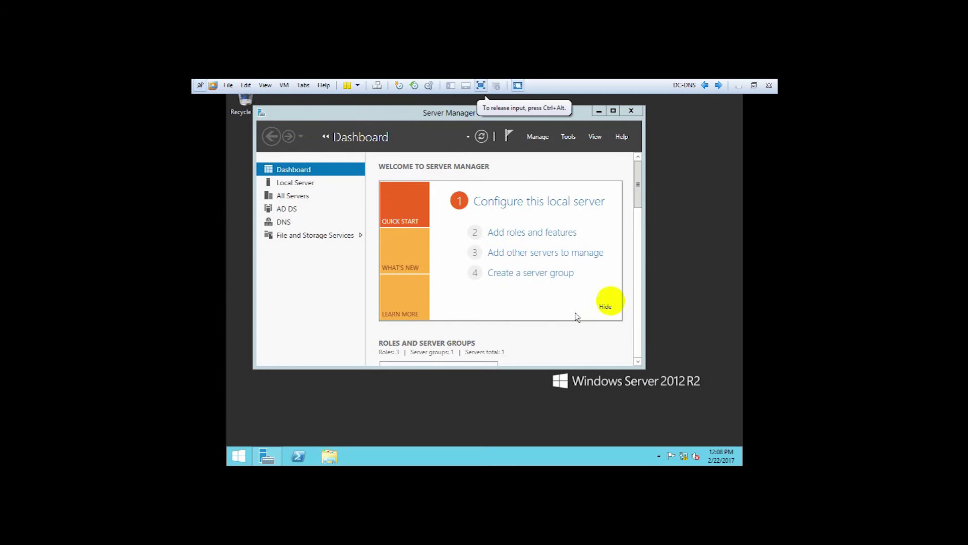
drag(417, 112, 425, 125)
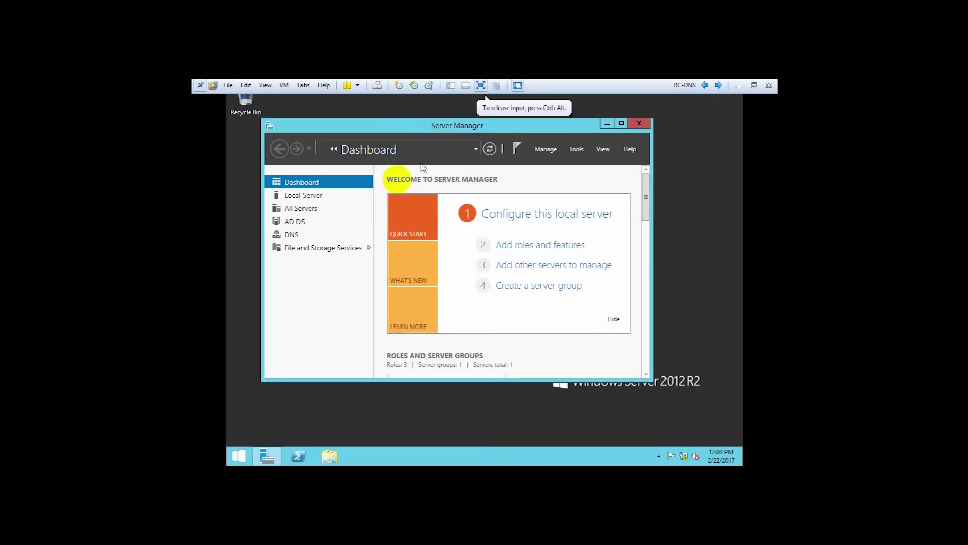
click(304, 197)
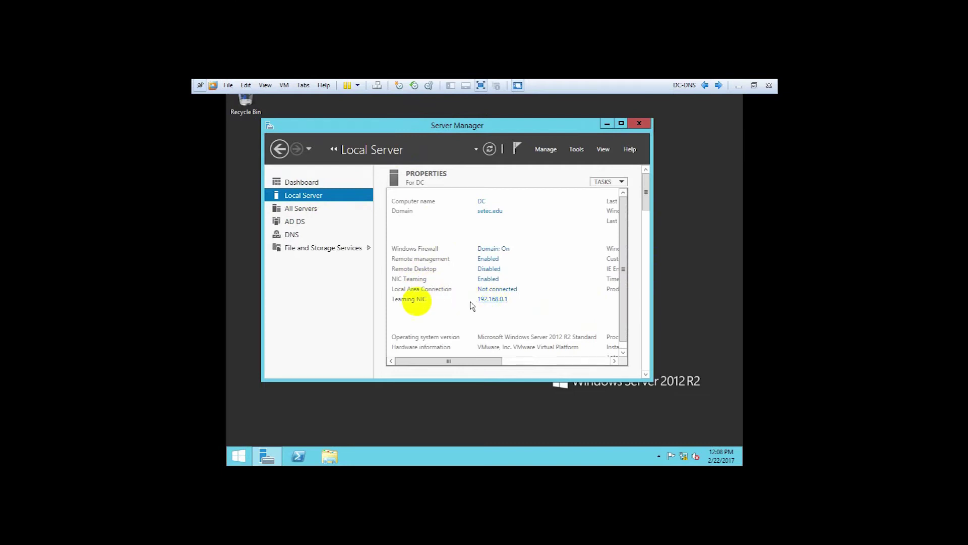
click(491, 301)
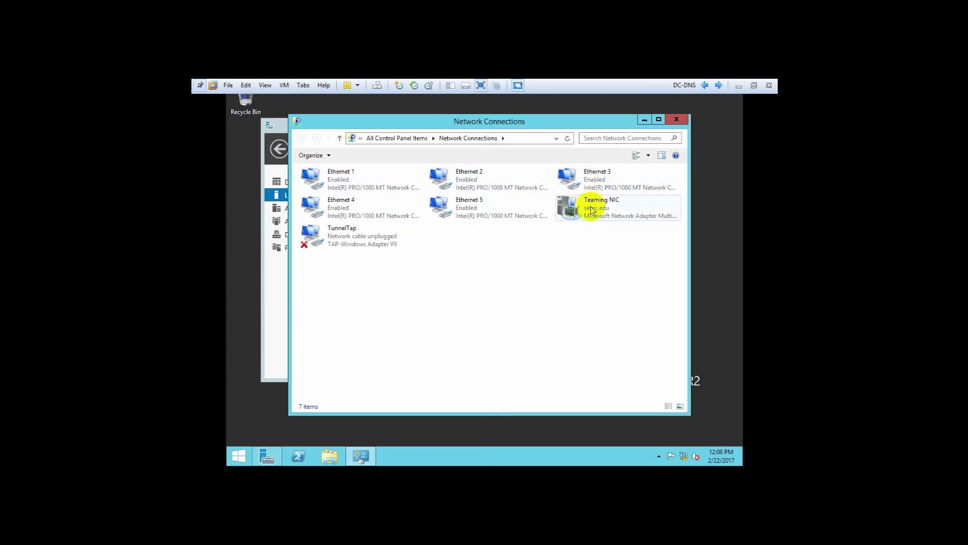
click(351, 183)
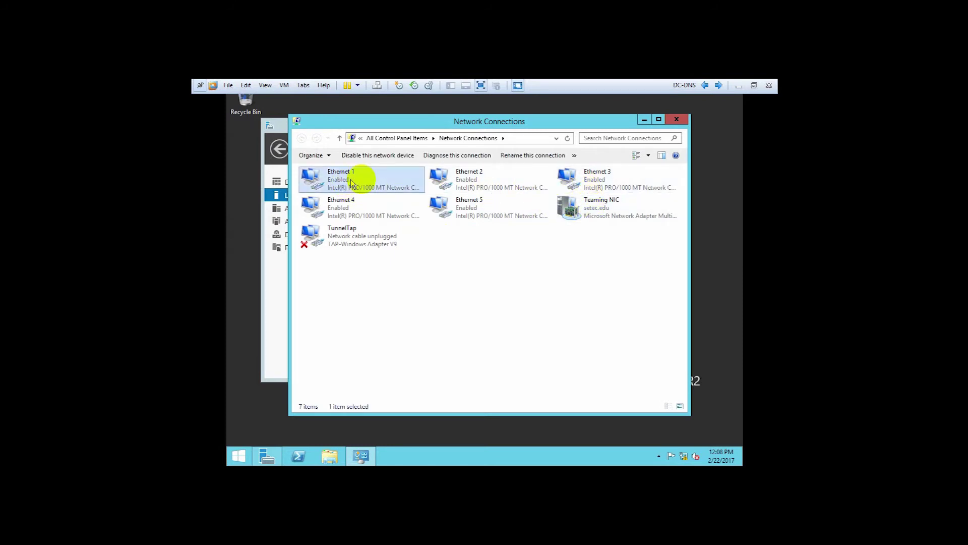
click(469, 206)
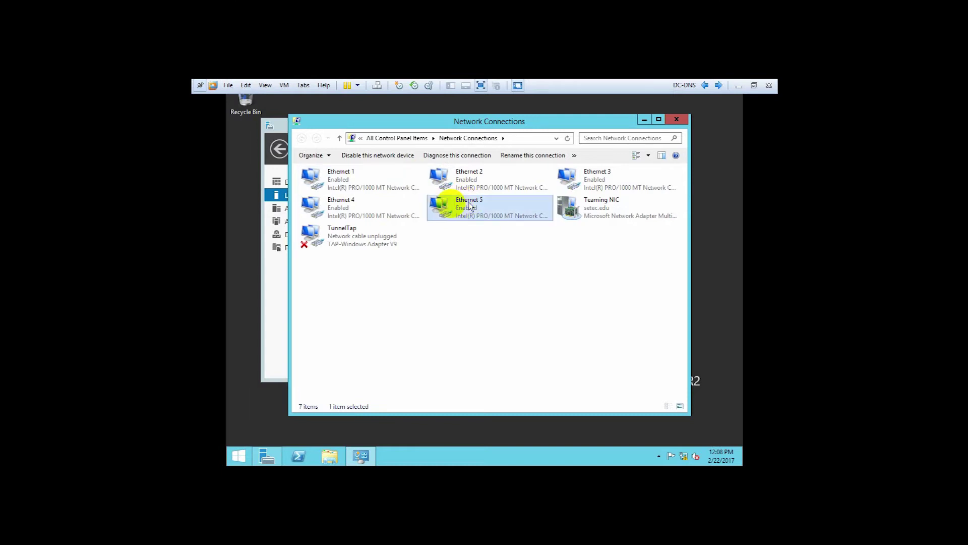
click(369, 206)
click(578, 180)
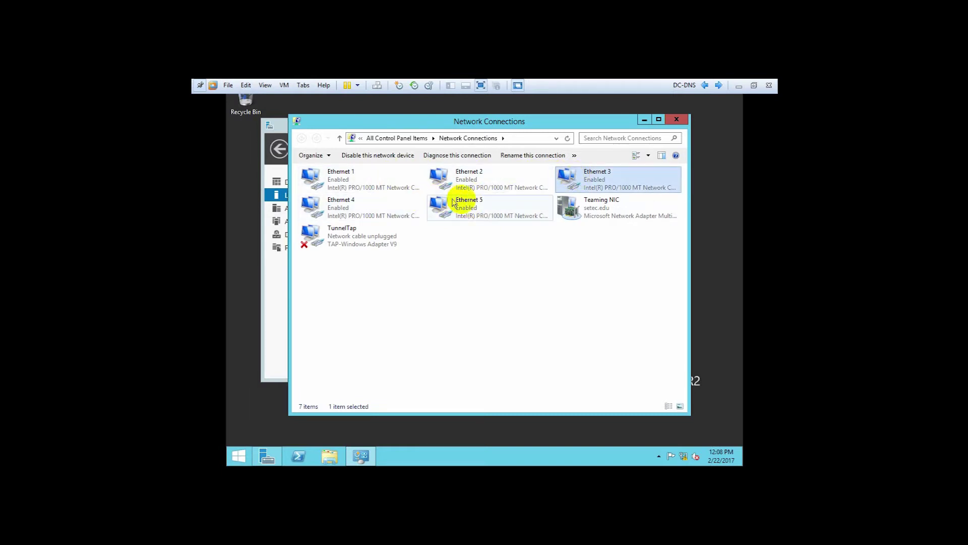
click(596, 208)
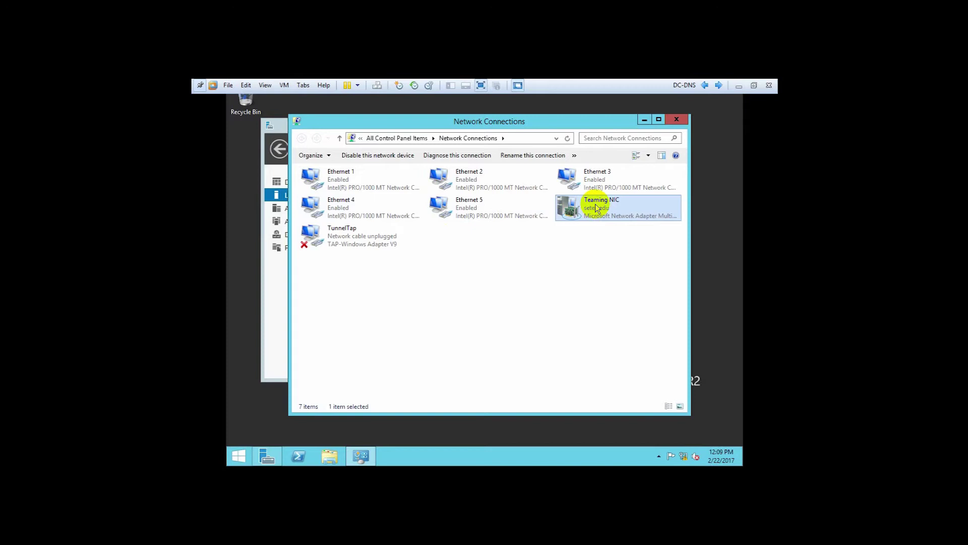
right_click(596, 208)
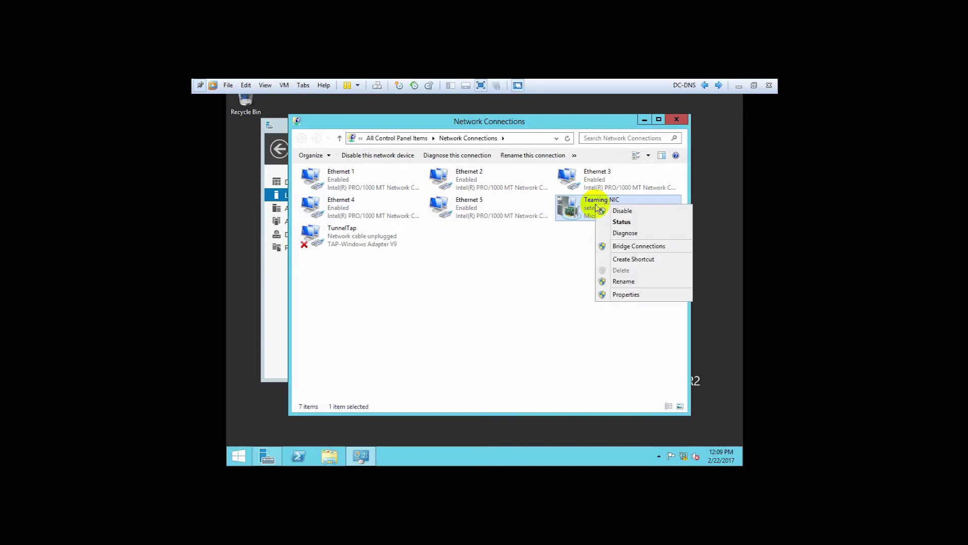
click(621, 295)
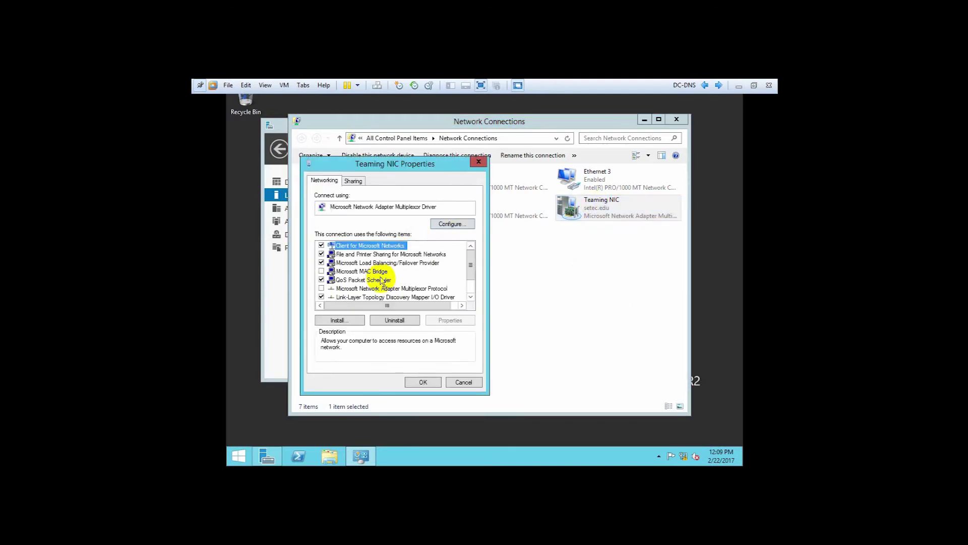
drag(468, 266, 468, 279)
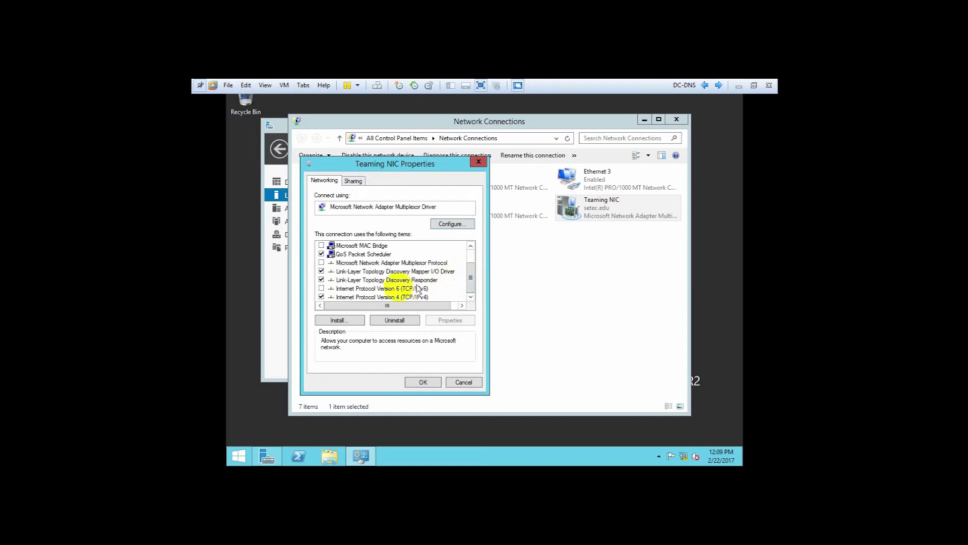
click(387, 298)
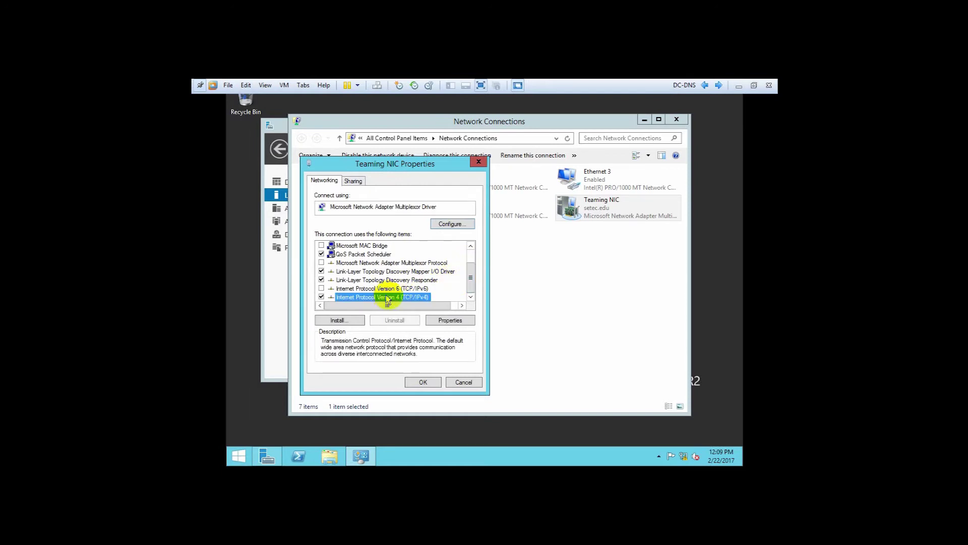
click(444, 321)
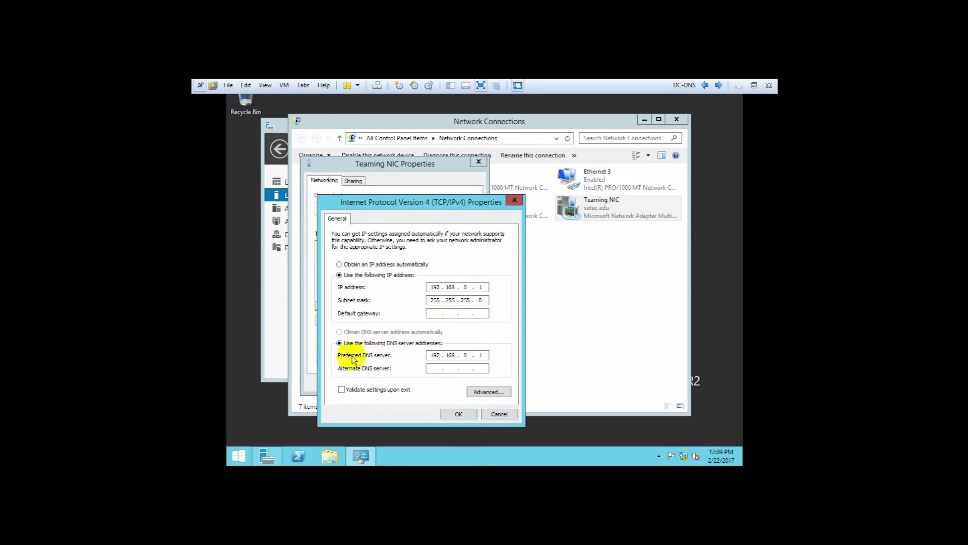
click(443, 355)
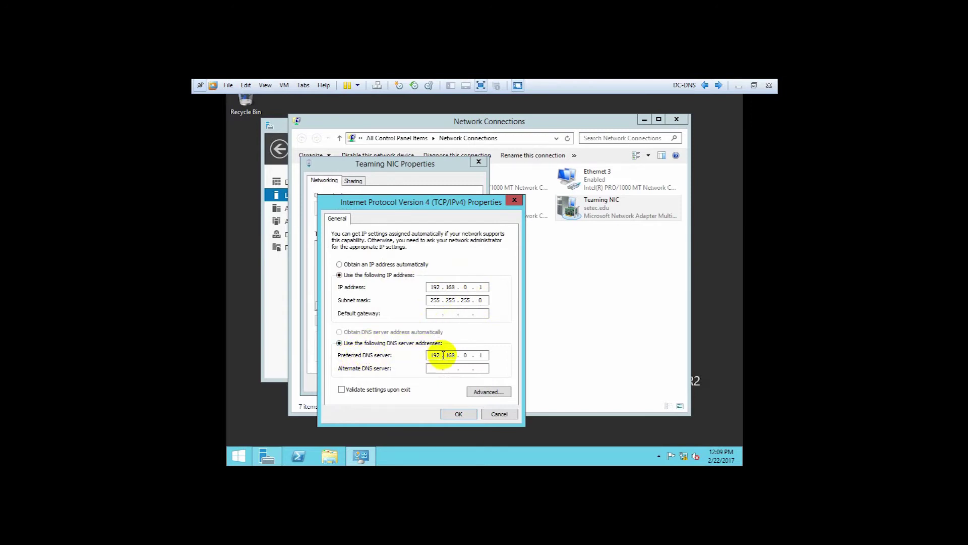
click(480, 355)
click(464, 287)
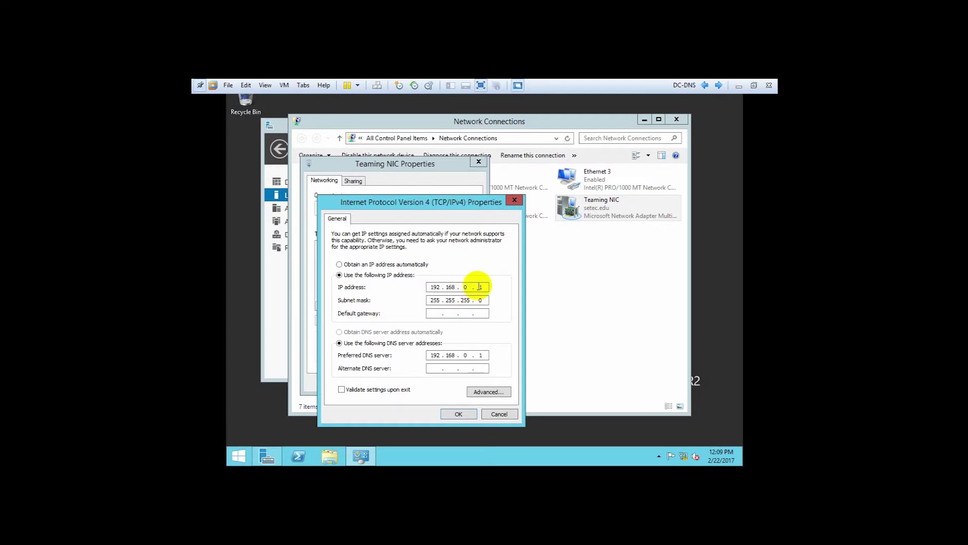
click(470, 353)
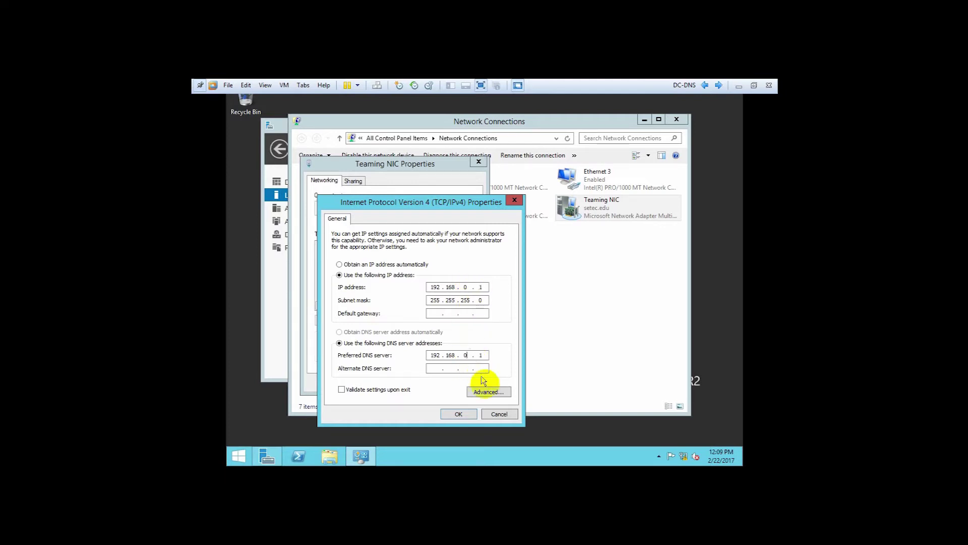
click(498, 414)
click(461, 382)
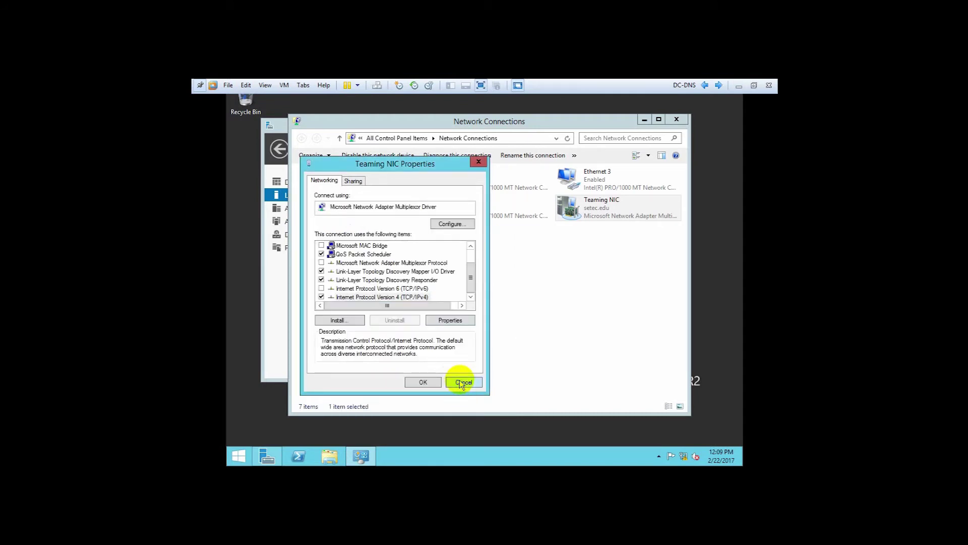
click(674, 121)
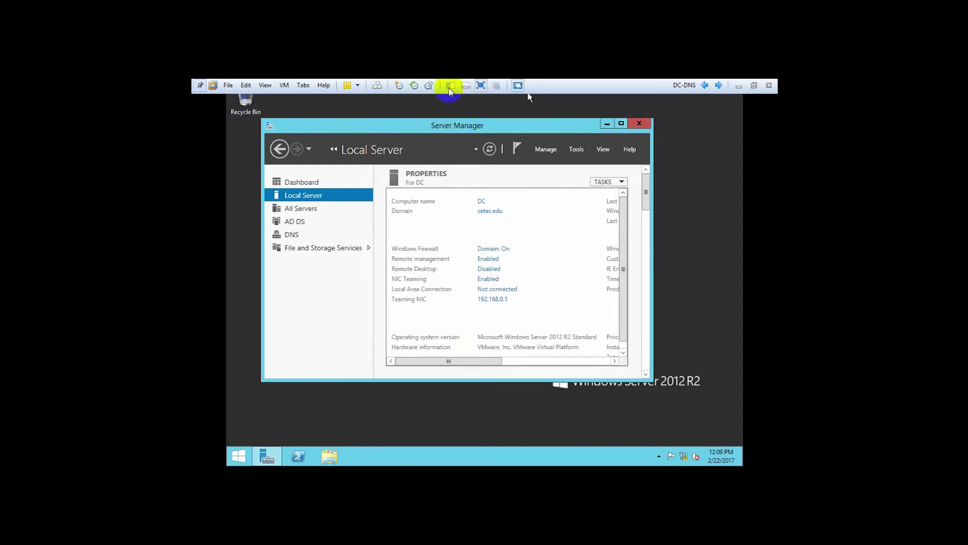
Switch to the Windows 7 VM and open its Network and Sharing Center from the tray.
click(704, 85)
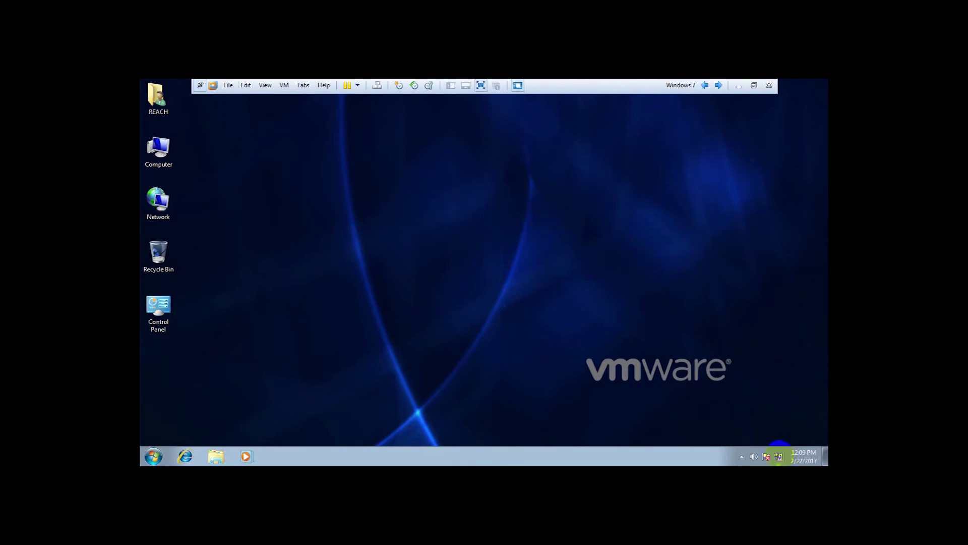
click(779, 456)
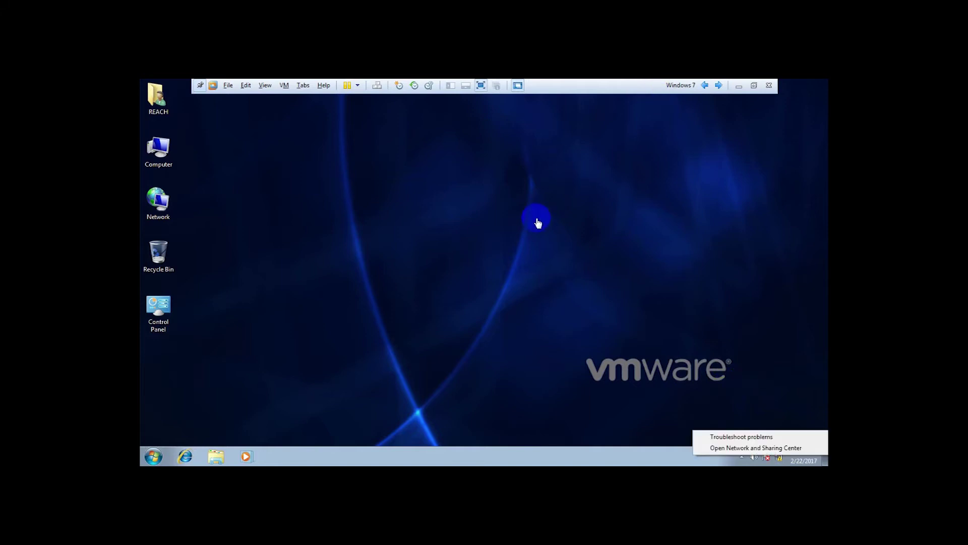
click(736, 449)
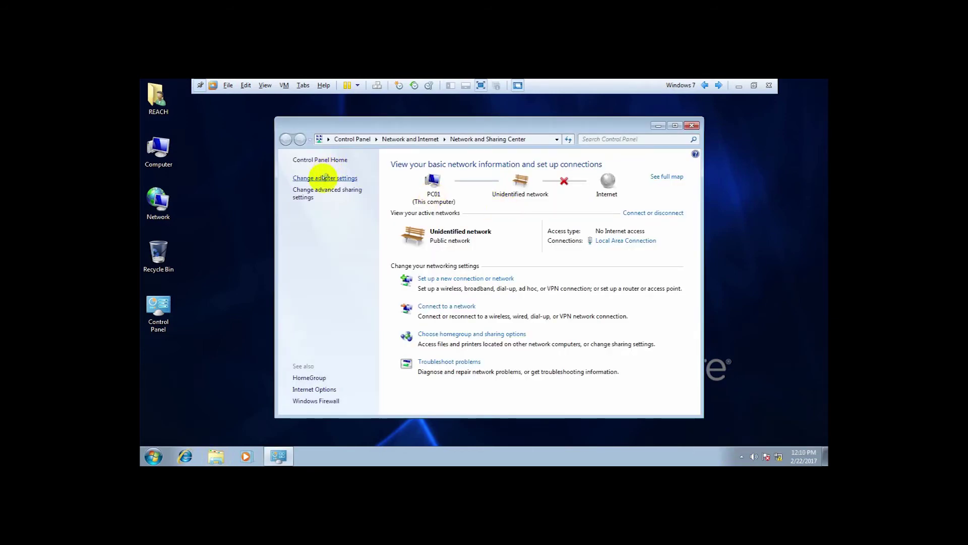
Open the TCP/IPv4 properties of the Windows 7 guest's Local Area Connection.
click(325, 178)
click(324, 178)
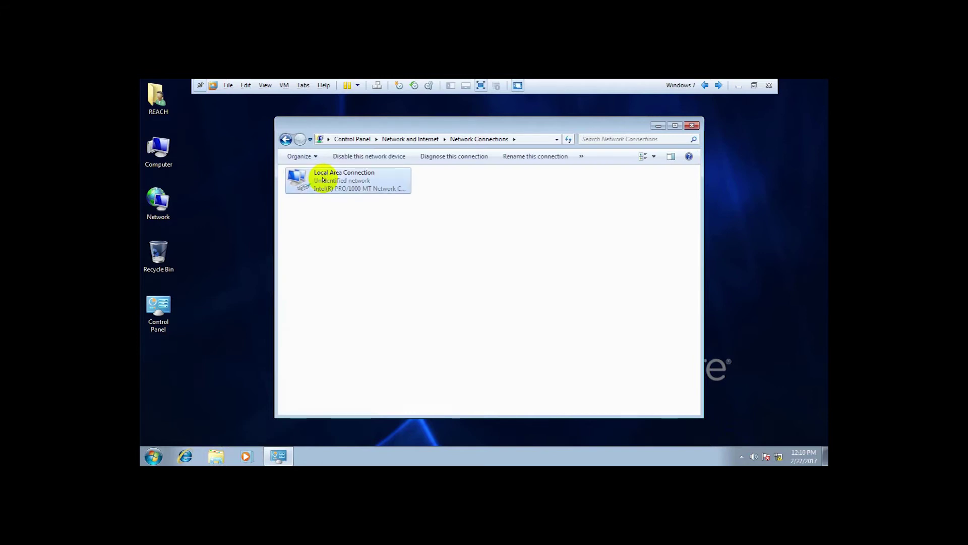
right_click(324, 180)
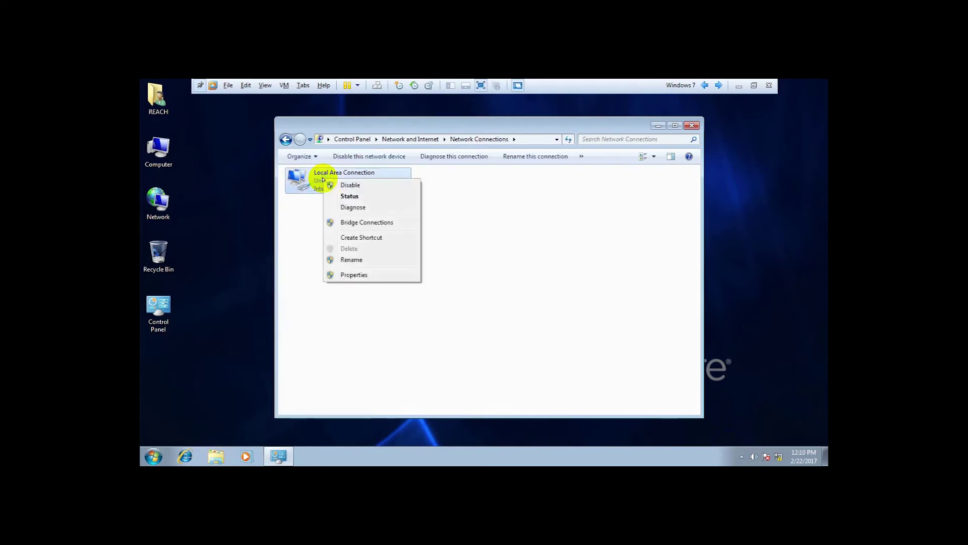
click(348, 275)
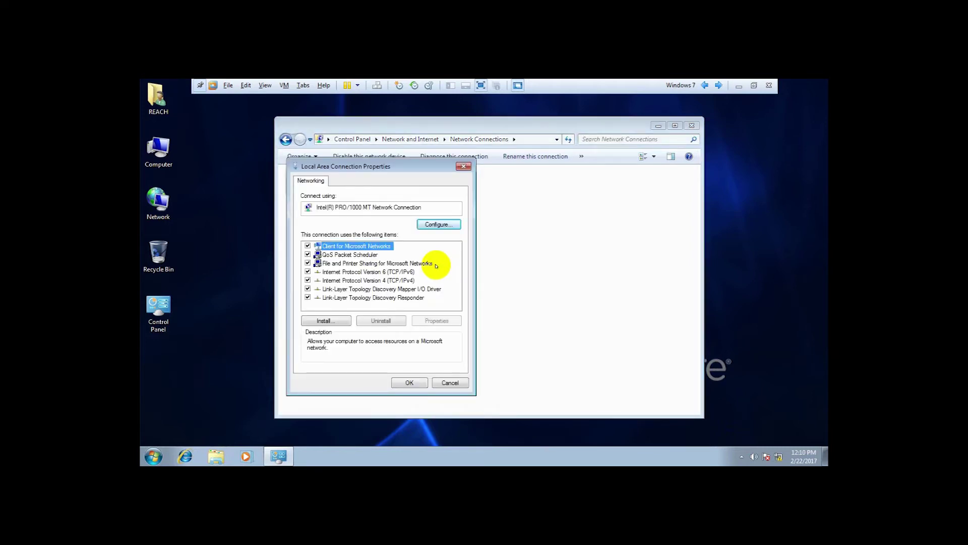
click(379, 280)
click(434, 321)
Assign IP 192.168.0.10, mask 255.255.255.0, DNS 192.168.0.1, and close the network windows.
click(388, 275)
click(419, 285)
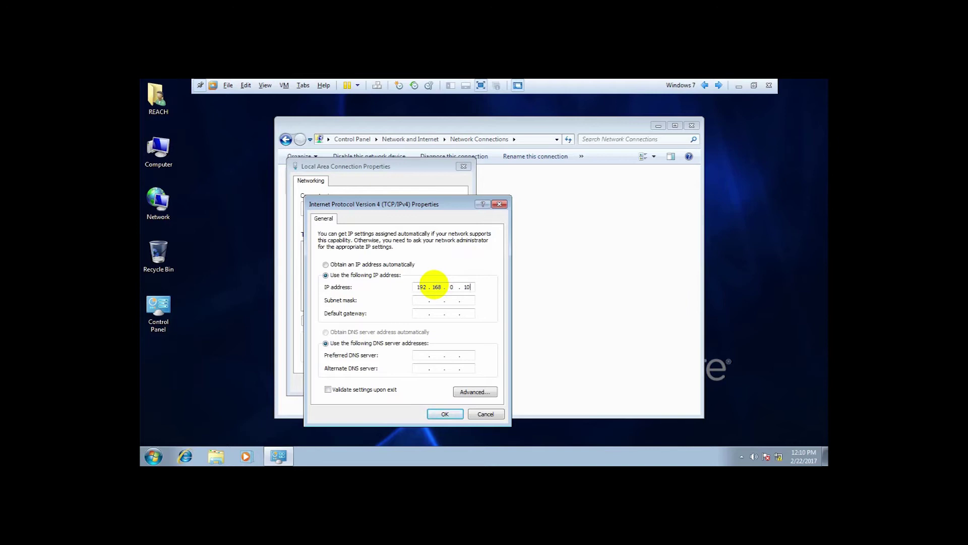
key(Tab)
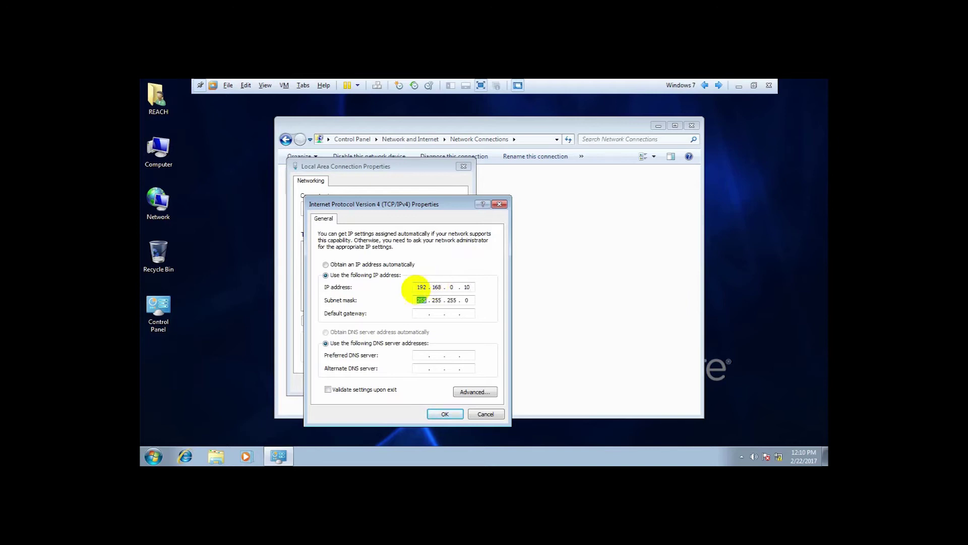
click(455, 300)
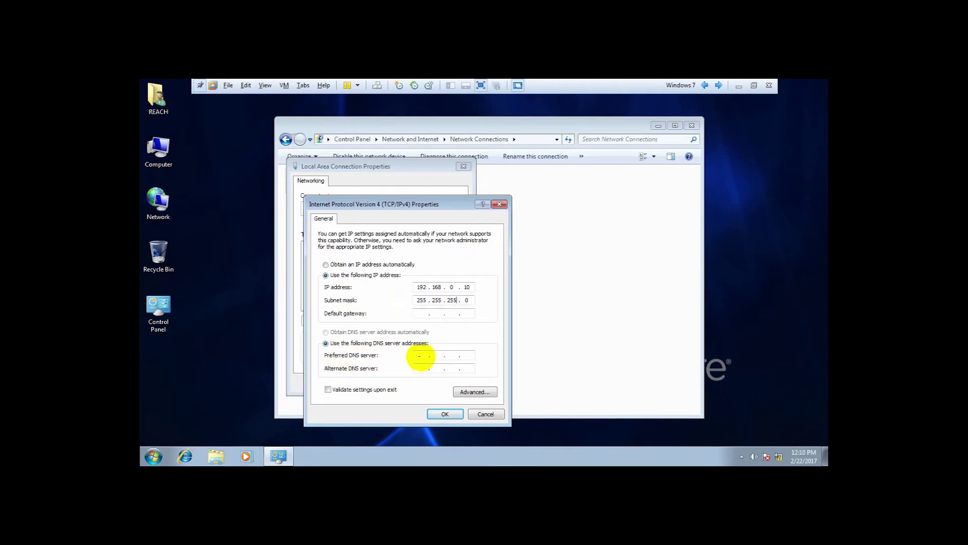
click(421, 355)
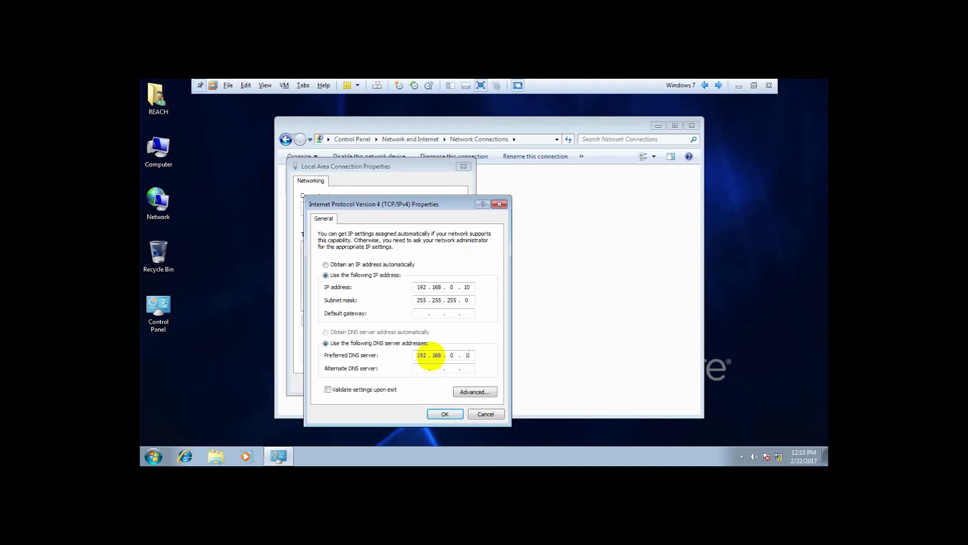
click(444, 413)
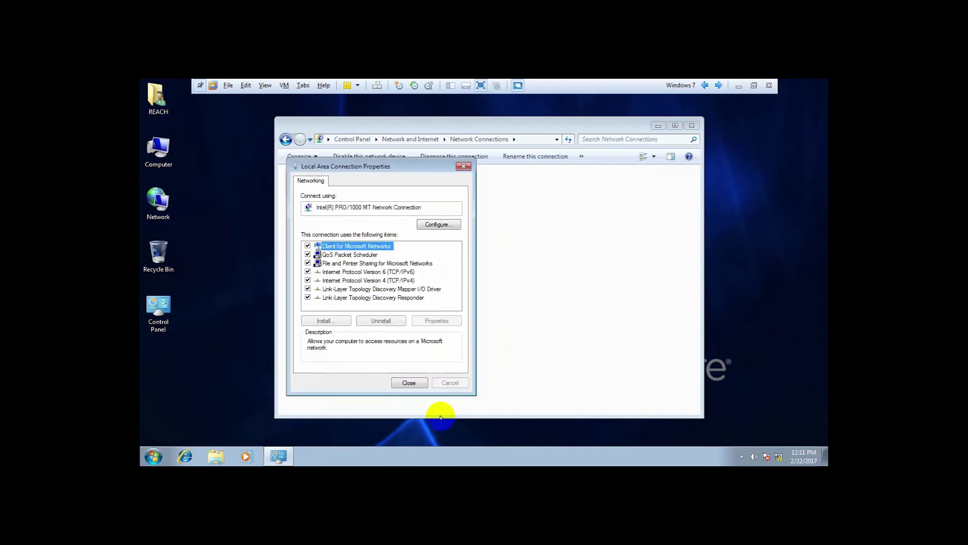
click(409, 382)
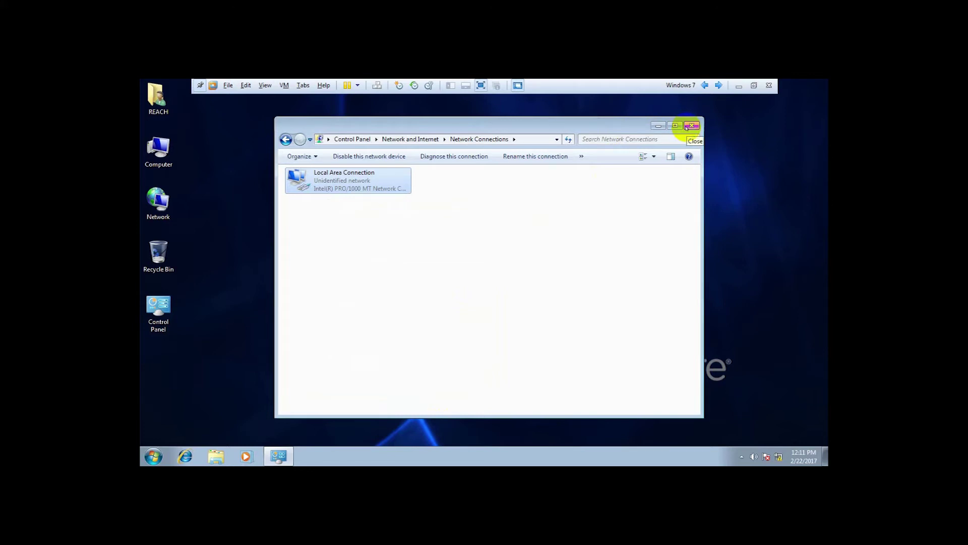
click(687, 127)
Launch cmd from Run and ping 192.168.0.1, getting destination host unreachable.
key(super+r)
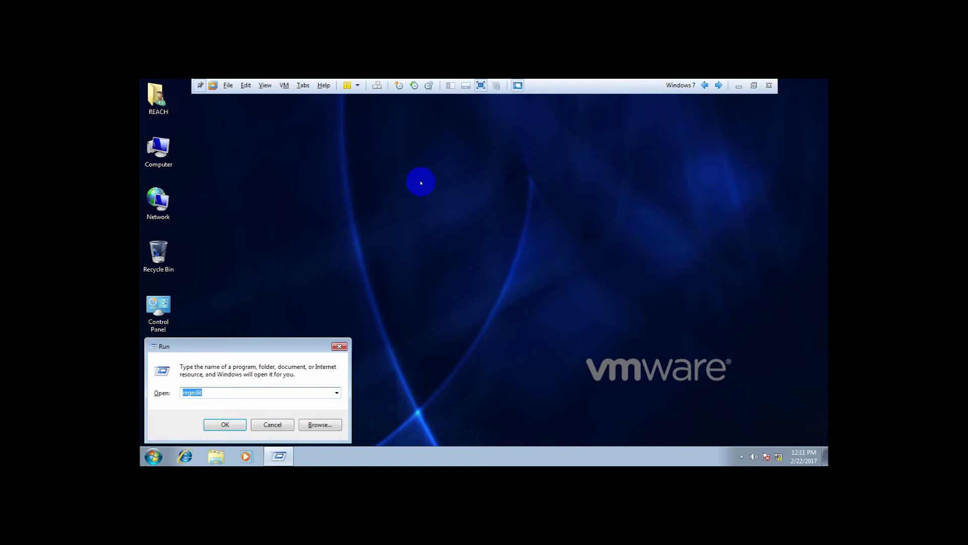
text(cmd)
key(Return)
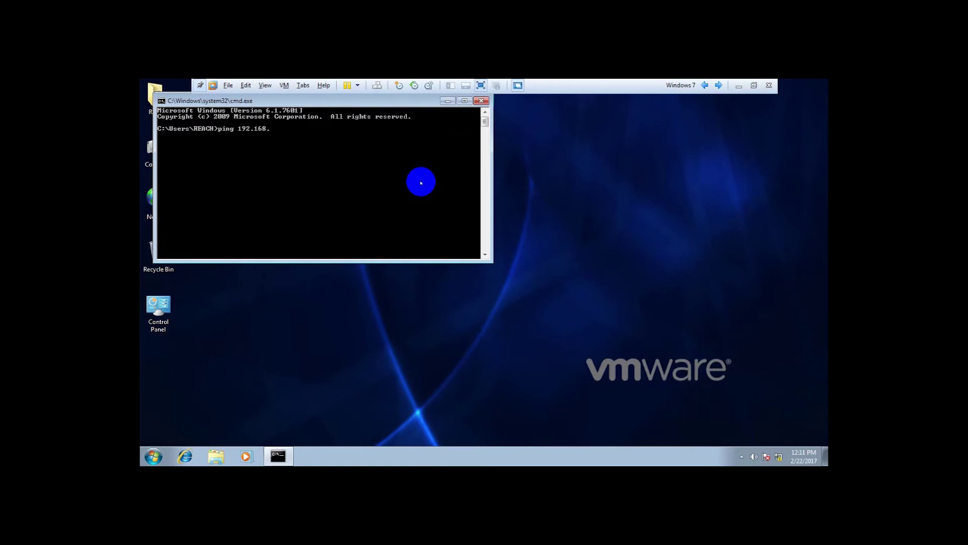
text(ping 192.168.0.1)
key(Return)
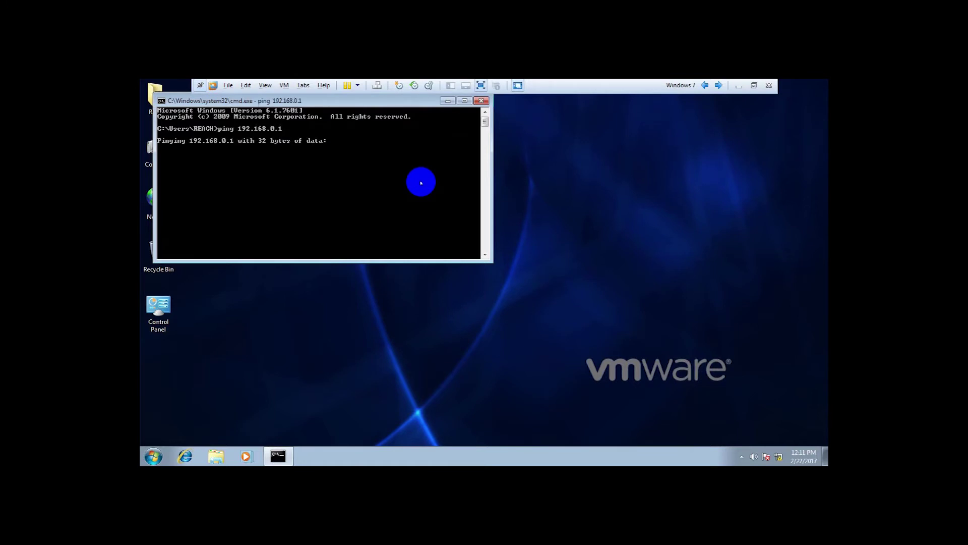
click(375, 104)
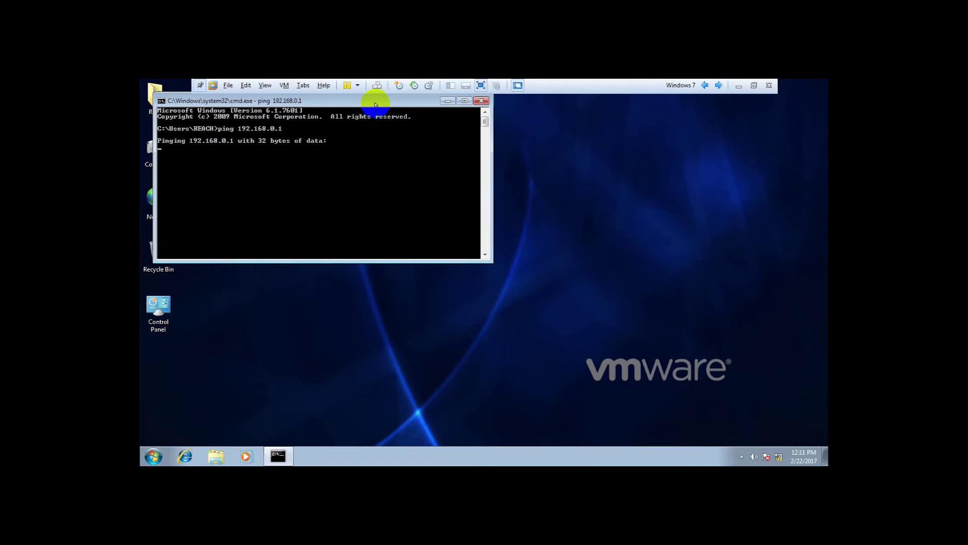
drag(375, 104, 408, 137)
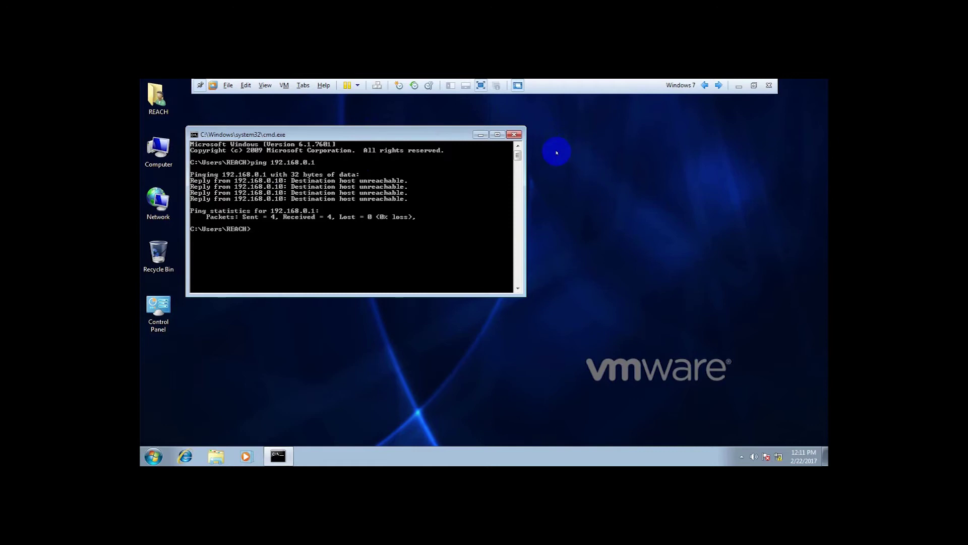
click(519, 136)
Change the Windows 7 VM's Network Adapter from NAT to Host-only in VM Settings and save.
click(285, 86)
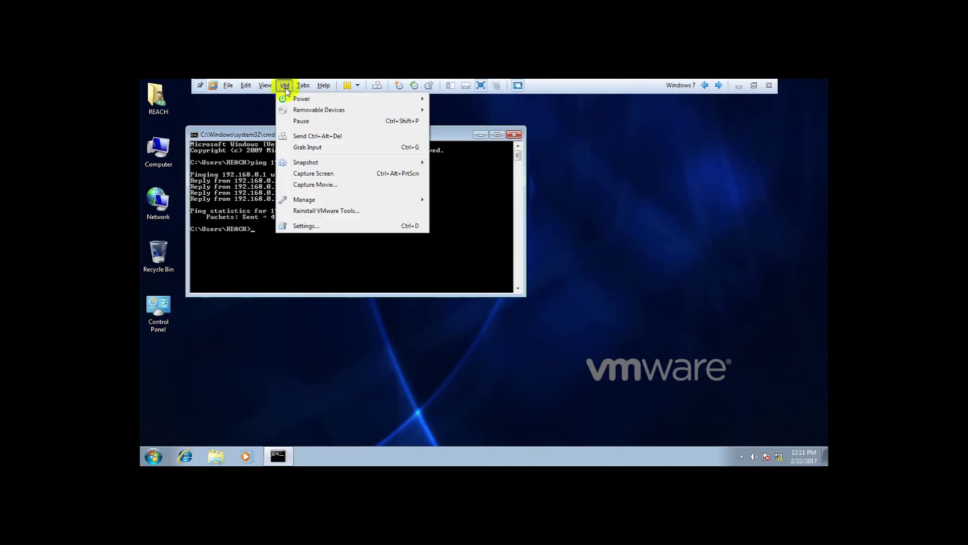
click(306, 226)
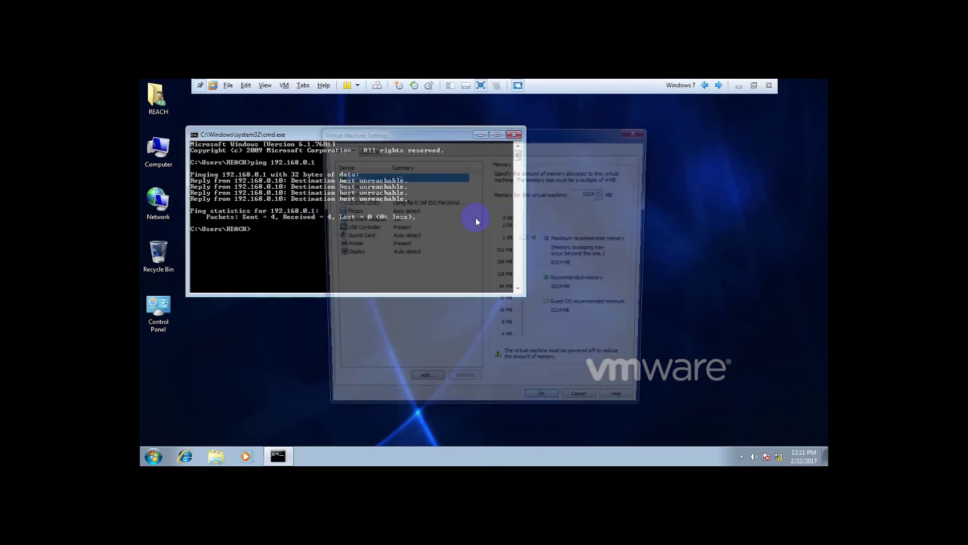
click(357, 221)
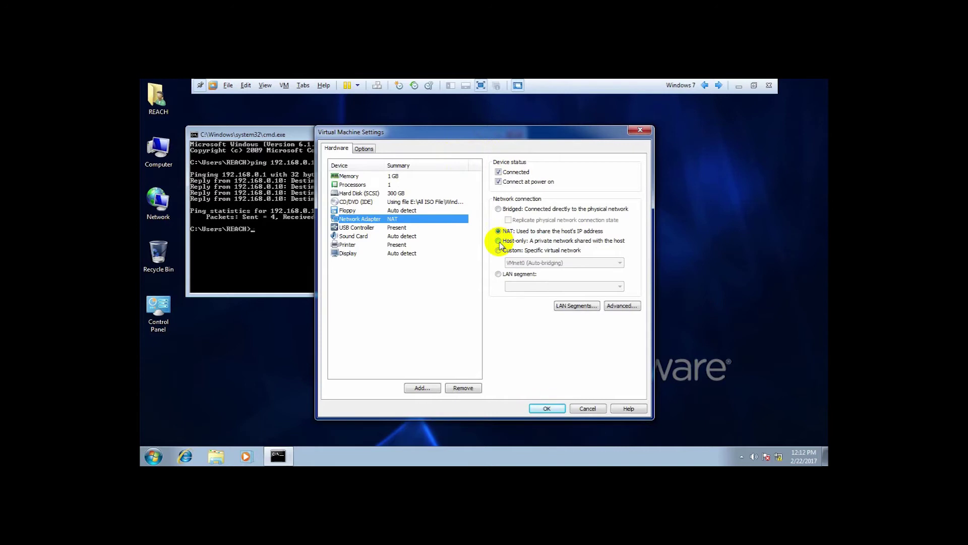
click(499, 242)
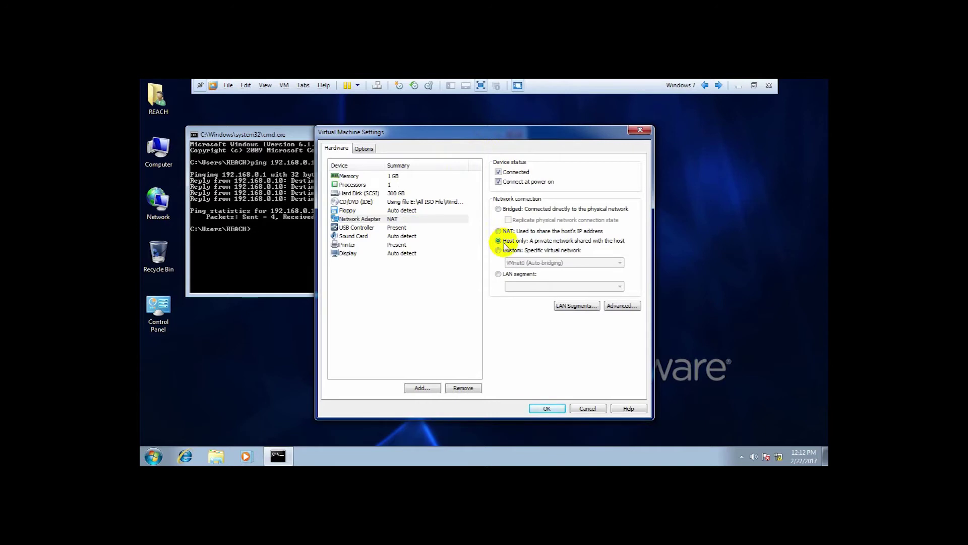
click(554, 407)
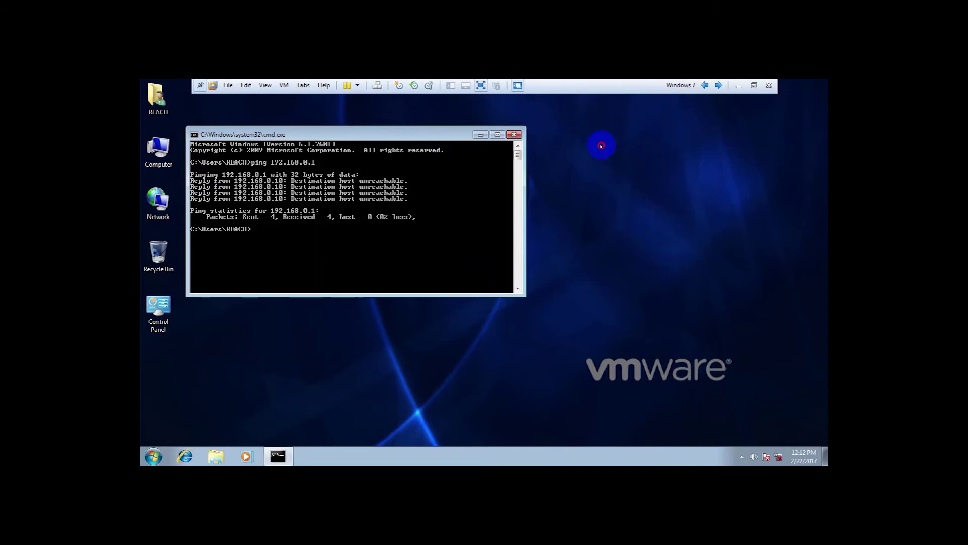
Switch to the DC-DNS tab and open its VM Settings.
click(719, 86)
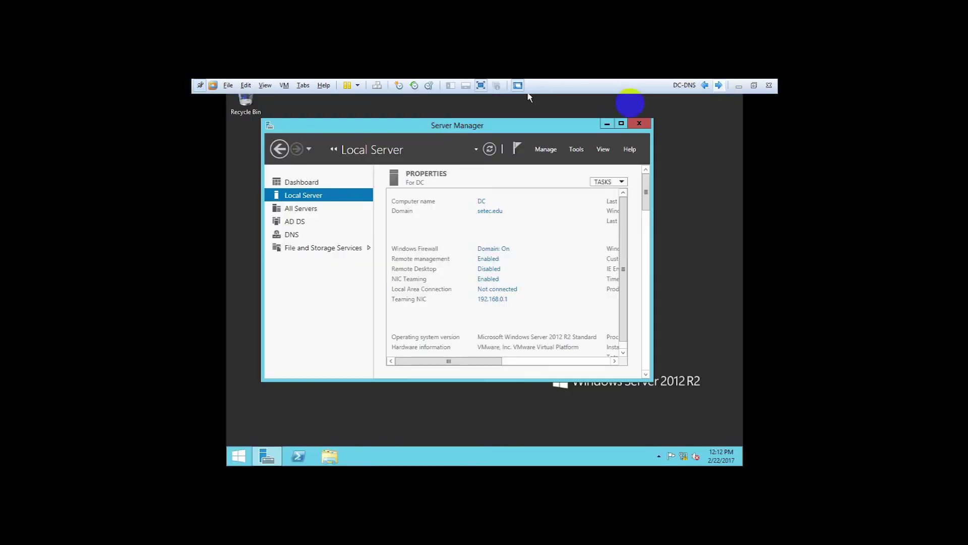
click(284, 86)
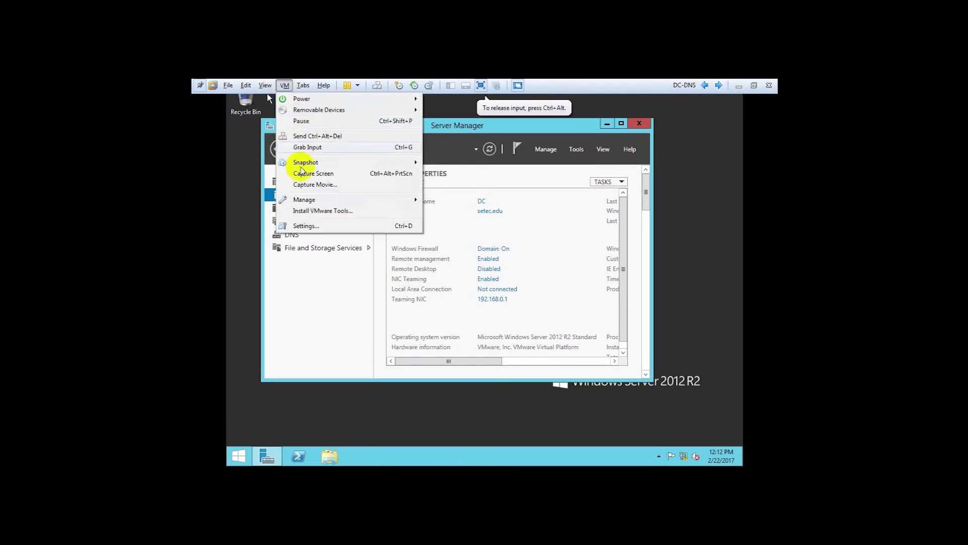
click(316, 226)
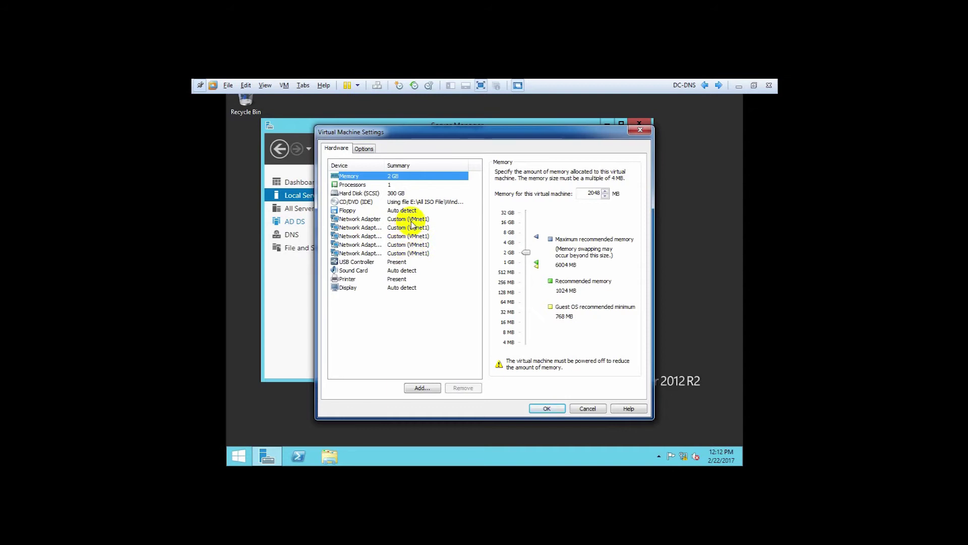
Set all five DC-DNS network adapters to Host-only and save the settings.
click(362, 219)
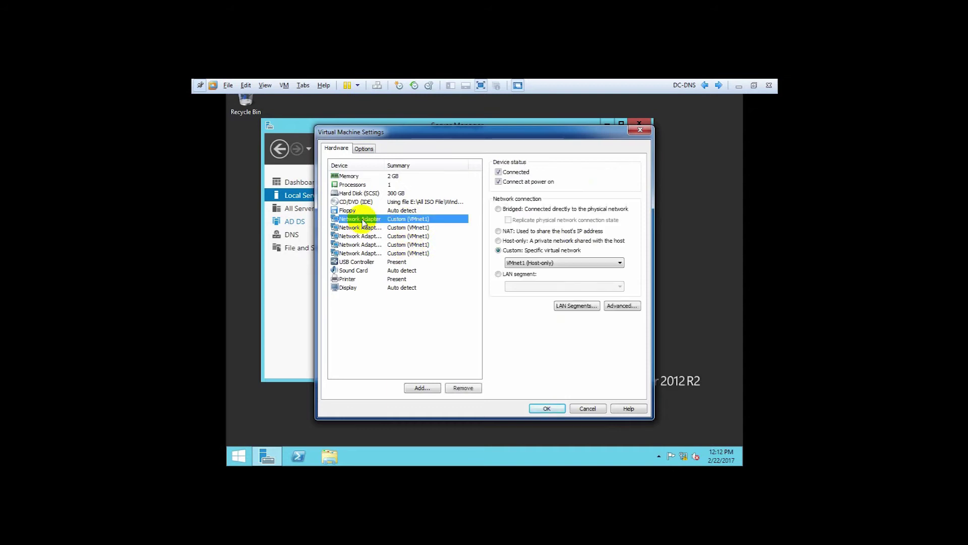
click(498, 241)
click(409, 228)
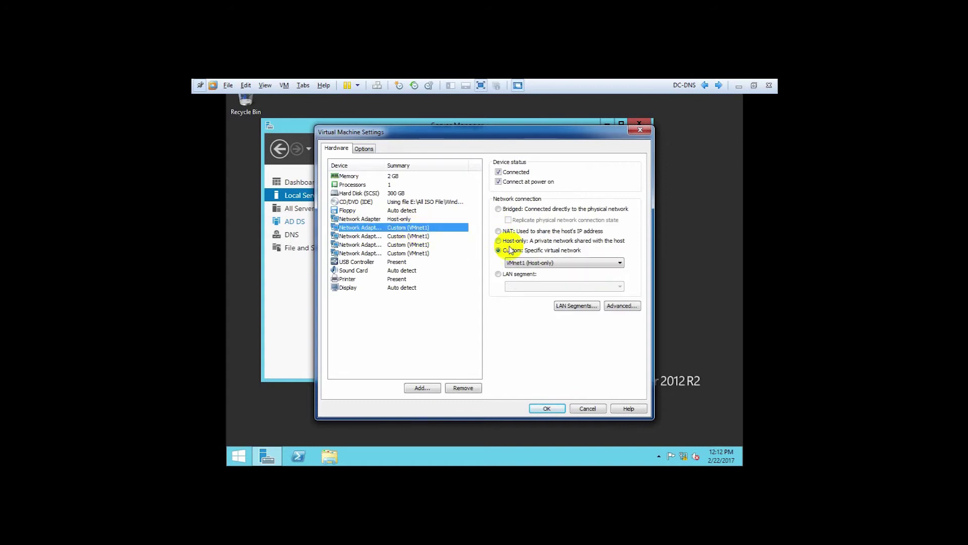
click(504, 243)
click(413, 236)
click(499, 241)
click(405, 245)
click(499, 240)
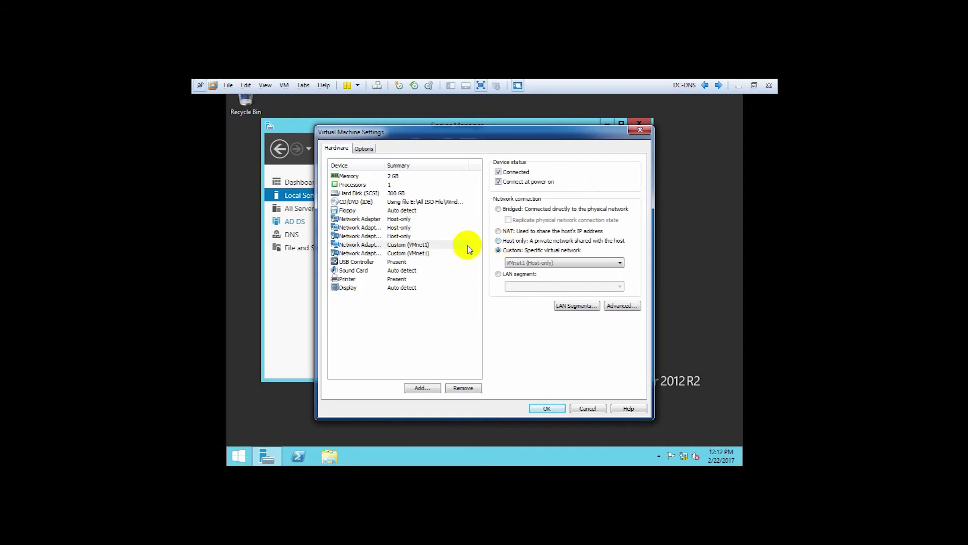
click(418, 253)
click(504, 244)
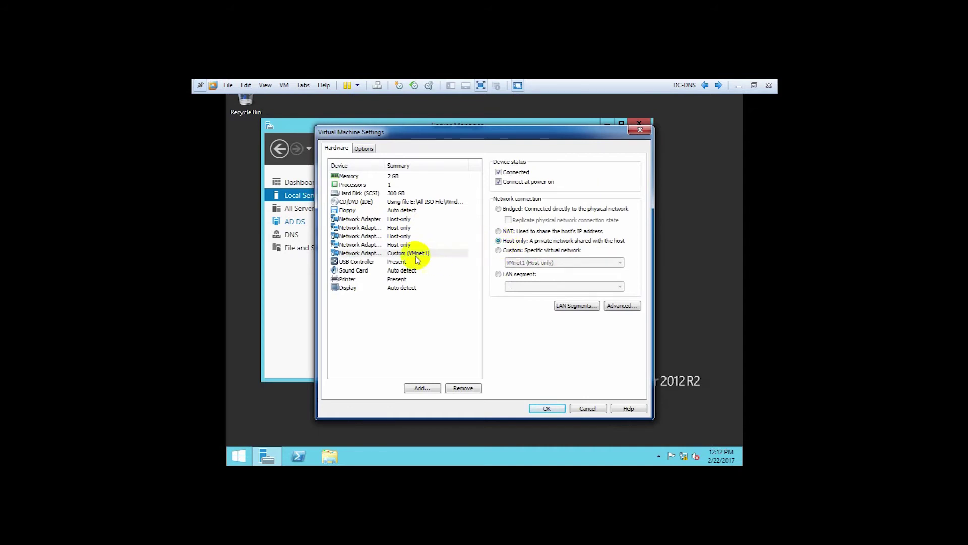
click(405, 244)
click(546, 407)
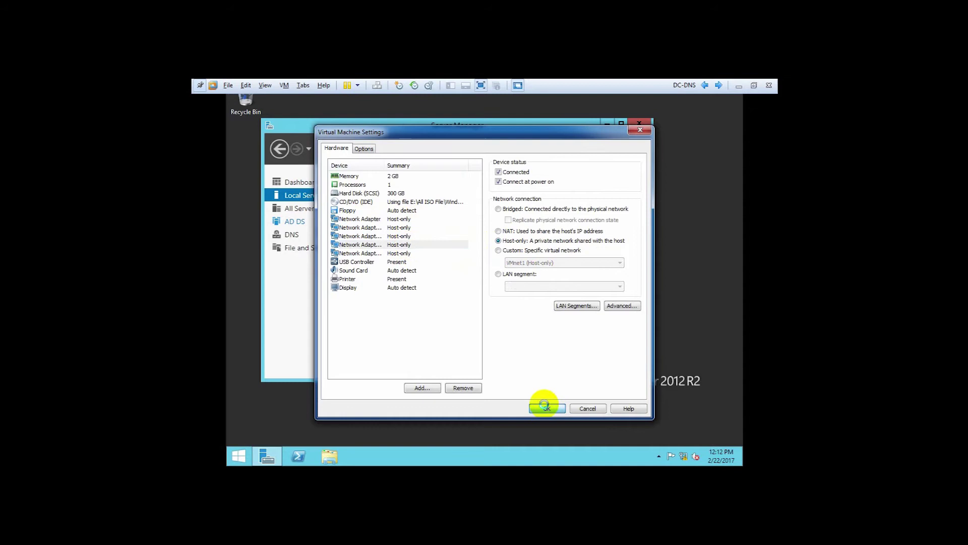
Rerun ping 192.168.0.1 on Windows 7, getting four replies, then close the command prompt.
click(705, 85)
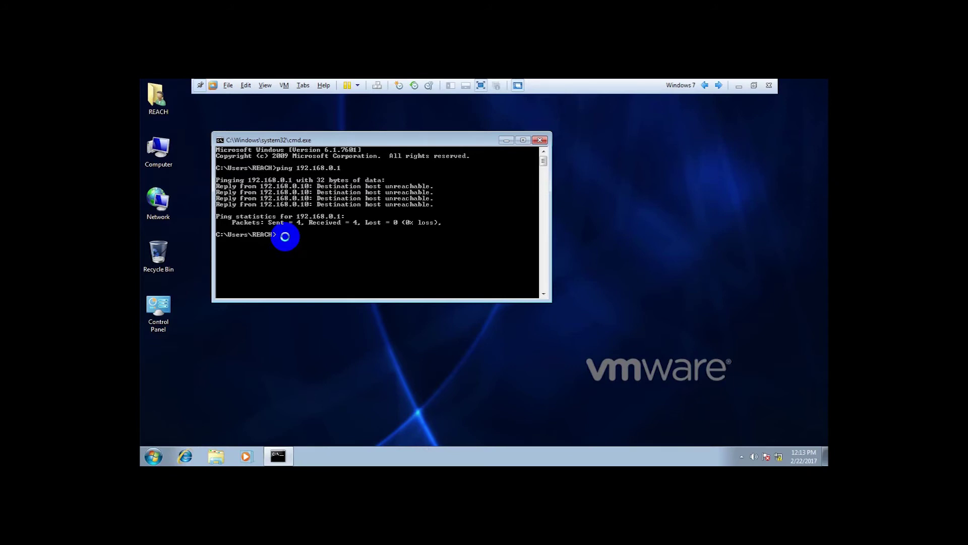
key(Up)
key(Return)
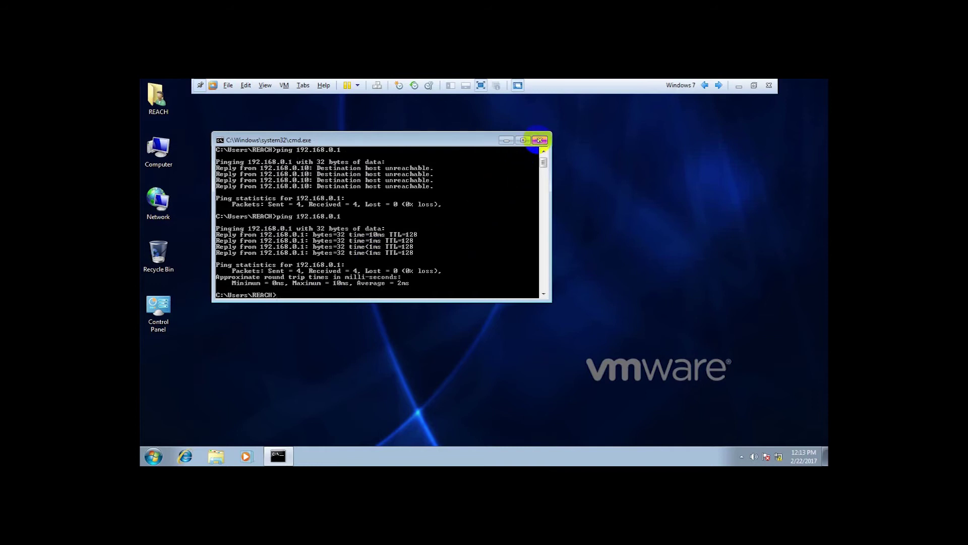
click(539, 140)
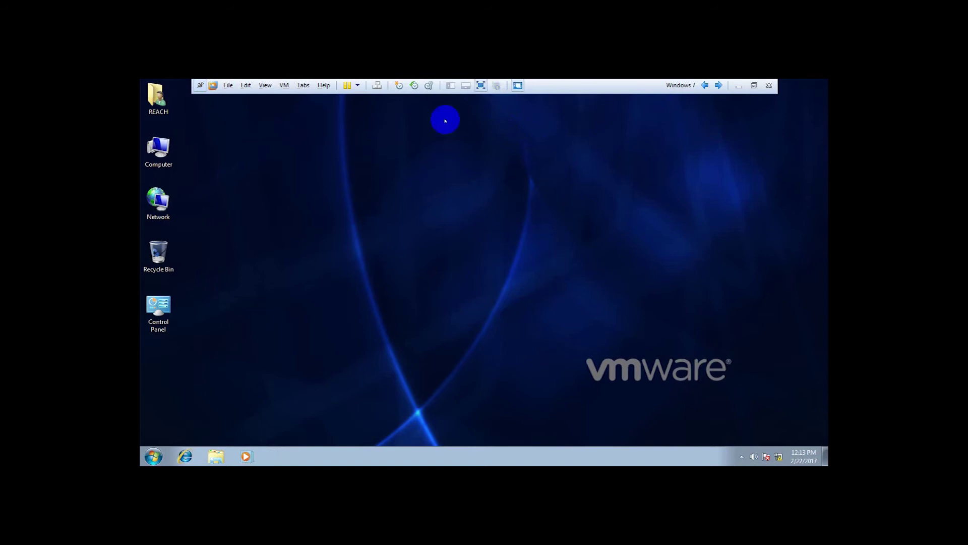
Open Computer Management and list the local user accounts under Local Users and Groups.
click(154, 150)
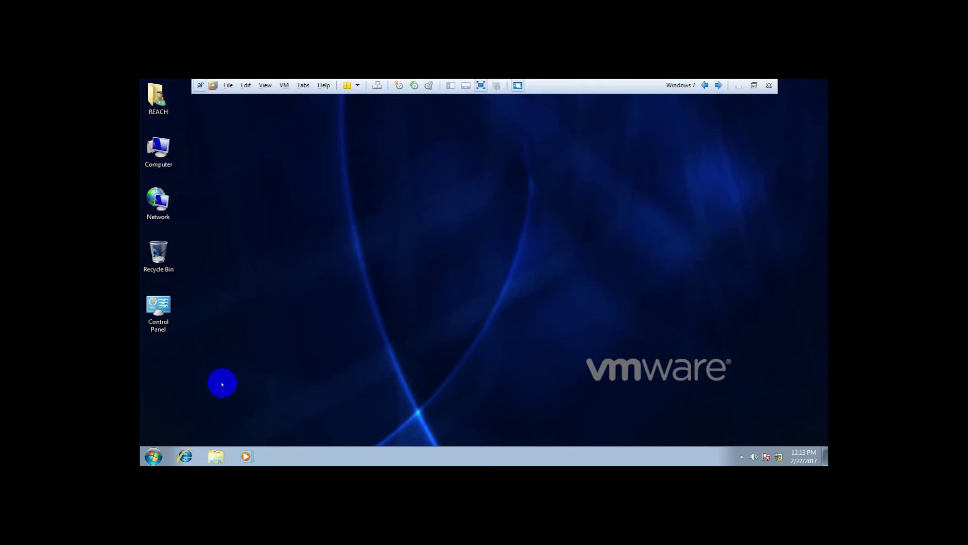
click(153, 455)
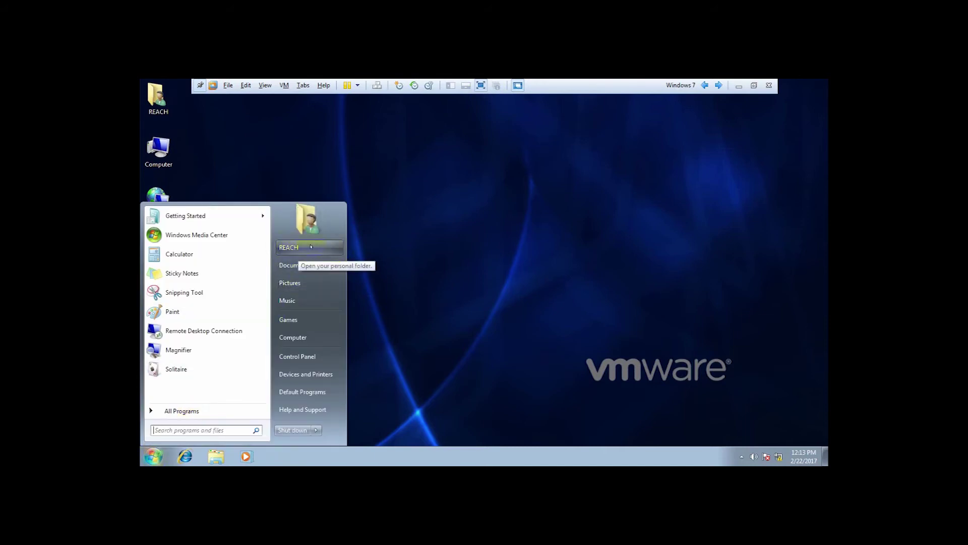
click(465, 249)
right_click(160, 151)
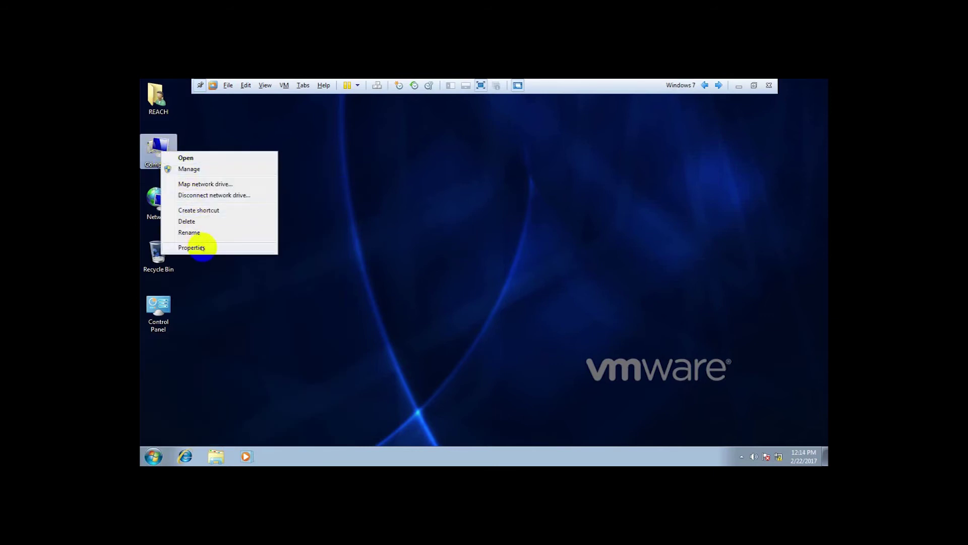
click(199, 168)
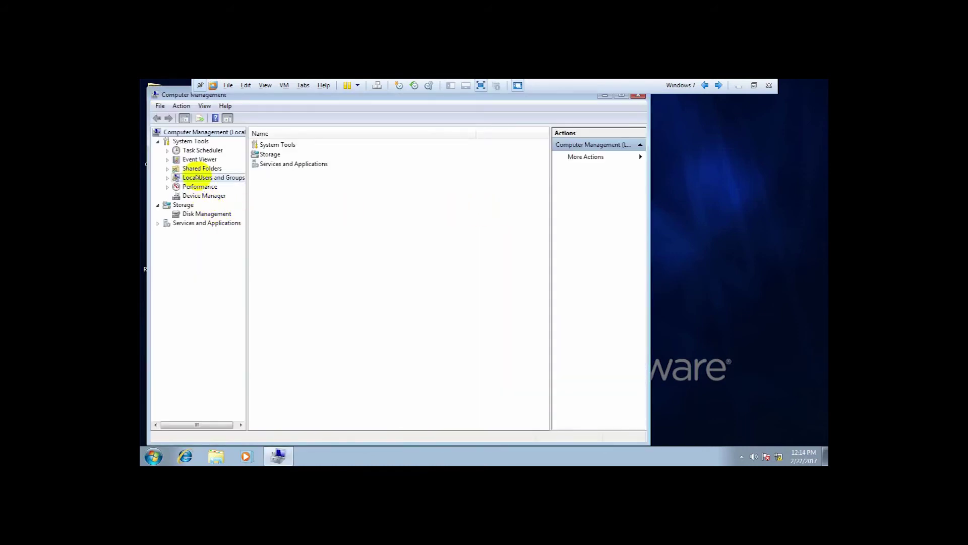
click(198, 177)
click(168, 178)
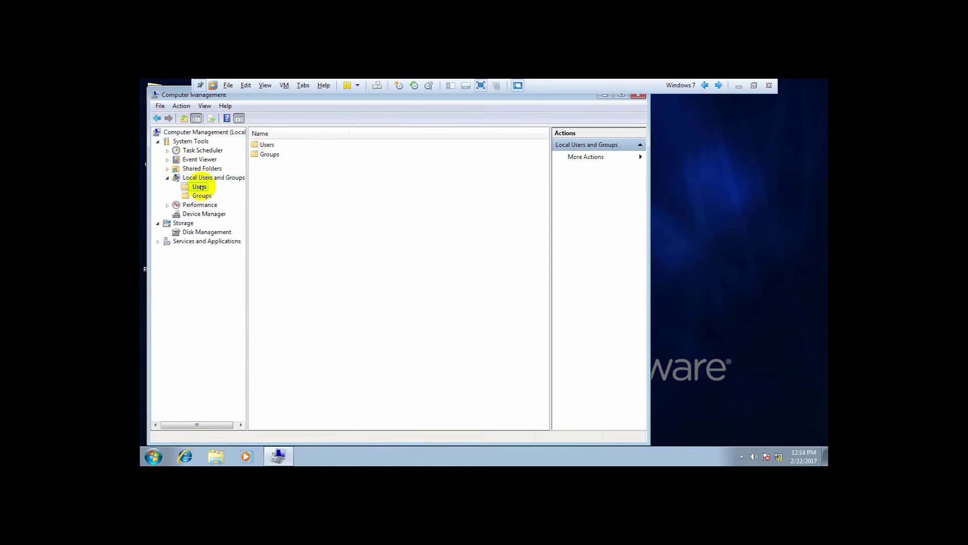
click(200, 187)
Confirm in REACH Properties > Member Of that REACH belongs to Administrators.
click(269, 164)
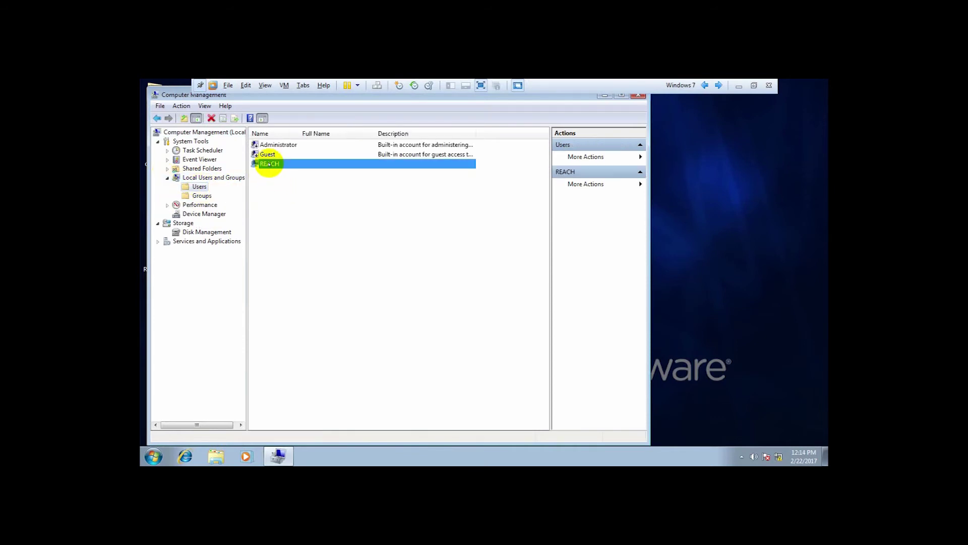
right_click(269, 164)
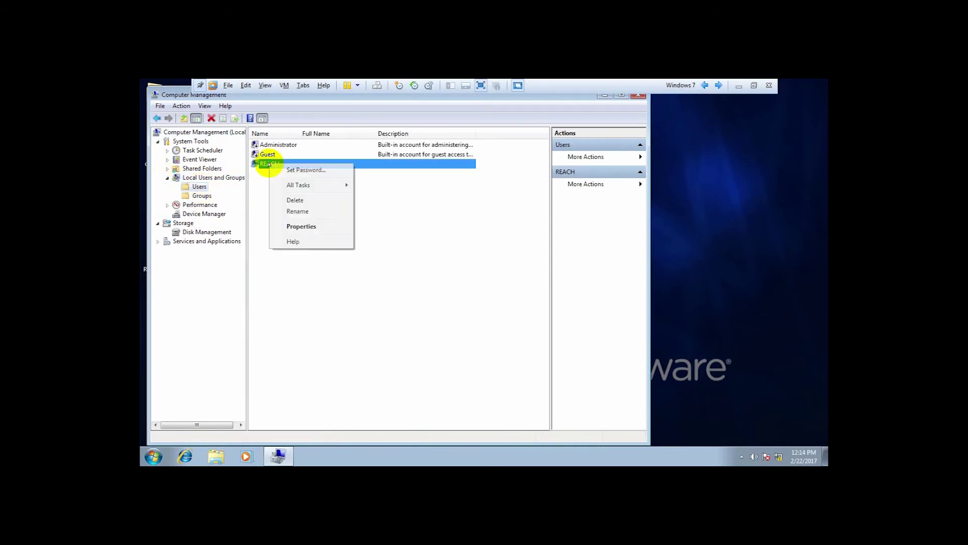
click(291, 225)
click(343, 173)
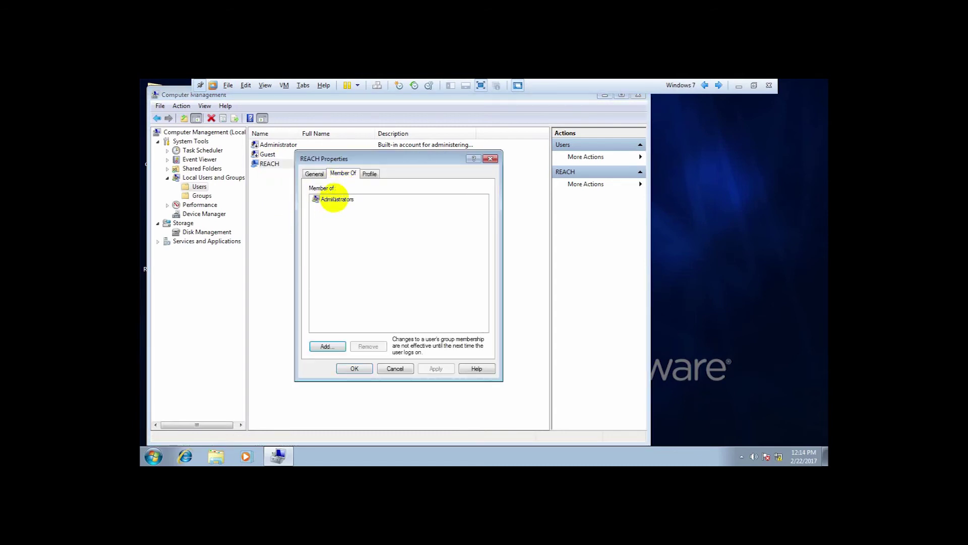
click(337, 199)
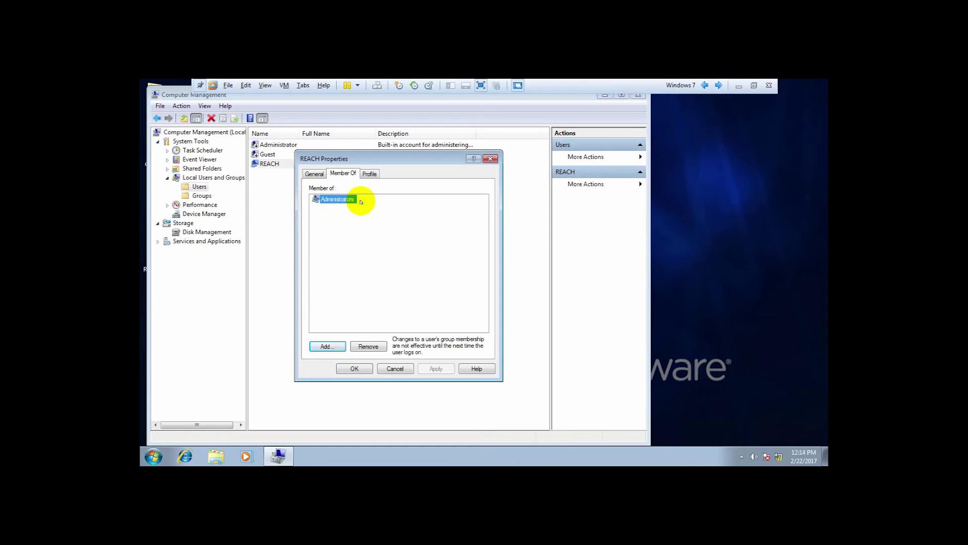
click(396, 368)
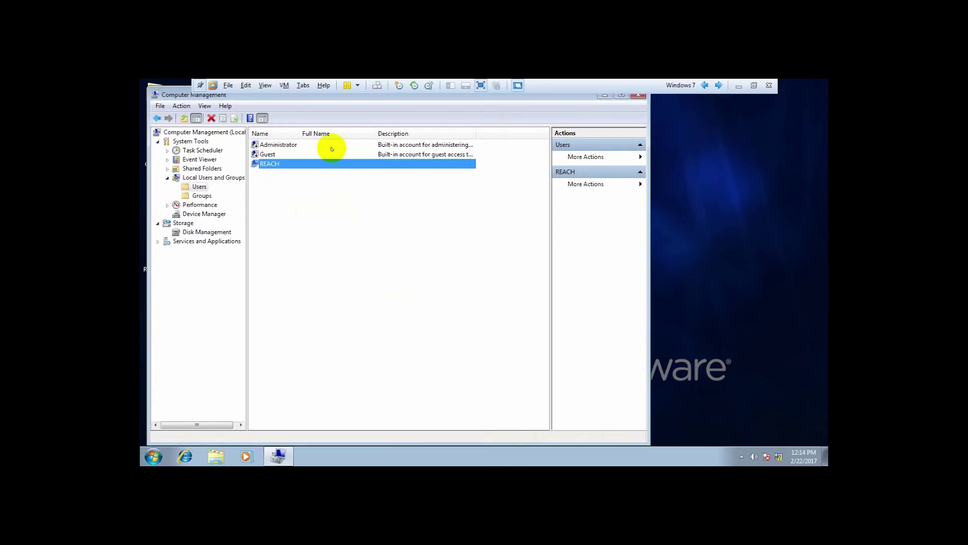
Close Computer Management and refresh the desktop.
drag(382, 96, 403, 118)
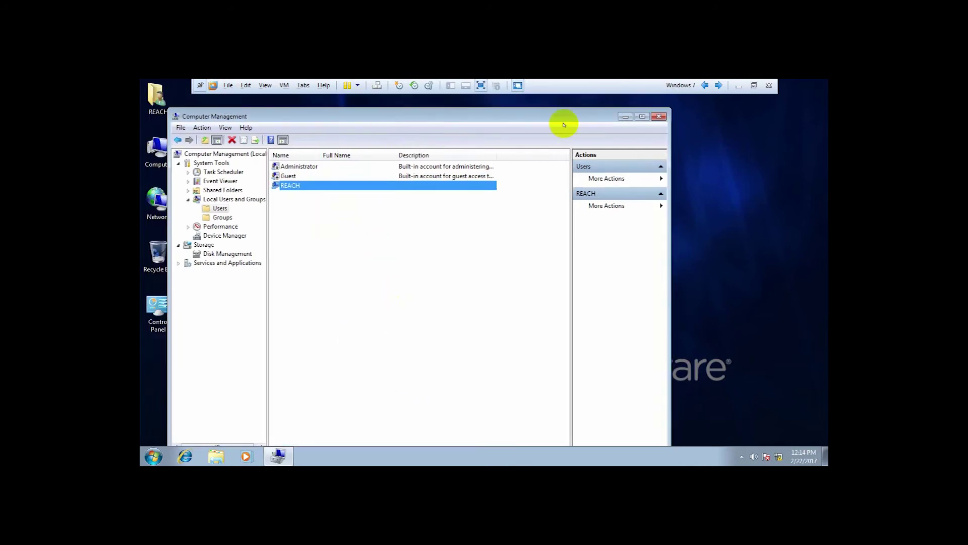
click(659, 116)
right_click(337, 169)
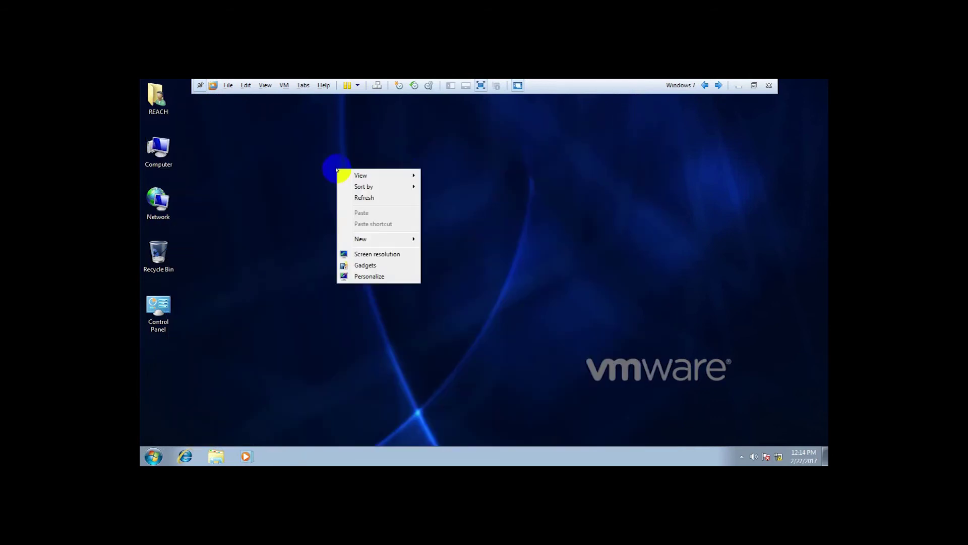
click(354, 197)
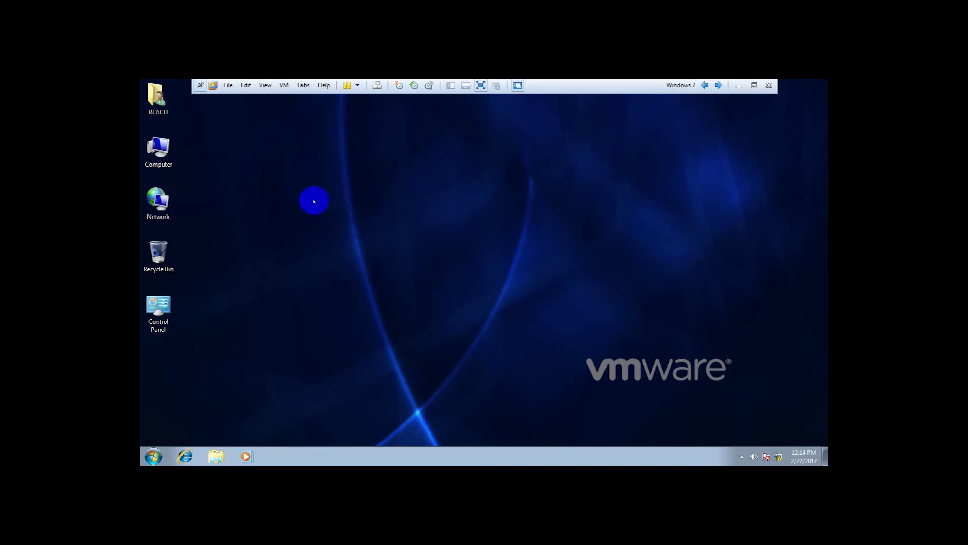
right_click(164, 153)
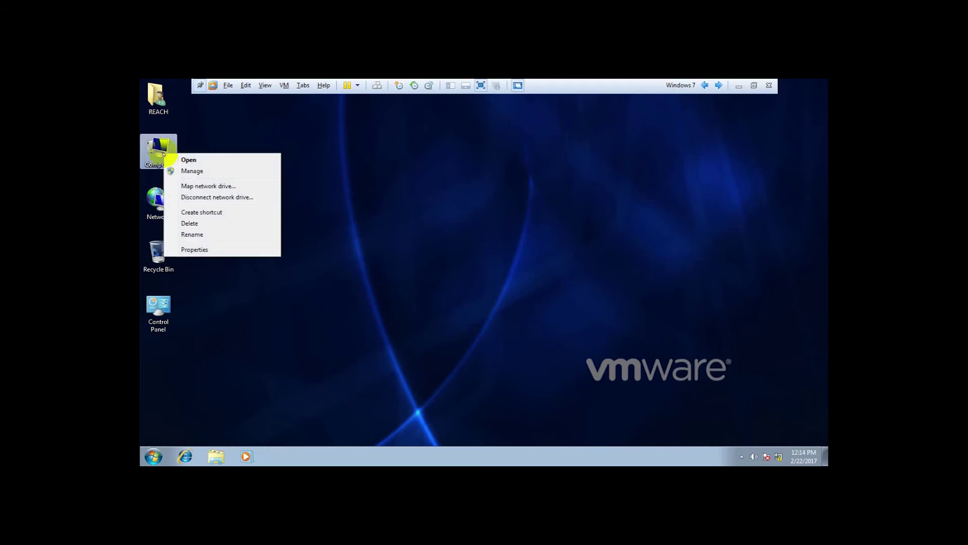
In PC01's Computer Name change dialog, switch membership from Workgroup to Domain.
click(193, 249)
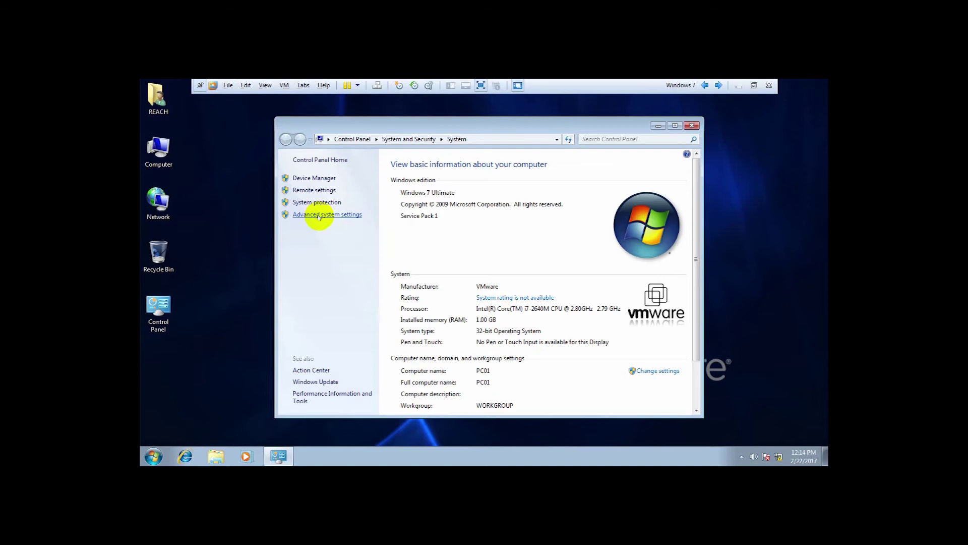
click(318, 215)
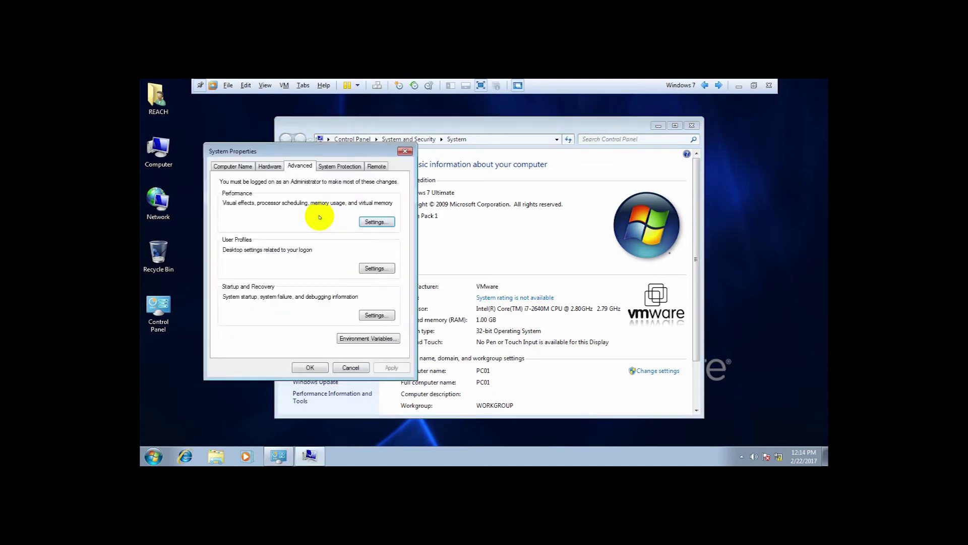
click(240, 167)
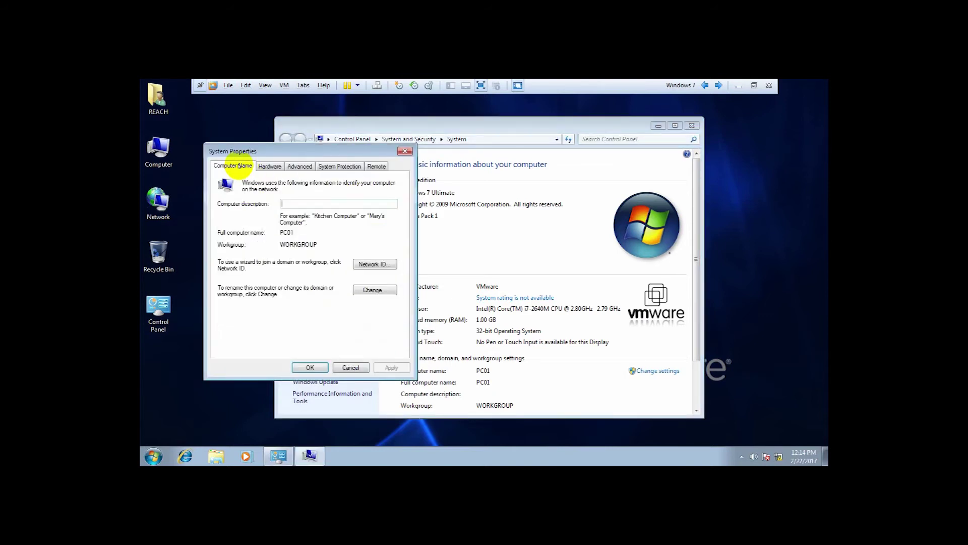
click(373, 289)
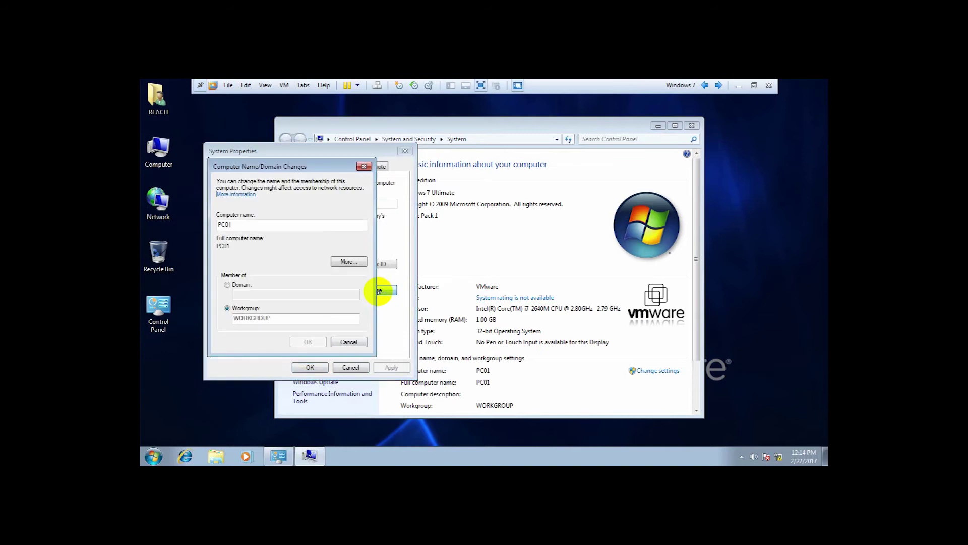
click(234, 286)
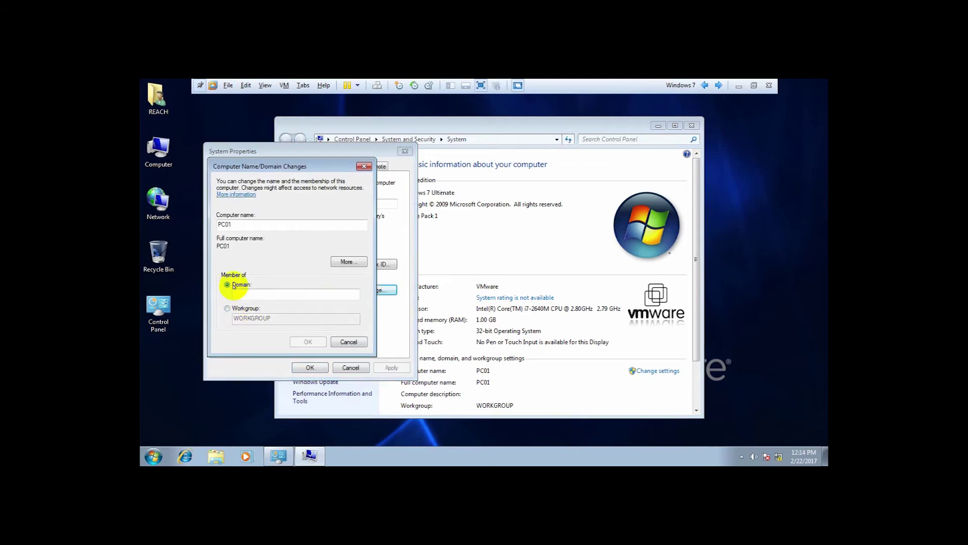
click(293, 293)
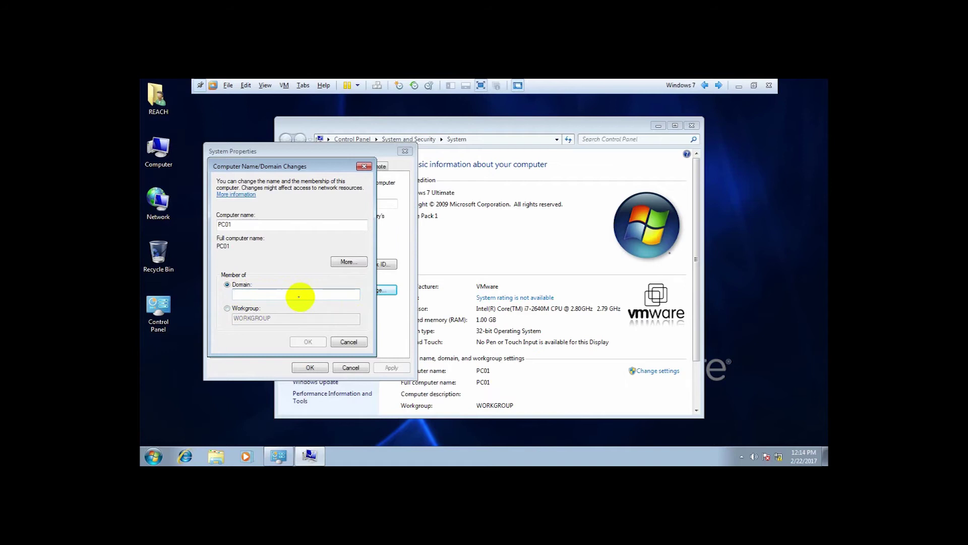
click(719, 86)
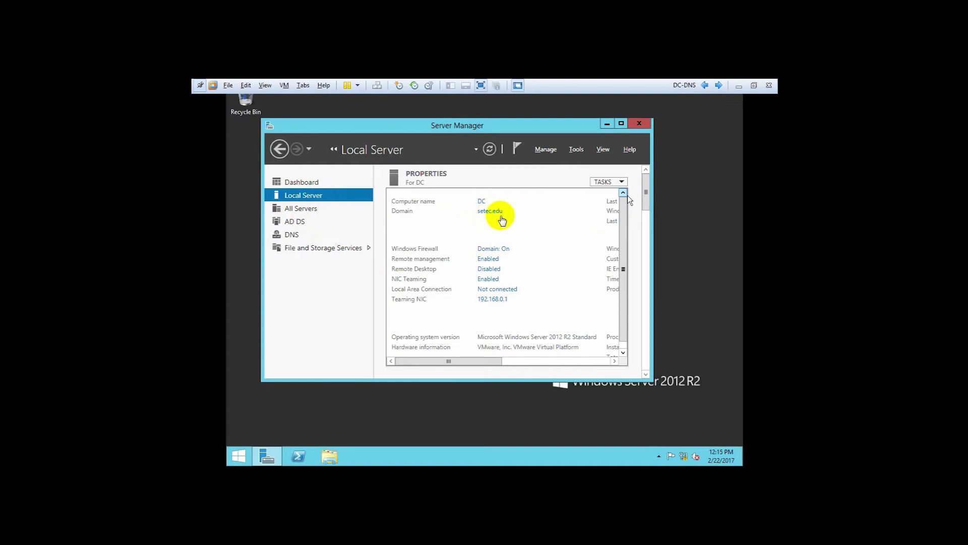
click(706, 85)
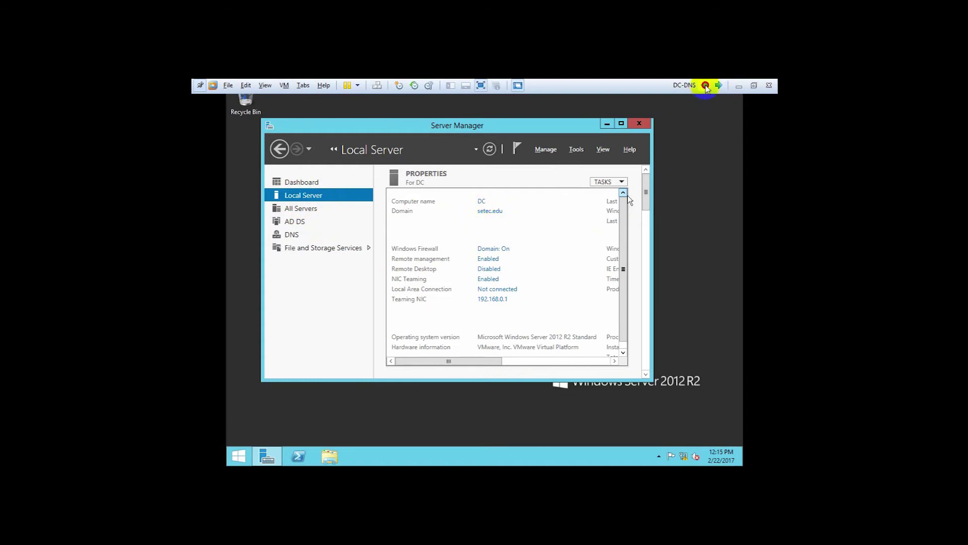
click(251, 293)
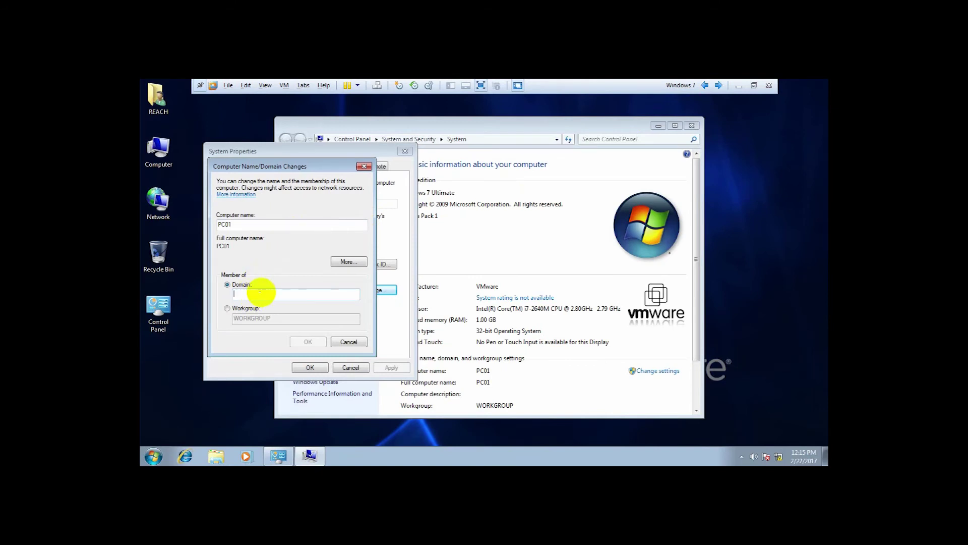
Enter setec.edu as PC01's domain and confirm the domain join.
text(setec.edu)
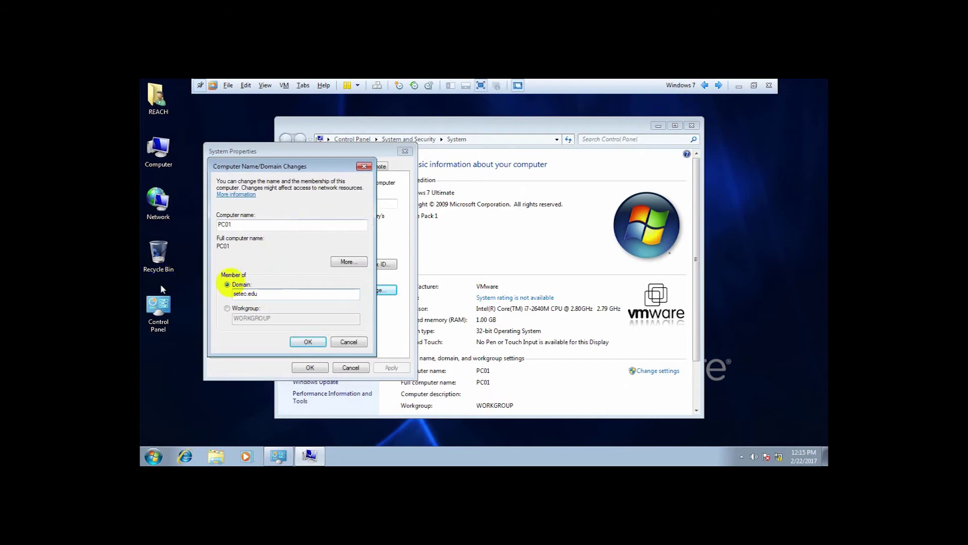
click(315, 338)
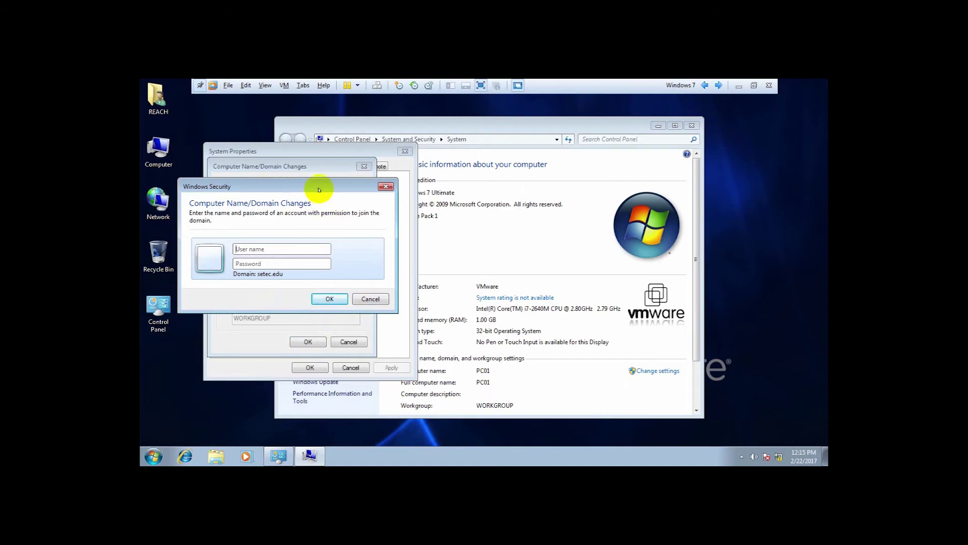
drag(320, 190, 485, 192)
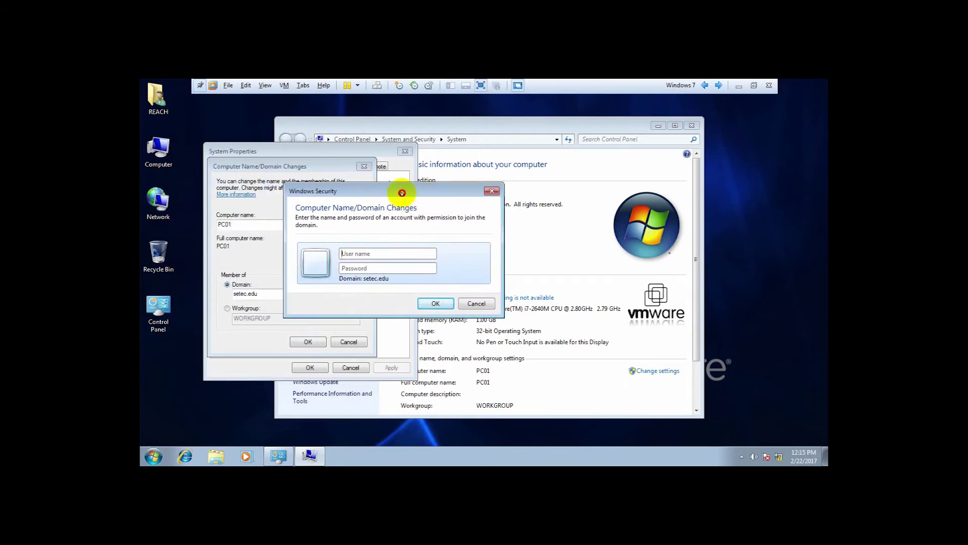
drag(400, 190, 509, 184)
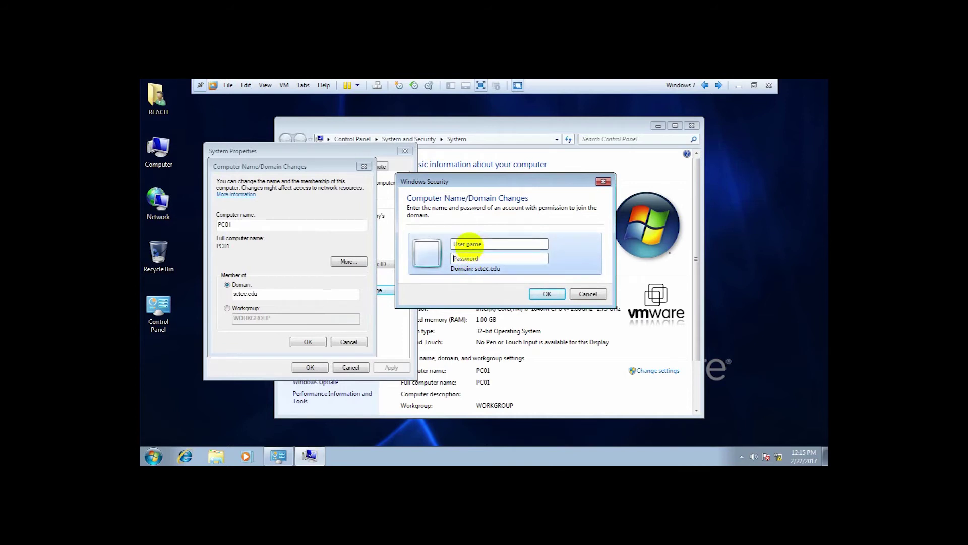
click(468, 244)
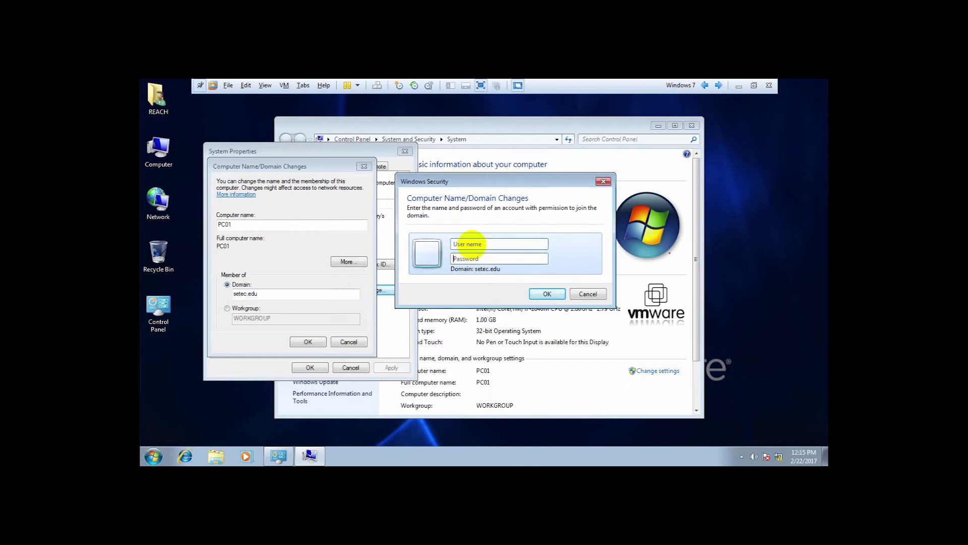
click(469, 259)
click(472, 245)
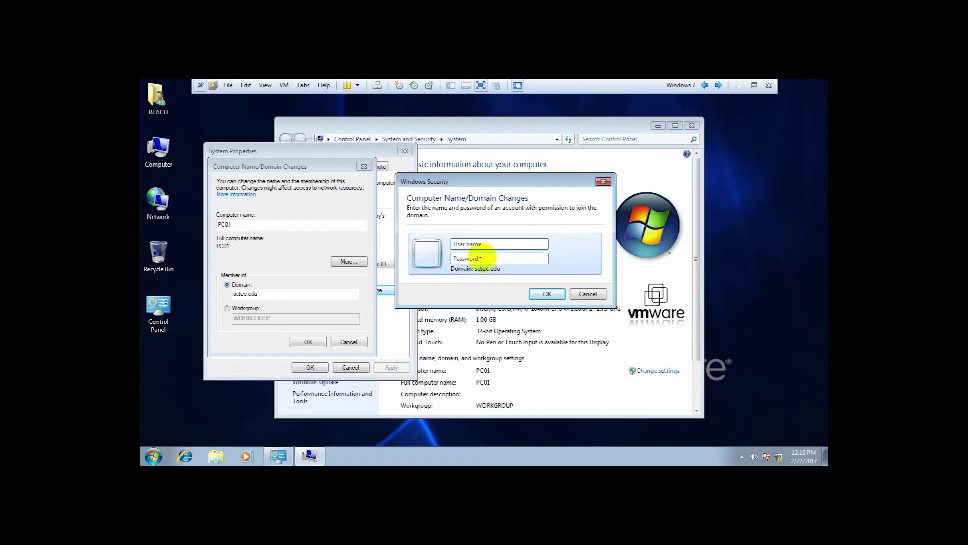
click(487, 244)
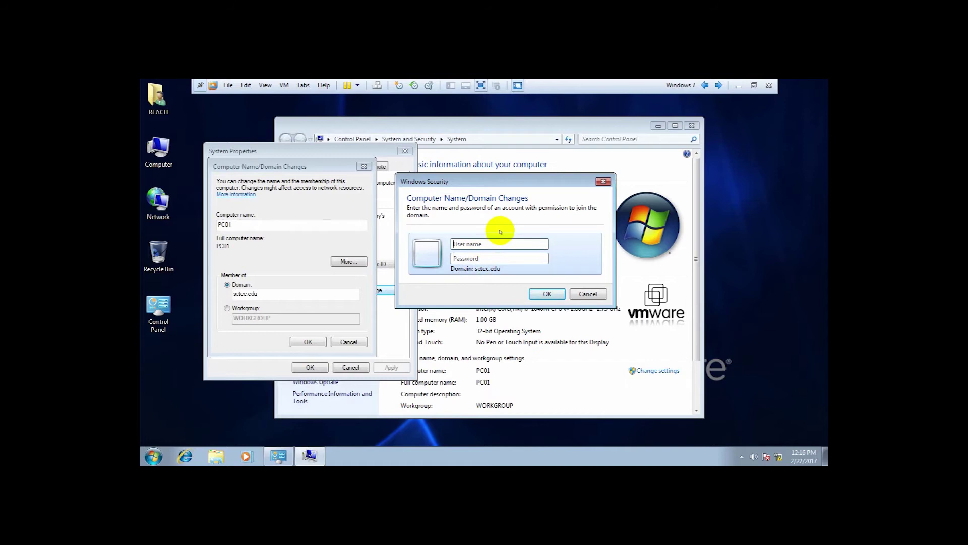
click(719, 86)
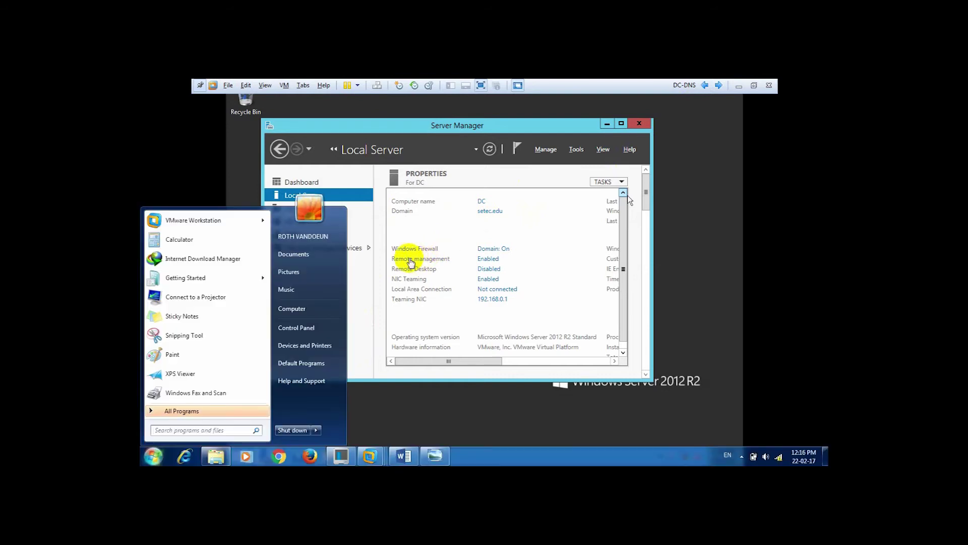
click(706, 209)
key(super)
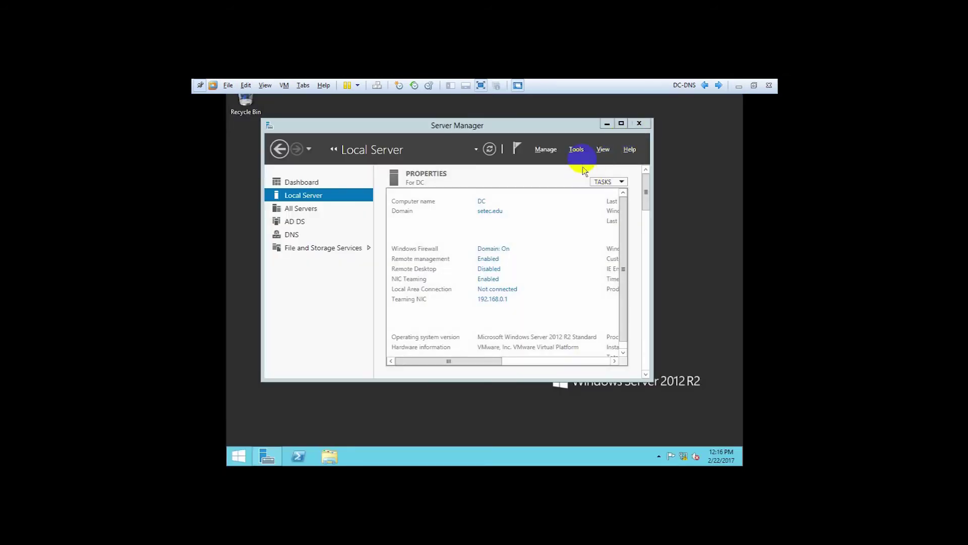
click(577, 151)
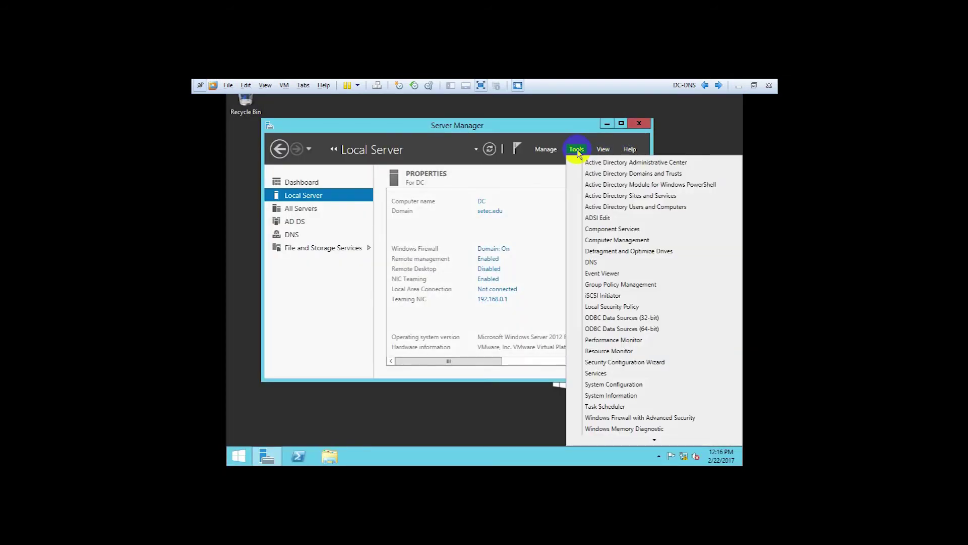
click(634, 208)
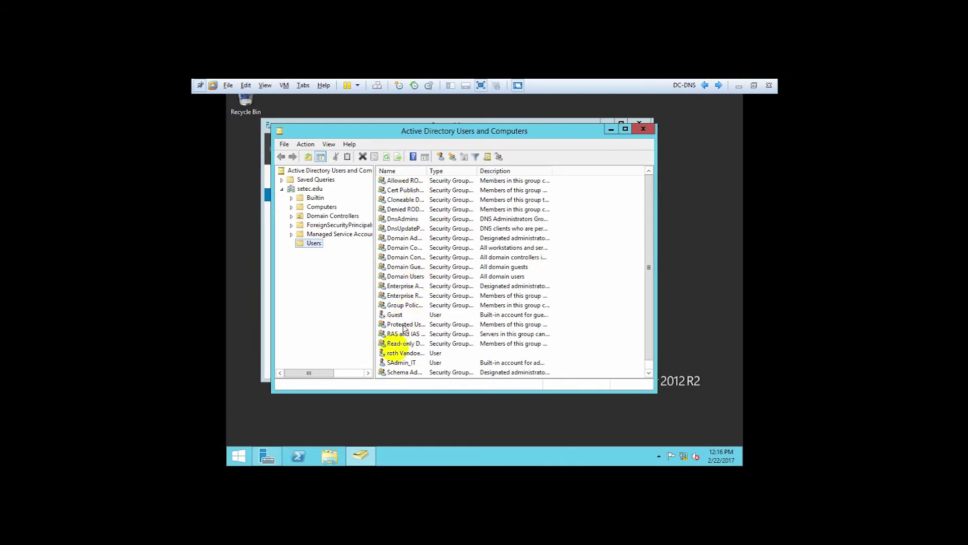
click(393, 363)
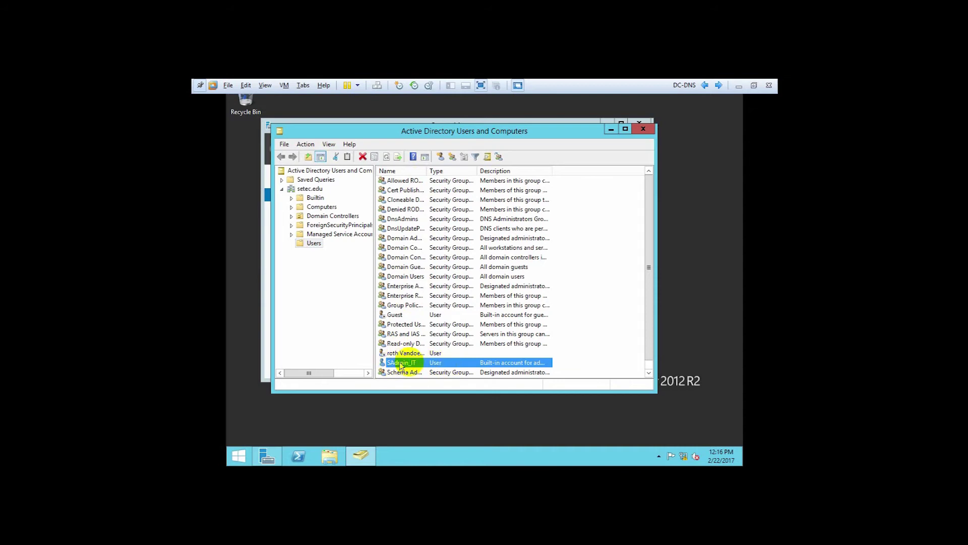
click(644, 130)
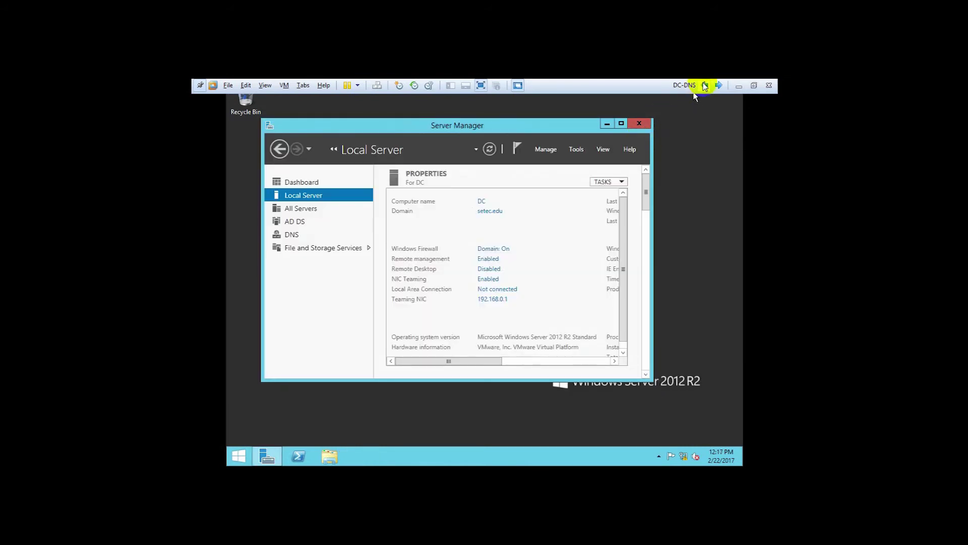
On the Windows 7 VM, submit the domain administrator user name and password for the join.
click(705, 85)
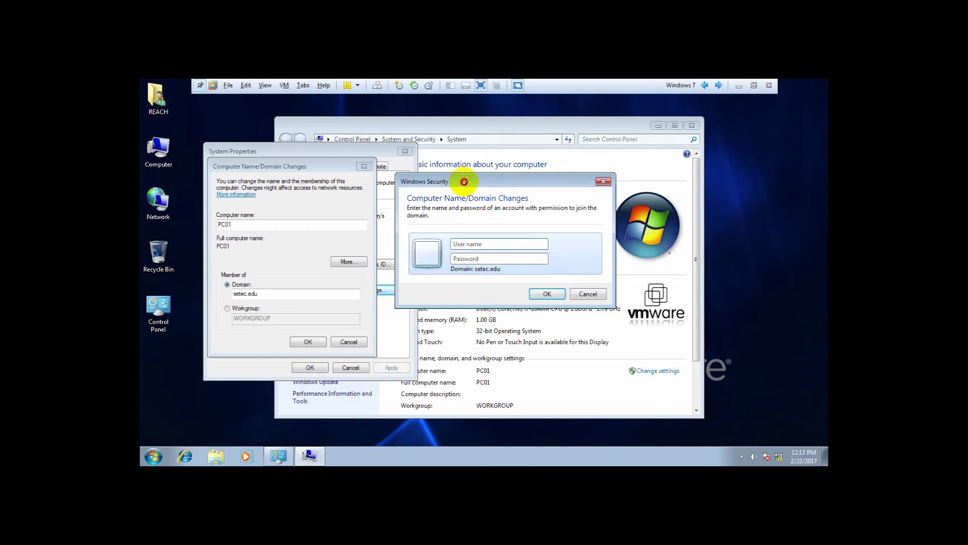
click(468, 245)
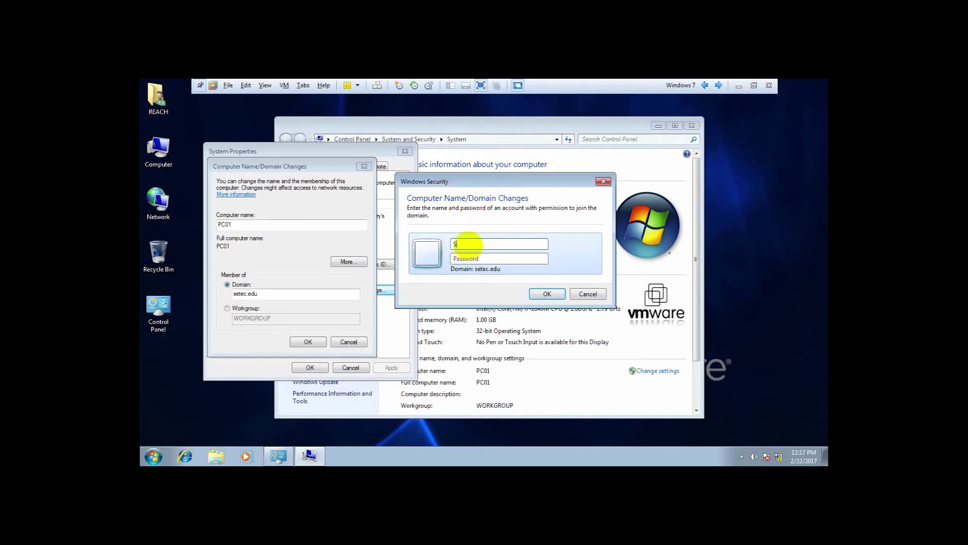
text(Sadm)
key(Tab)
text(P)
click(555, 293)
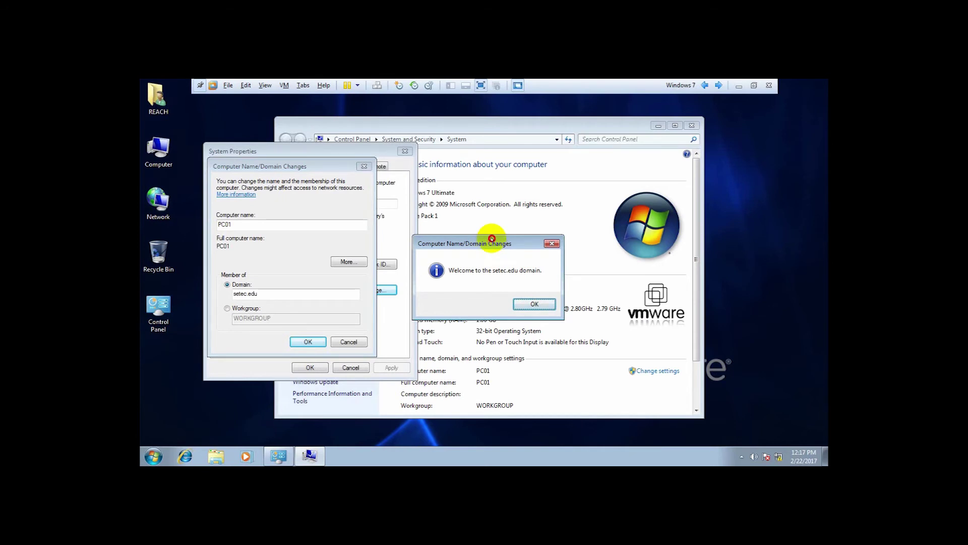
Acknowledge the setec.edu welcome and restart notices, then close System Properties.
drag(491, 237, 495, 233)
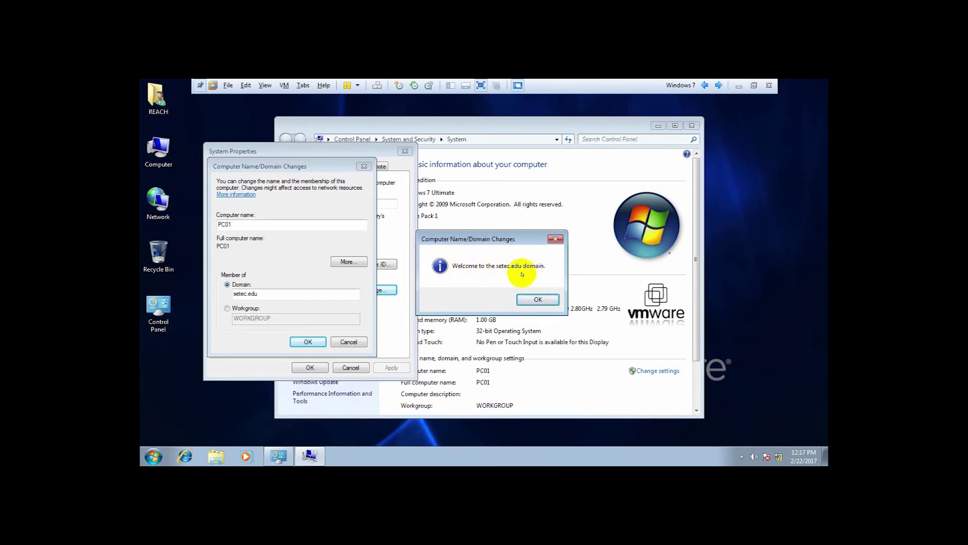
click(534, 300)
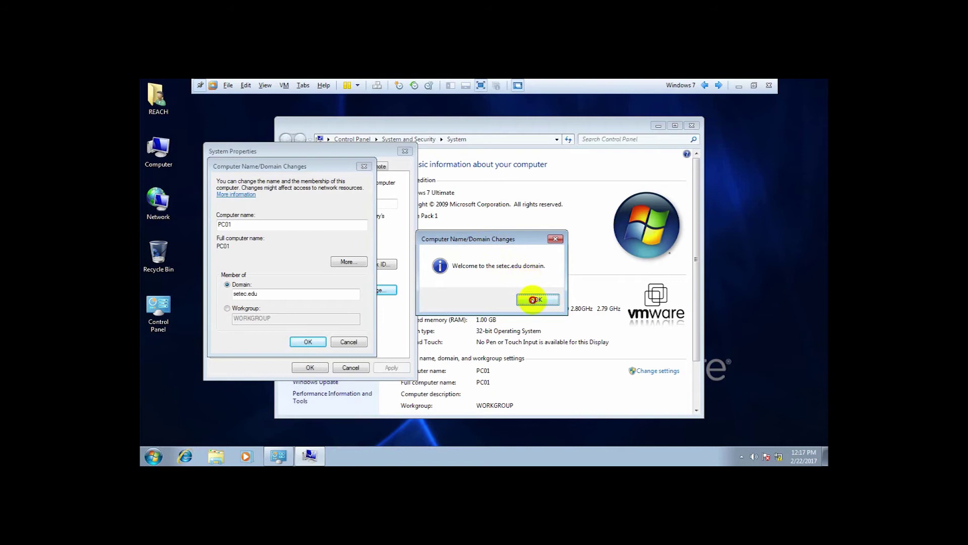
click(309, 341)
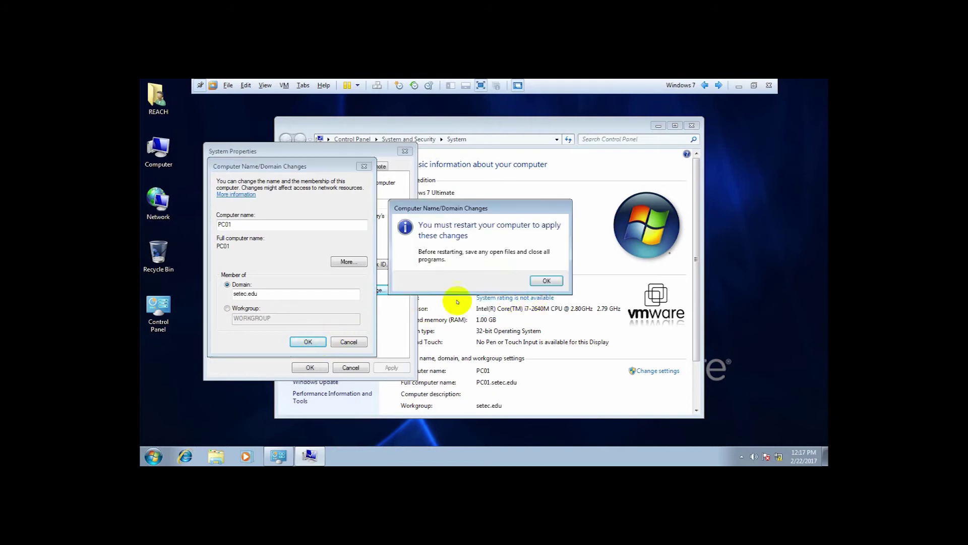
click(546, 281)
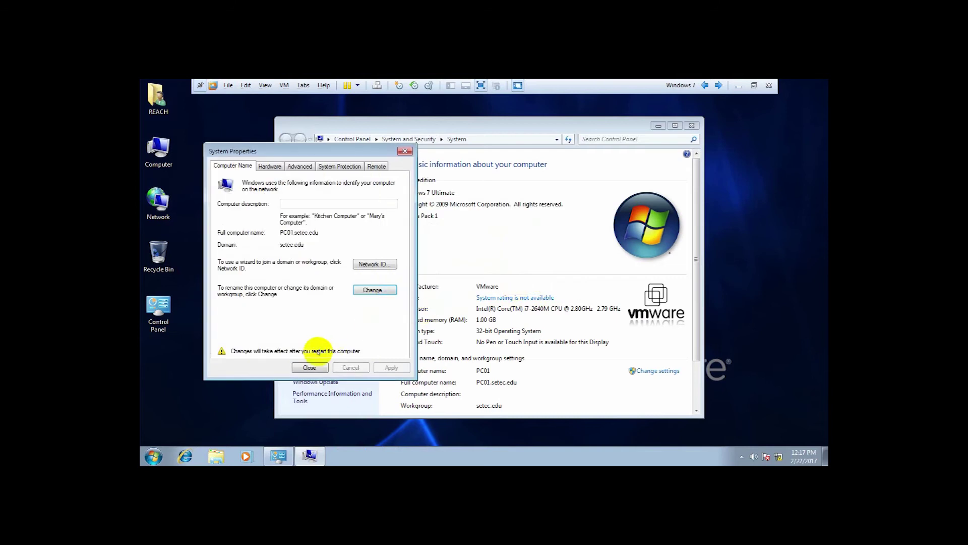
click(309, 366)
Restart Windows 7 now, then send Ctrl+Alt+Del and log on with the local account password.
click(487, 276)
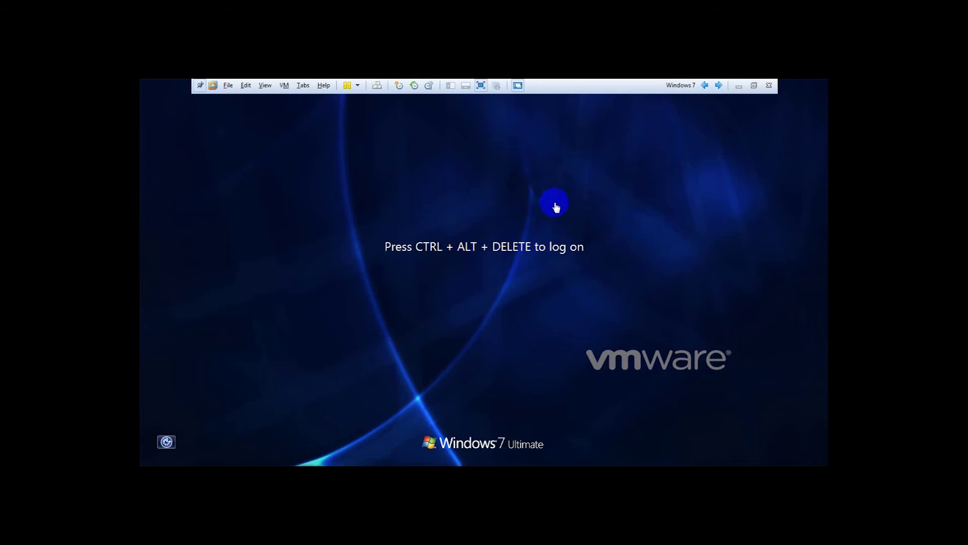
click(479, 210)
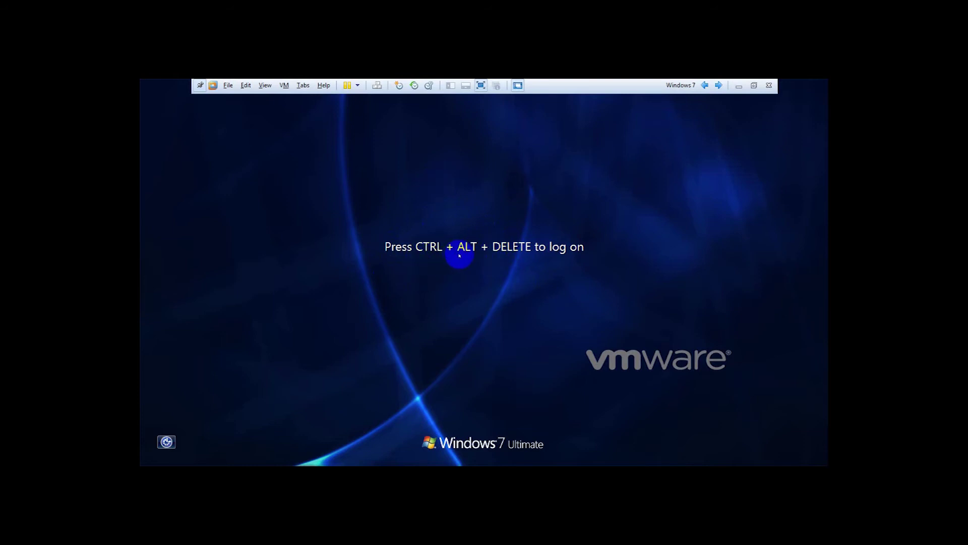
click(378, 86)
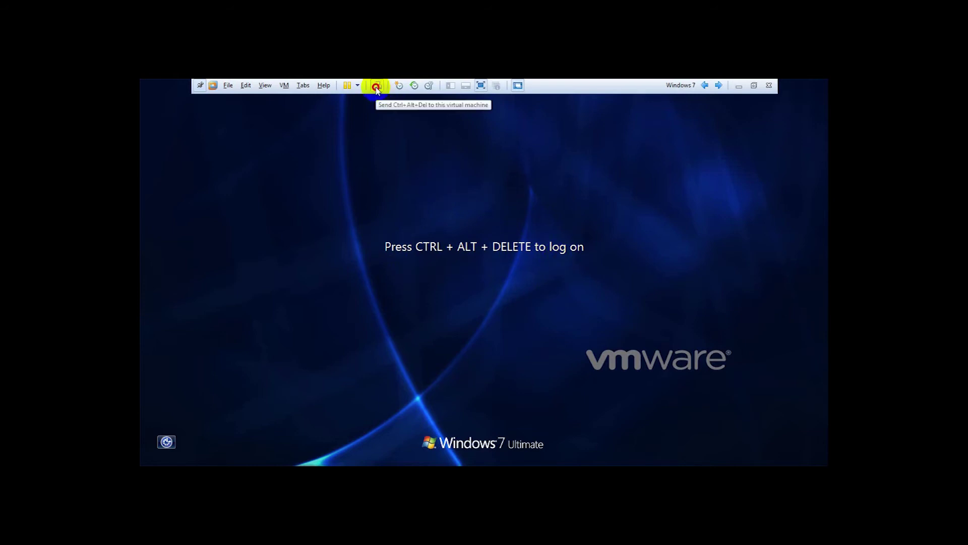
click(453, 327)
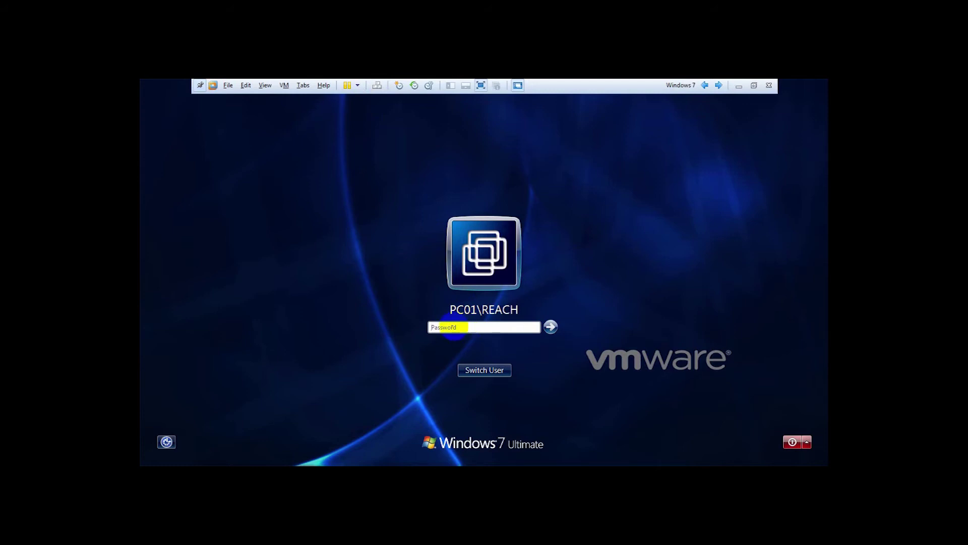
click(519, 321)
click(518, 340)
click(550, 327)
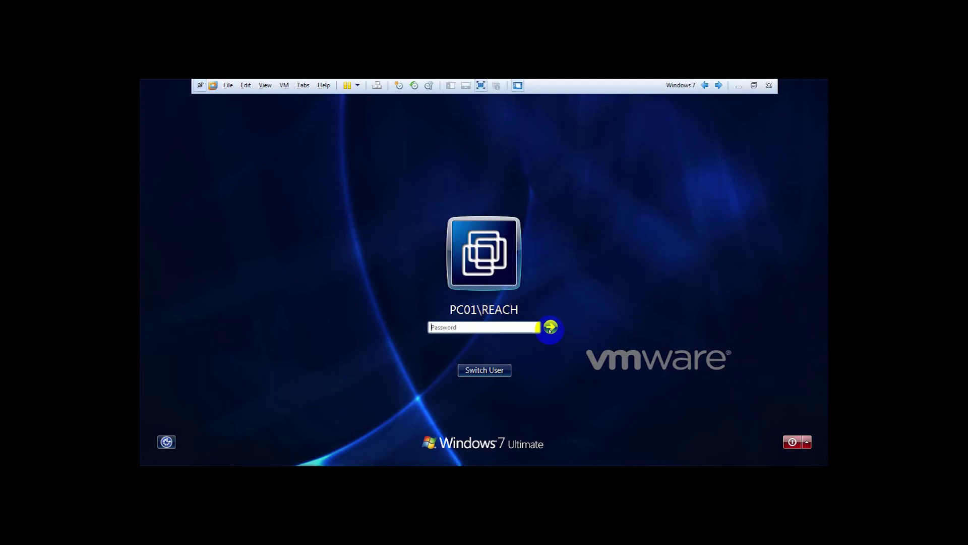
click(551, 327)
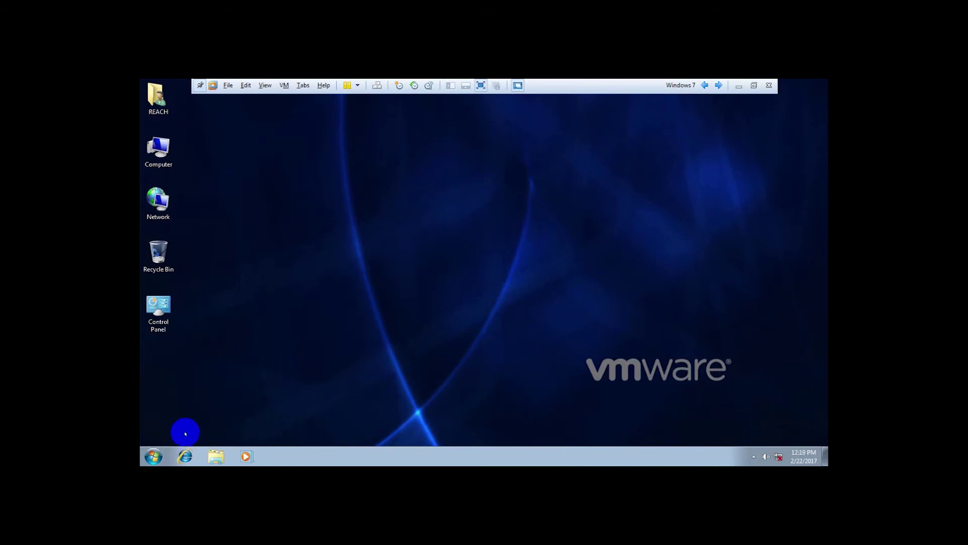
click(153, 457)
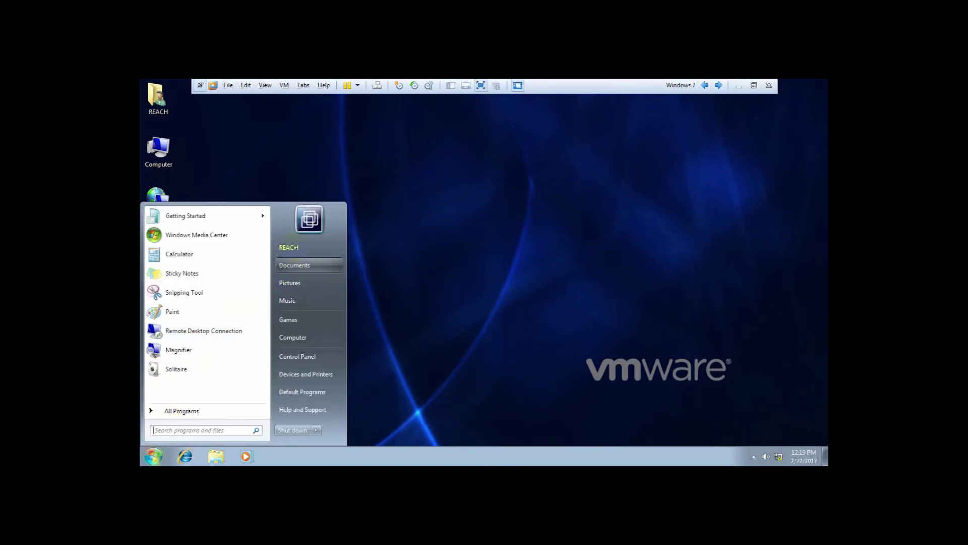
click(447, 250)
right_click(174, 166)
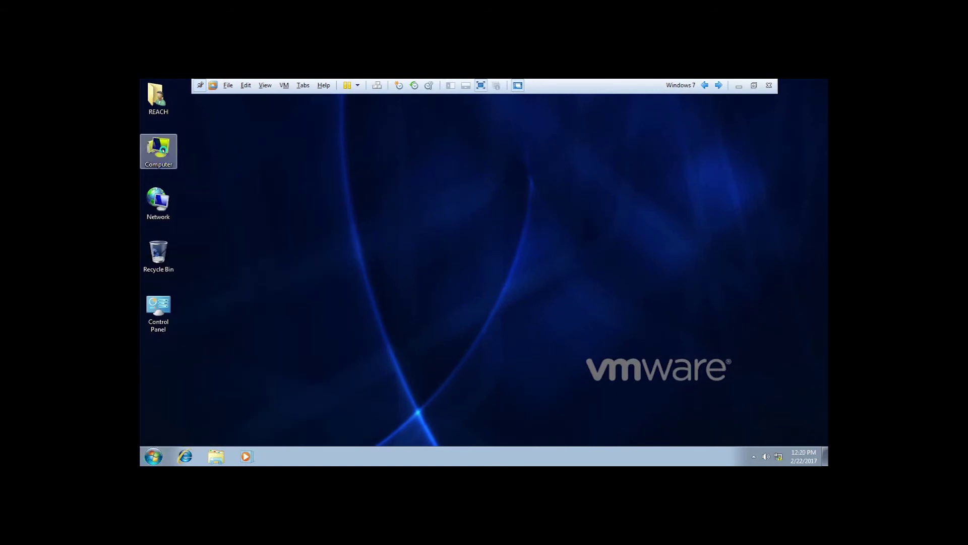
click(202, 247)
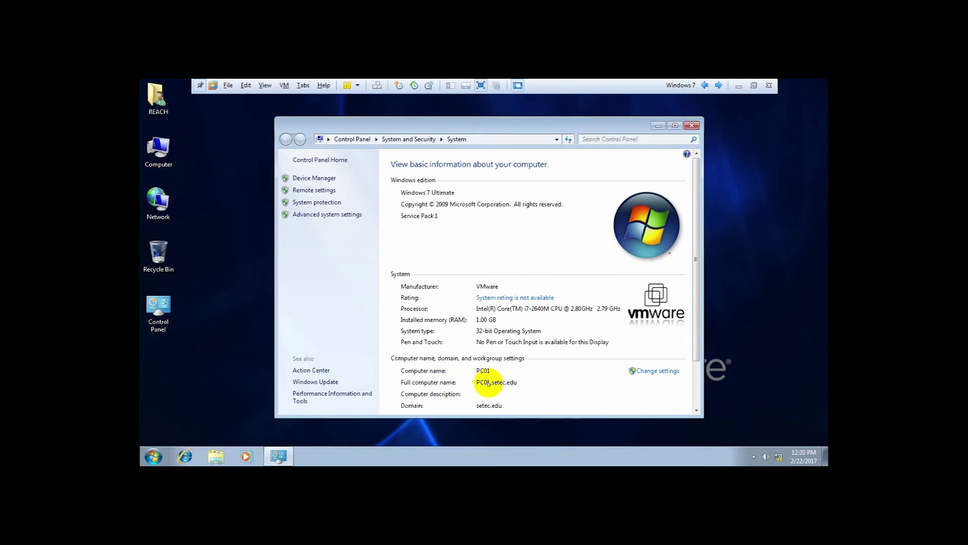
scroll(432, 394, down, 1)
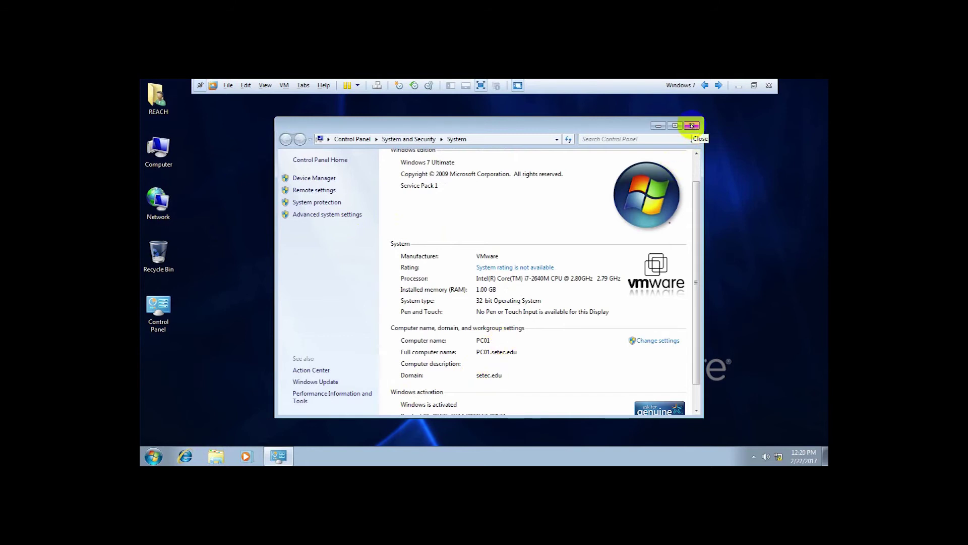
click(692, 125)
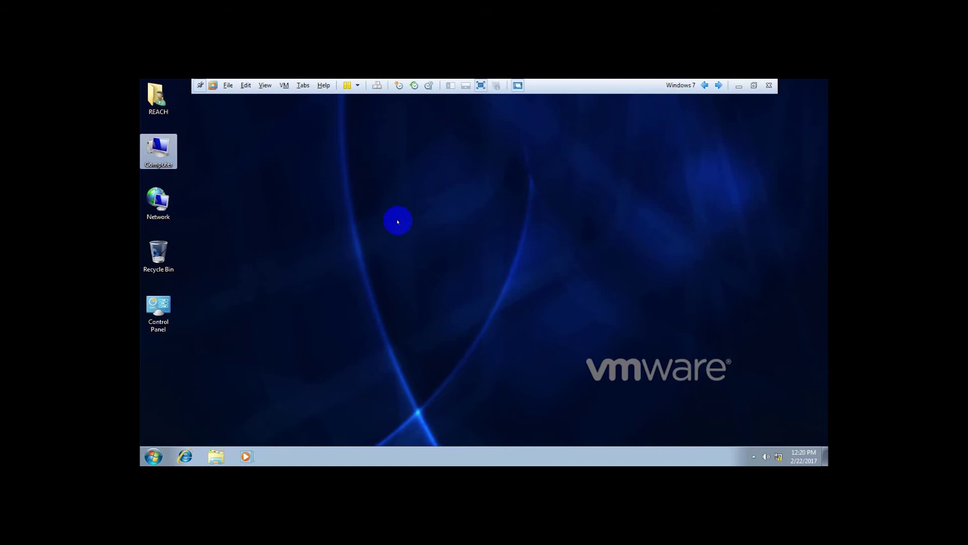
click(718, 86)
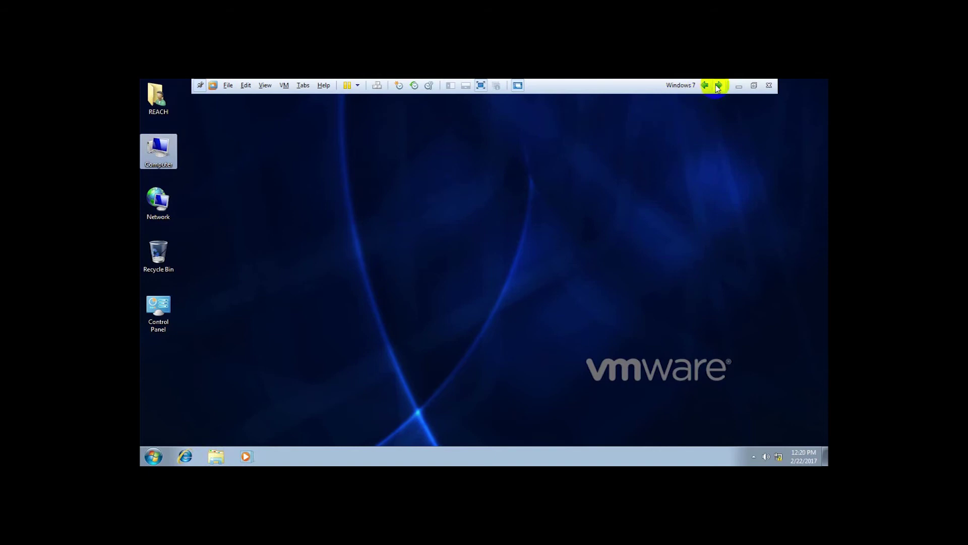
On DC-DNS, open Active Directory Users and Computers and start a new user named Test.
click(718, 87)
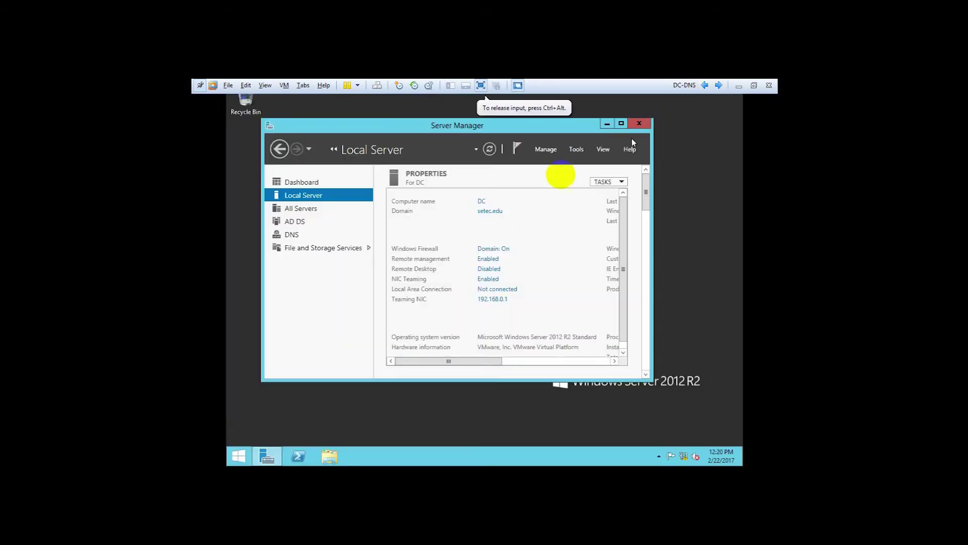
click(577, 150)
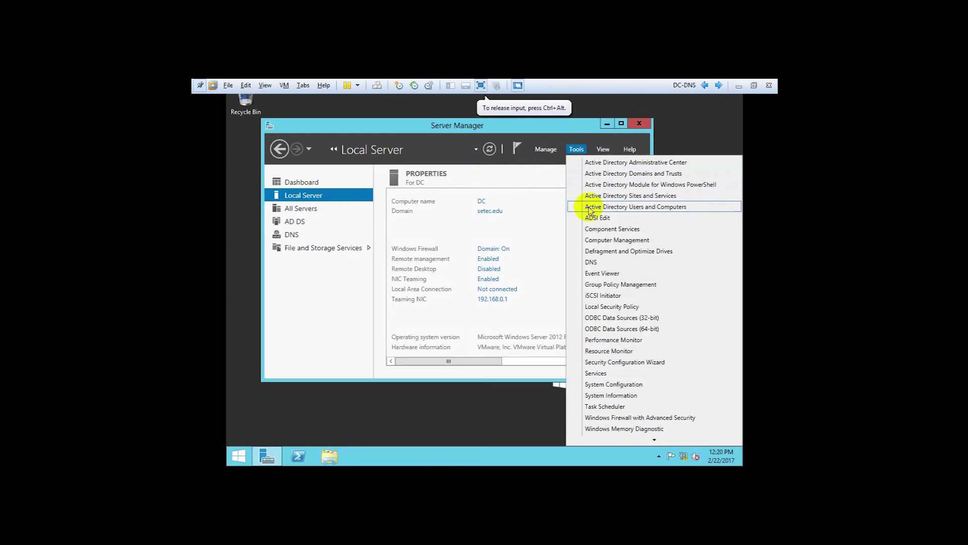
click(590, 208)
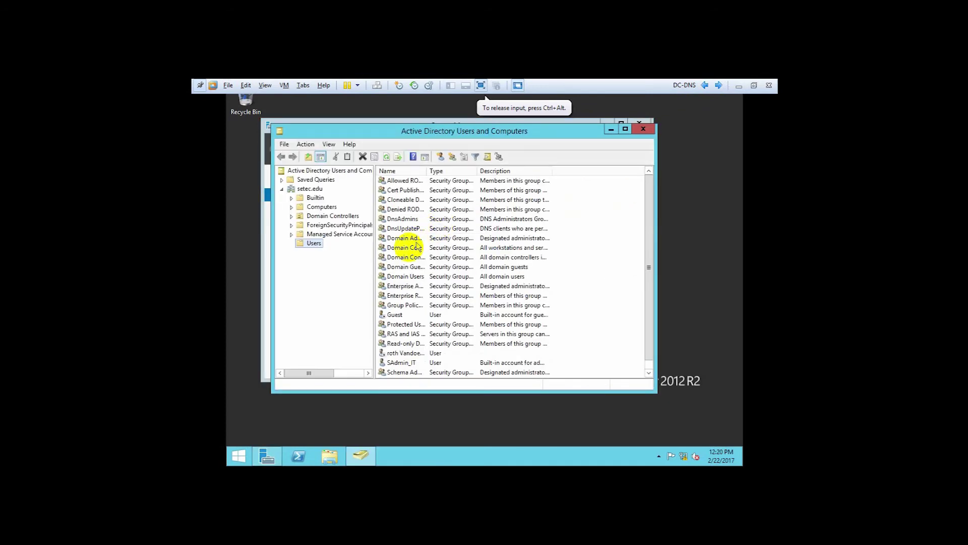
click(441, 157)
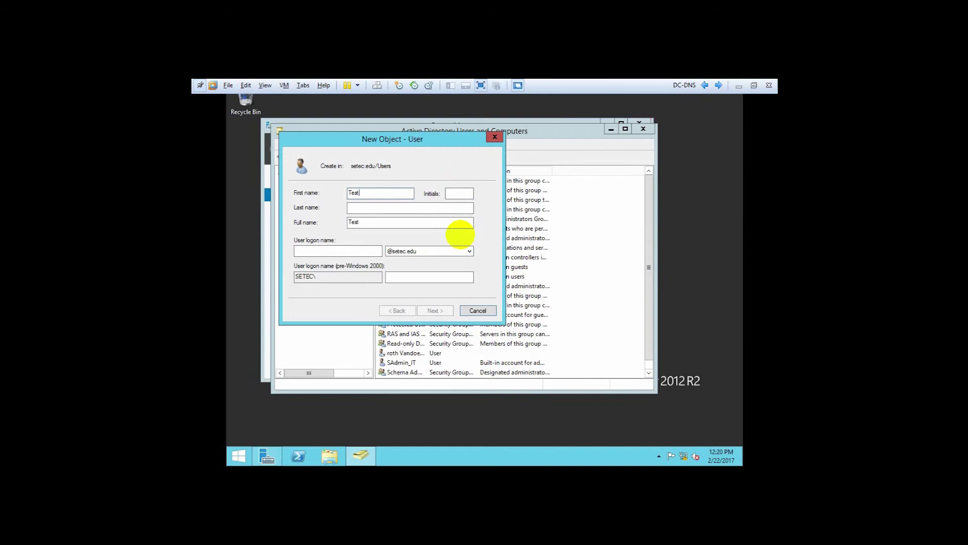
key(Tab)
key(Tab)
key(Tab)
text(T)
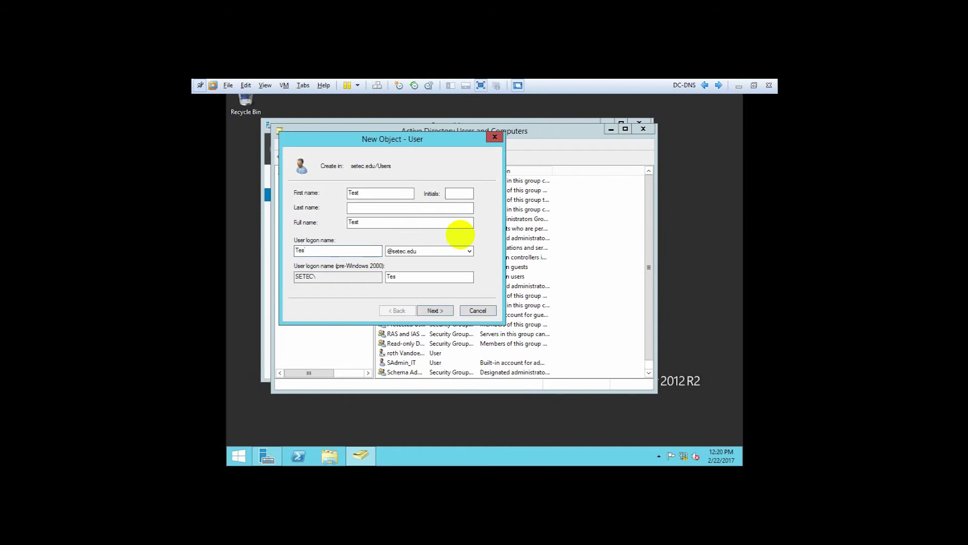
click(432, 311)
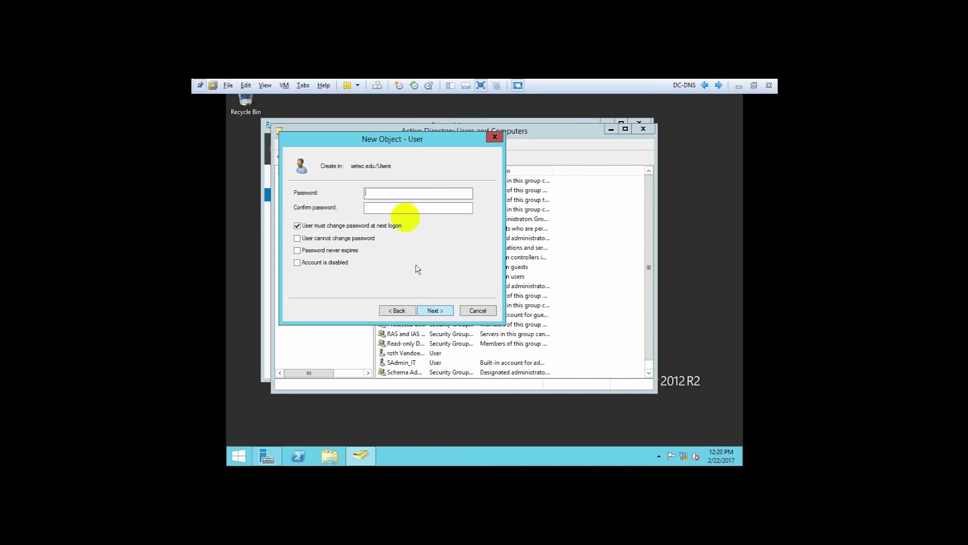
Set Test's password, finish the wizard, select the new user, and return to Windows 7.
click(389, 193)
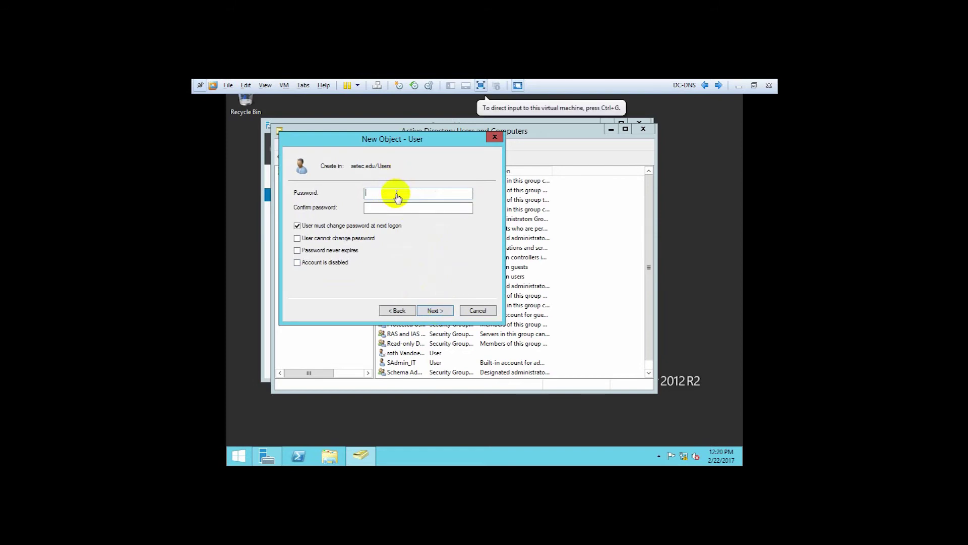
click(413, 183)
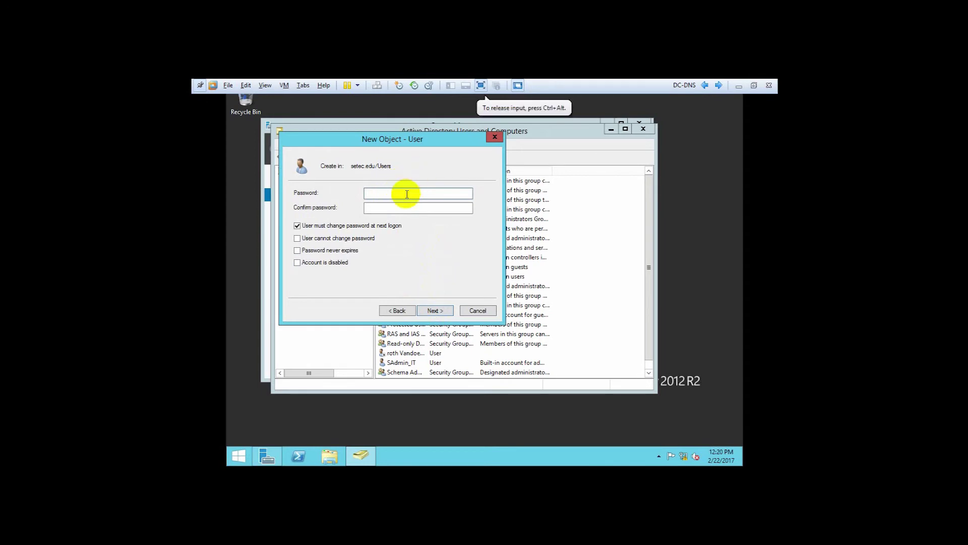
click(378, 193)
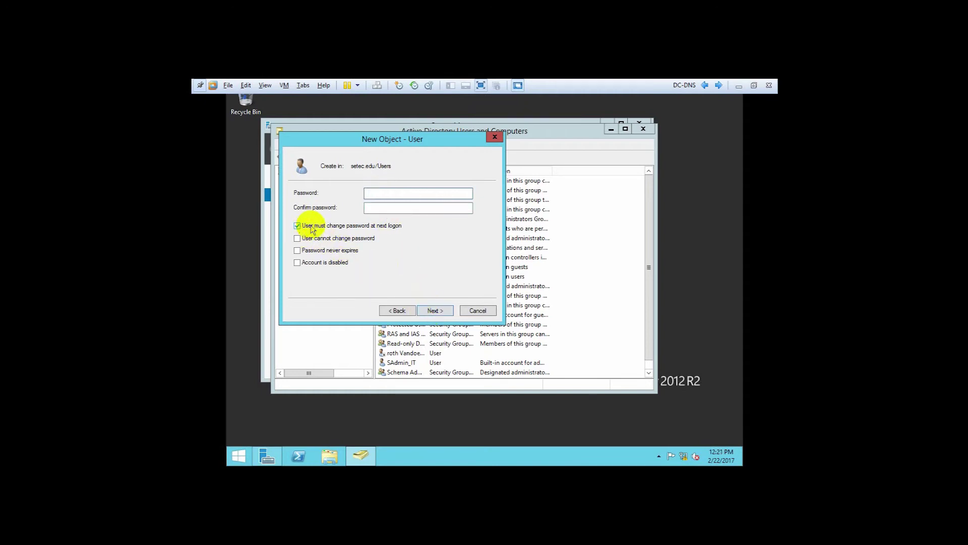
click(435, 311)
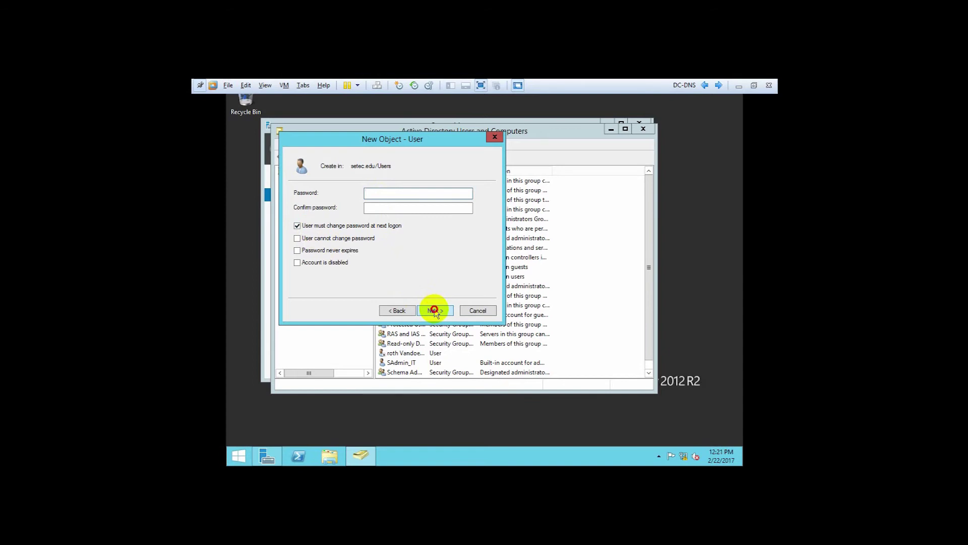
click(435, 311)
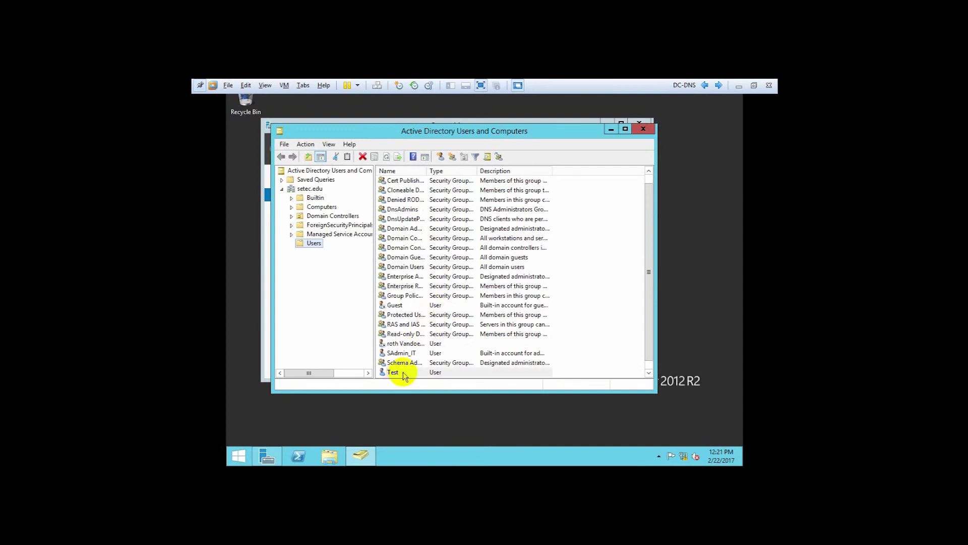
click(403, 372)
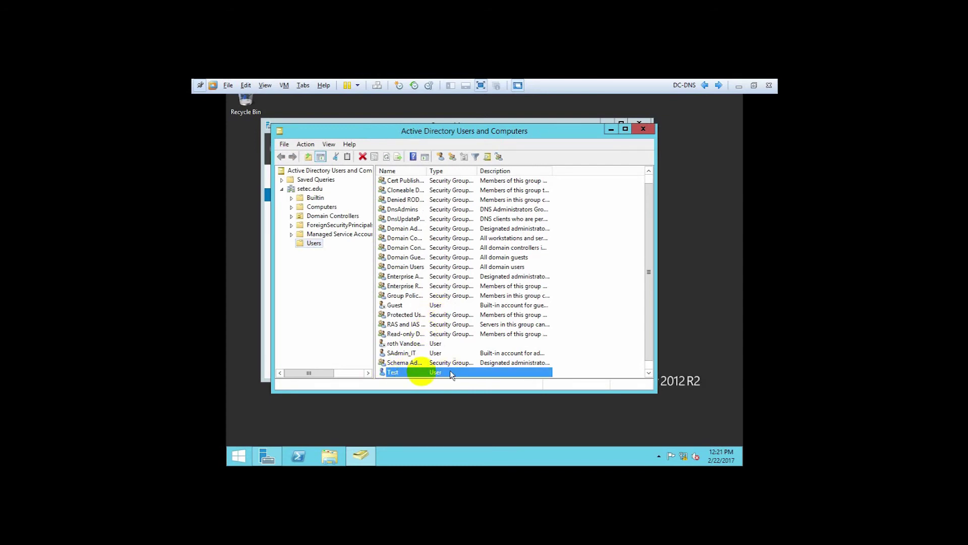
click(705, 86)
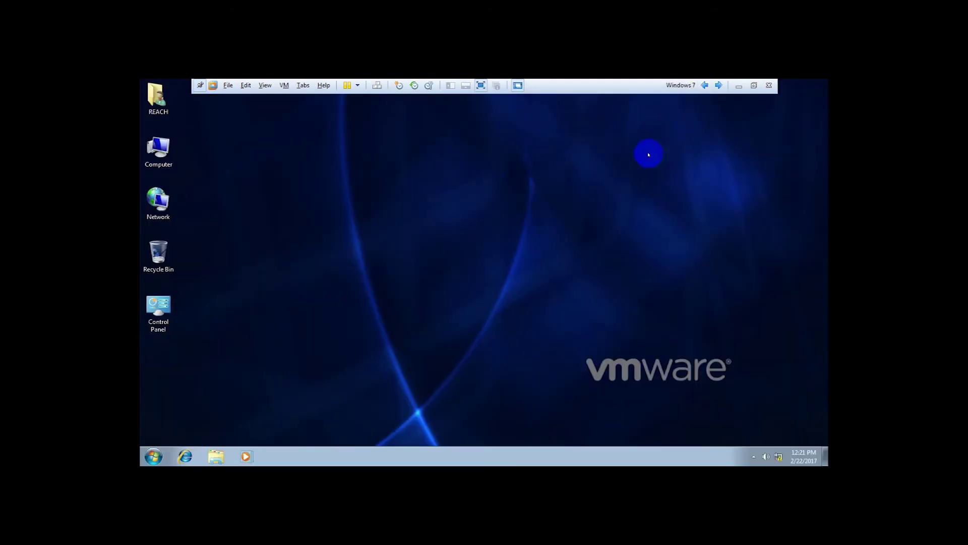
click(158, 148)
right_click(154, 149)
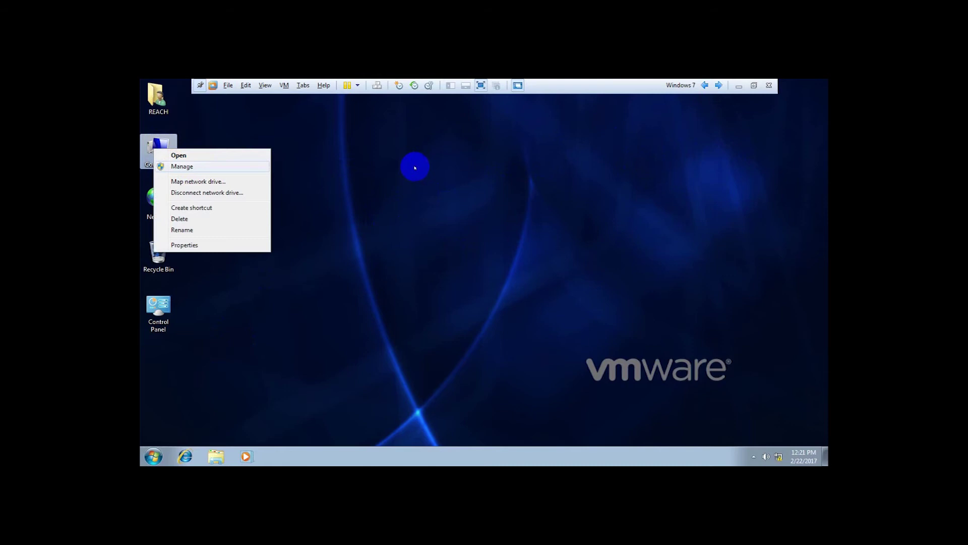
click(411, 422)
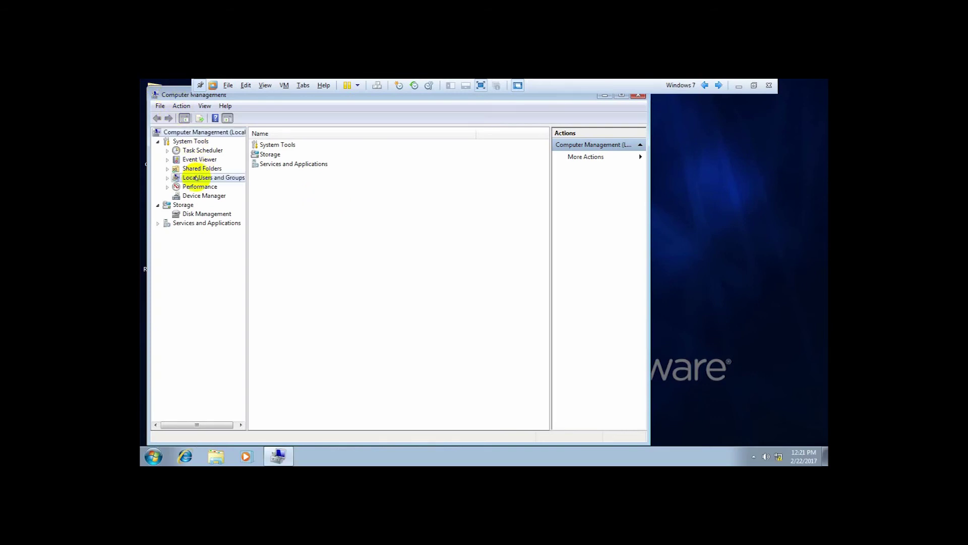
click(177, 178)
click(168, 178)
click(197, 187)
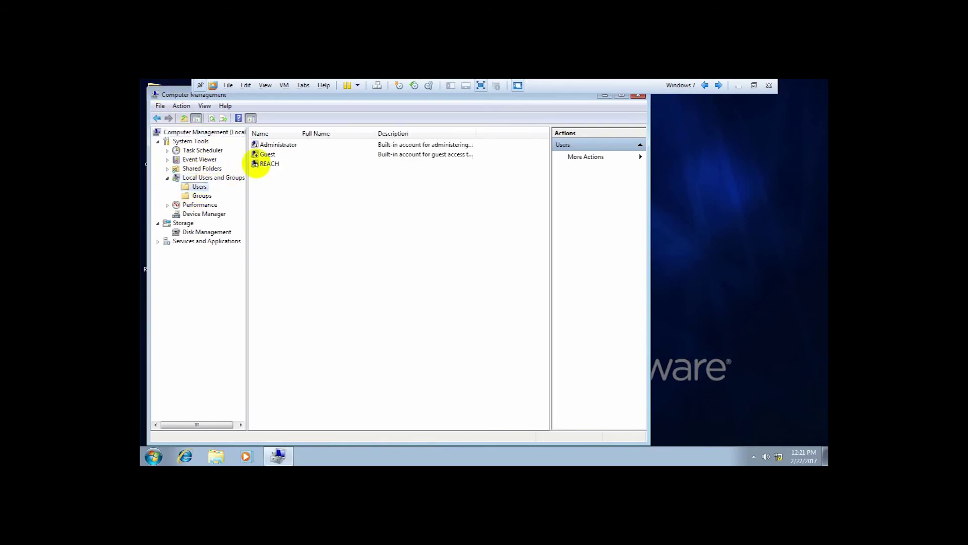
click(276, 146)
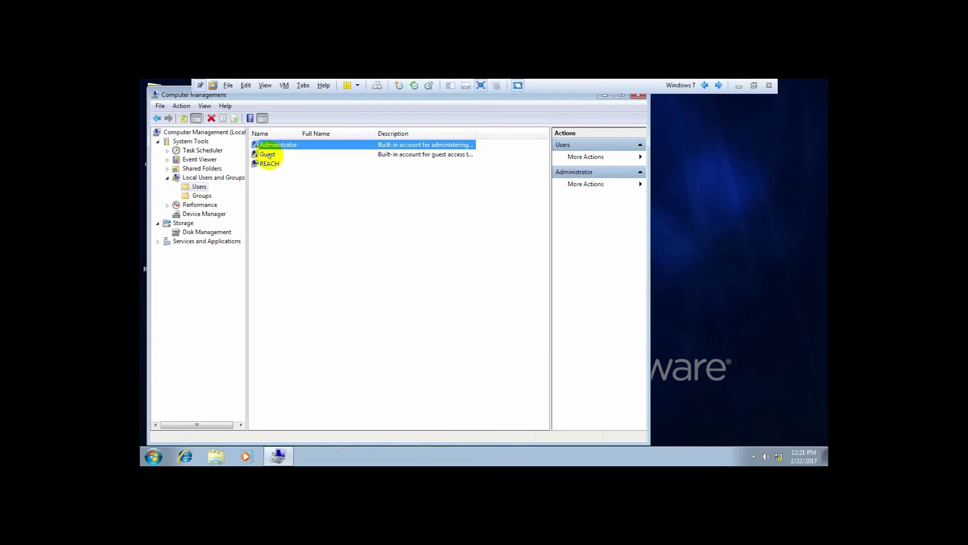
click(266, 154)
click(264, 188)
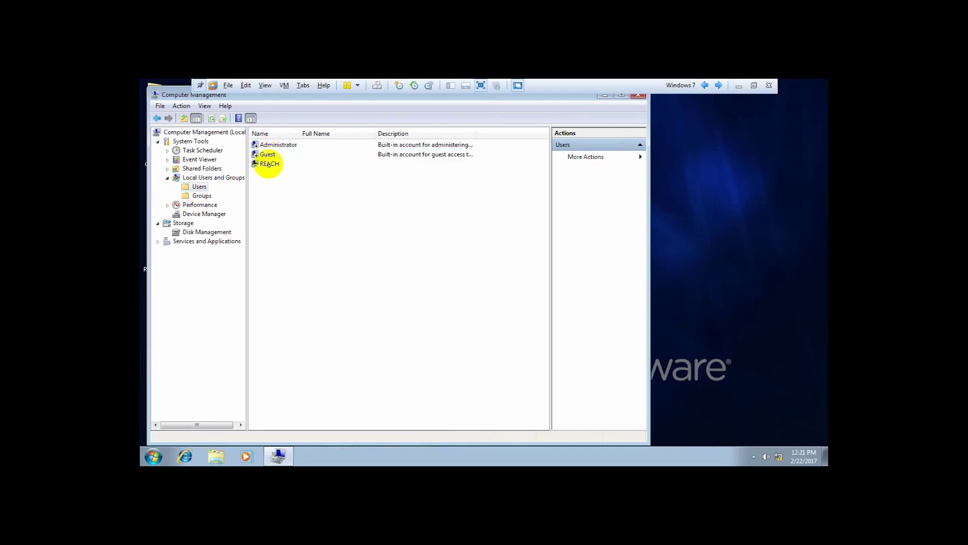
click(267, 164)
drag(173, 93, 228, 116)
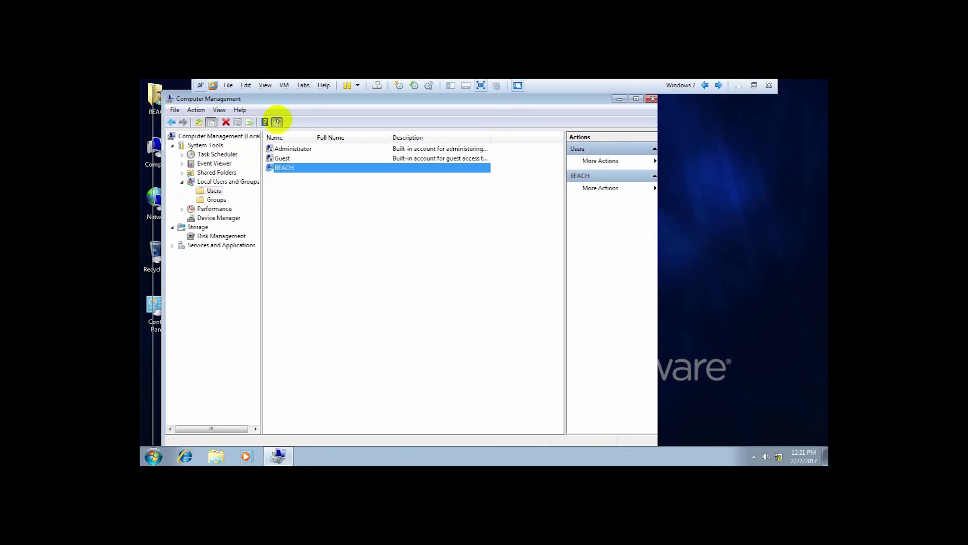
click(693, 118)
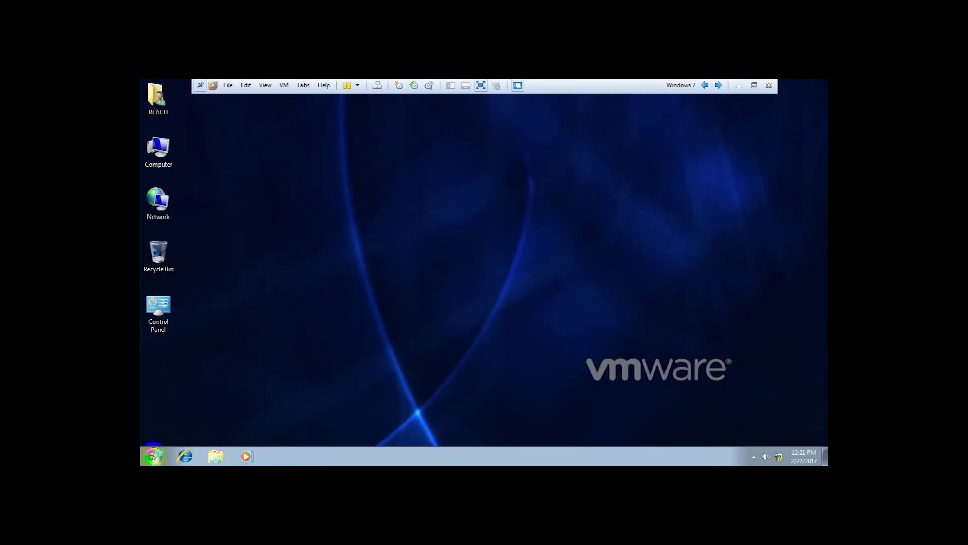
Log off the current Windows 7 user from the Start menu.
click(153, 456)
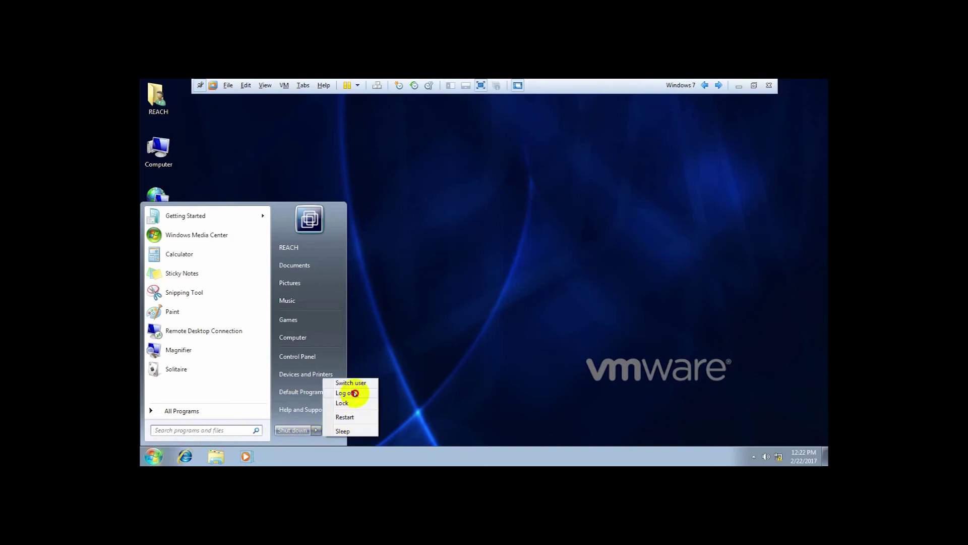
click(389, 342)
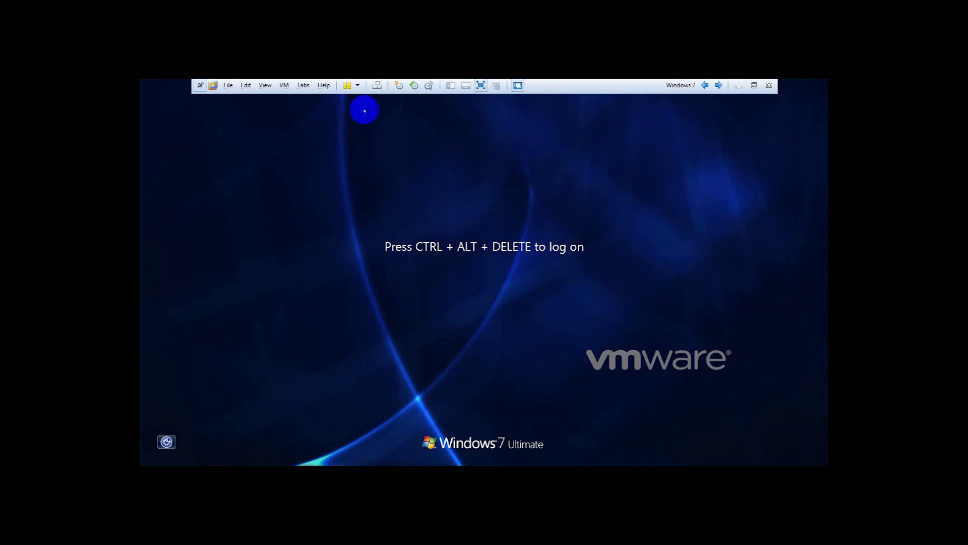
Attempt an Other User logon to SETEC with the local user name and a blank password.
click(377, 85)
click(484, 370)
click(529, 312)
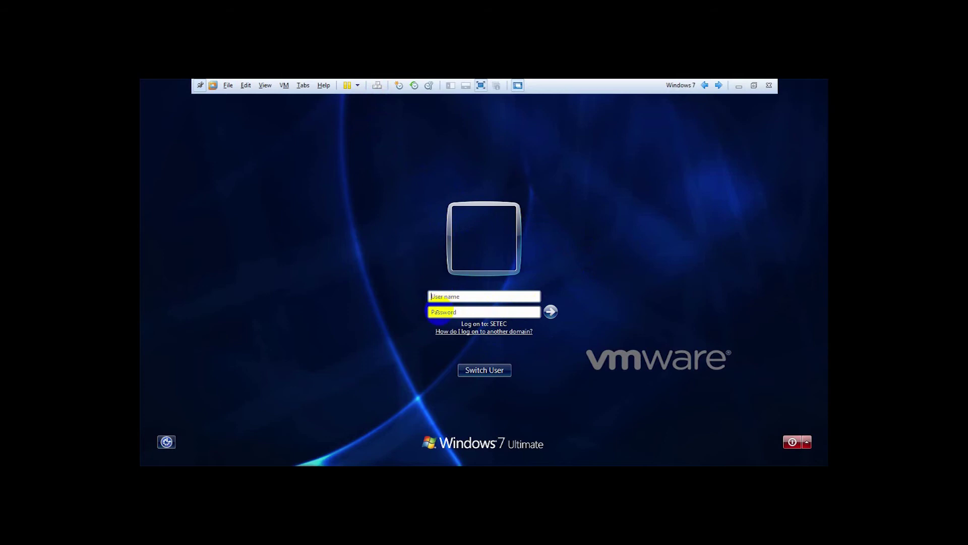
click(454, 296)
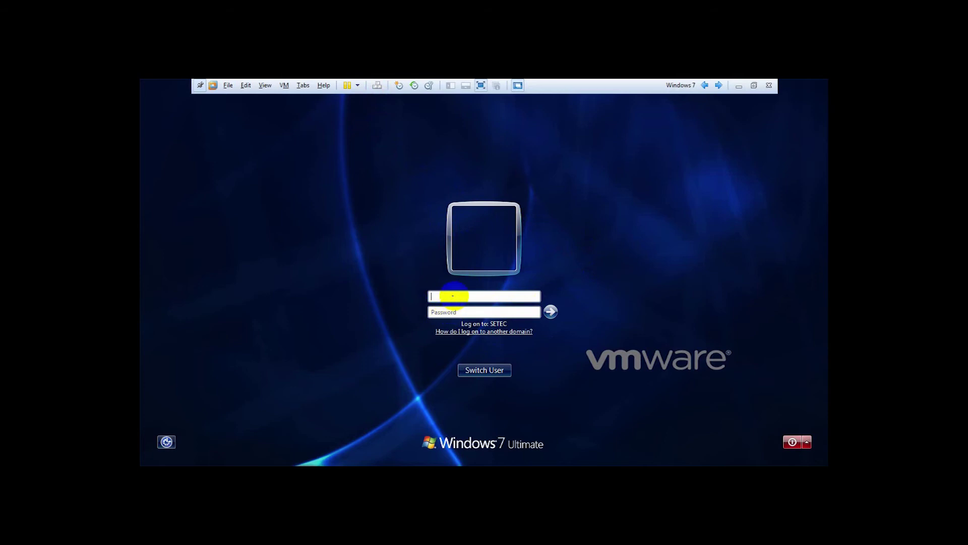
text(reach)
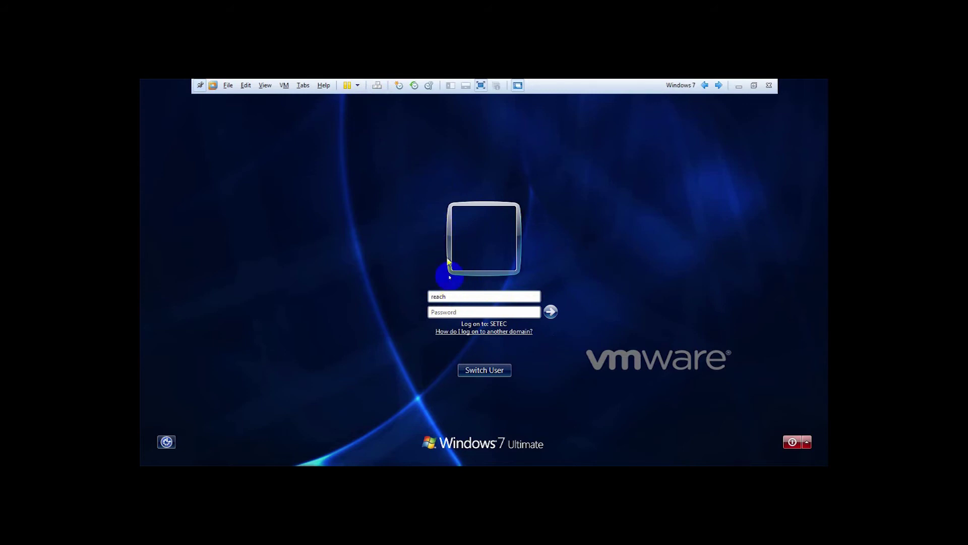
click(549, 312)
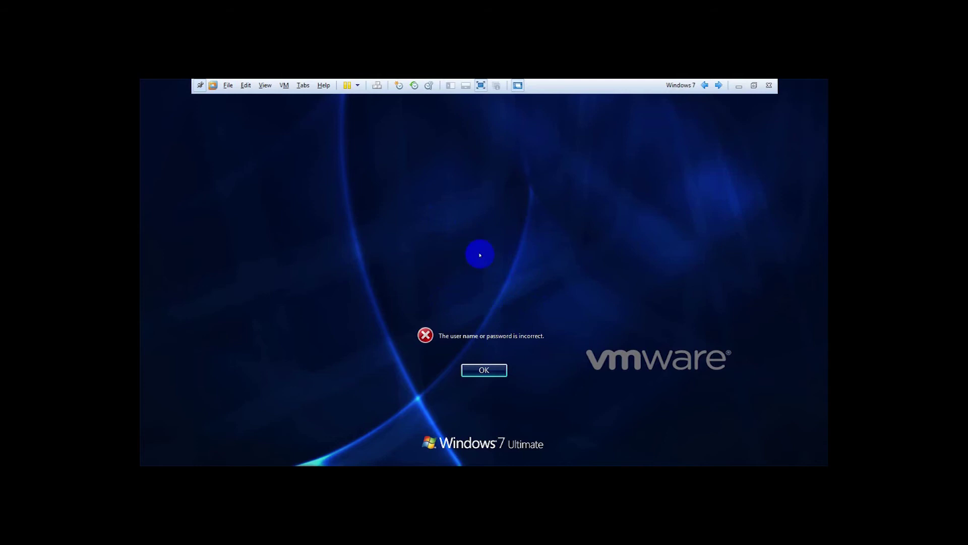
click(484, 370)
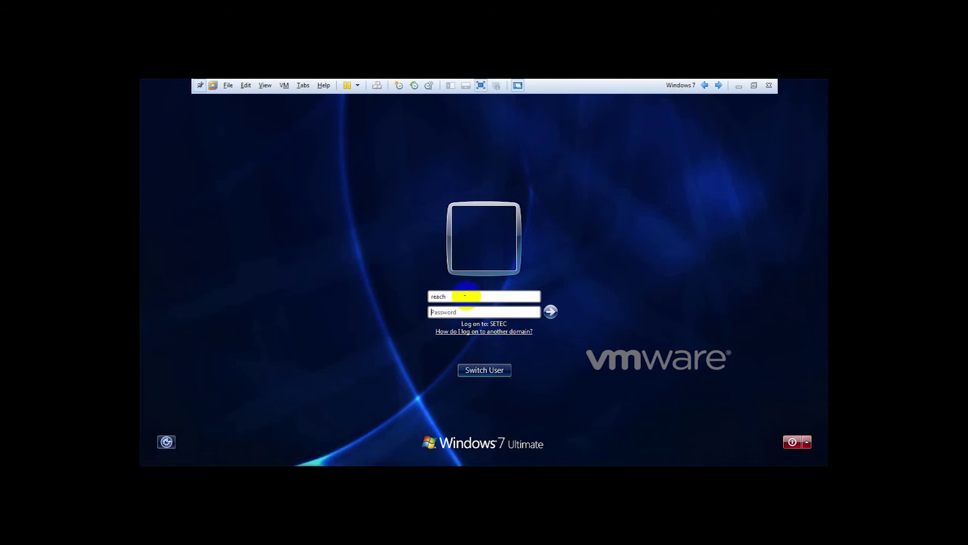
Replace the user name with test and submit the SETEC logon.
double_click(436, 296)
text(test)
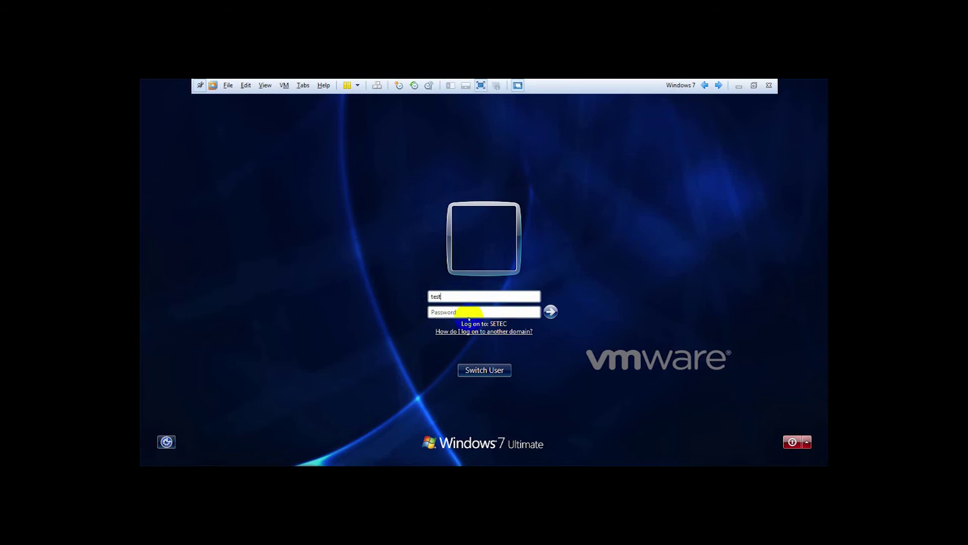
click(472, 312)
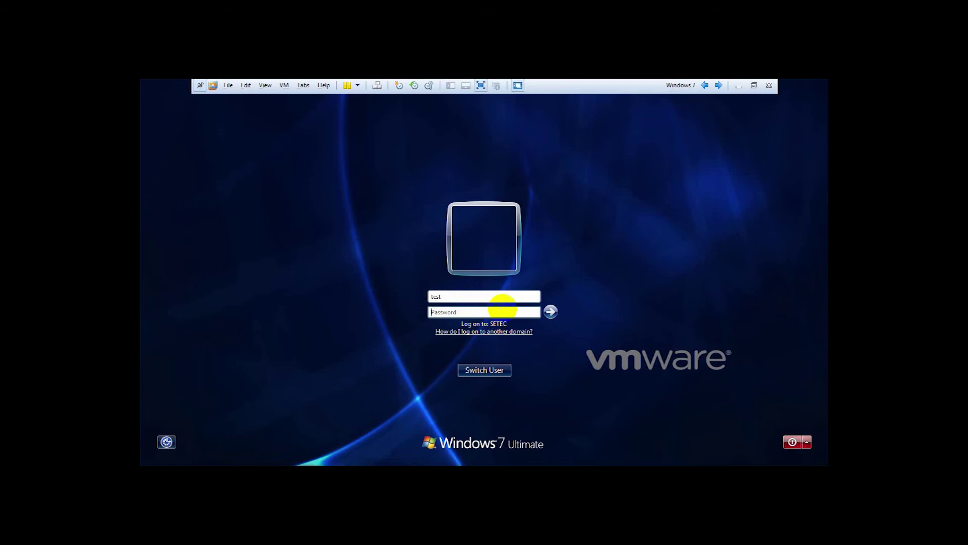
click(550, 312)
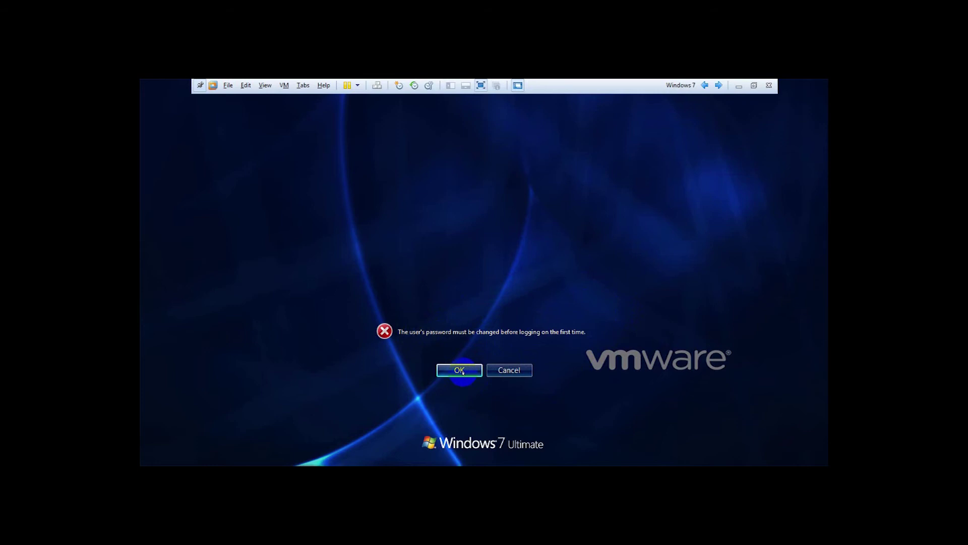
Change the test account's password at logon, entering and confirming the new password.
click(462, 371)
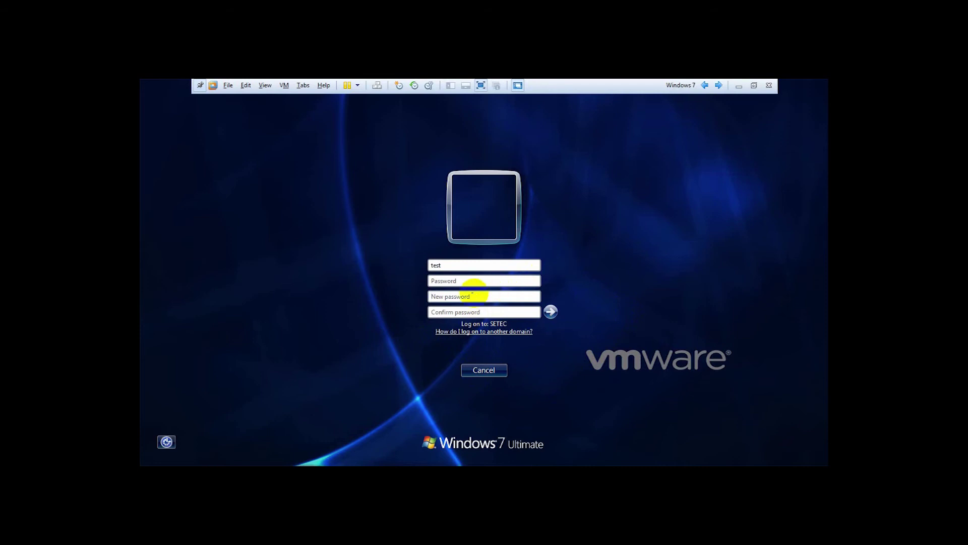
click(464, 294)
click(459, 277)
click(468, 297)
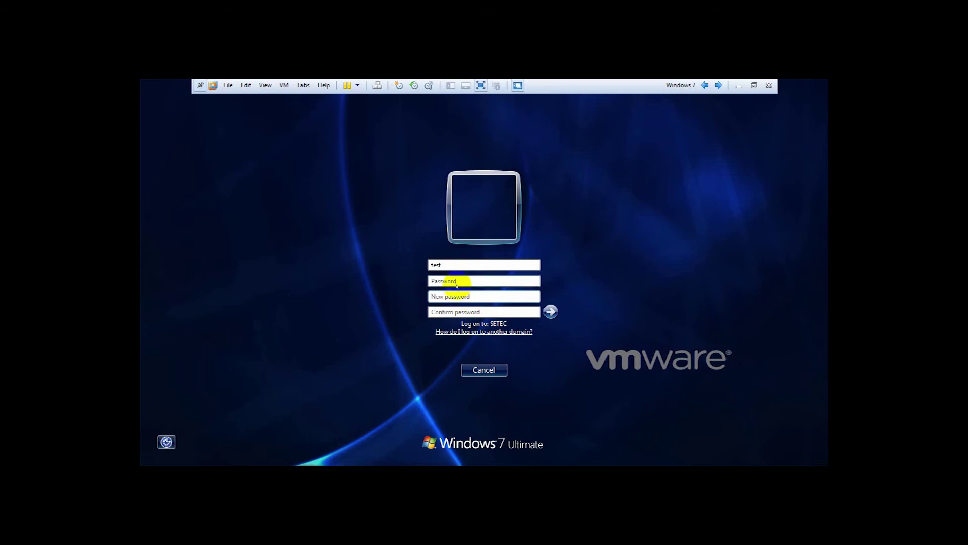
text(123)
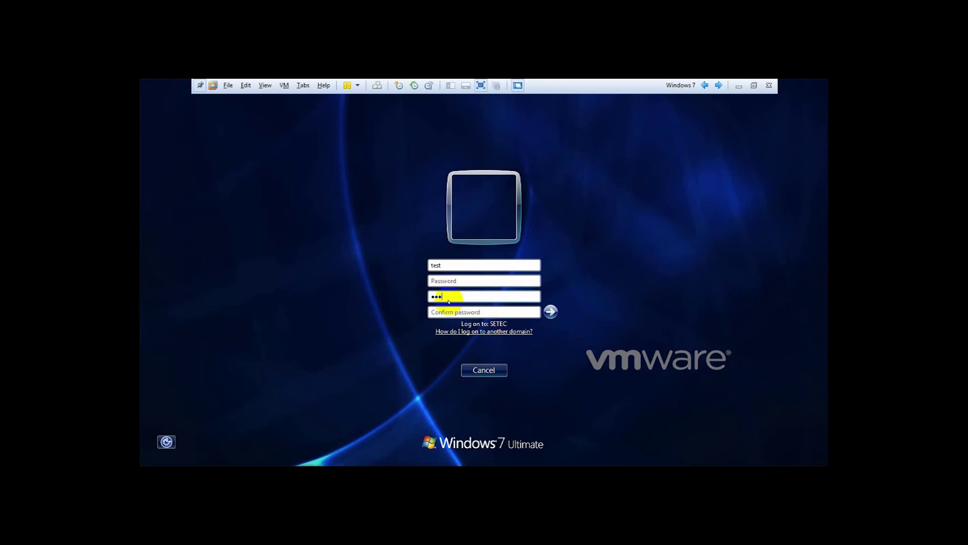
click(447, 312)
text(12)
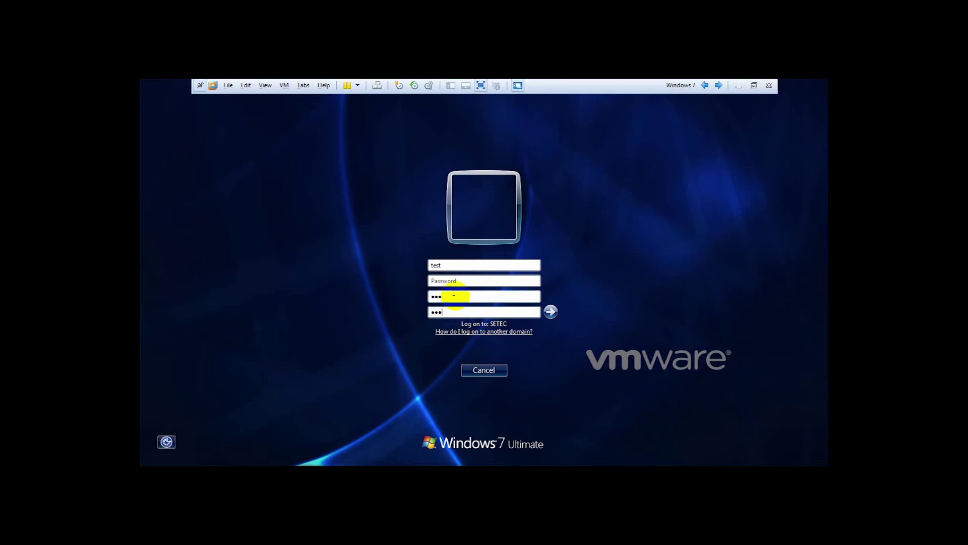
click(450, 265)
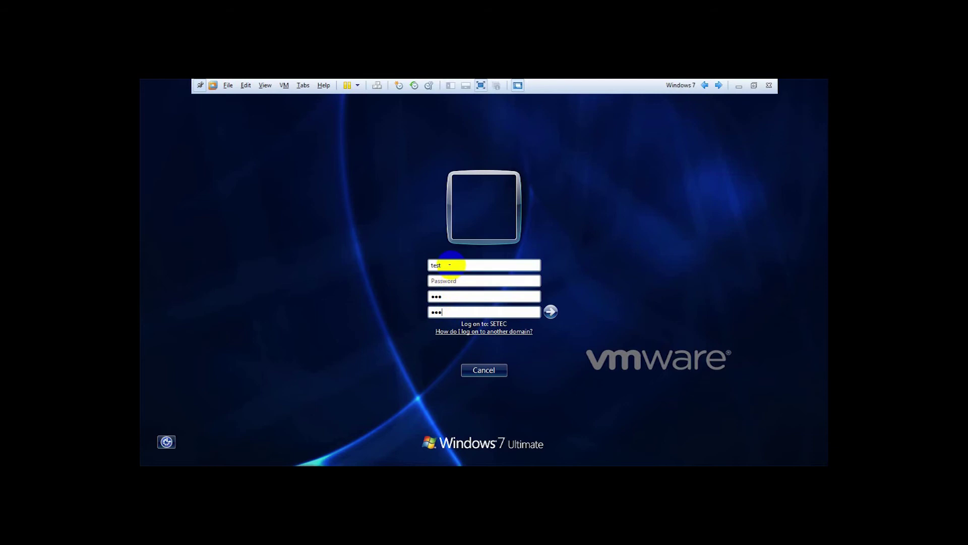
click(550, 312)
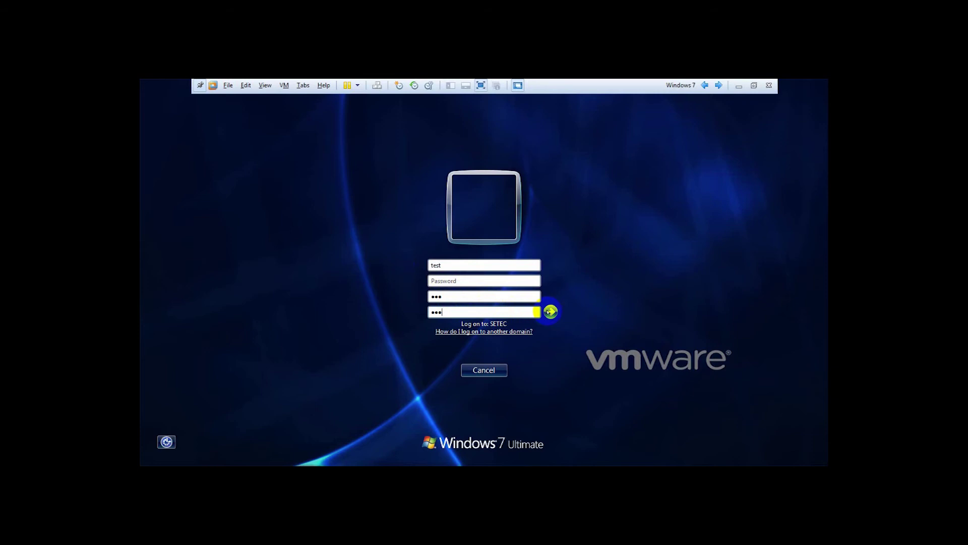
click(550, 311)
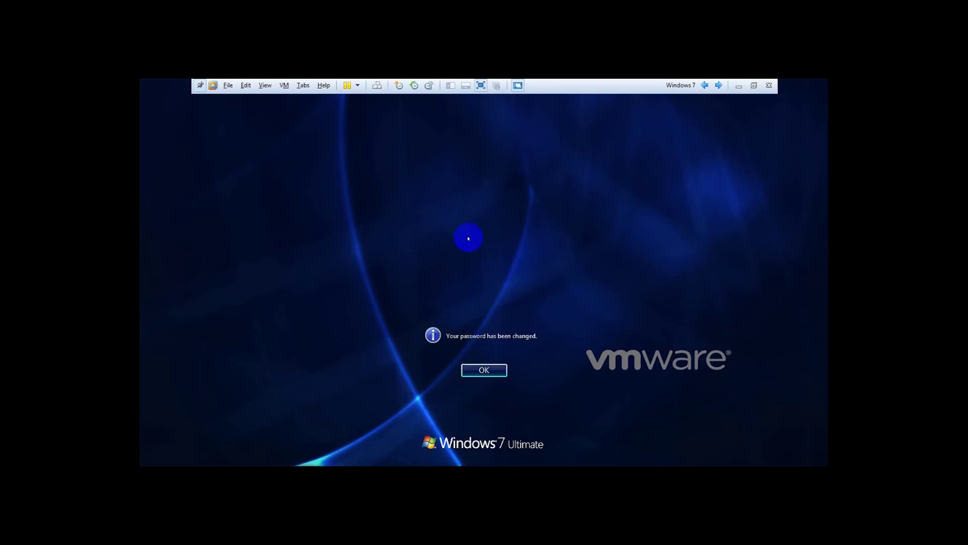
click(477, 371)
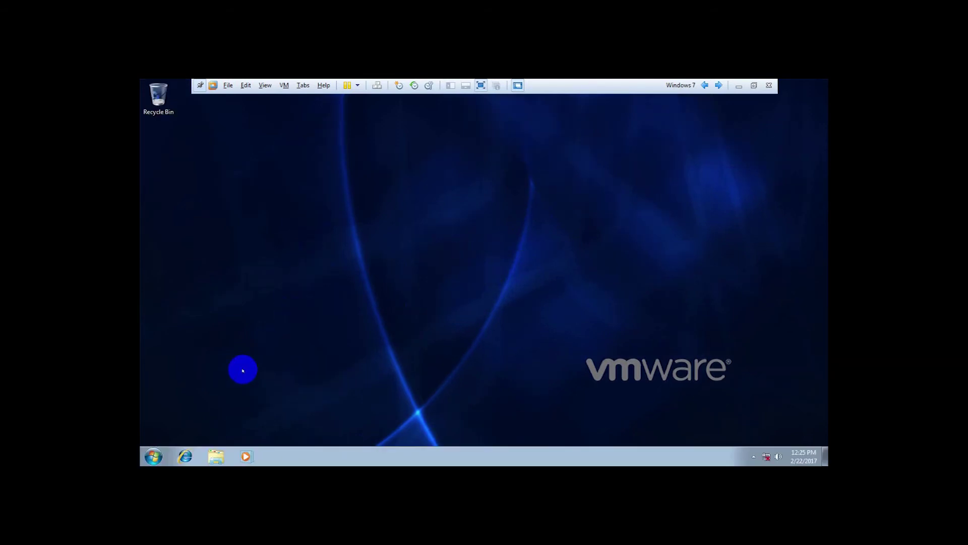
Open and close the Windows 7 Start menu, then switch to the Windows XP Professional VM.
click(152, 457)
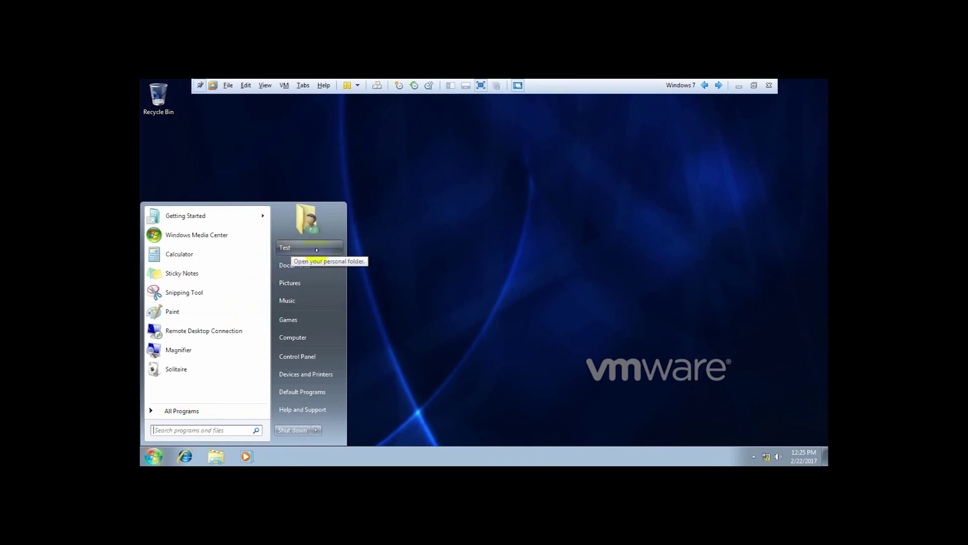
click(466, 241)
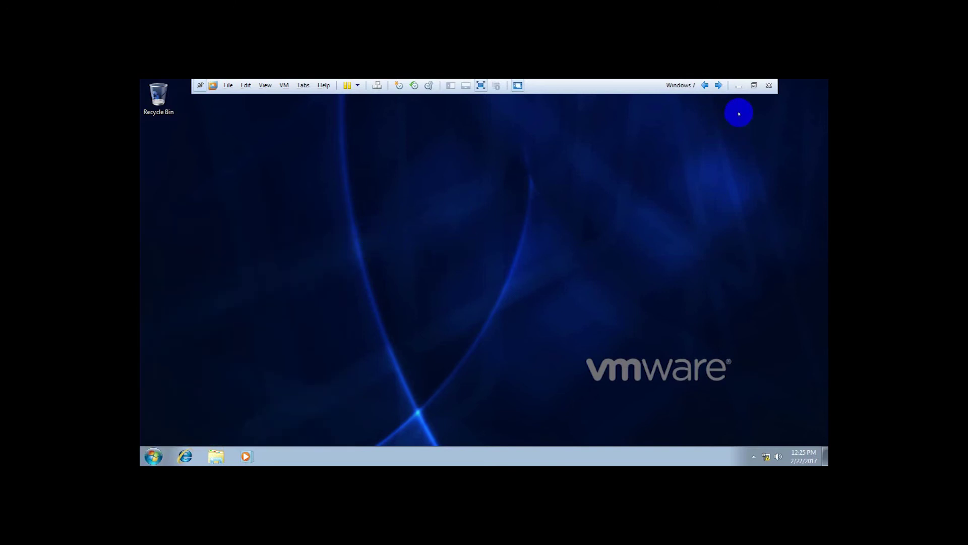
click(704, 85)
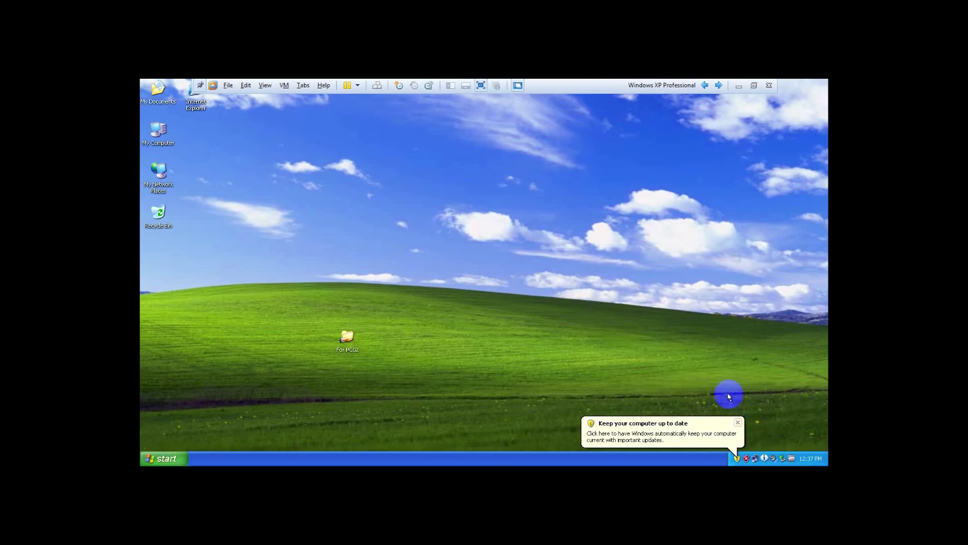
Dismiss the tray notifications and open Network Connections from the network tray icon.
click(740, 423)
right_click(755, 458)
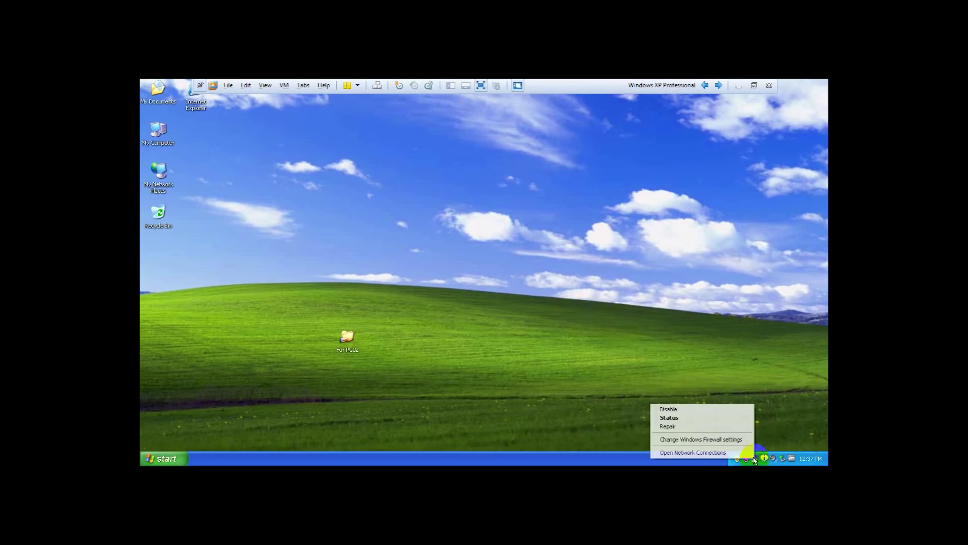
click(649, 324)
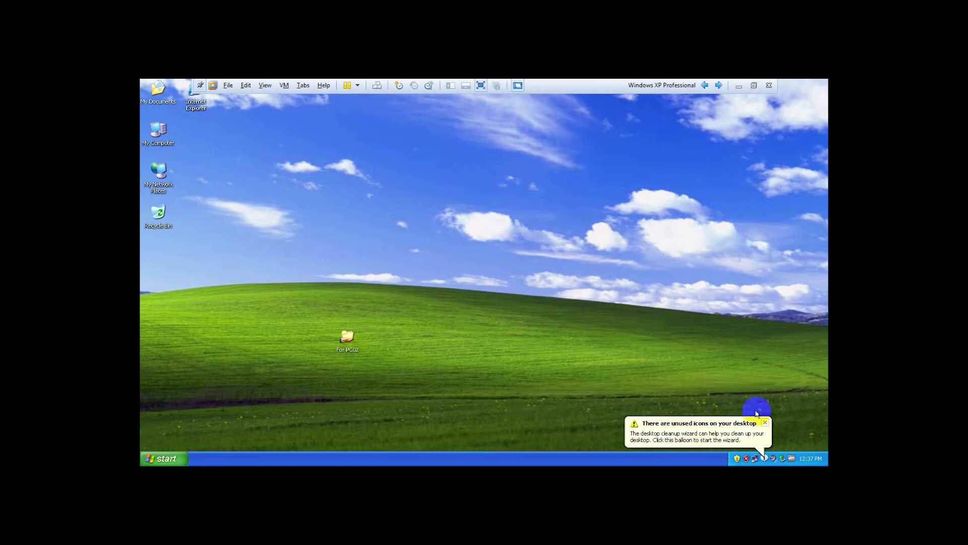
click(766, 424)
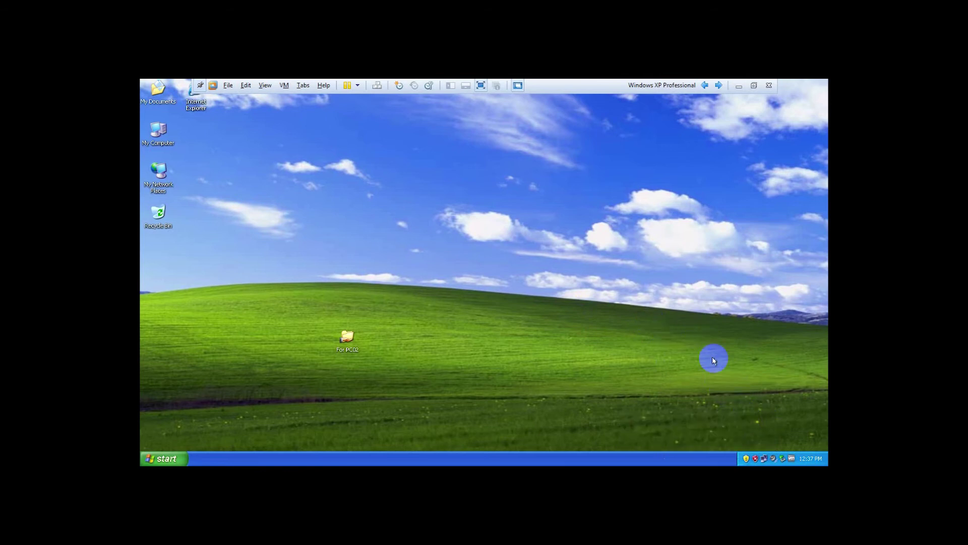
right_click(762, 459)
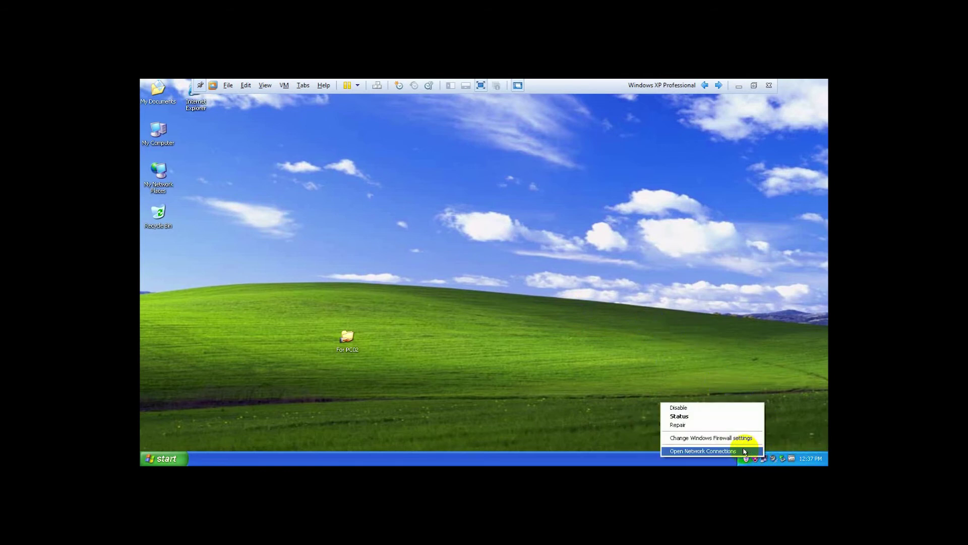
click(727, 452)
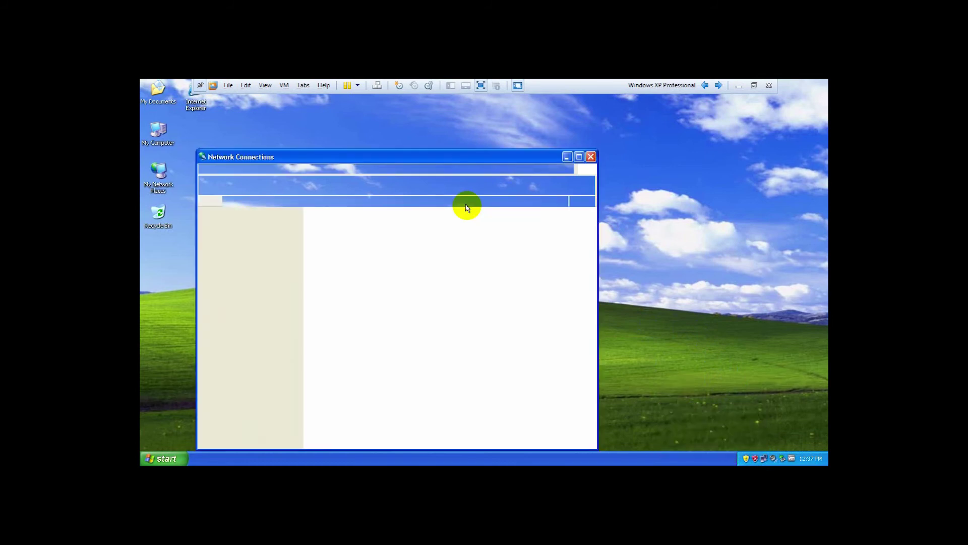
drag(363, 156, 396, 124)
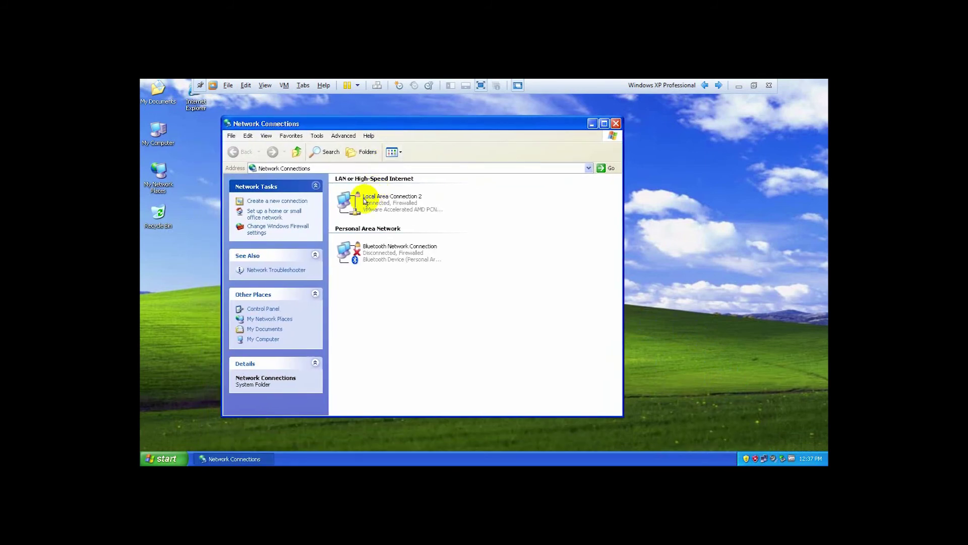
Open the Internet Protocol (TCP/IP) properties of Local Area Connection 2.
click(365, 202)
right_click(373, 200)
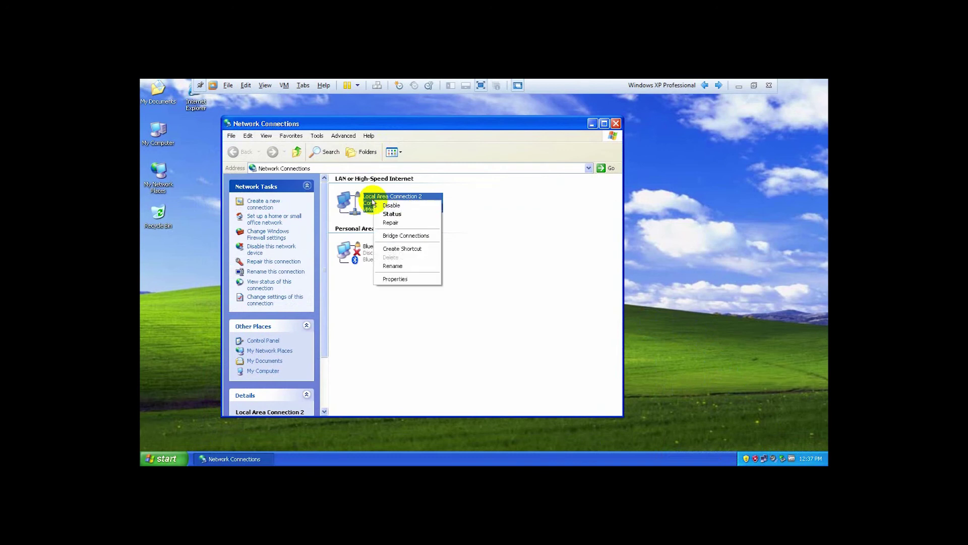
click(398, 280)
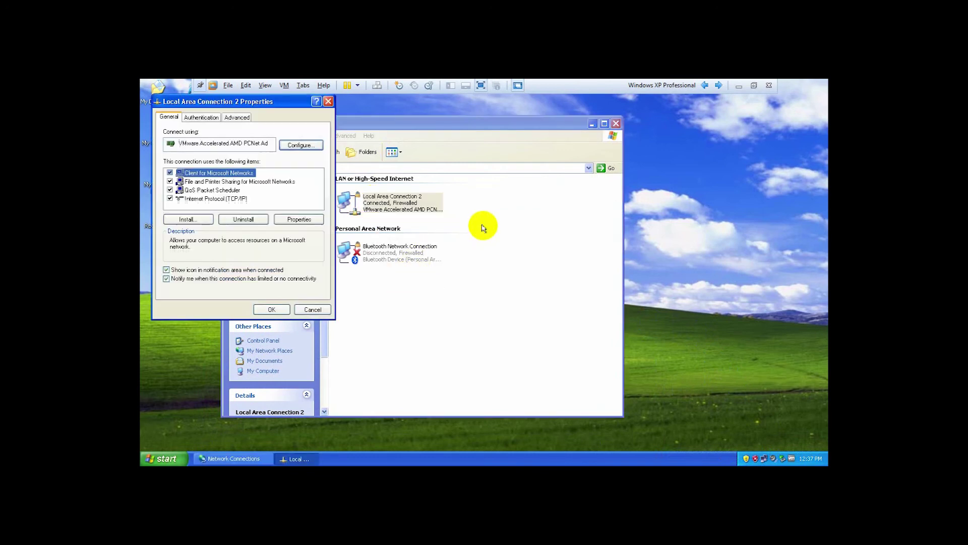
drag(245, 101, 466, 140)
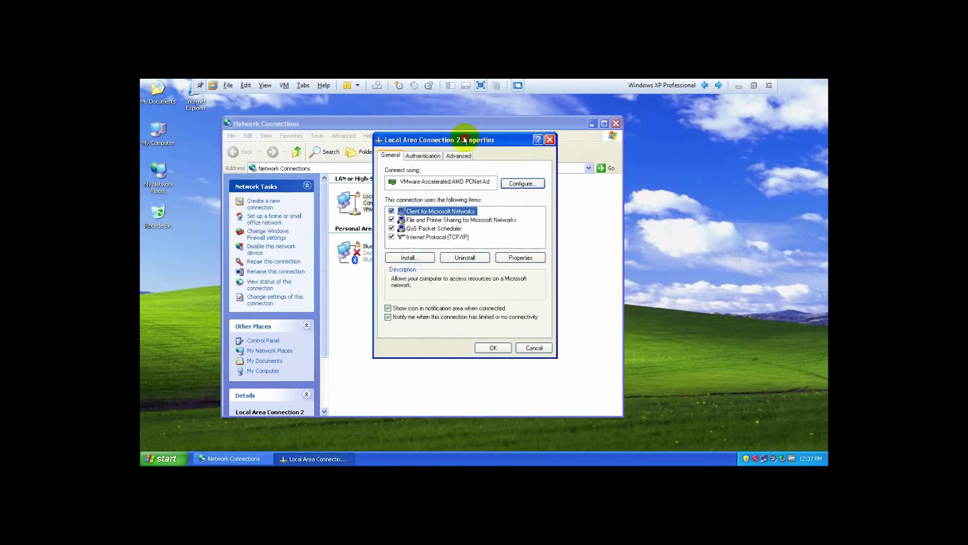
click(414, 237)
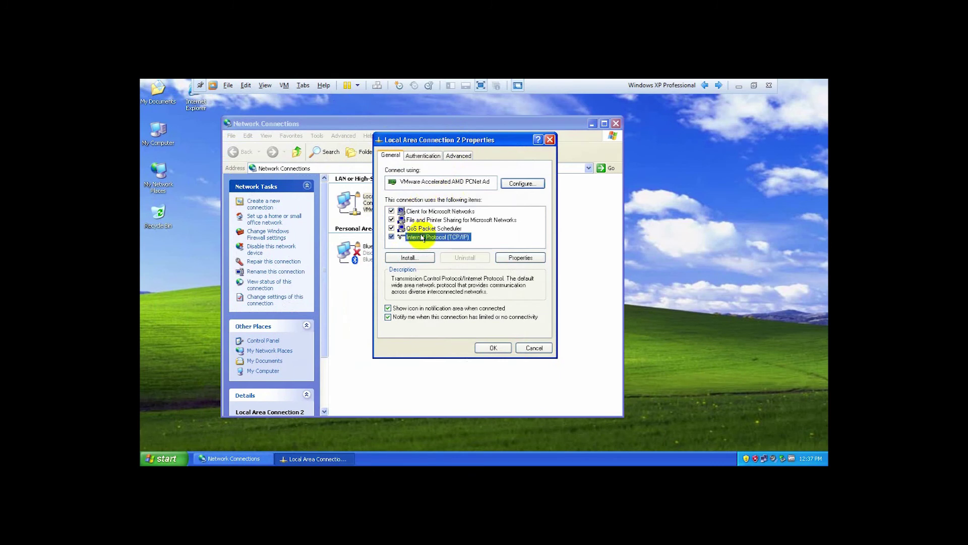
click(517, 258)
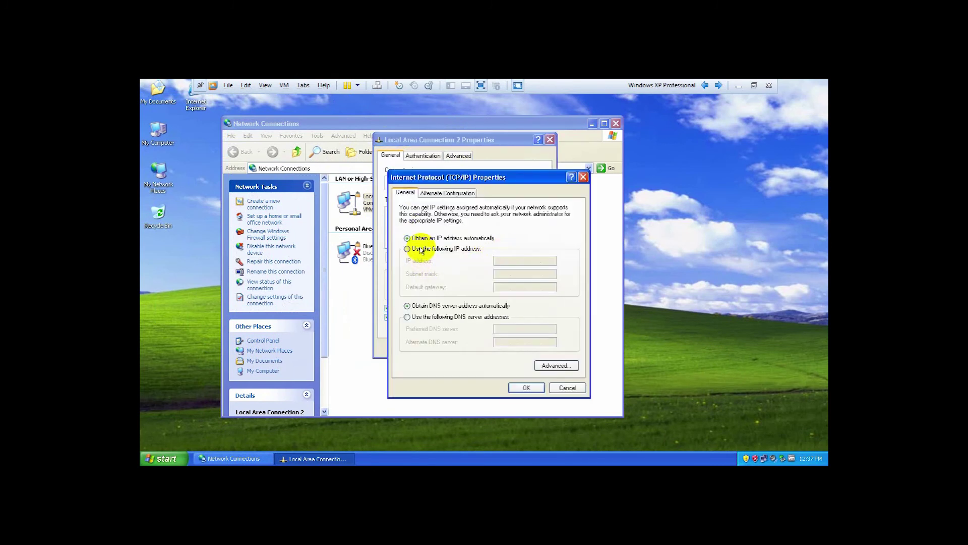
Assign the static IP 192.168.0.11 with mask 255.255.255.0 and fill in the preferred DNS server.
click(406, 249)
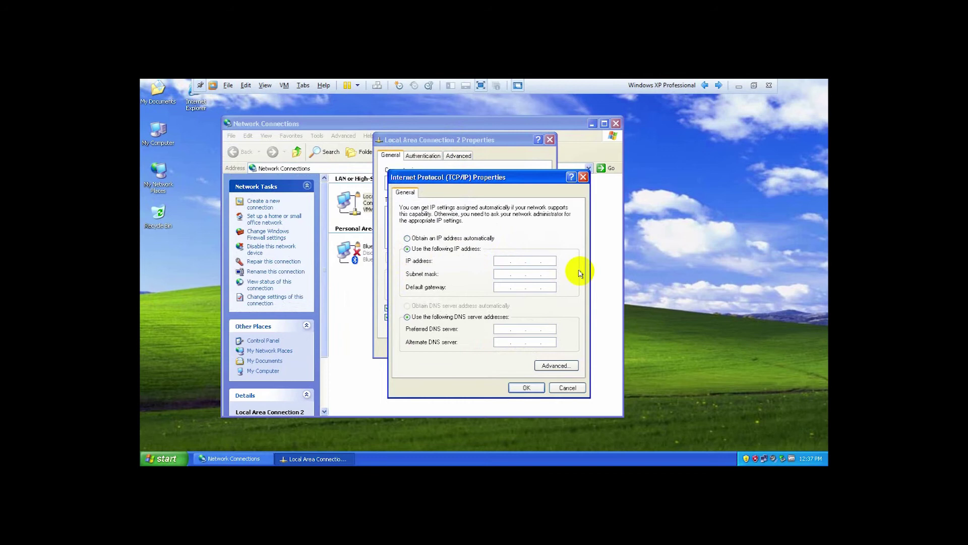
text(192 . 168 . 0 . 11)
key(Tab)
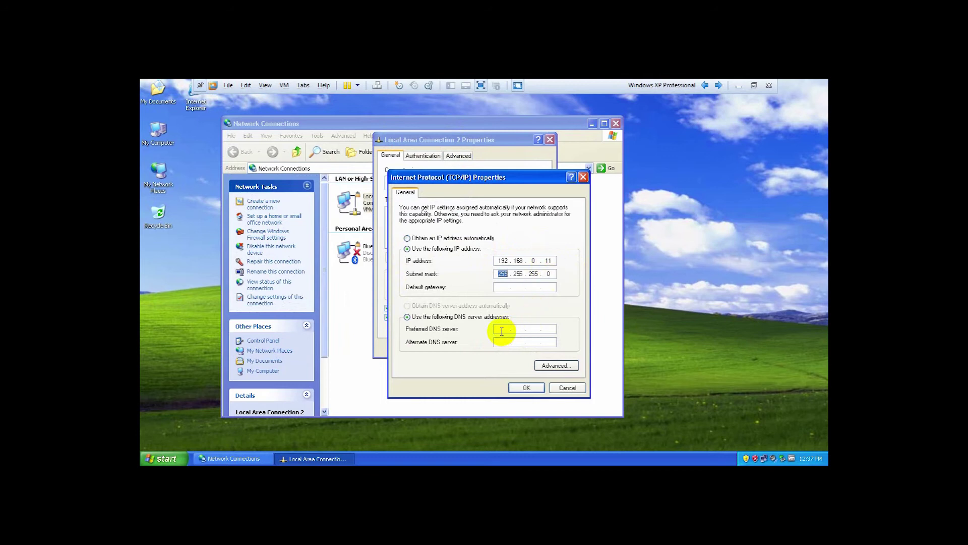
click(519, 328)
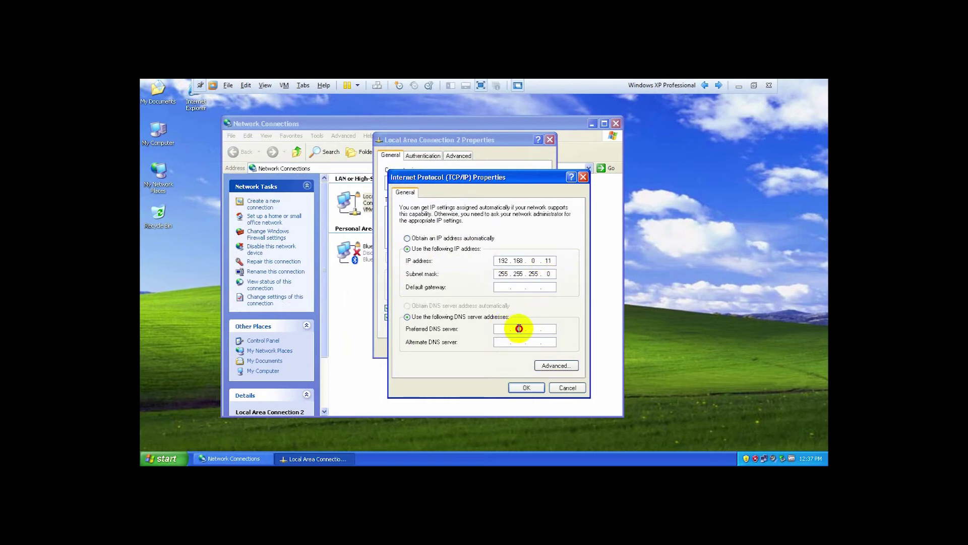
click(533, 328)
Apply the TCP/IP settings and close the connection properties and Network Connections windows.
click(526, 388)
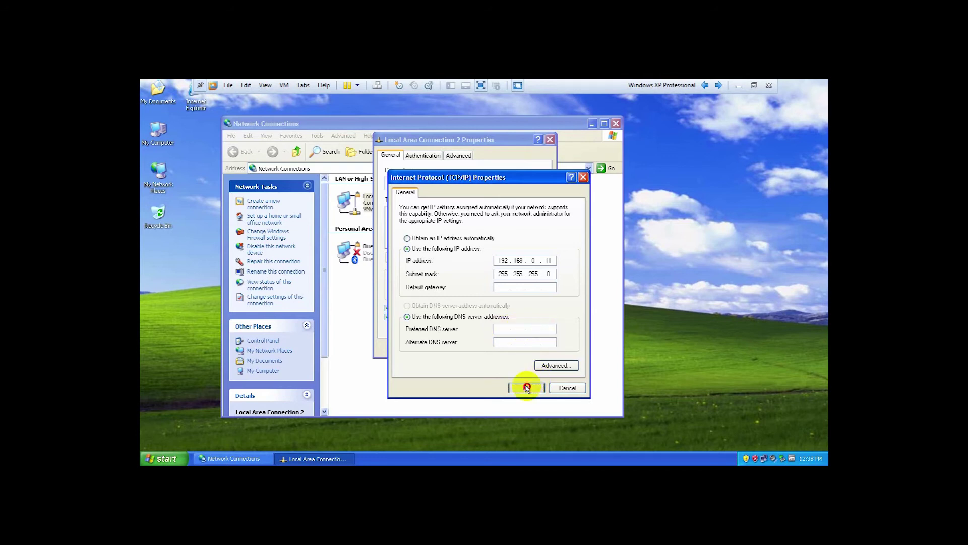
click(495, 348)
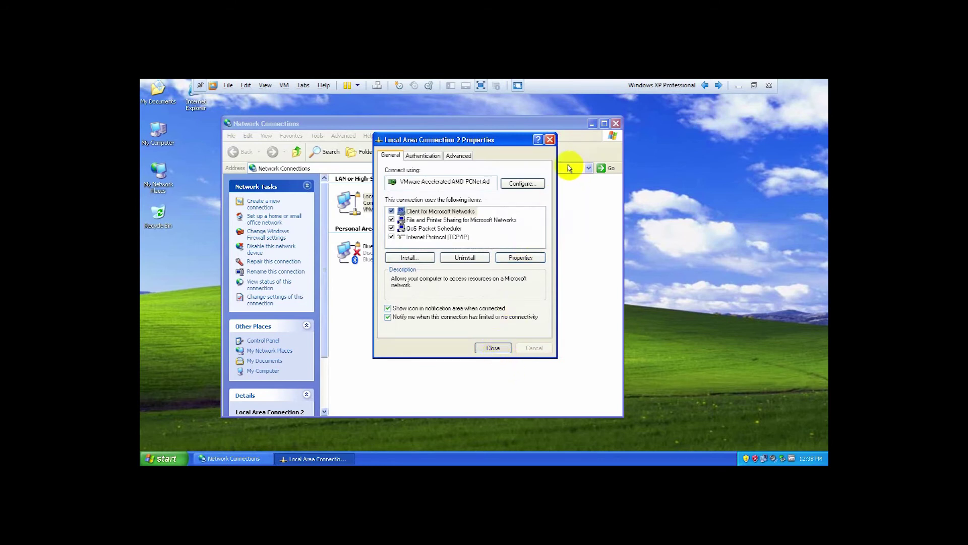
click(549, 141)
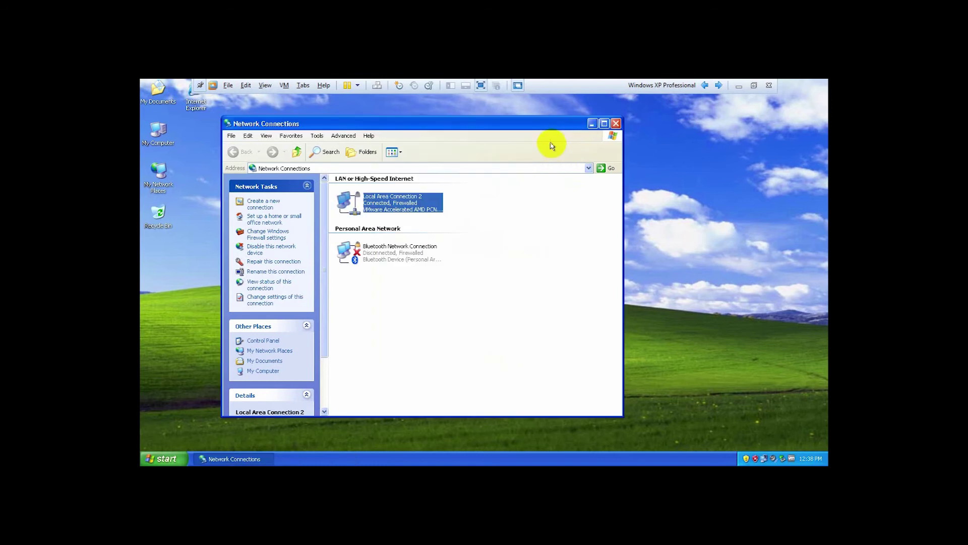
click(615, 123)
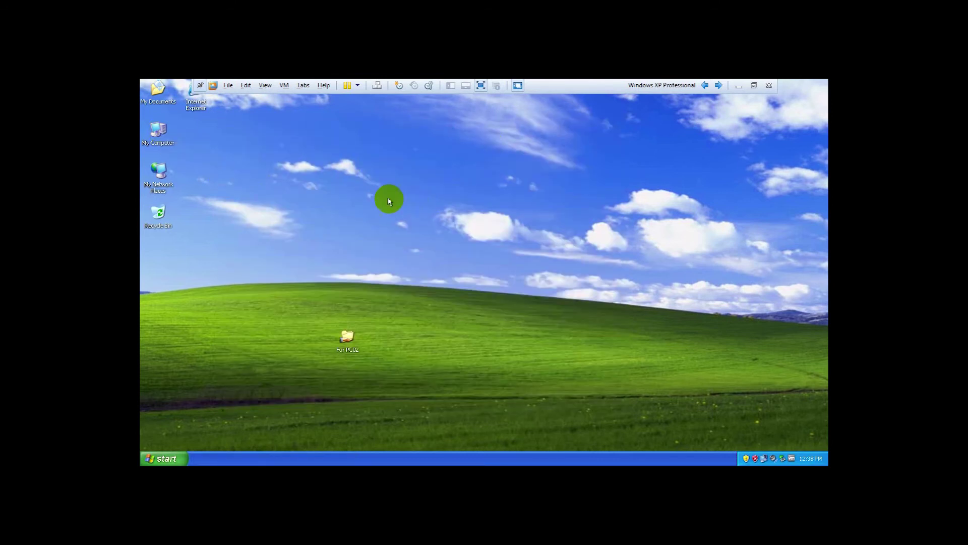
Ping 102.168.0.1 from a Command Prompt; it shows destination host unreachable with 100% loss.
key(super+r)
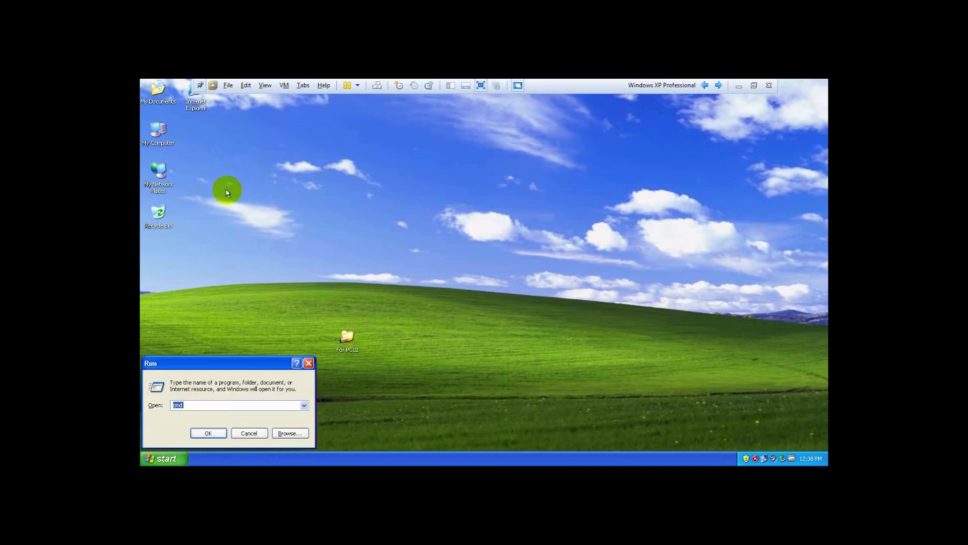
key(Return)
text(ping 102)
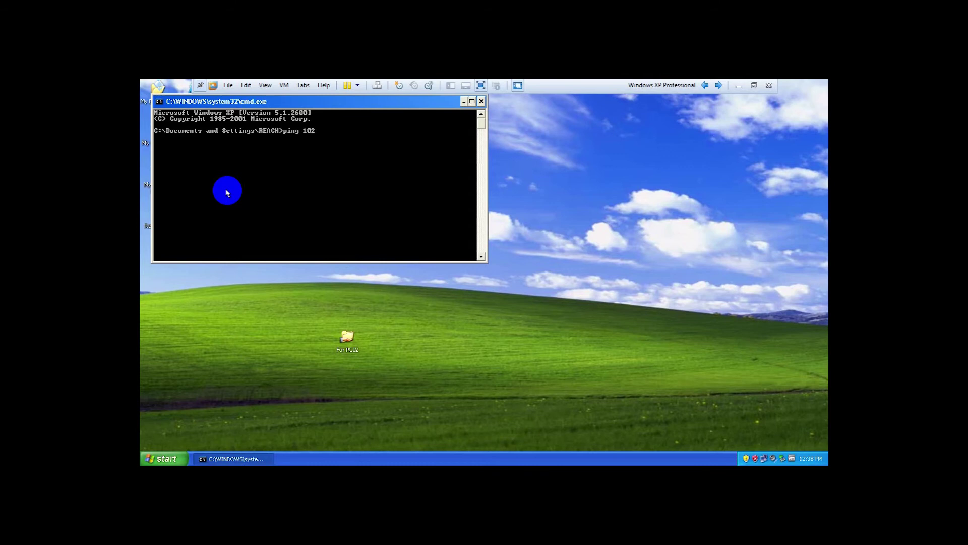
text(.168.0.1)
key(Return)
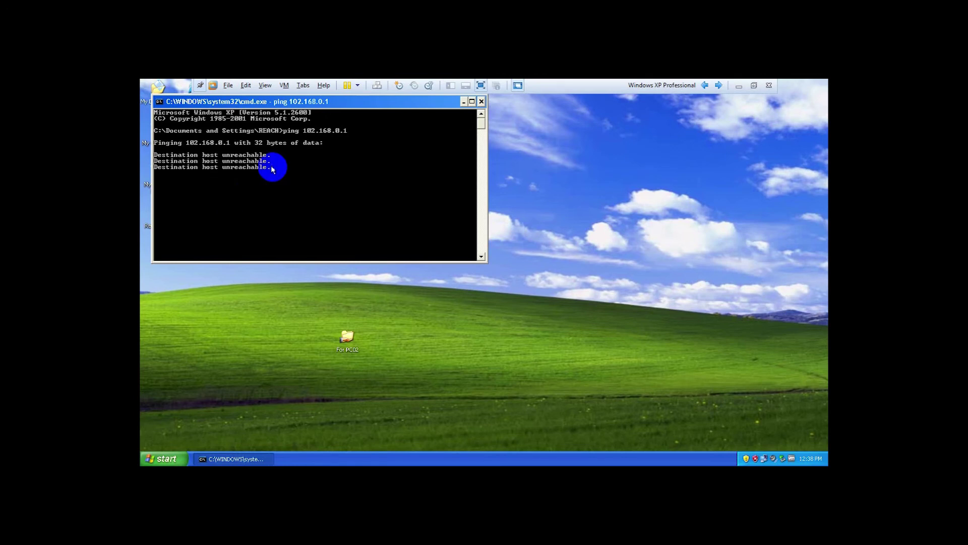
drag(317, 97, 462, 176)
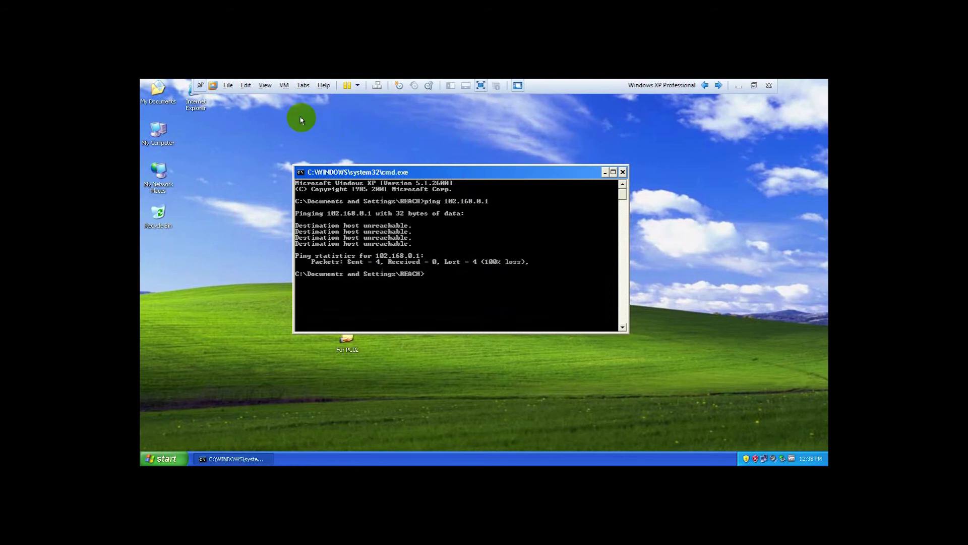
Open the VM menu in VMware Workstation.
click(284, 86)
click(286, 87)
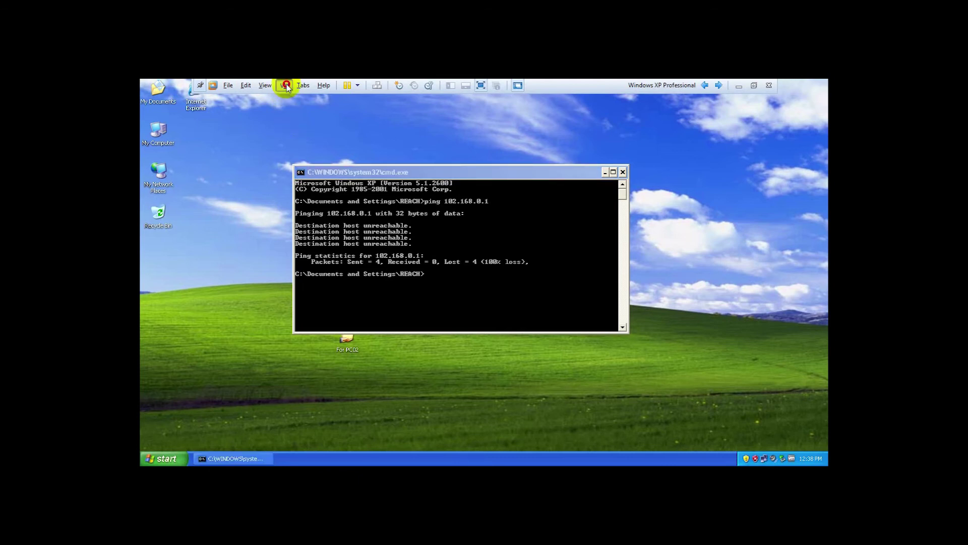
click(286, 87)
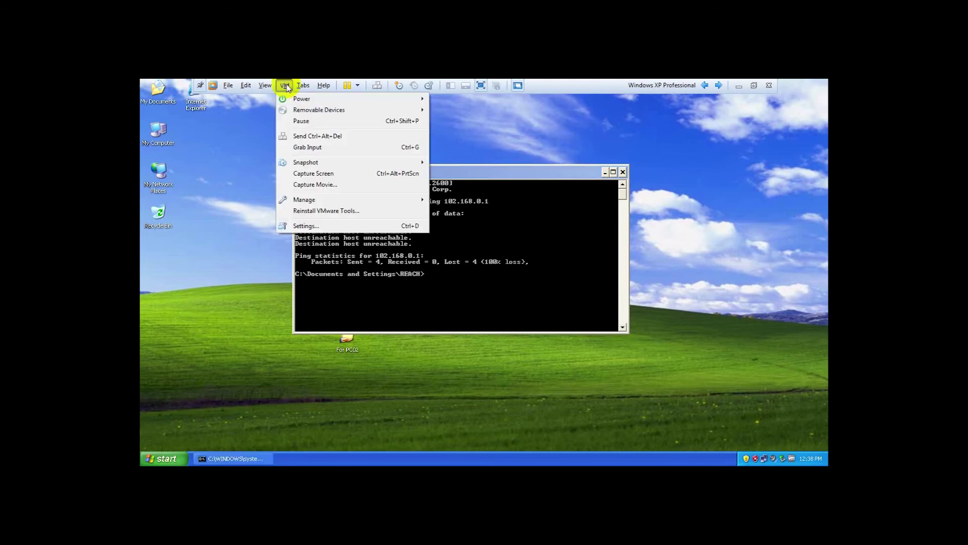
In VM Settings, change the Network Adapter connection from Bridged to Host-only and apply.
click(307, 226)
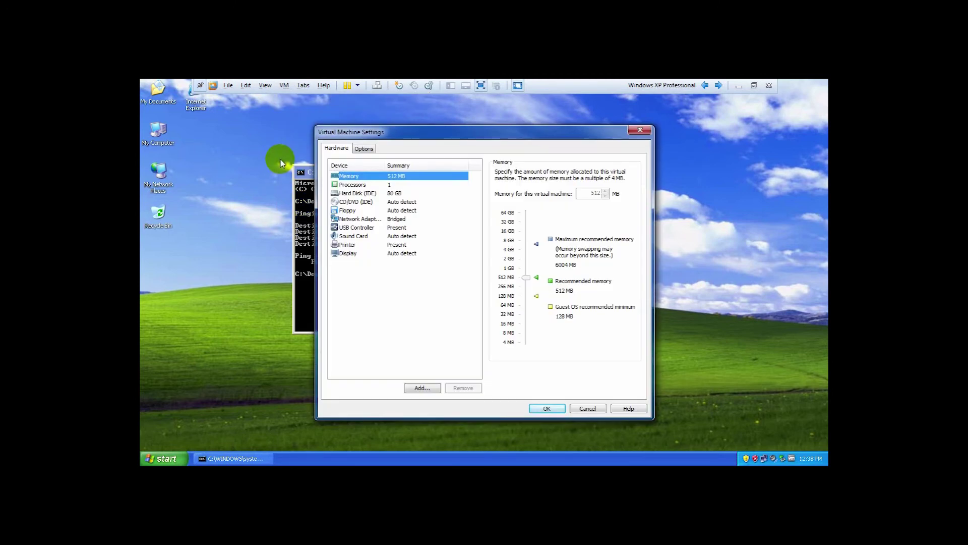
click(361, 220)
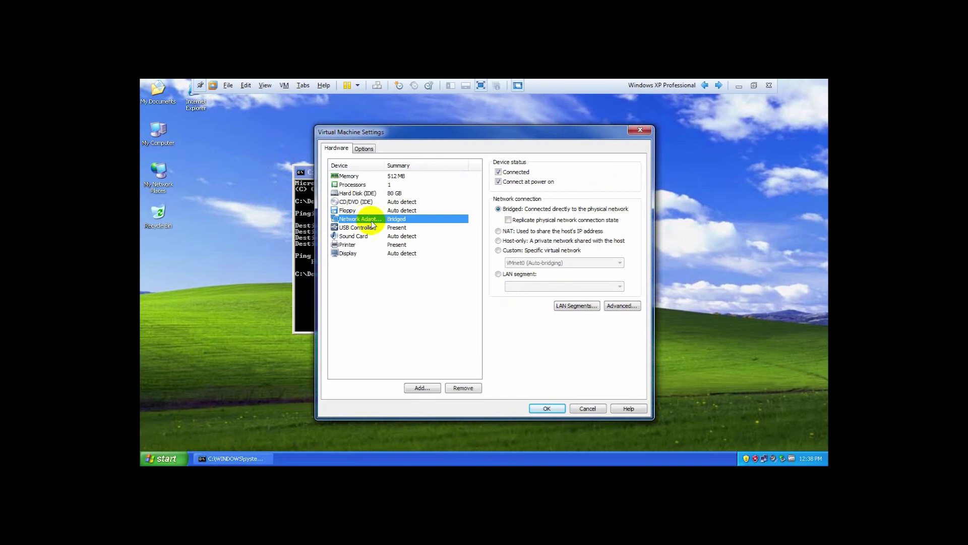
click(498, 241)
click(547, 408)
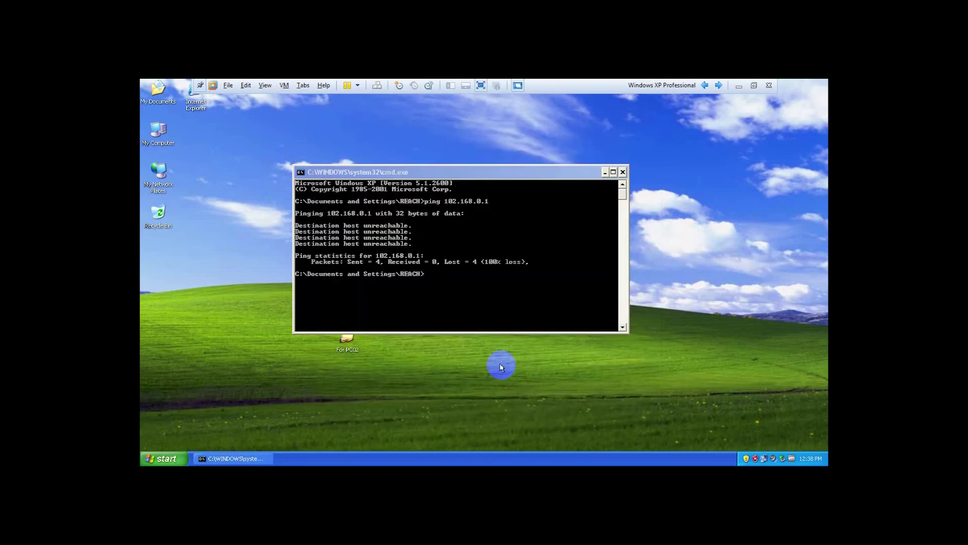
Rerun the ping as 192.168.0.1, get four replies with 0% loss, and close the prompt.
click(451, 281)
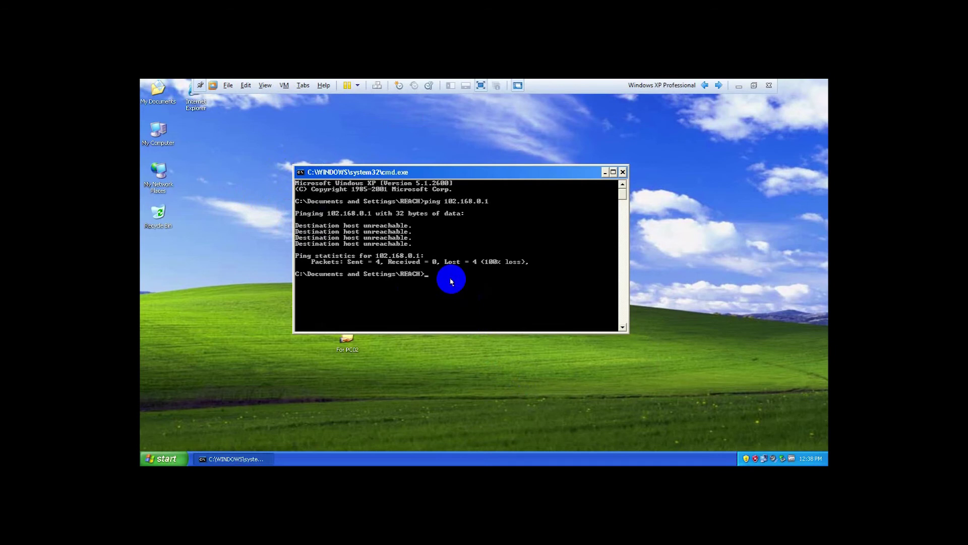
key(Up)
key(Return)
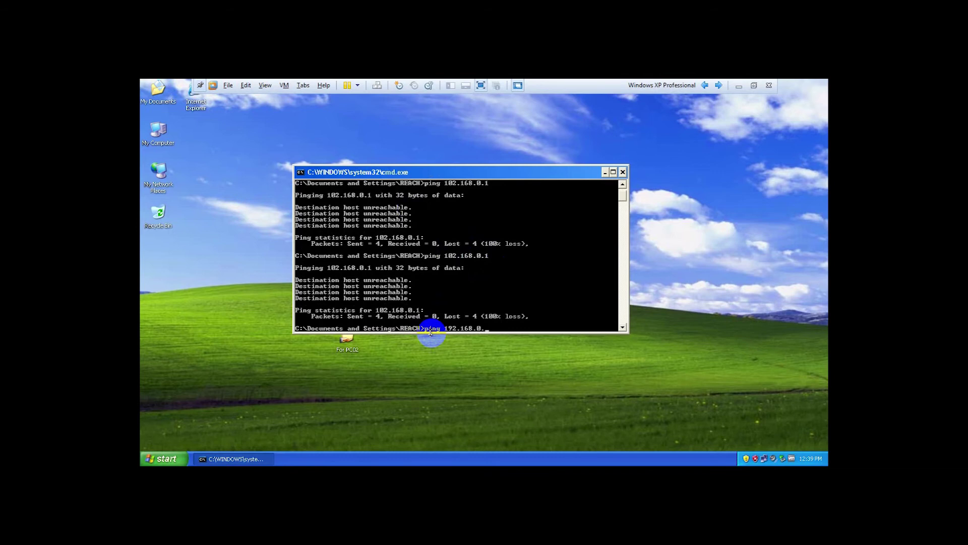
text(1)
key(Return)
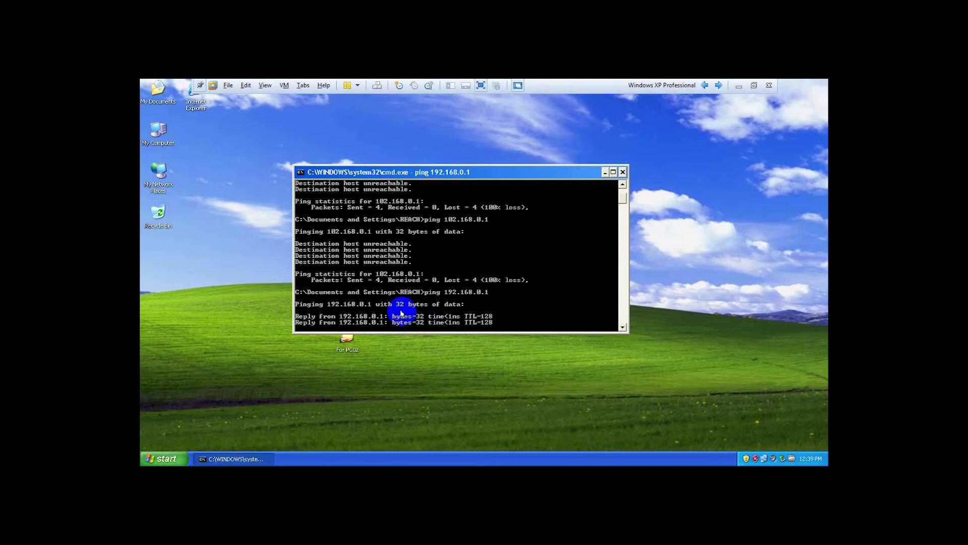
click(623, 173)
click(156, 133)
right_click(157, 133)
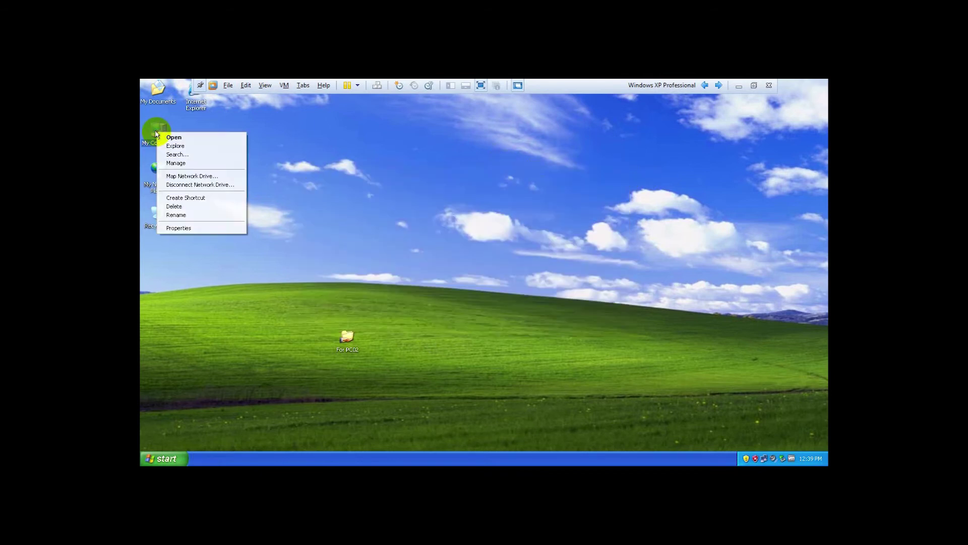
click(192, 229)
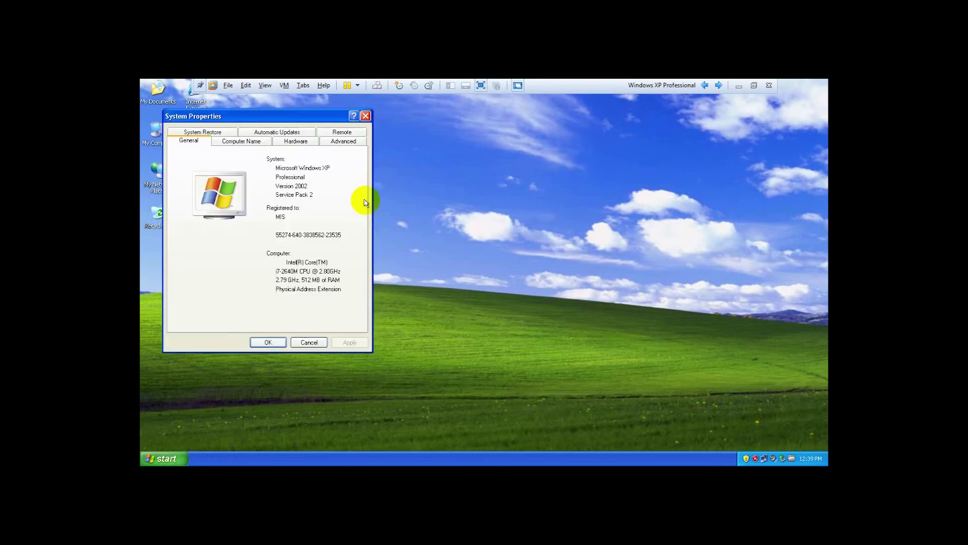
drag(282, 118, 469, 133)
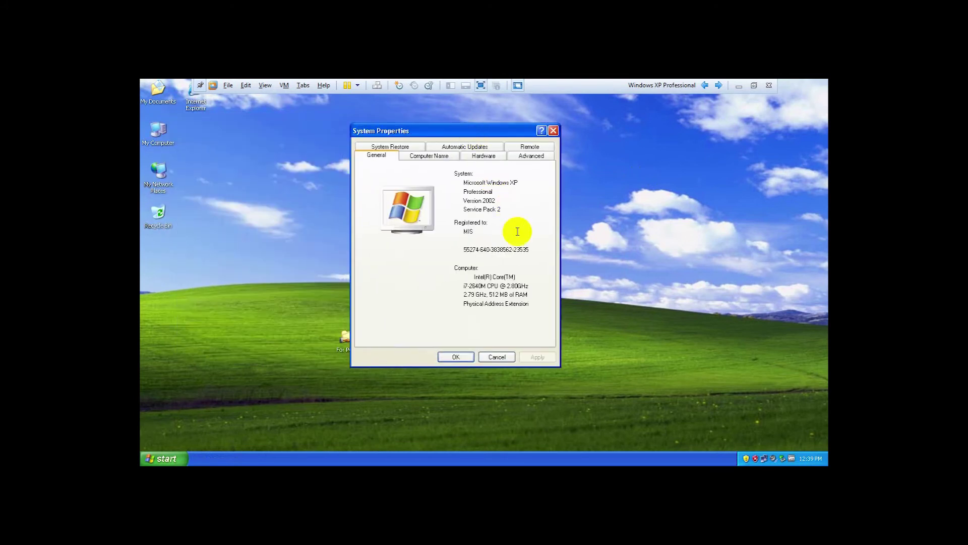
click(432, 156)
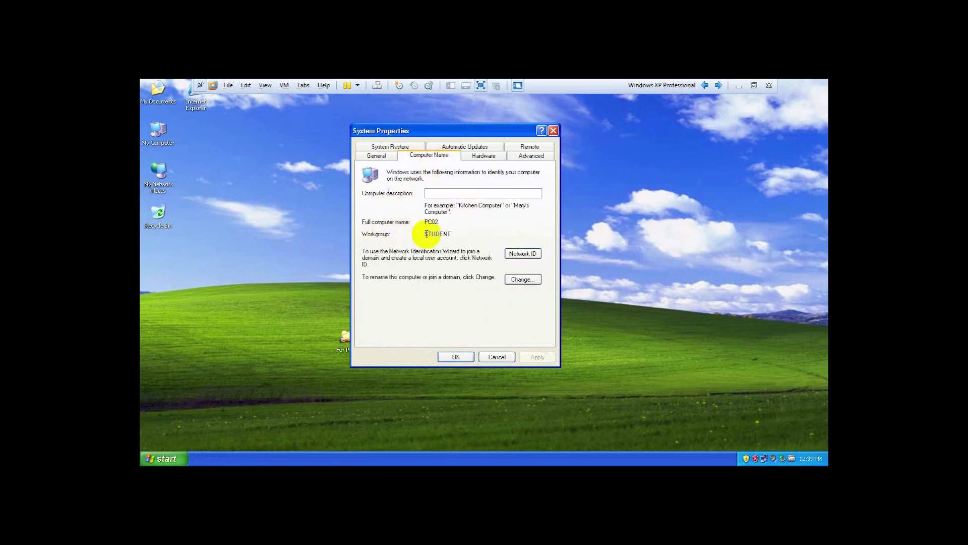
drag(449, 233, 373, 232)
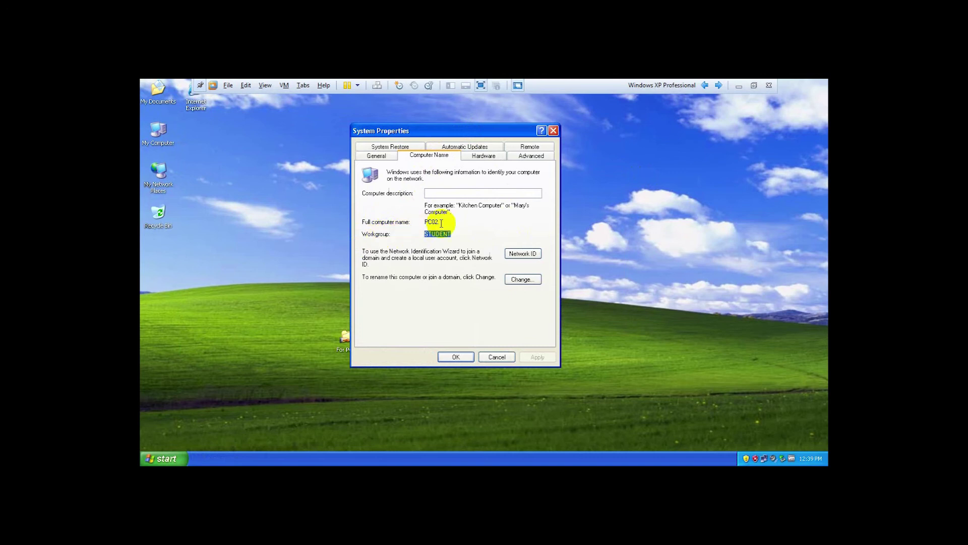
drag(447, 222, 411, 217)
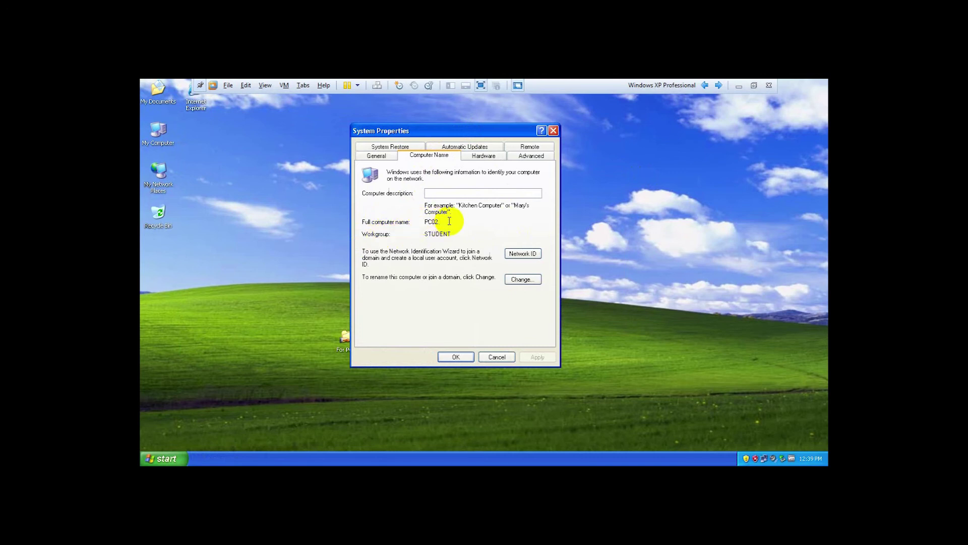
click(552, 132)
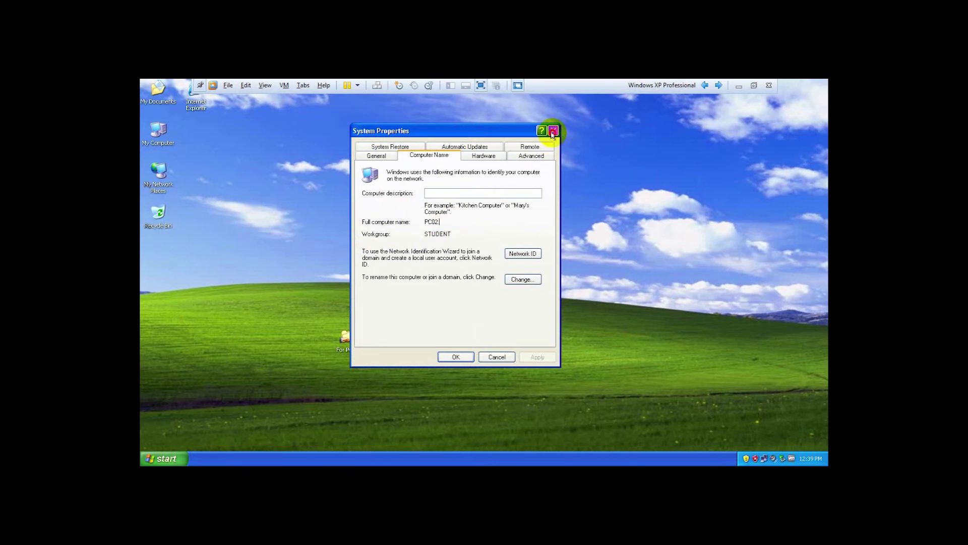
right_click(327, 172)
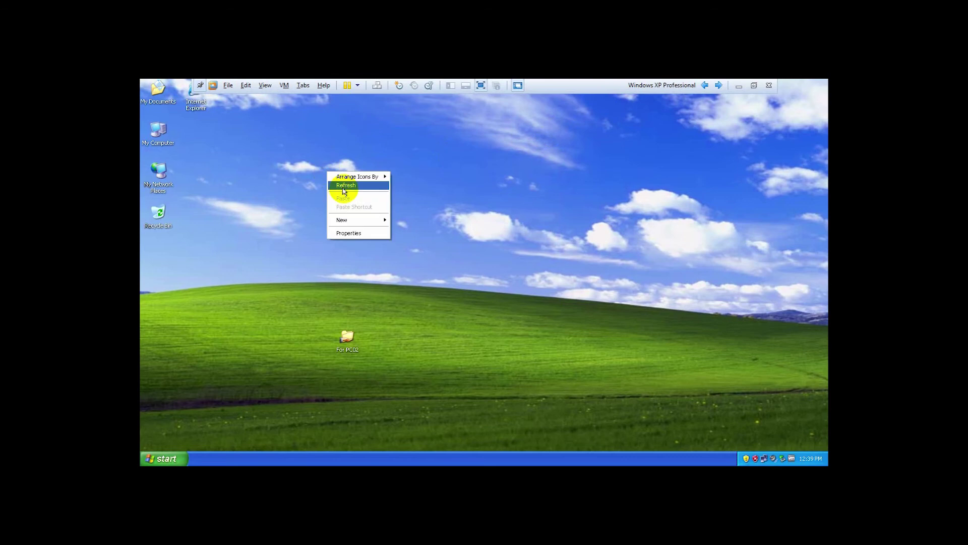
click(344, 185)
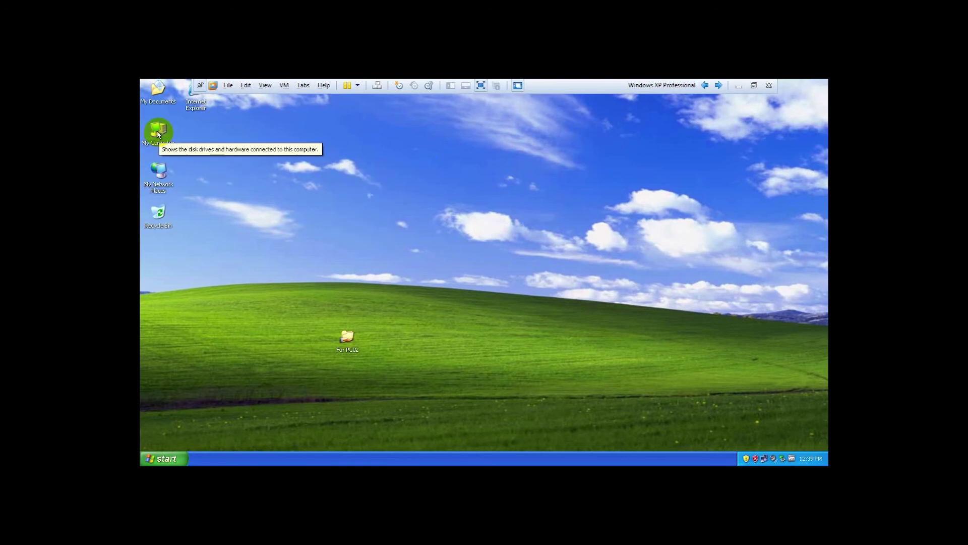
click(162, 456)
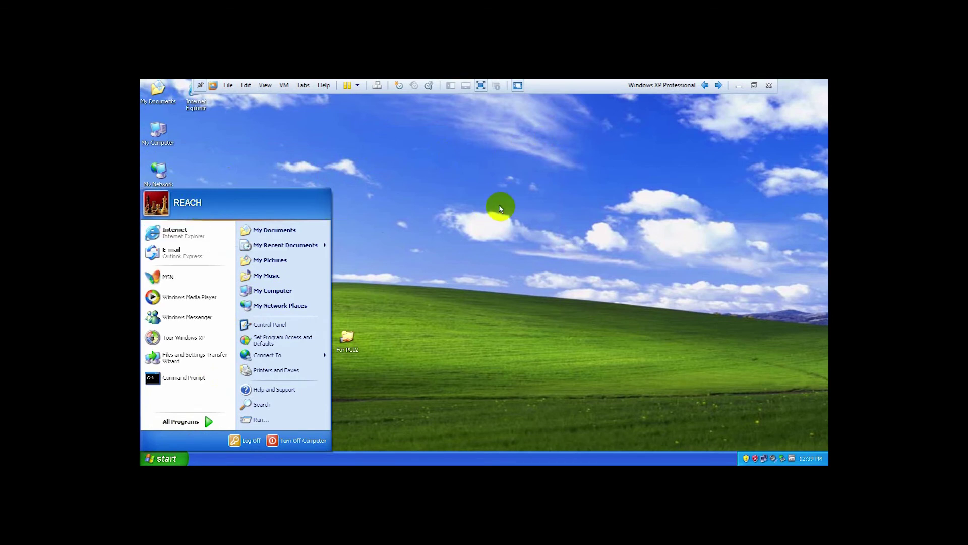
click(335, 160)
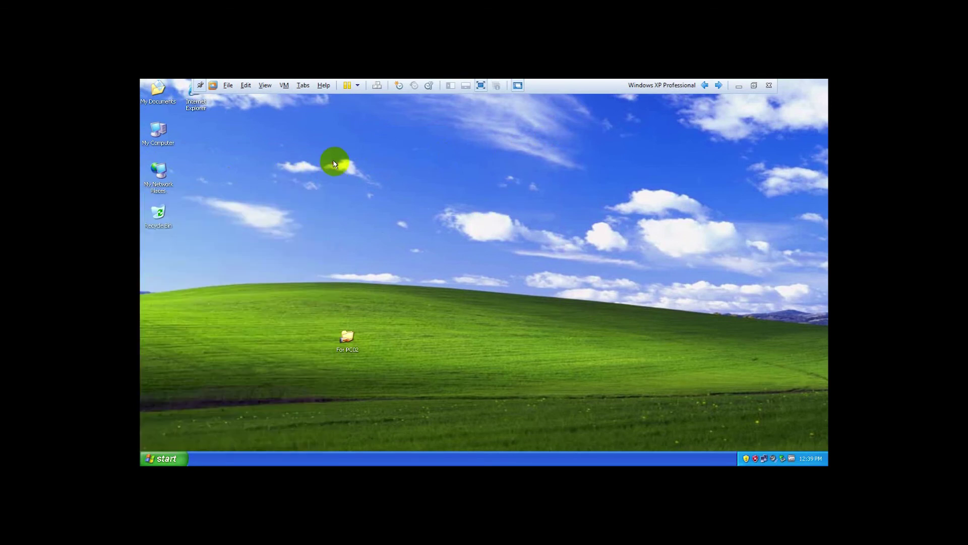
Open Computer Management from My Computer and list the local user accounts.
right_click(157, 130)
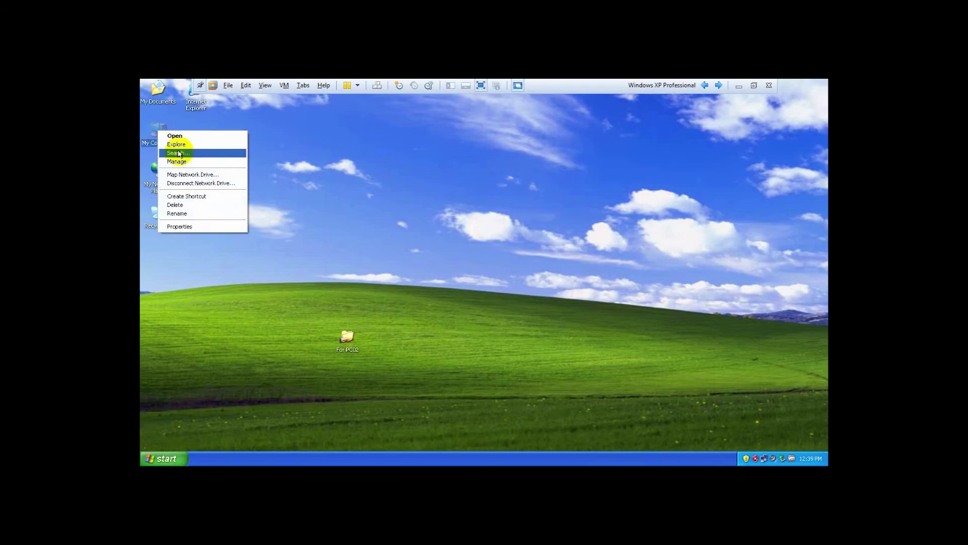
click(178, 161)
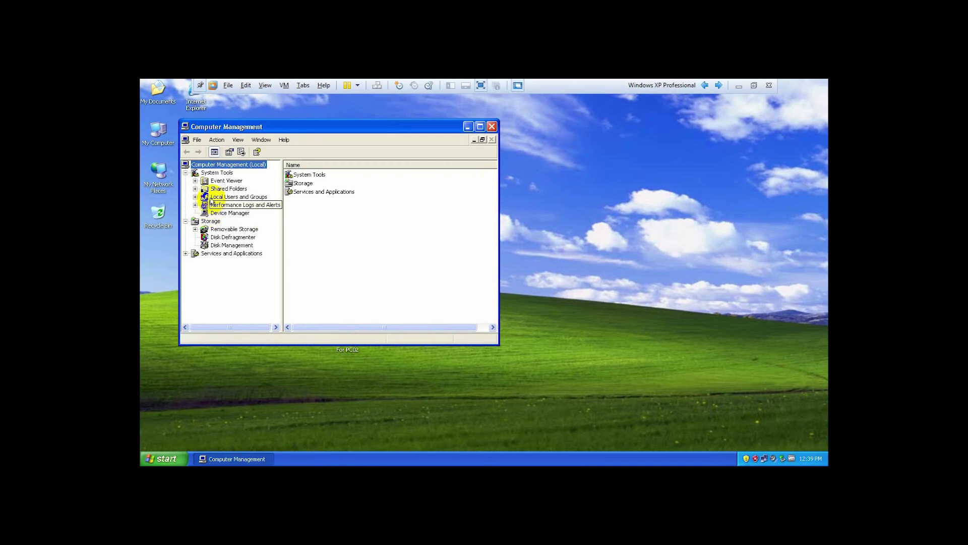
click(213, 197)
click(195, 196)
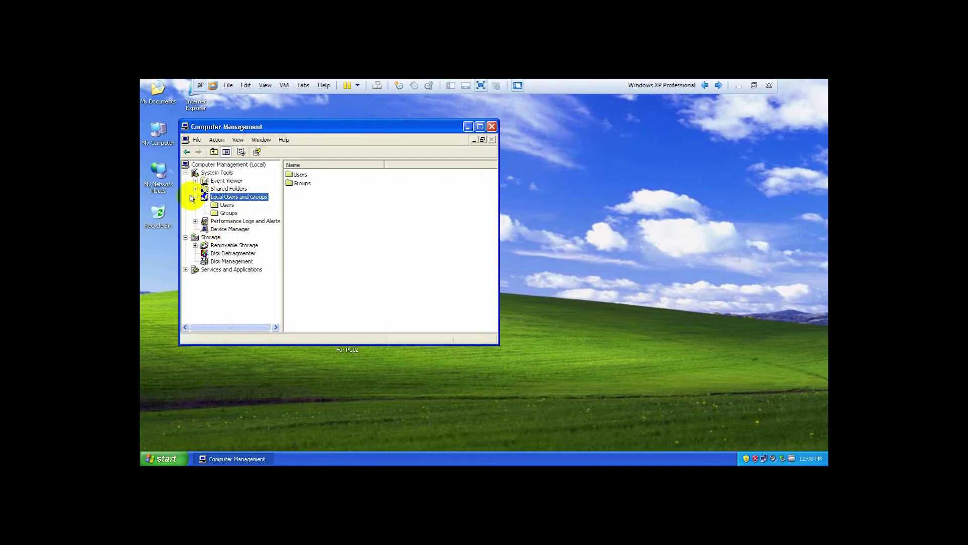
click(225, 205)
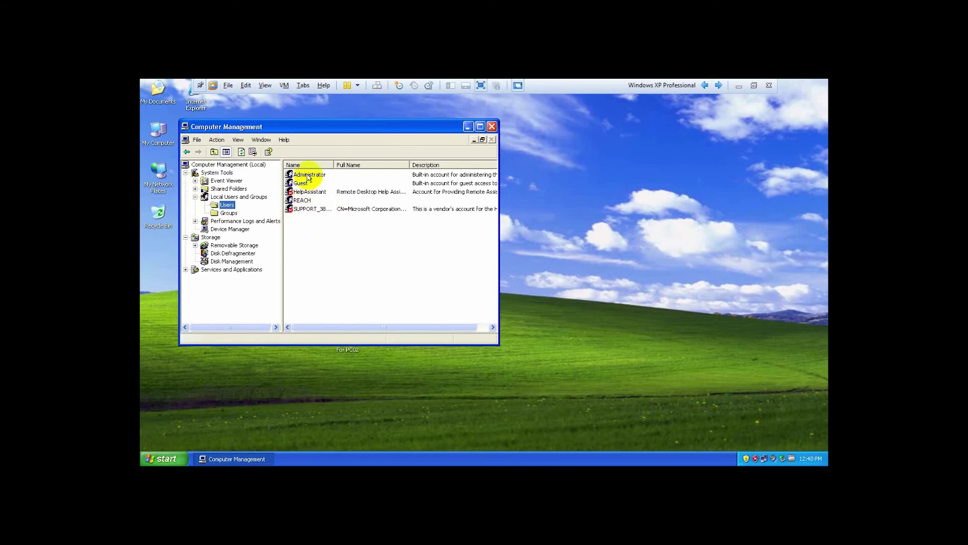
Open the user's own account properties and check its Administrators group membership.
click(309, 176)
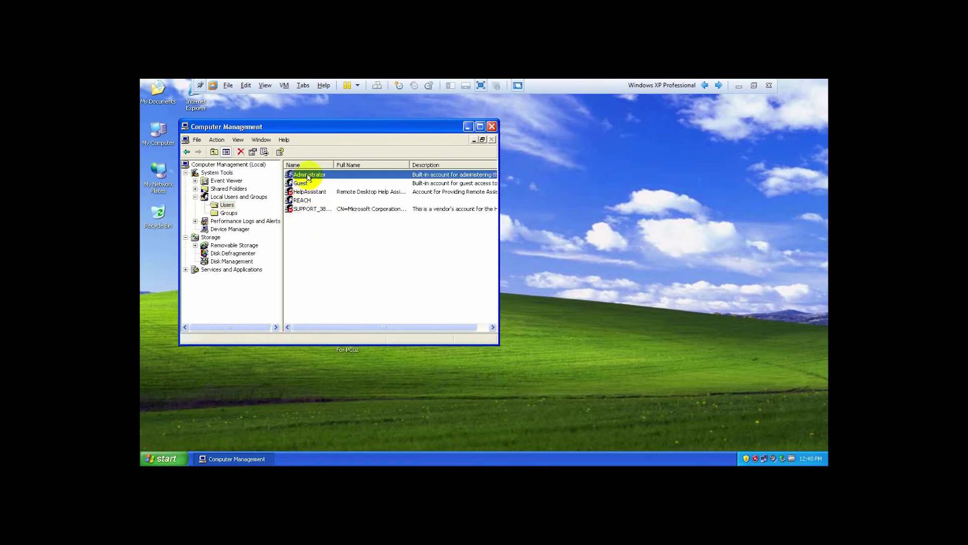
click(302, 184)
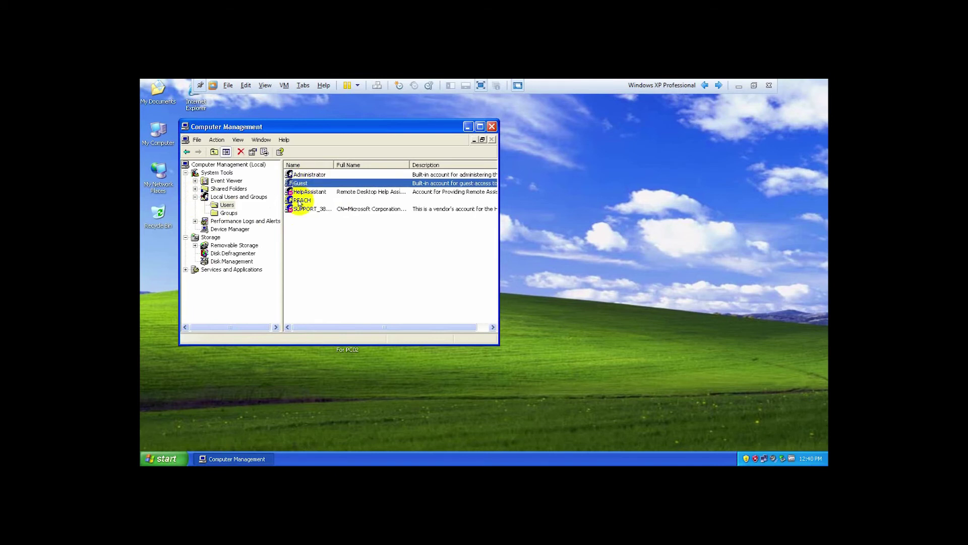
click(300, 201)
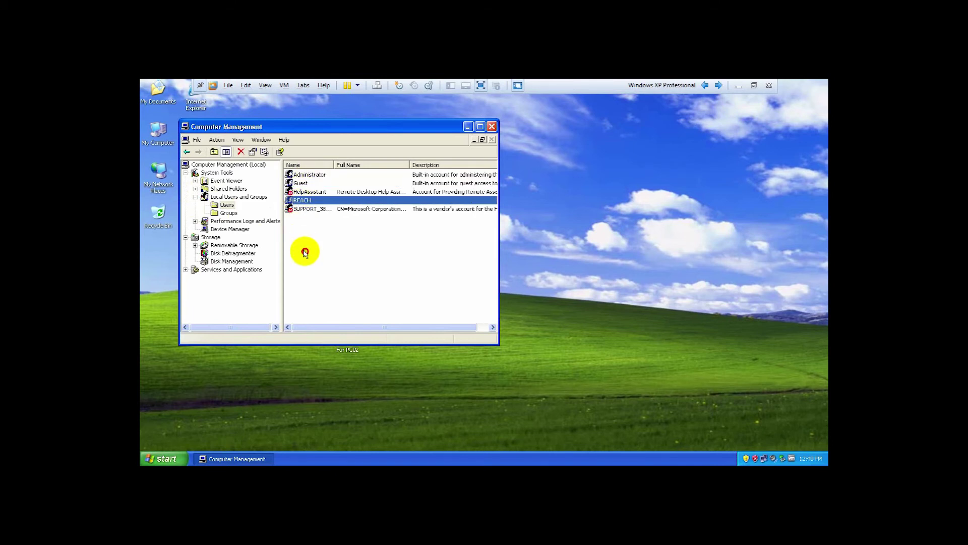
click(306, 252)
click(302, 202)
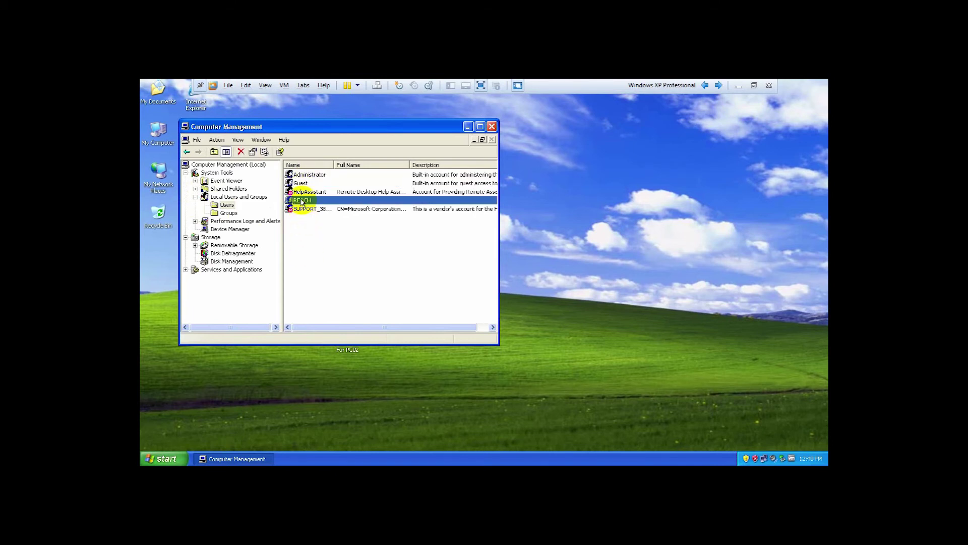
right_click(302, 202)
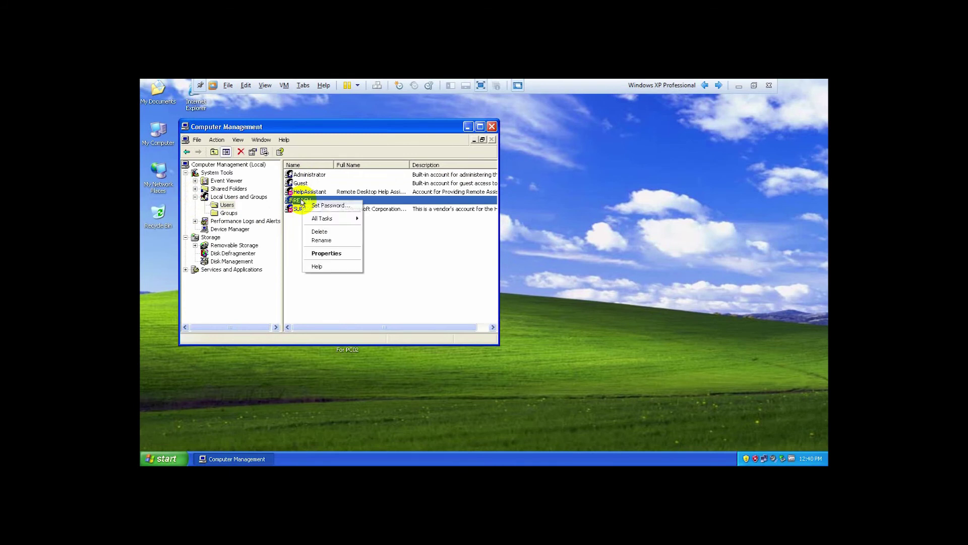
click(324, 254)
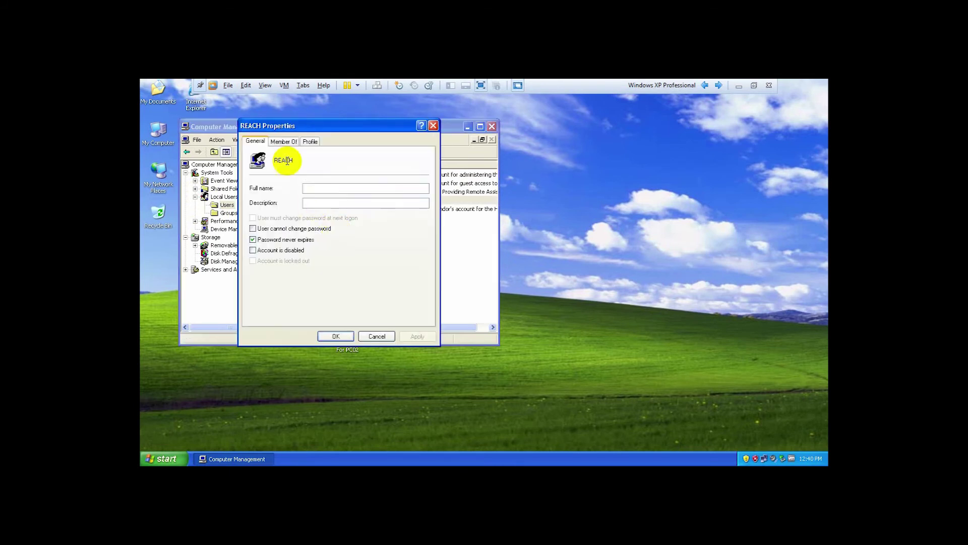
click(283, 141)
click(278, 168)
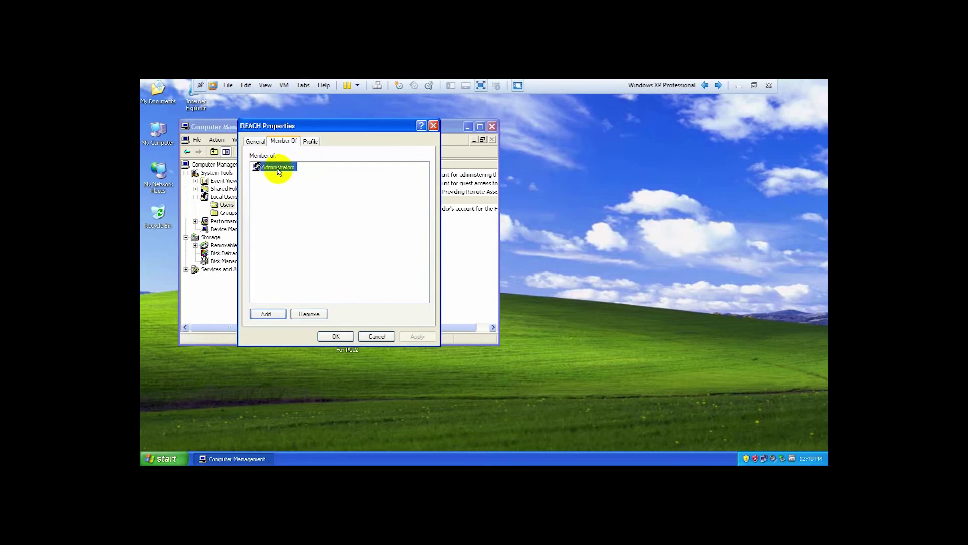
Close the account properties and Computer Management, then refresh the desktop.
click(433, 126)
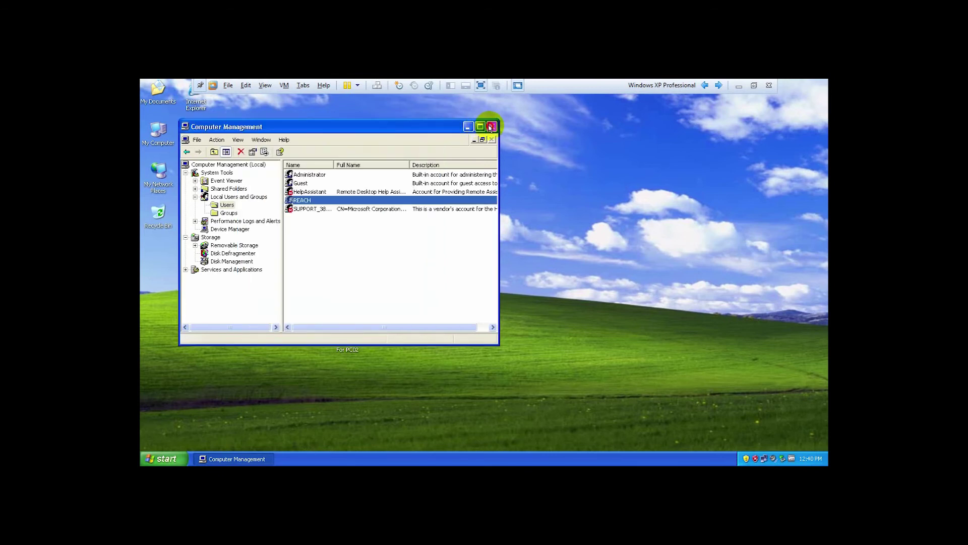
click(492, 126)
right_click(457, 201)
click(465, 214)
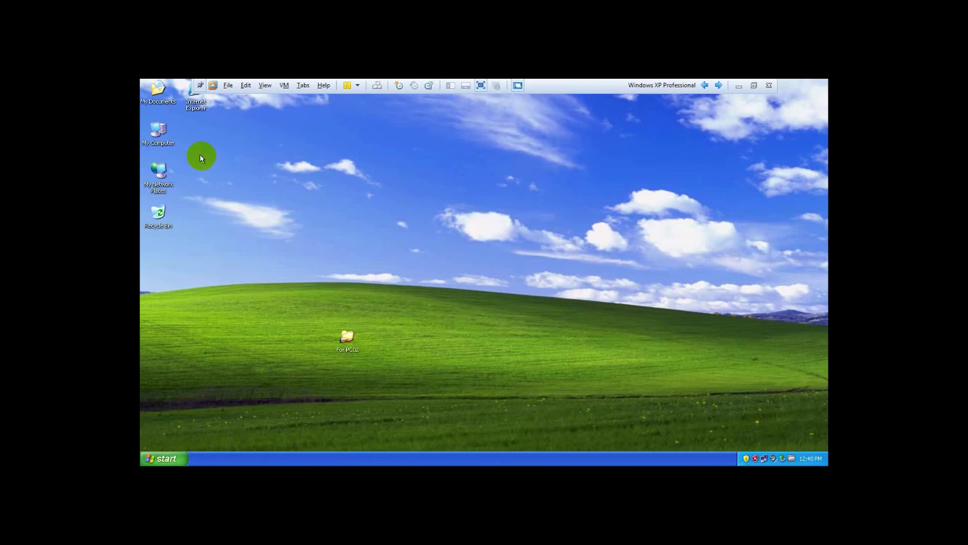
In System Properties' Computer Name settings, set PC02 to join domain setec.edu and confirm.
right_click(161, 134)
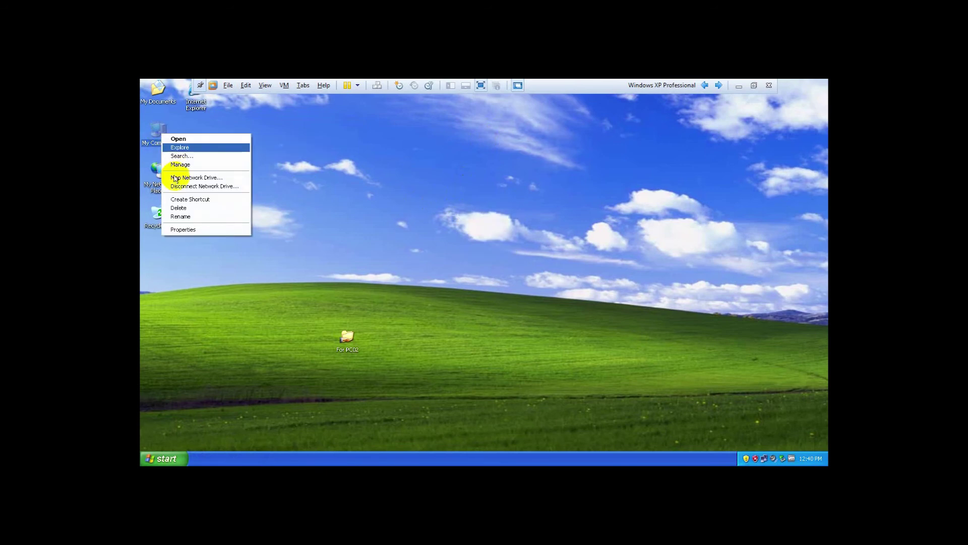
click(200, 230)
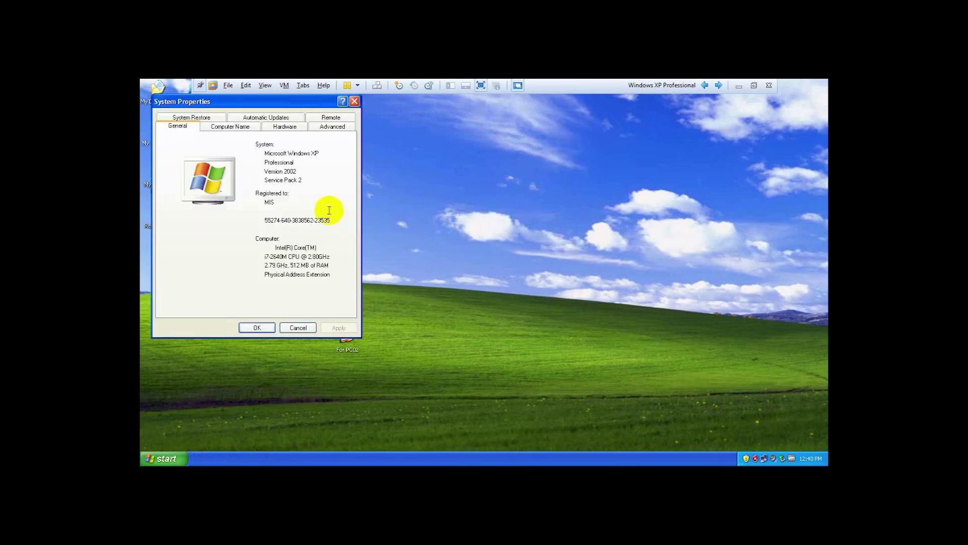
click(245, 127)
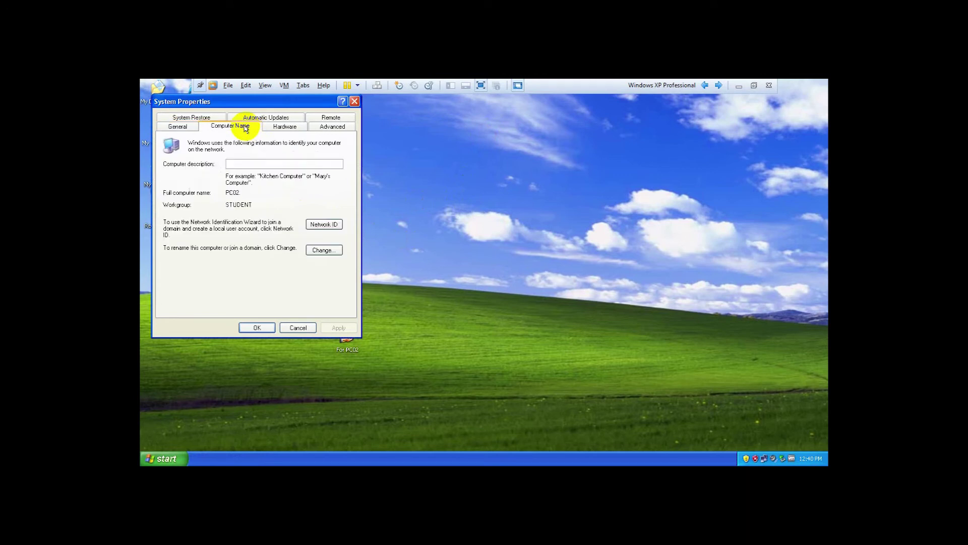
click(324, 250)
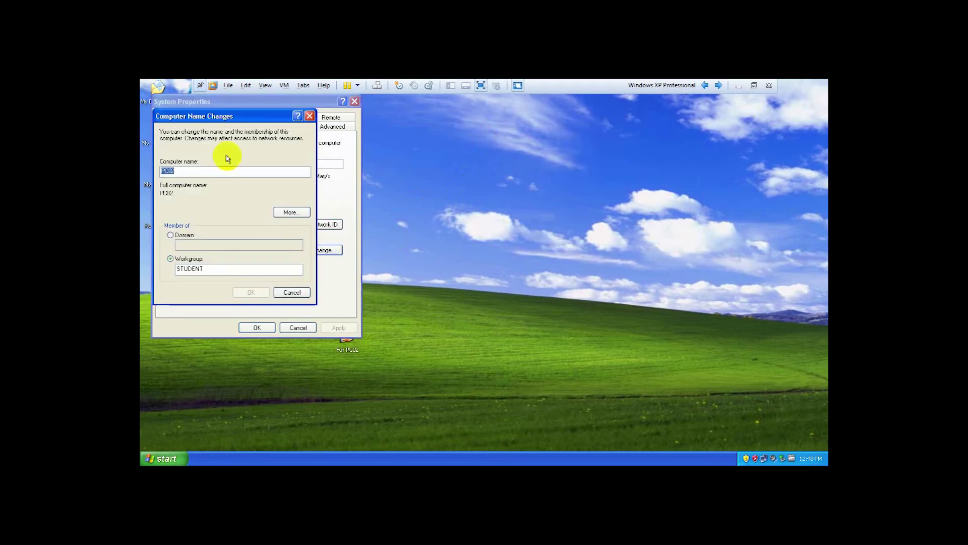
drag(217, 115, 451, 135)
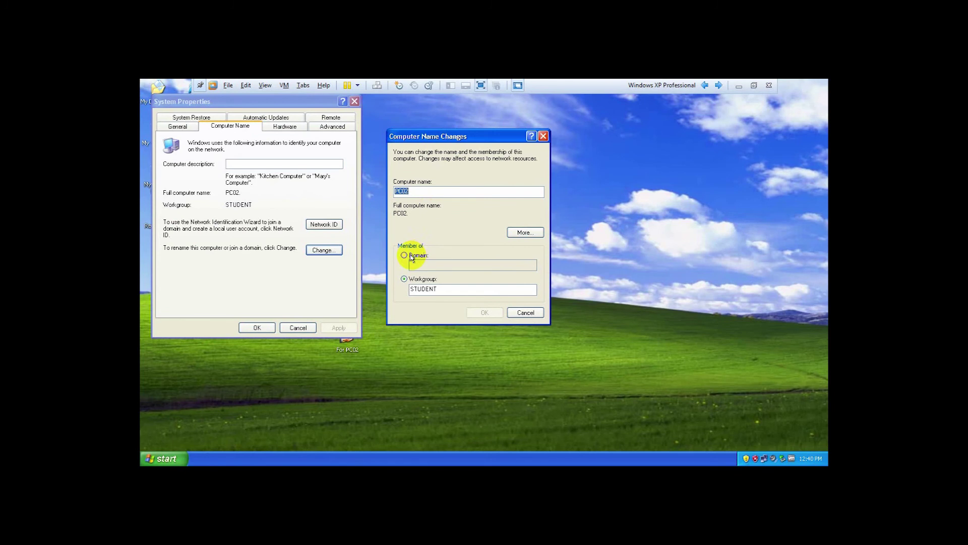
click(410, 255)
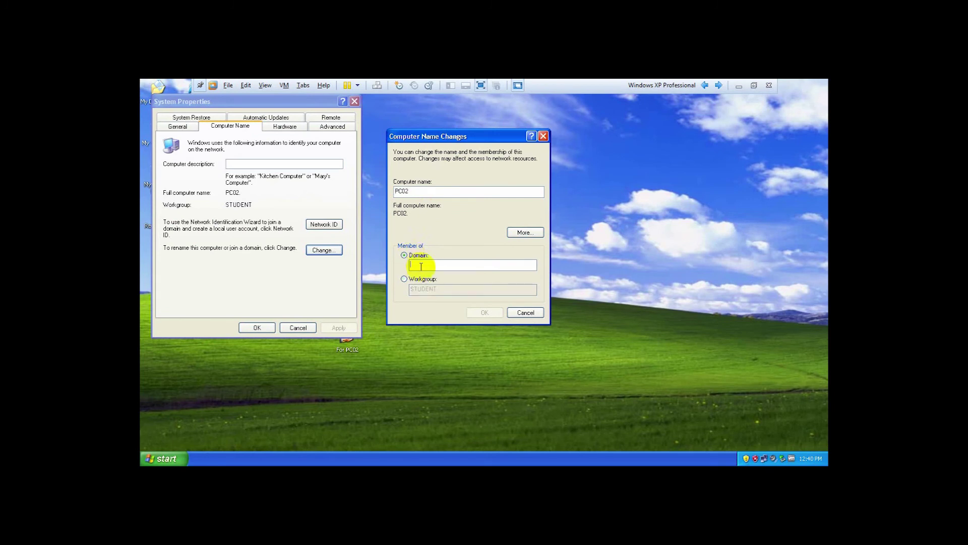
text(setec.edu)
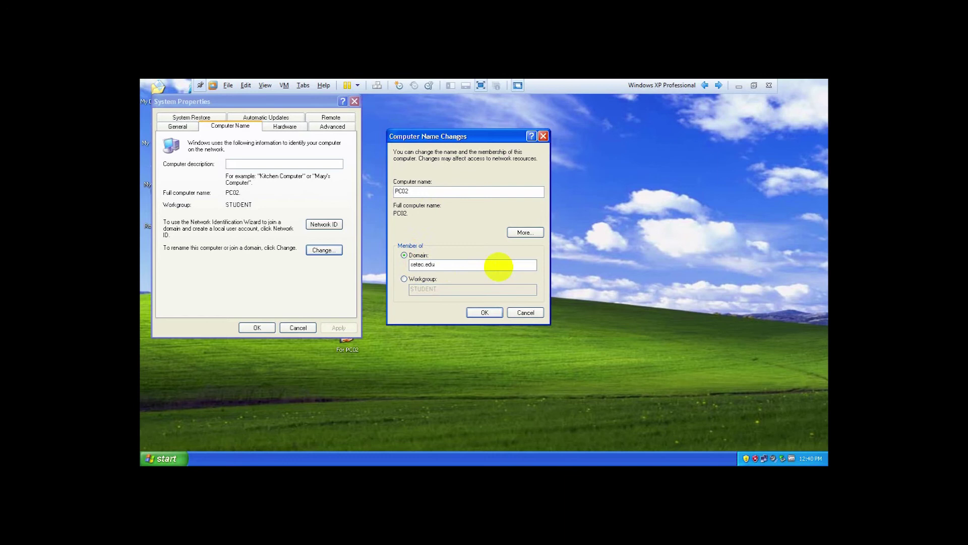
click(484, 312)
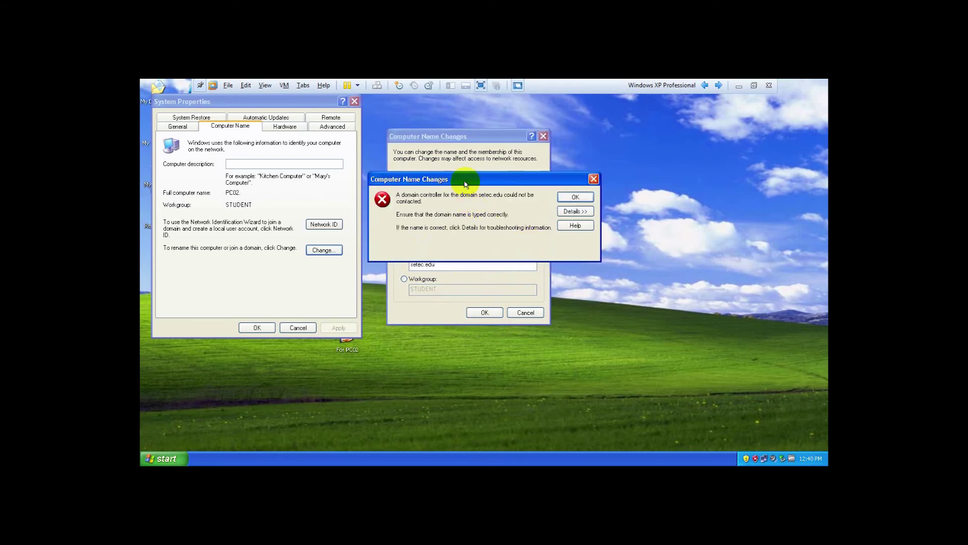
Dismiss the domain-controller-unreachable error and cancel the name change.
drag(468, 185, 483, 198)
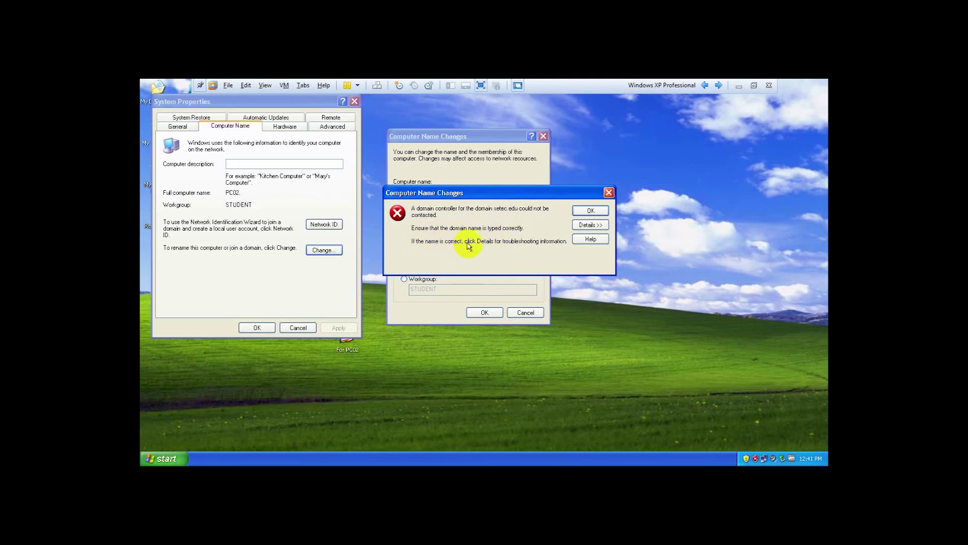
drag(558, 194, 688, 151)
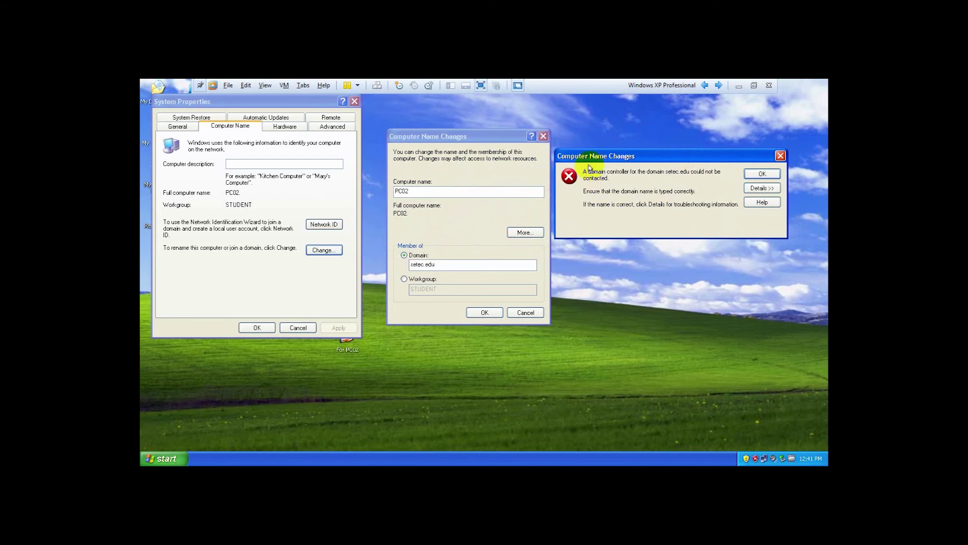
drag(615, 156, 609, 145)
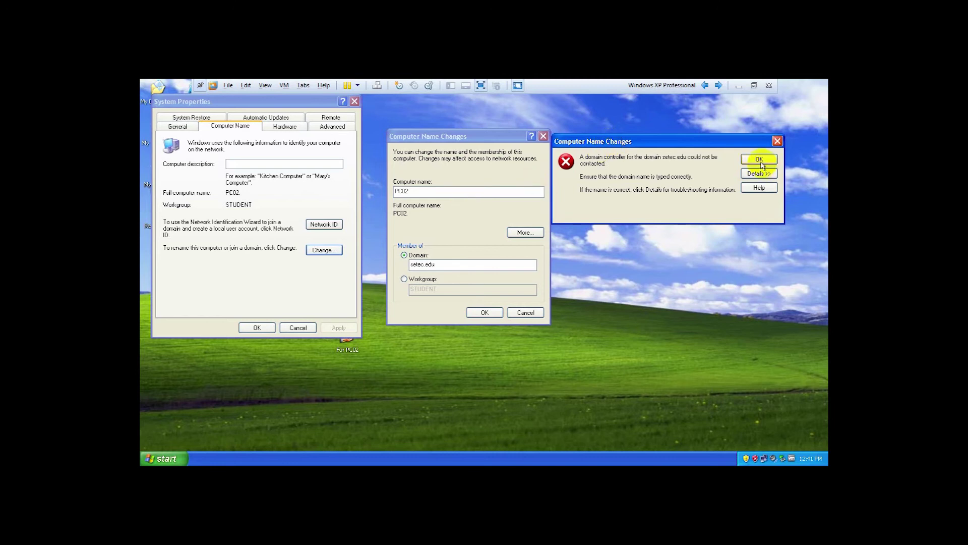
key(Return)
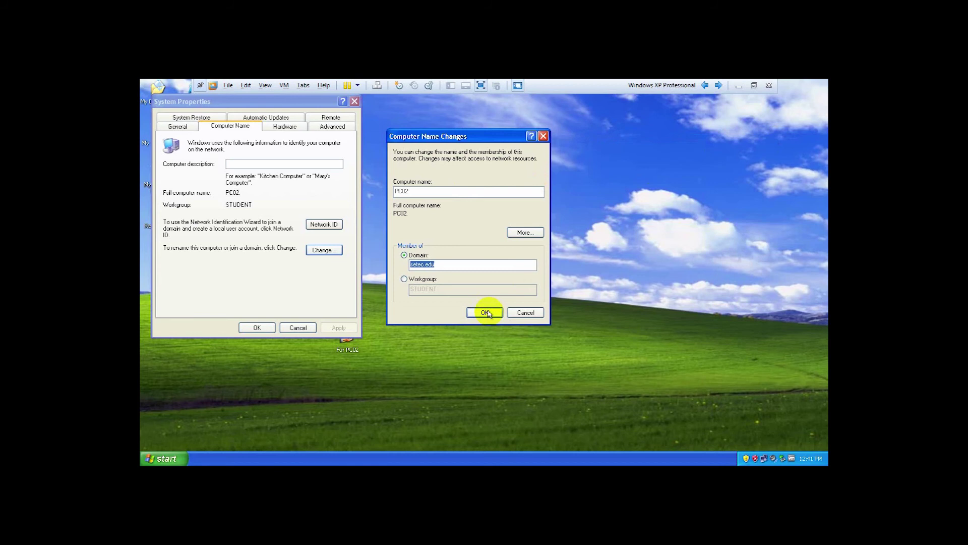
click(521, 312)
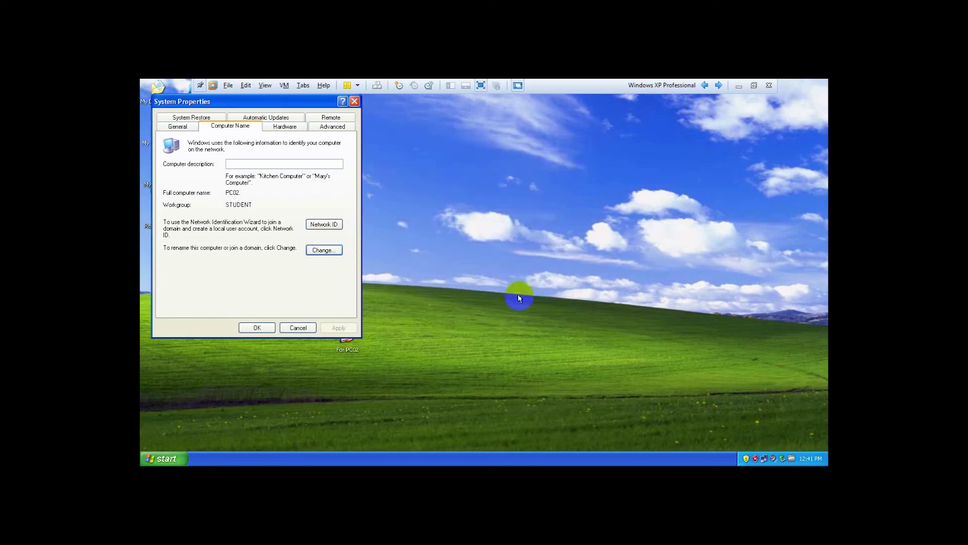
Set Local Area Connection 2's TCP/IP preferred DNS server to 192.168.0.1 and apply it.
right_click(763, 458)
click(701, 451)
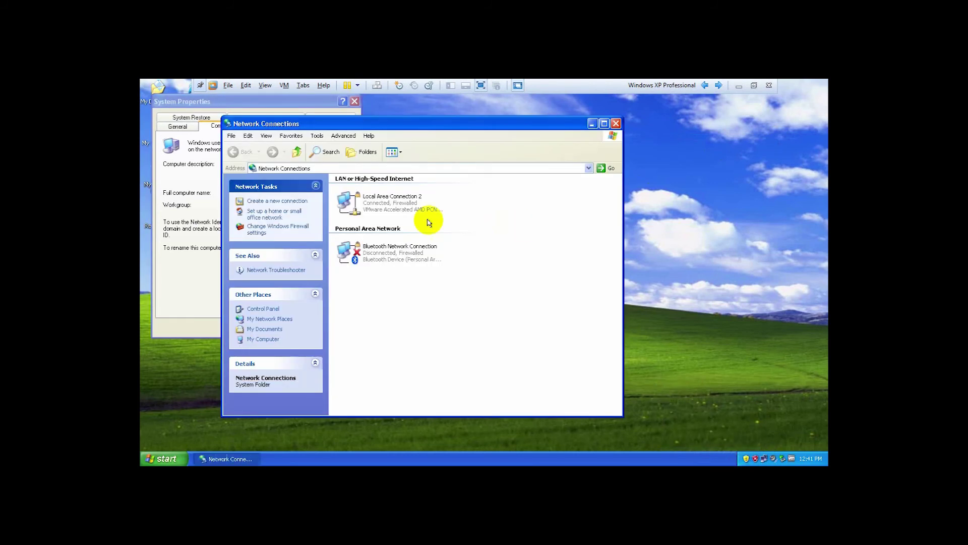
click(378, 203)
right_click(380, 207)
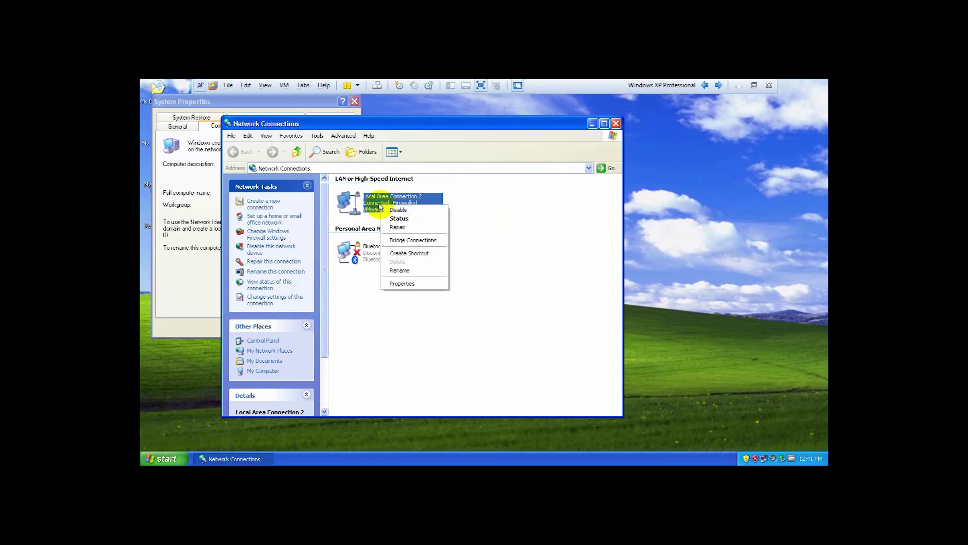
click(401, 283)
click(252, 228)
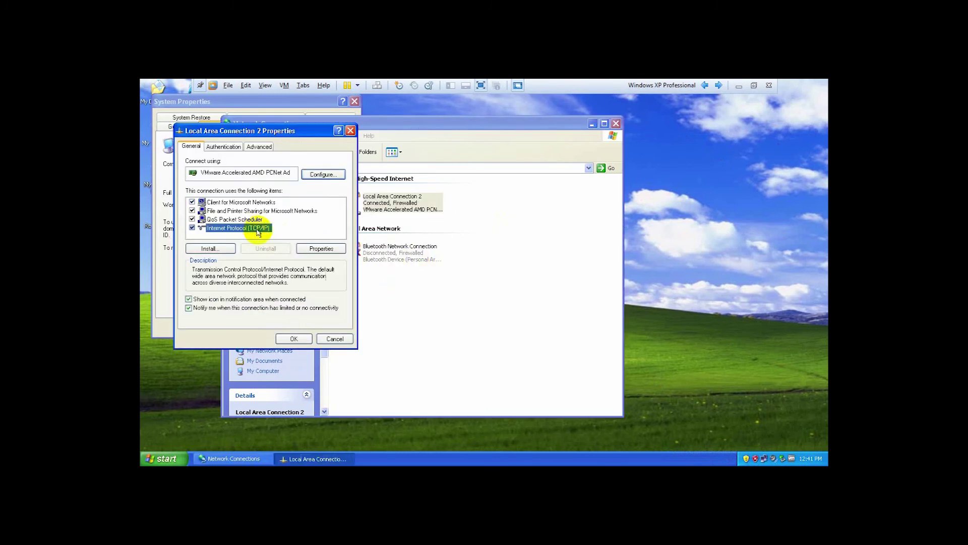
click(313, 248)
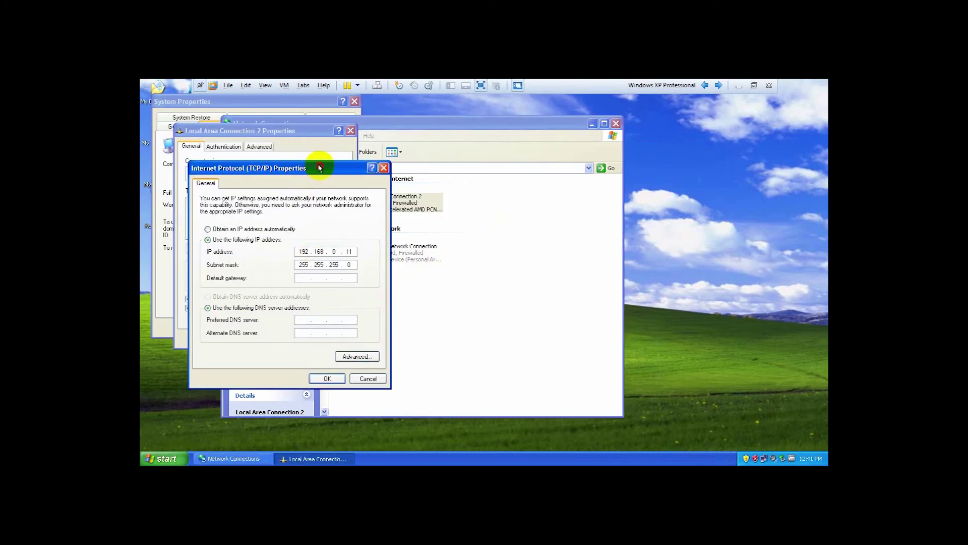
drag(319, 168, 570, 152)
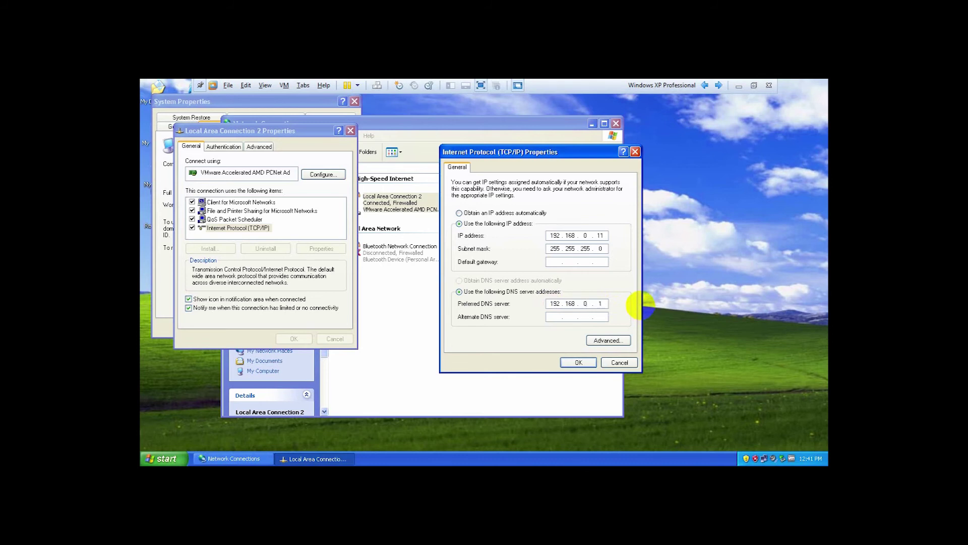
click(579, 362)
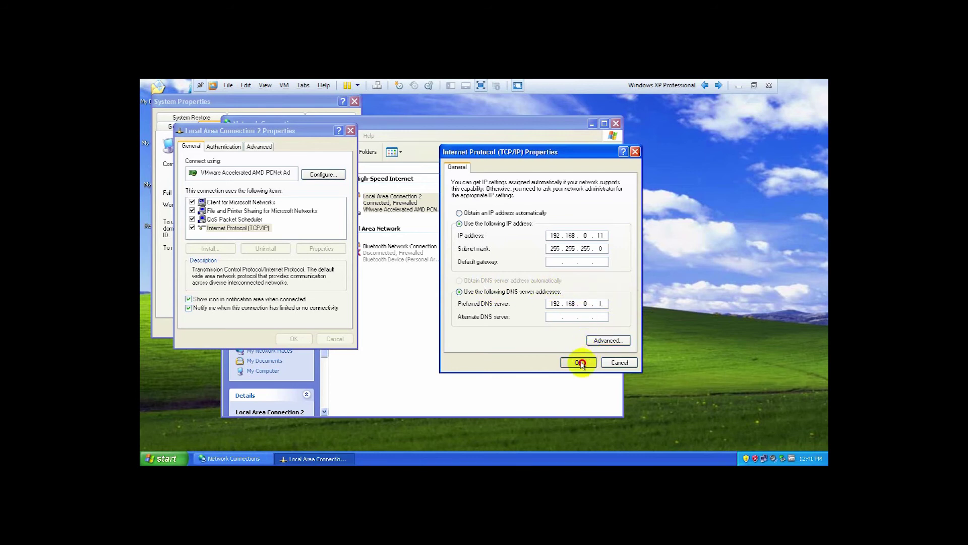
click(299, 339)
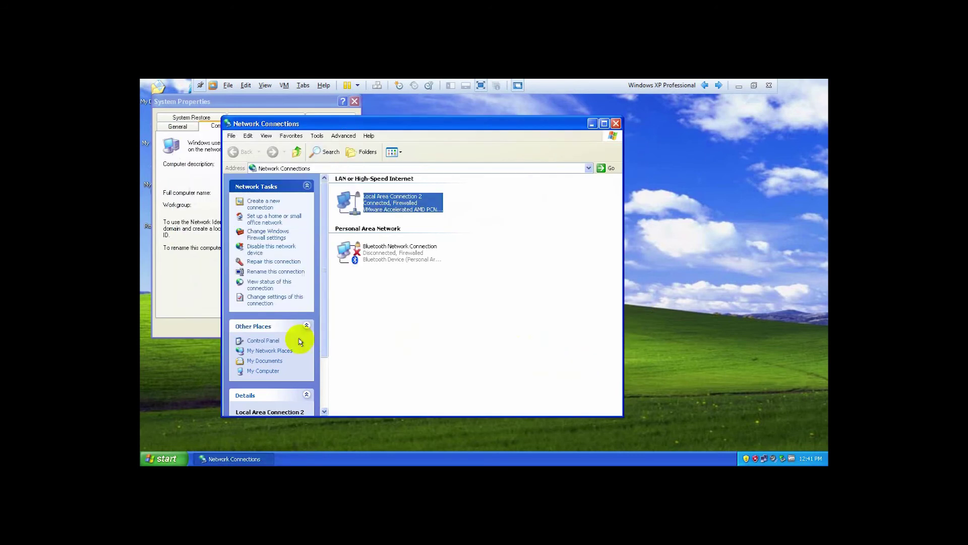
Close Network Connections and open System Properties at the Computer Name settings.
click(616, 123)
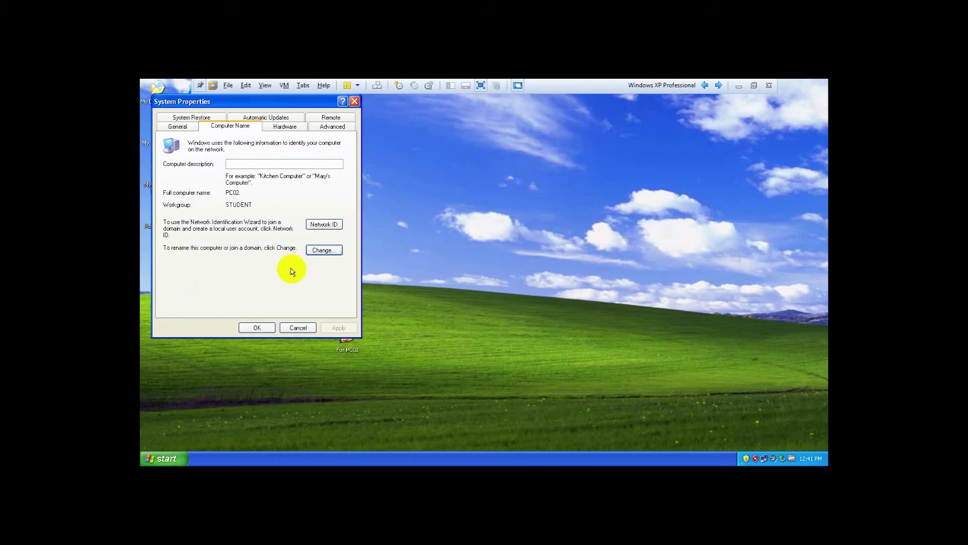
right_click(157, 132)
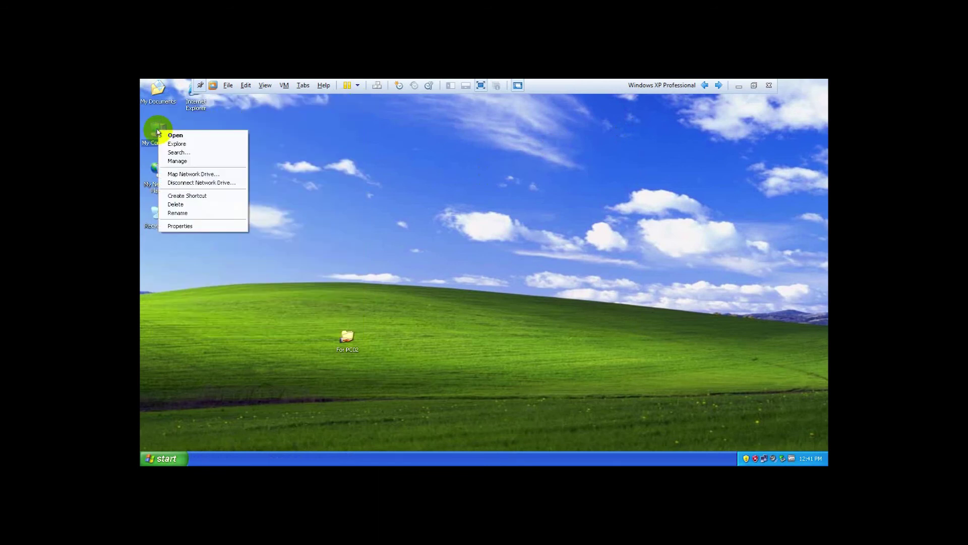
click(458, 190)
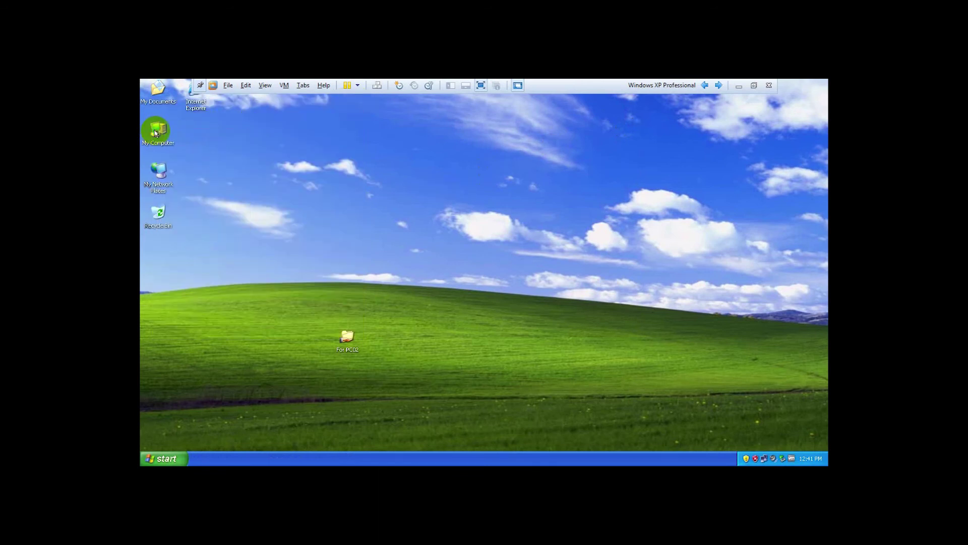
right_click(155, 132)
click(184, 227)
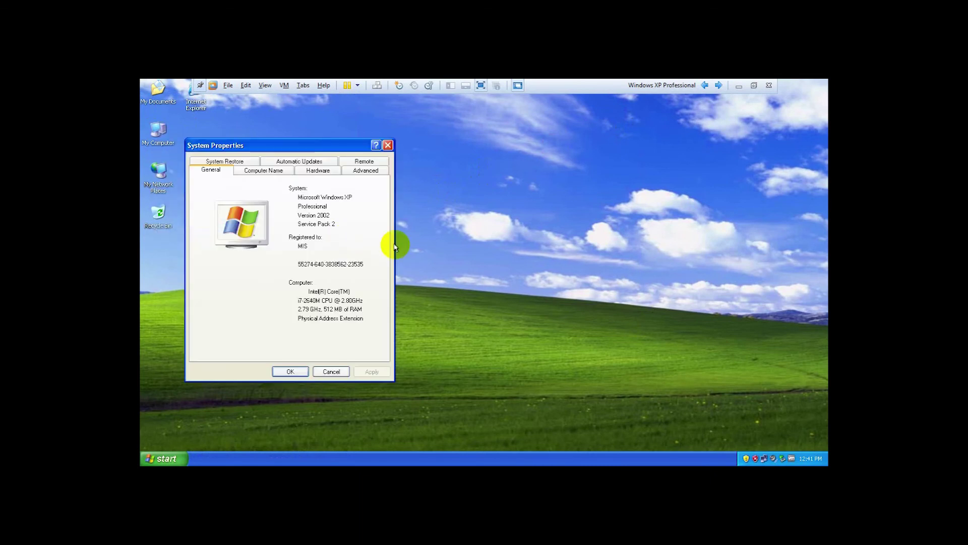
click(263, 170)
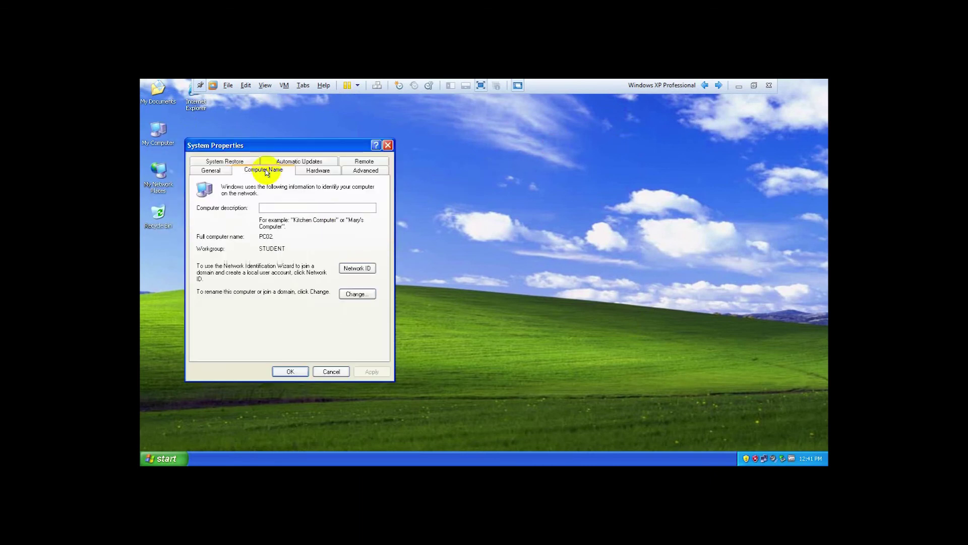
In Computer Name Changes, choose Domain membership and enter setec.edu.
click(355, 295)
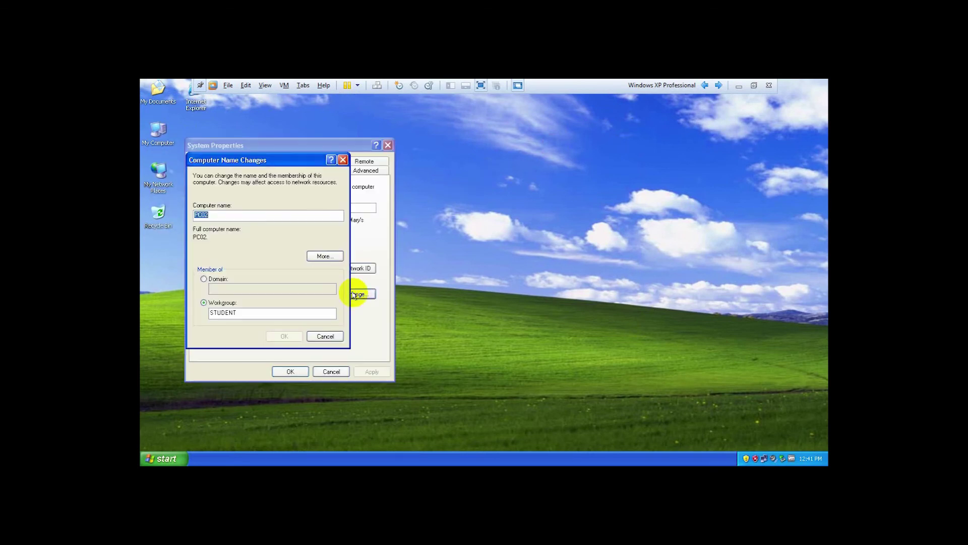
click(215, 279)
click(223, 287)
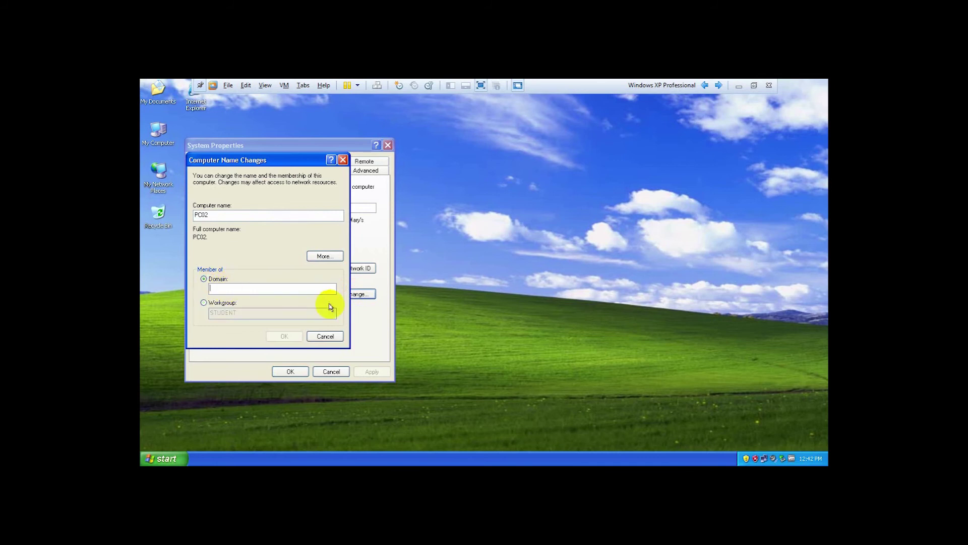
text(setec.edu)
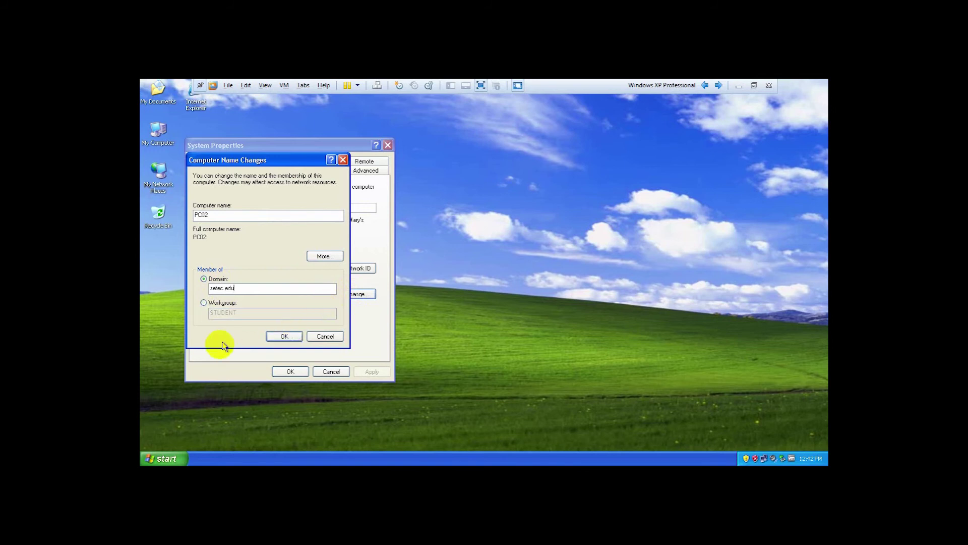
click(279, 336)
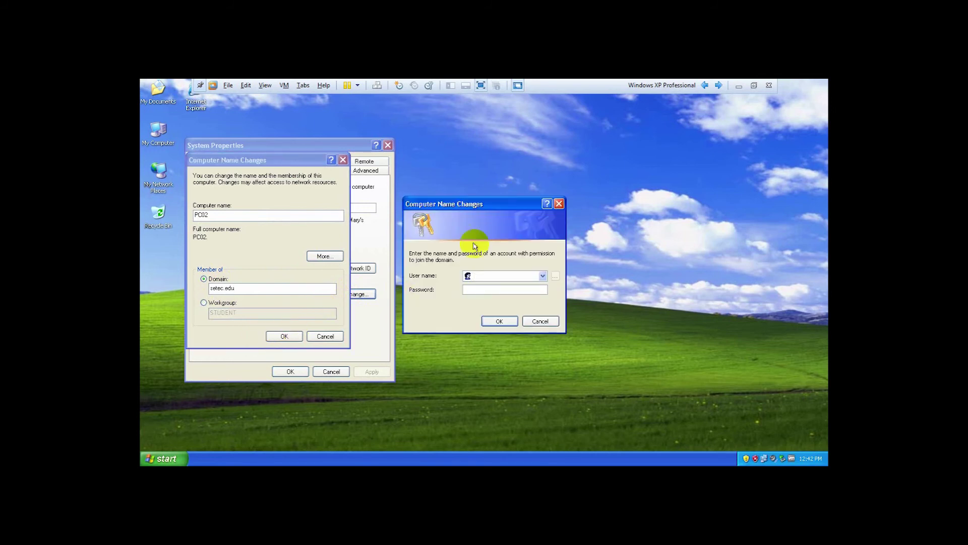
drag(486, 204, 560, 183)
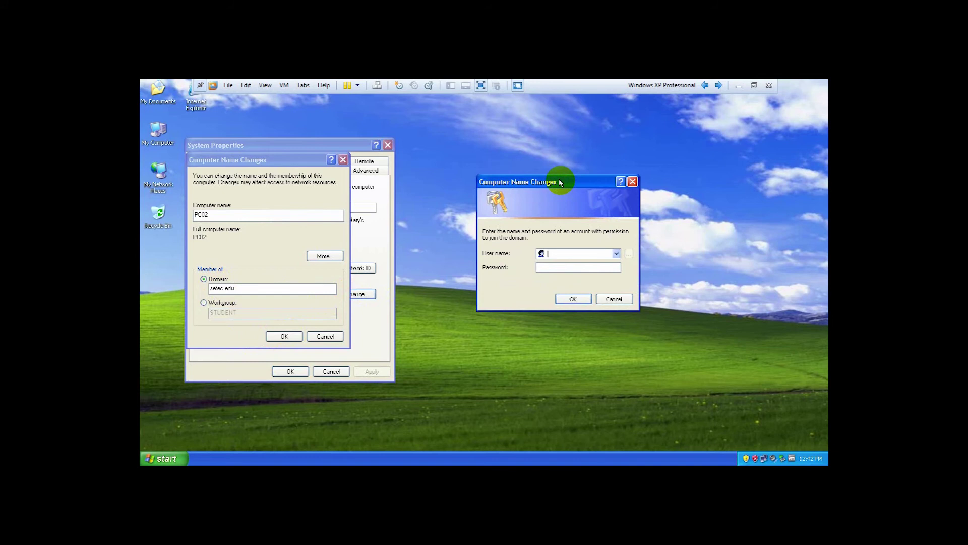
text(sadnm_l********)
key(Return)
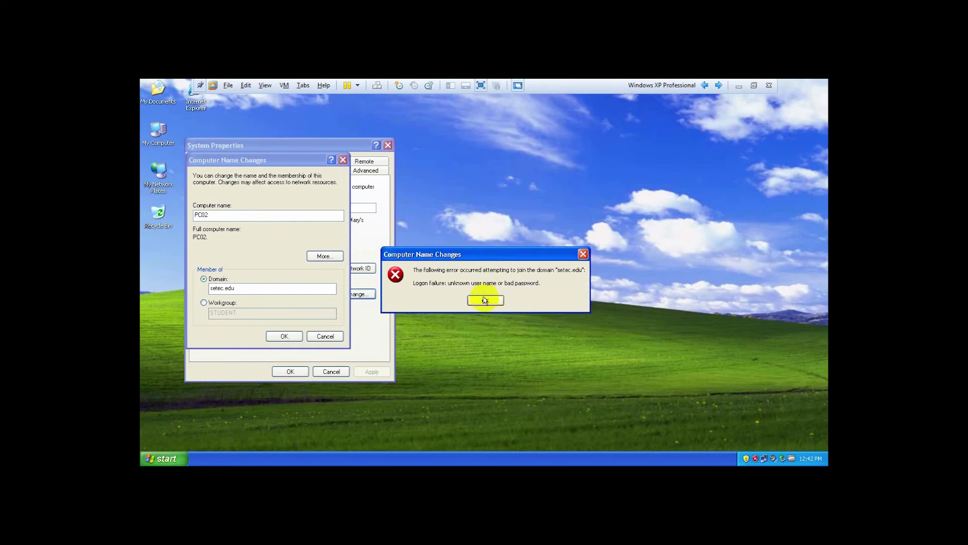
click(485, 300)
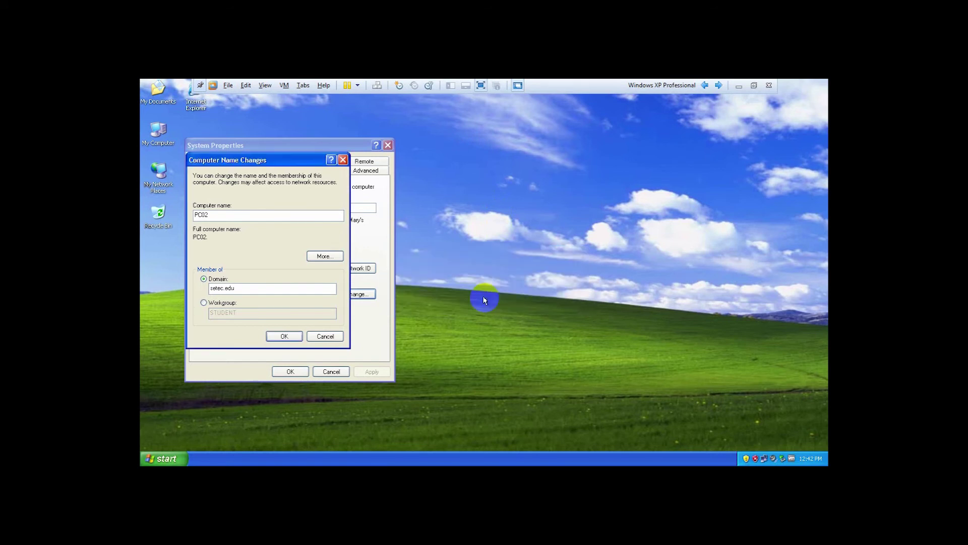
Join setec.edu by entering the domain administrator's user name and password.
key(Return)
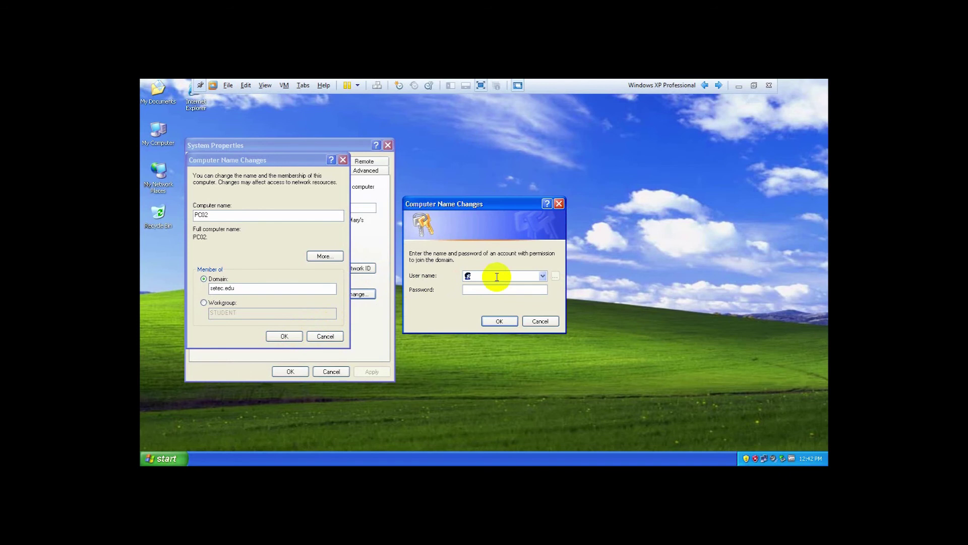
text(sadmi)
text(********)
click(494, 321)
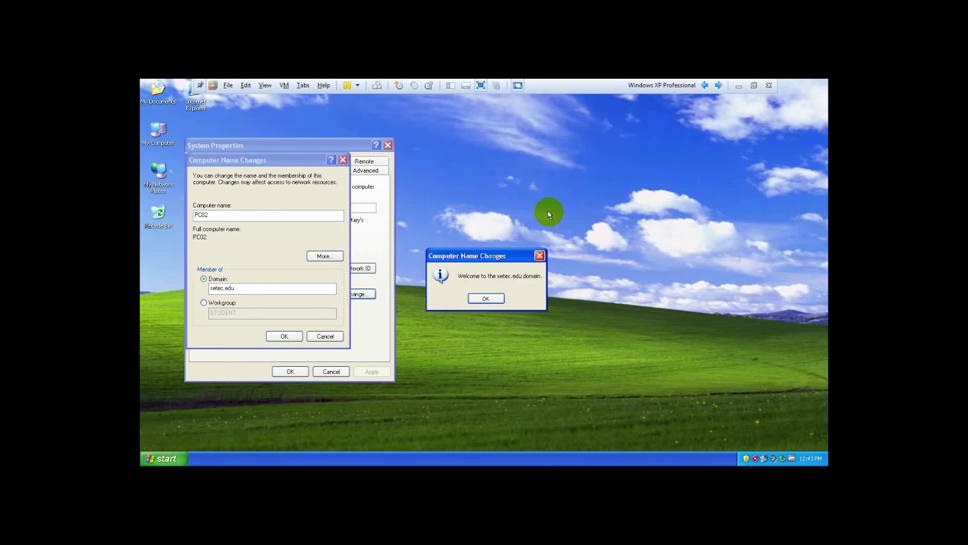
Acknowledge the setec.edu welcome and restart notices, close System Properties, and restart XP.
drag(486, 256, 528, 208)
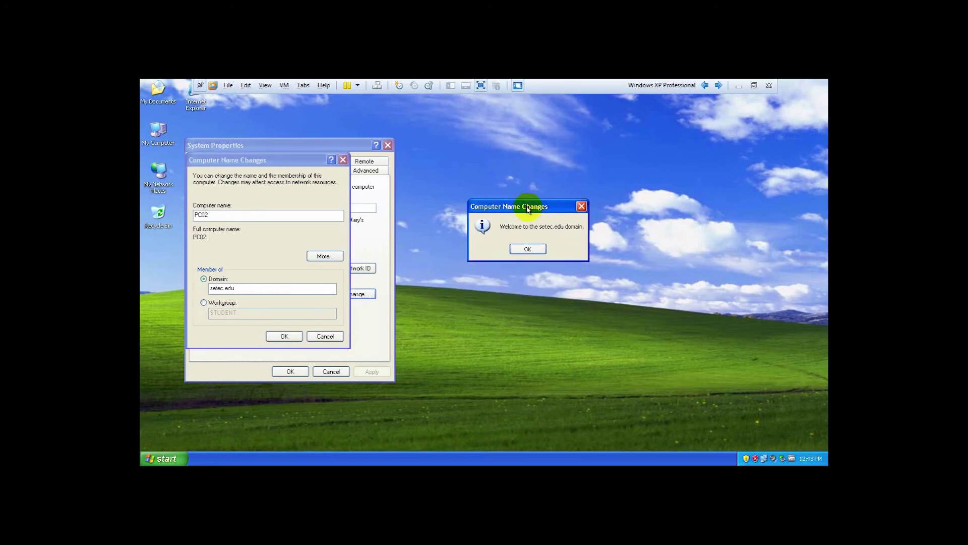
click(527, 248)
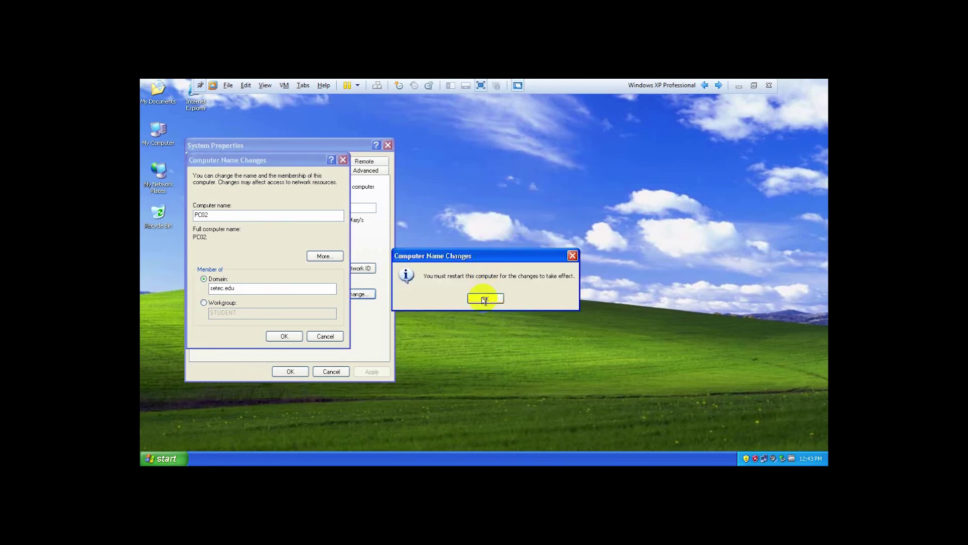
click(484, 299)
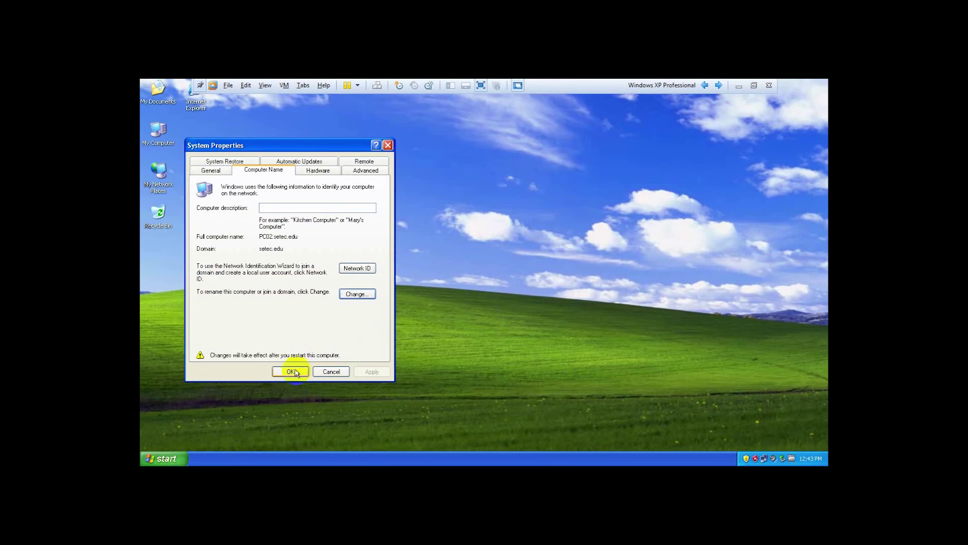
click(292, 371)
click(461, 298)
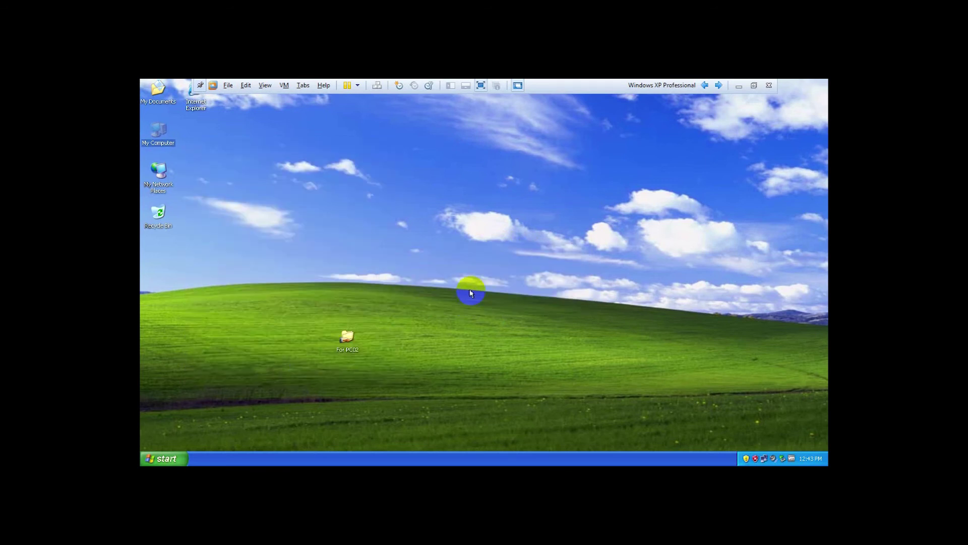
Visit the Windows 7 VM, exit full screen, and return to the Windows XP Professional tab.
click(718, 85)
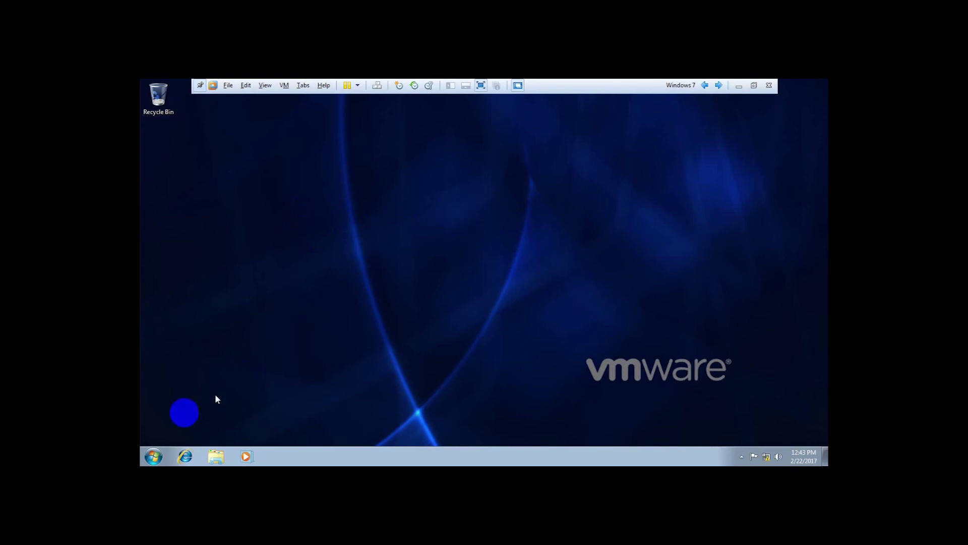
click(154, 457)
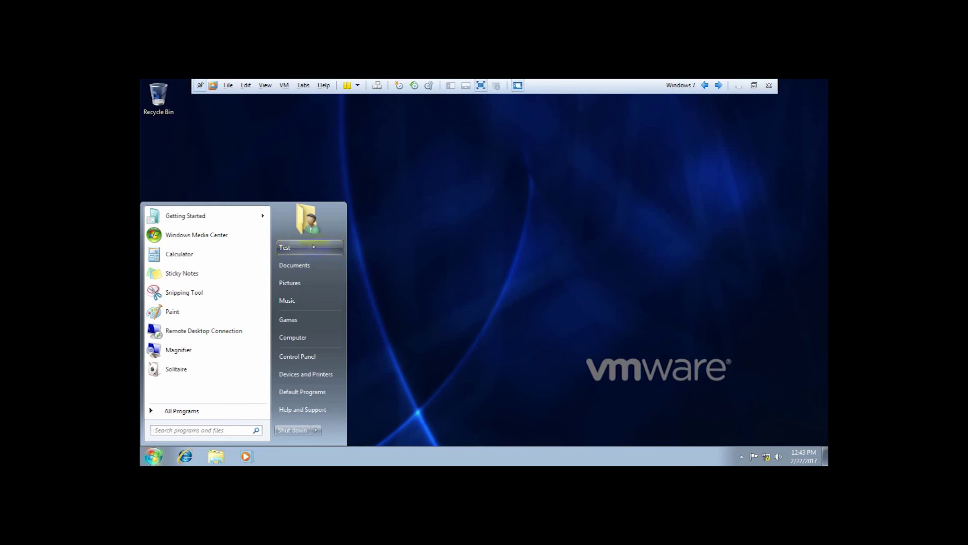
click(482, 226)
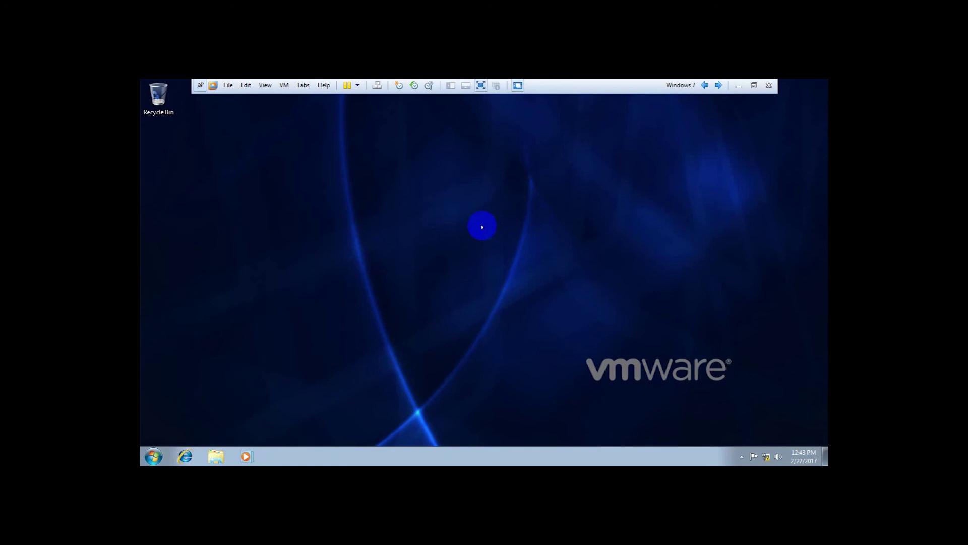
click(481, 86)
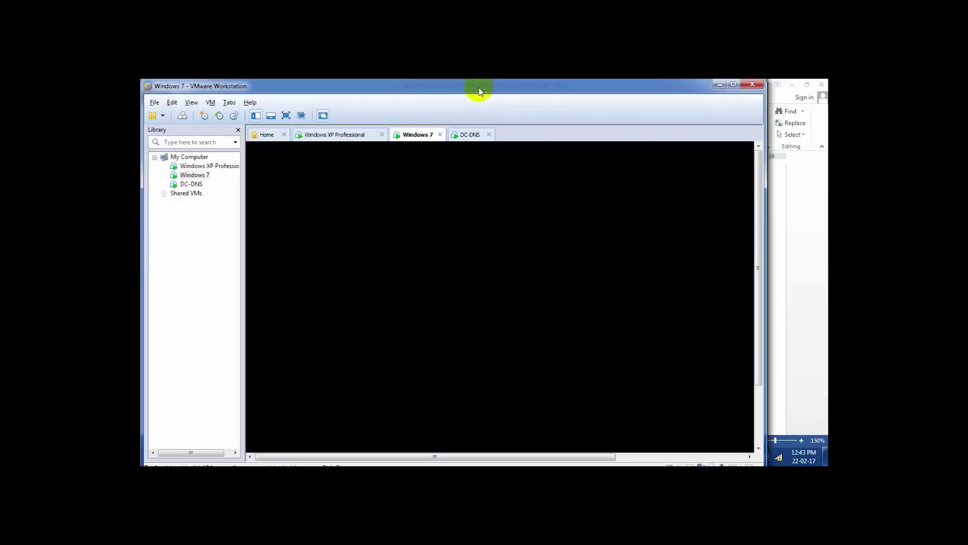
click(345, 139)
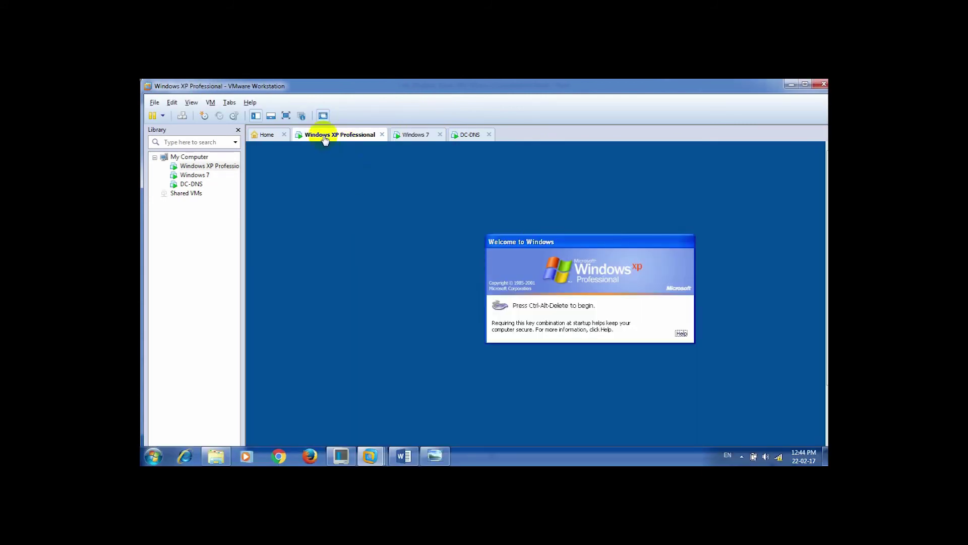
Show the XP guest full screen and expand the Log On to Windows dialog's options.
click(286, 116)
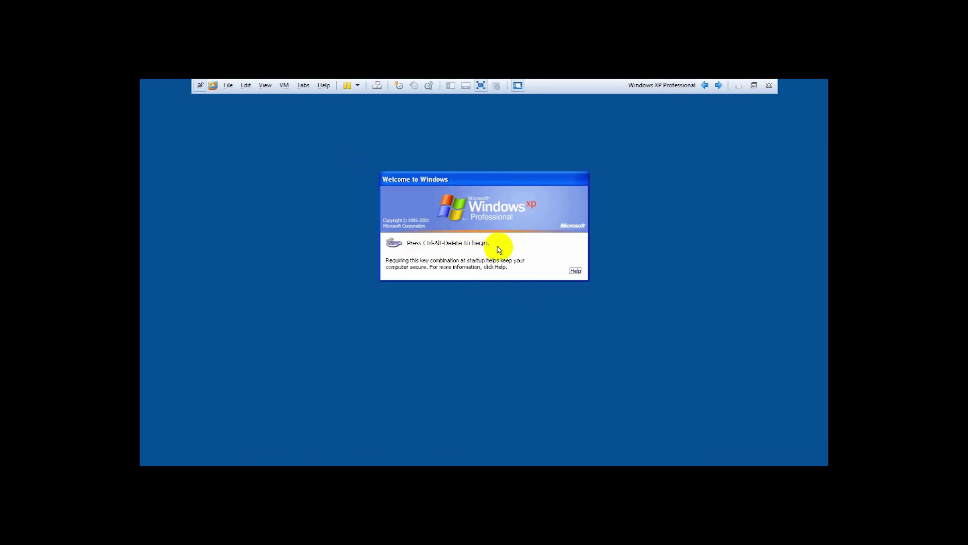
click(377, 86)
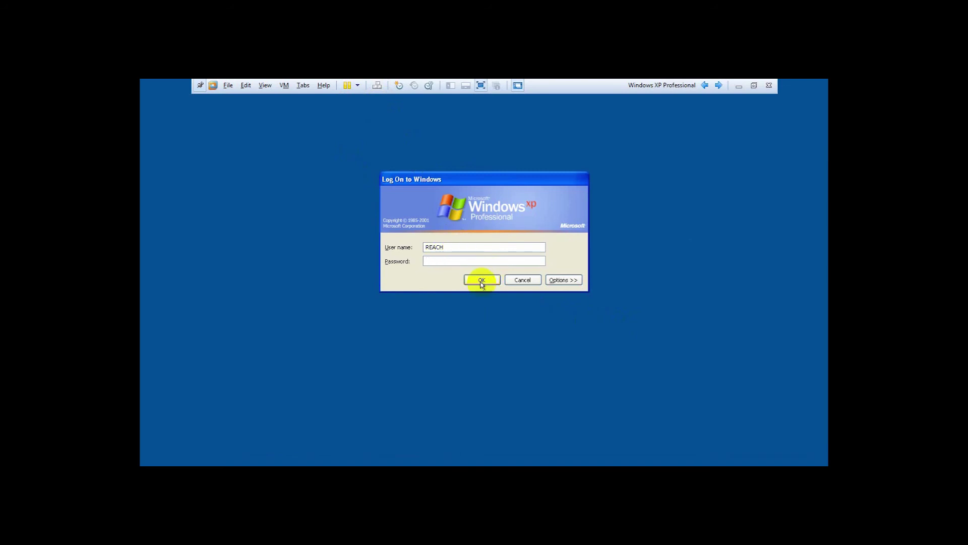
double_click(440, 246)
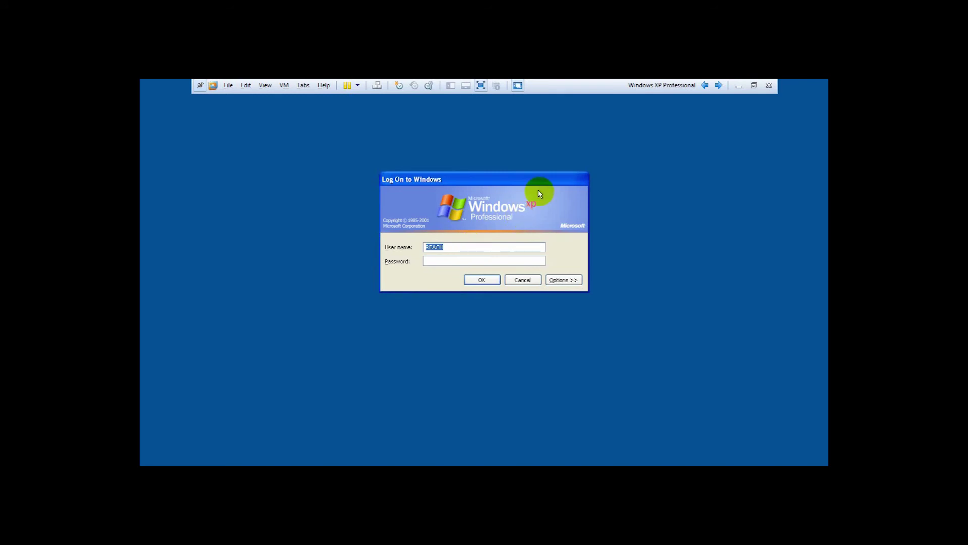
drag(540, 178, 573, 171)
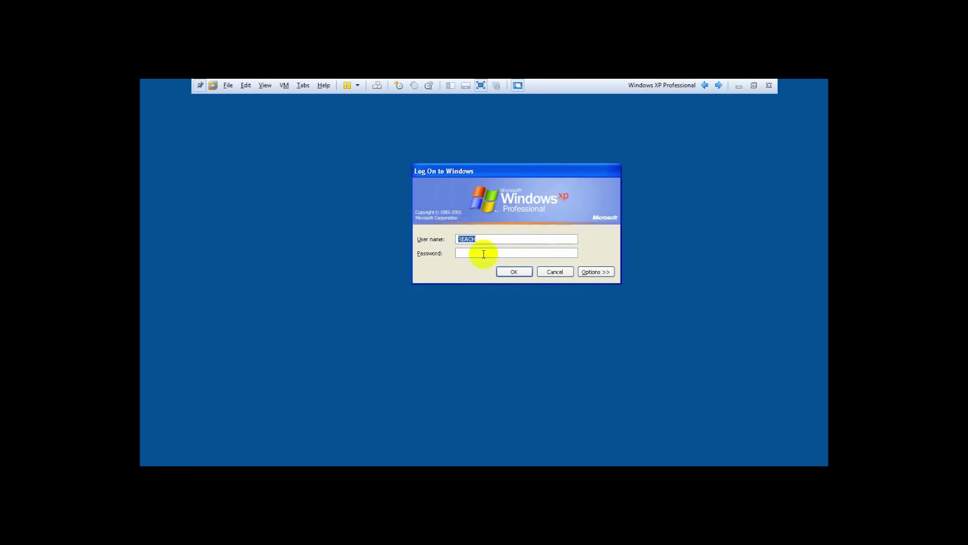
click(584, 272)
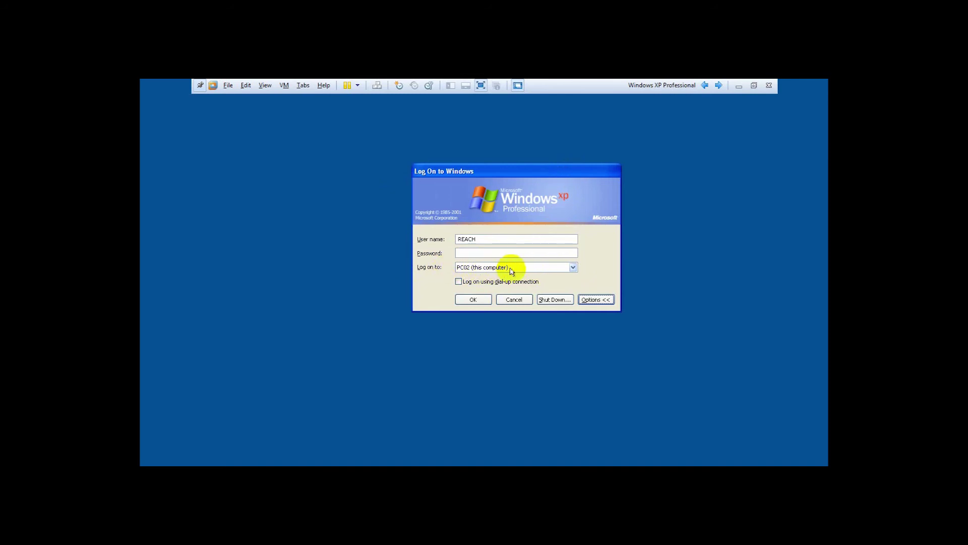
Switch 'Log on to' to SETEC, submit the logon, and reposition the resulting error message.
click(573, 268)
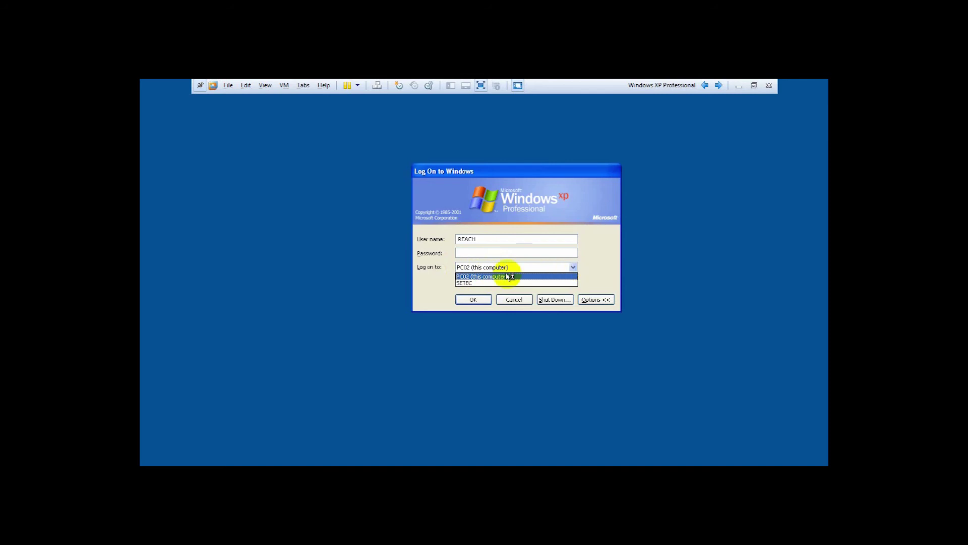
click(482, 283)
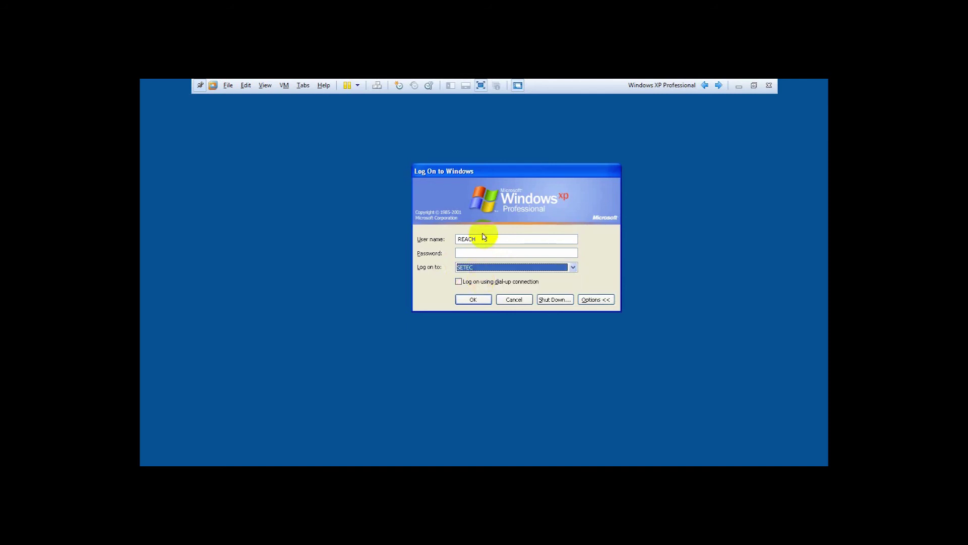
drag(482, 238, 454, 239)
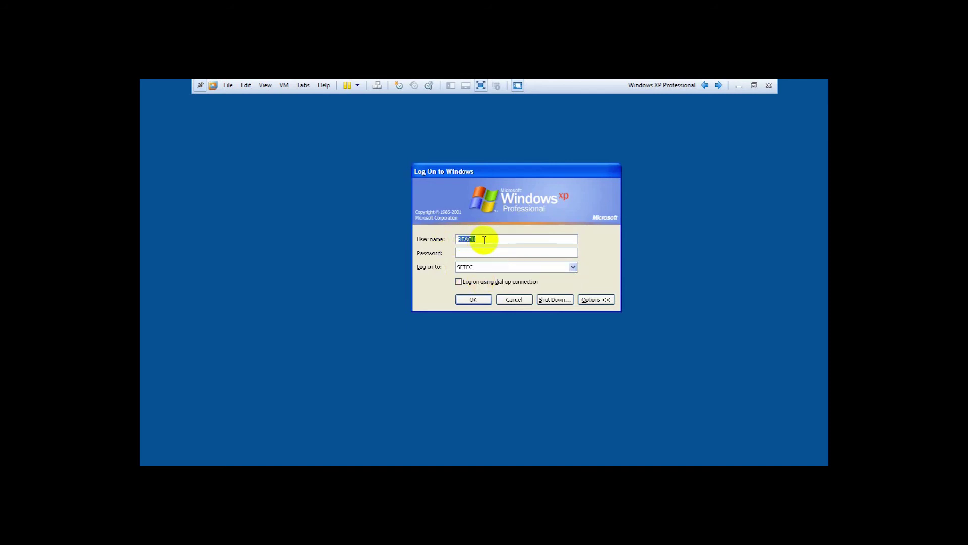
click(433, 240)
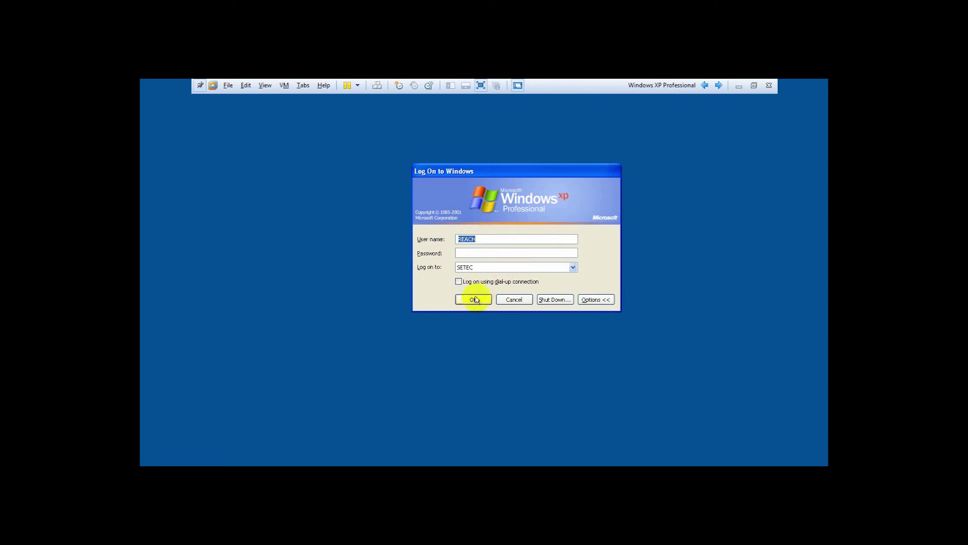
click(478, 299)
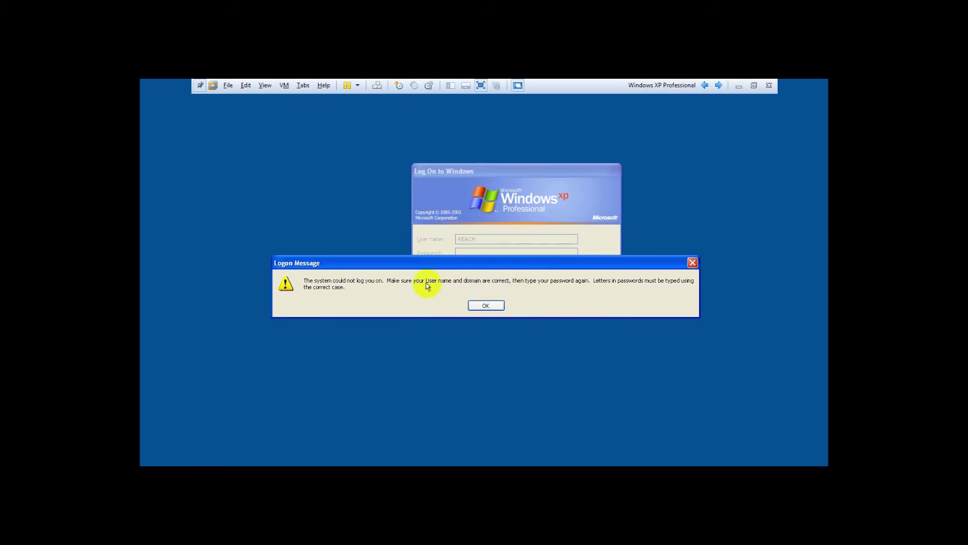
drag(551, 266, 563, 292)
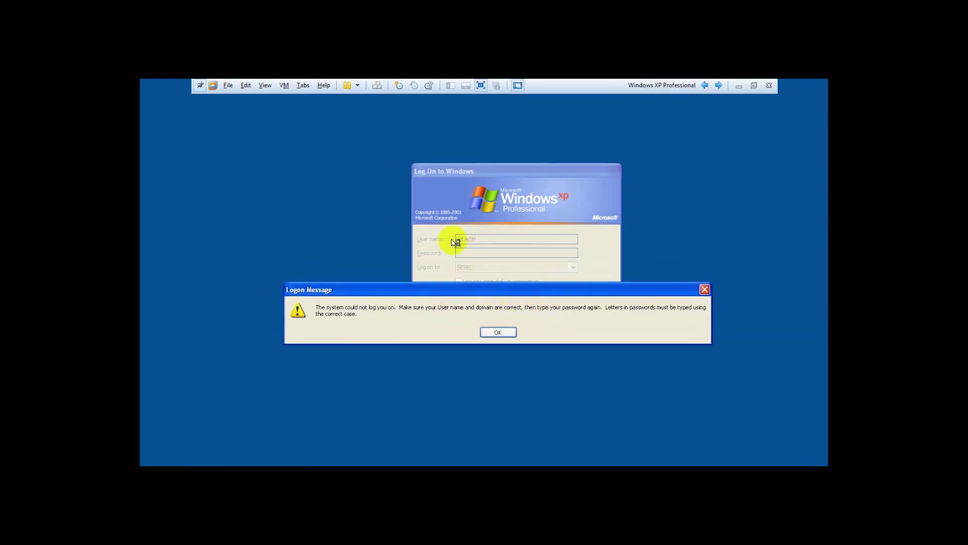
drag(509, 295, 516, 304)
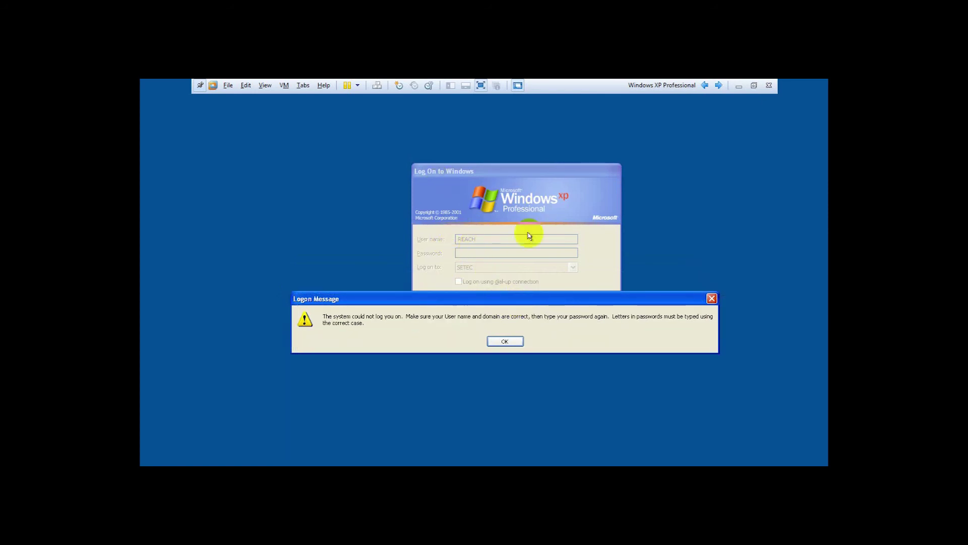
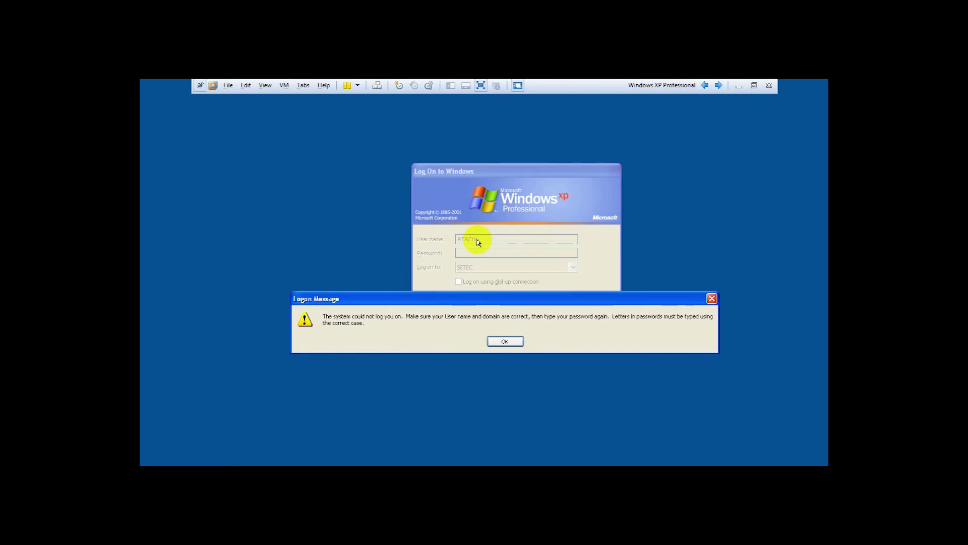
Dismiss the logon error and log Windows XP on locally to PC02 (this computer).
click(503, 343)
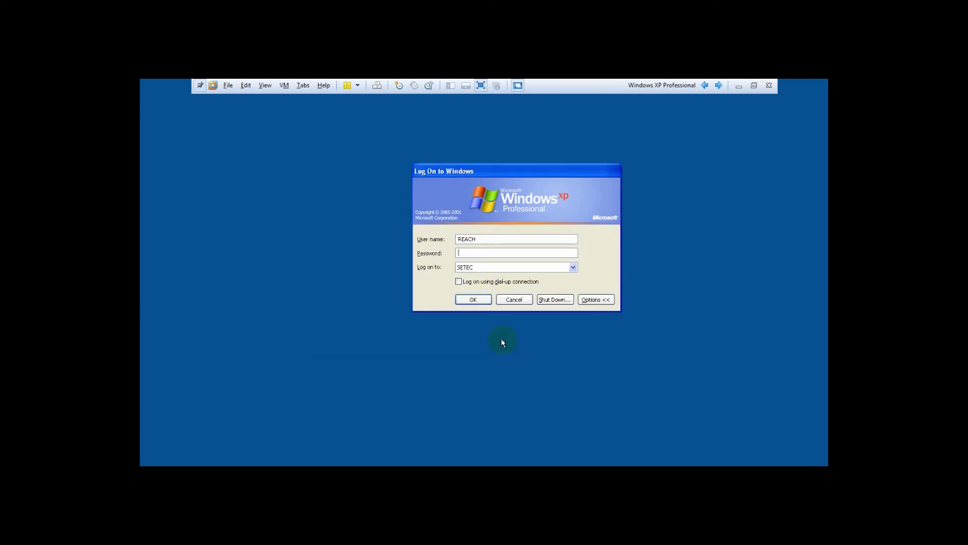
click(573, 268)
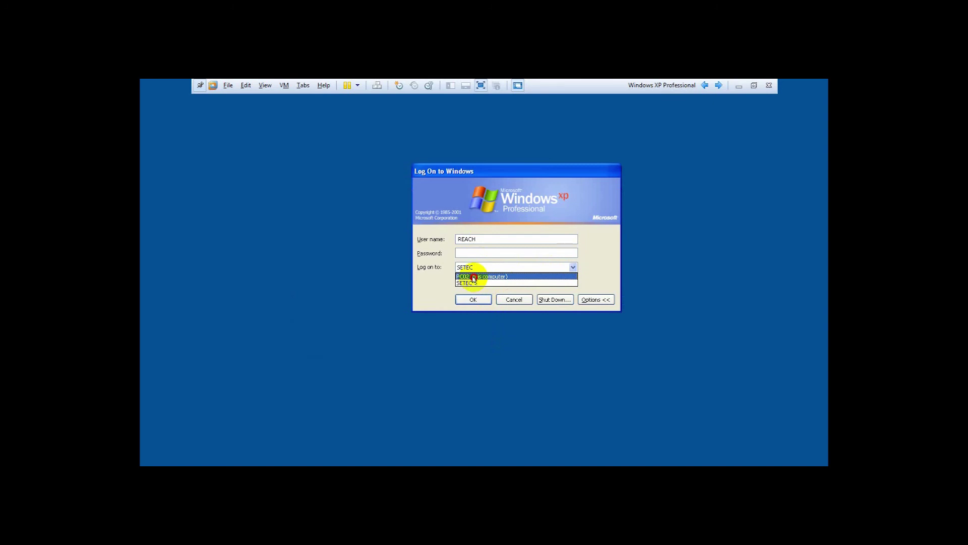
click(474, 277)
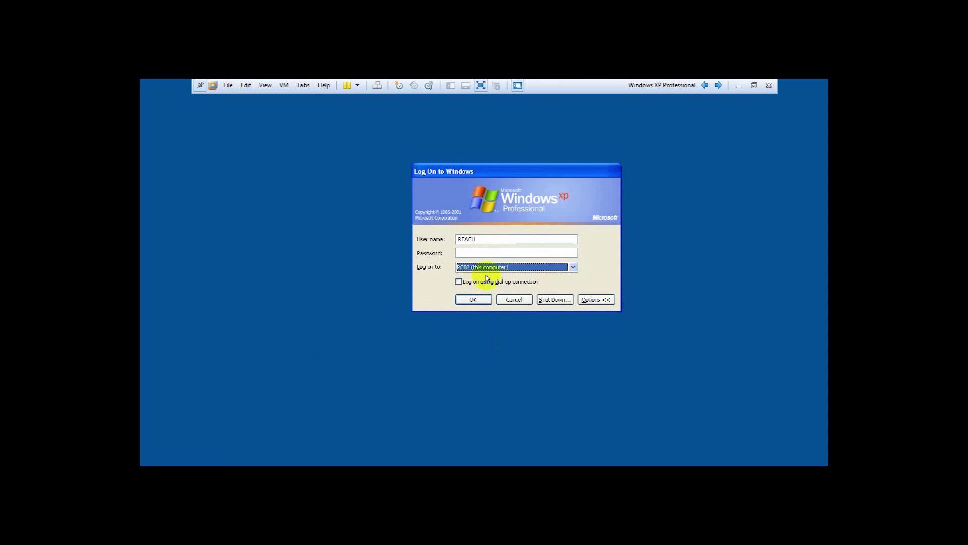
click(476, 300)
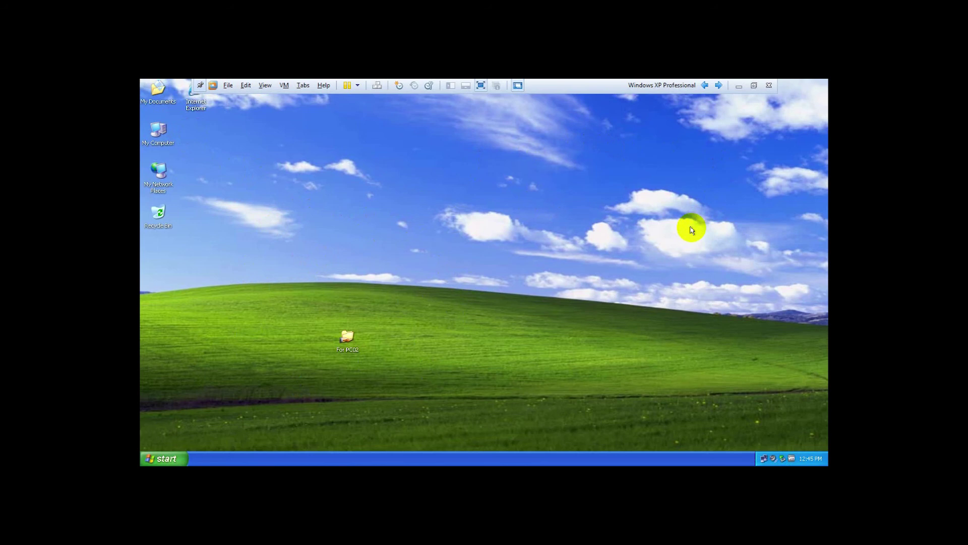
Log off the local XP session from the Start menu and confirm Log Off.
click(171, 459)
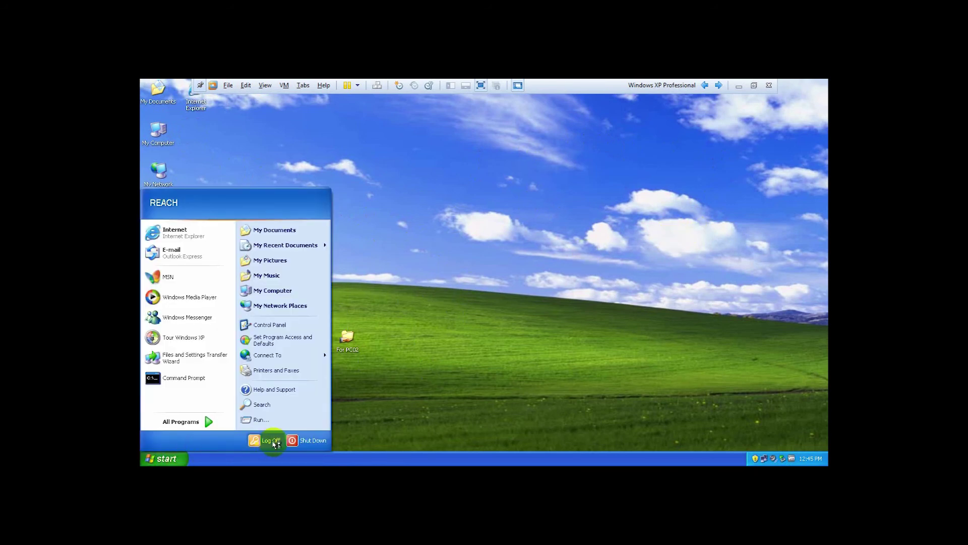
click(273, 442)
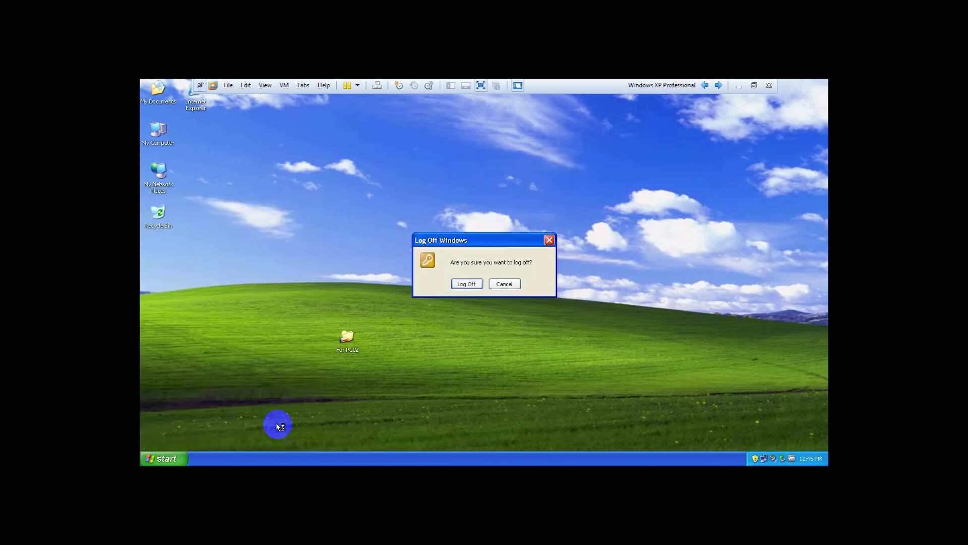
click(467, 284)
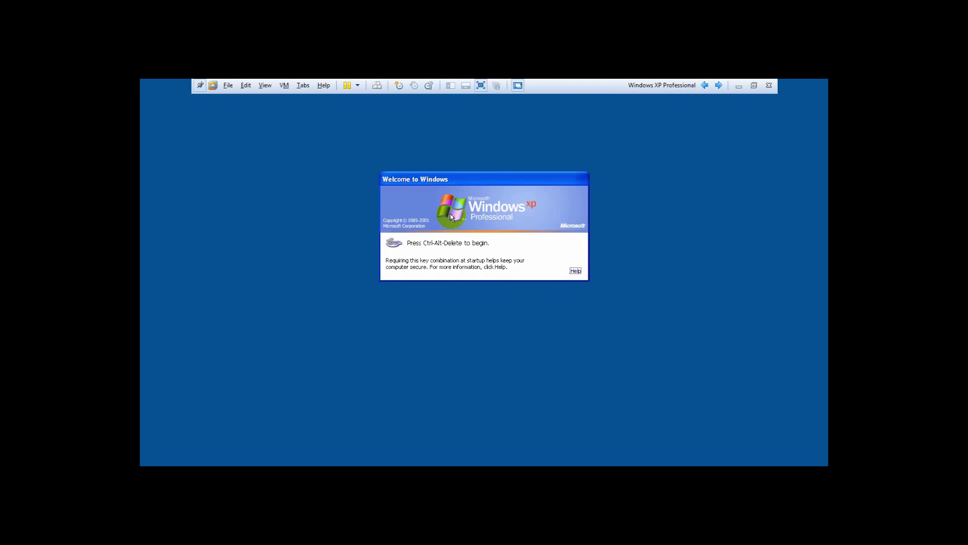
Attempt a SETEC domain logon as test in the Log On to Windows dialog.
click(377, 86)
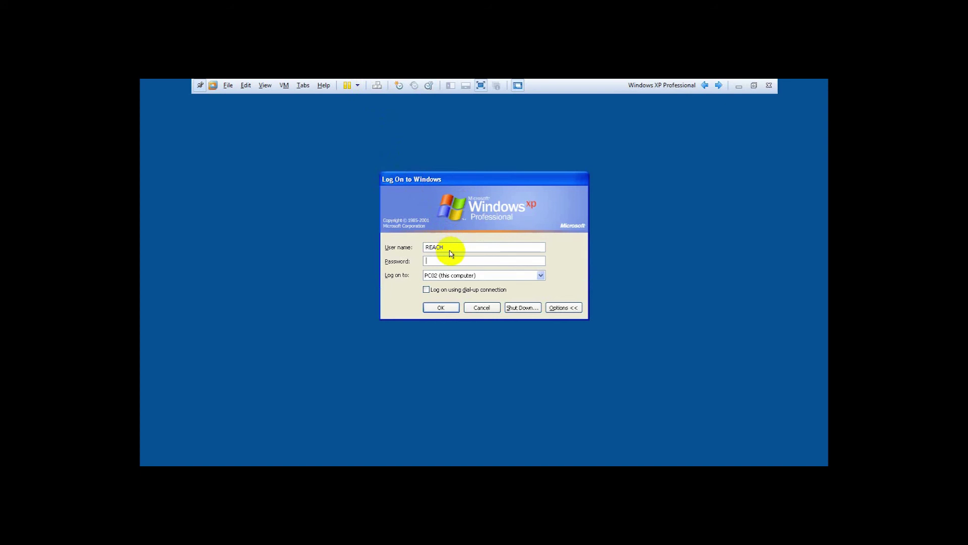
click(541, 275)
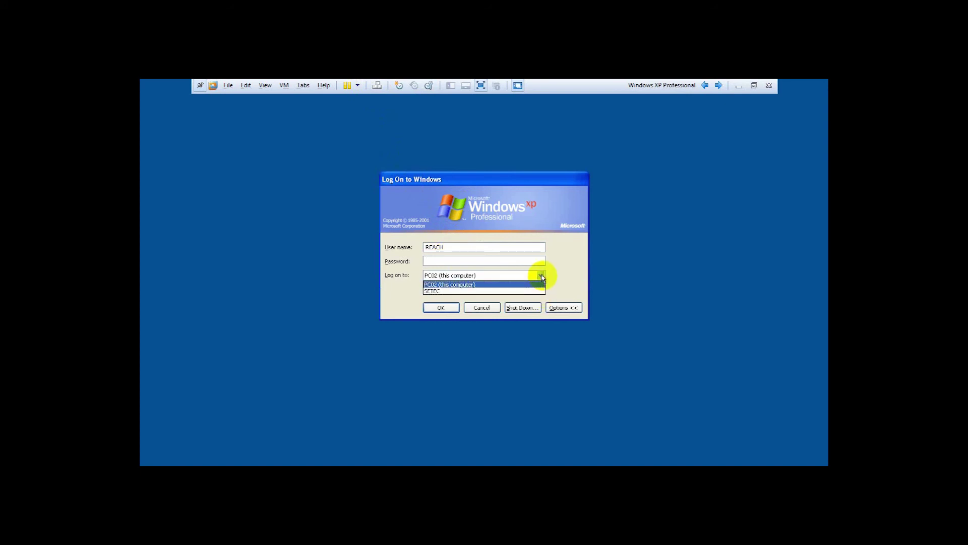
click(450, 291)
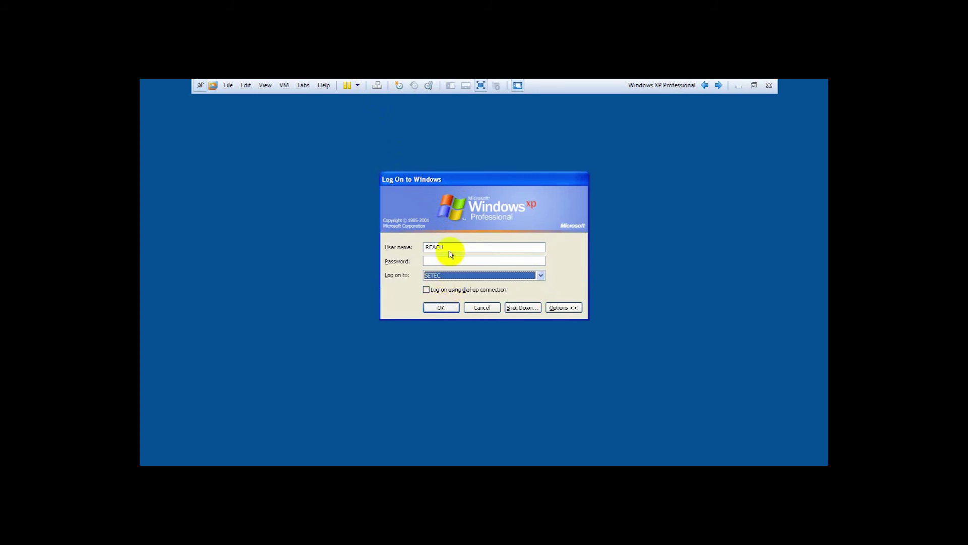
click(397, 247)
text(test)
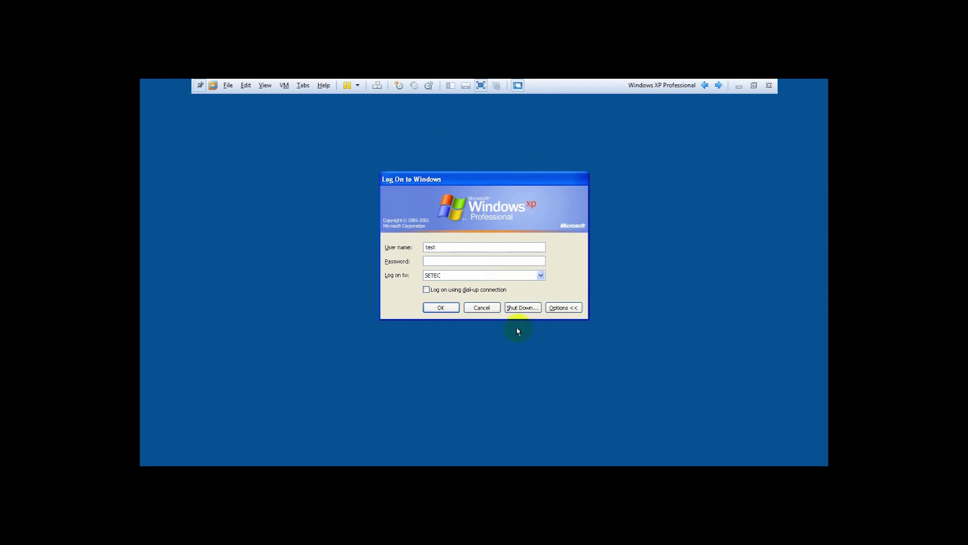
drag(453, 181, 397, 178)
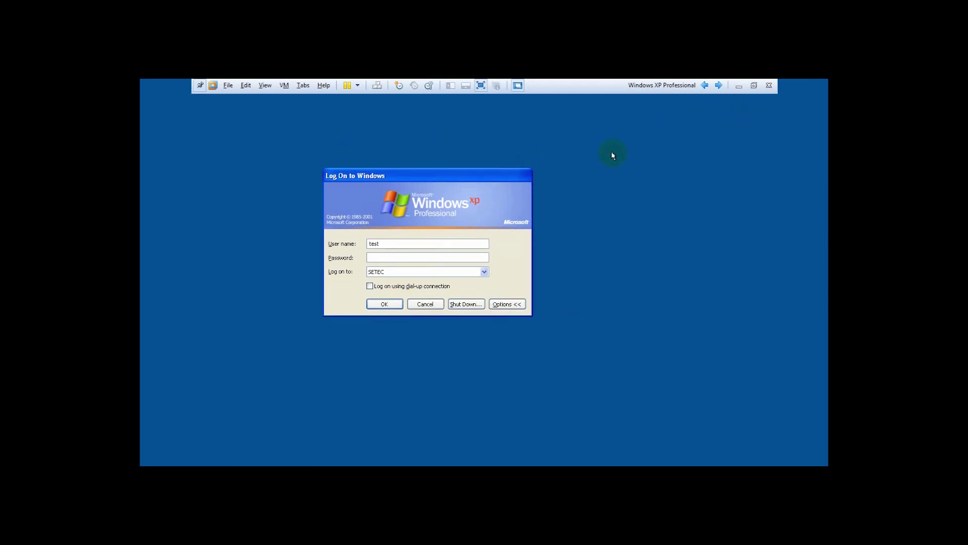
click(381, 304)
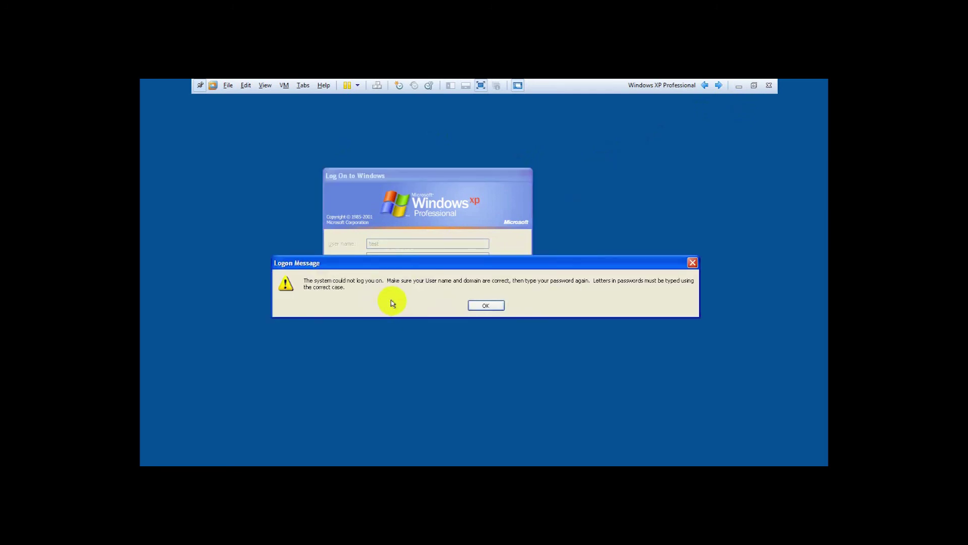
Dismiss the failure, retry the SETEC logon, close the new error and move to the next VM.
click(487, 306)
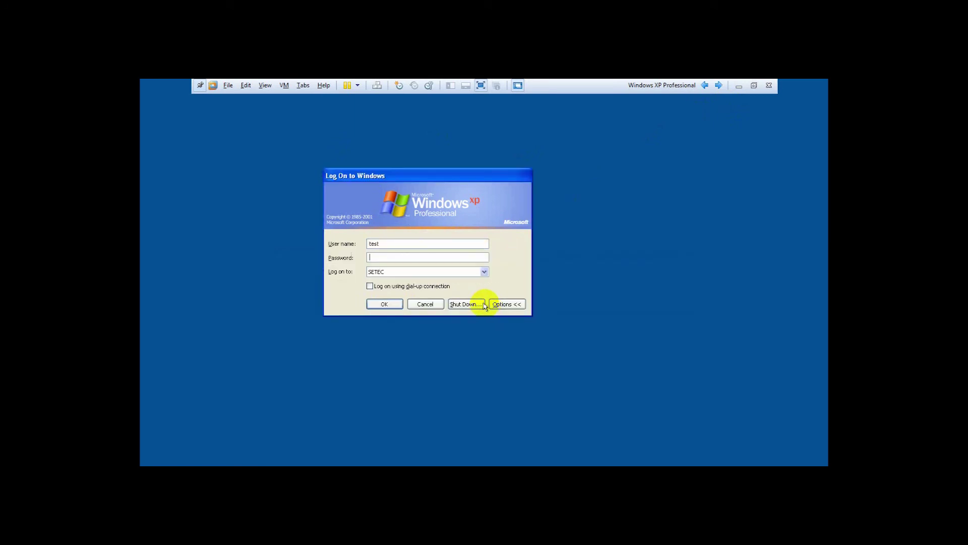
click(483, 272)
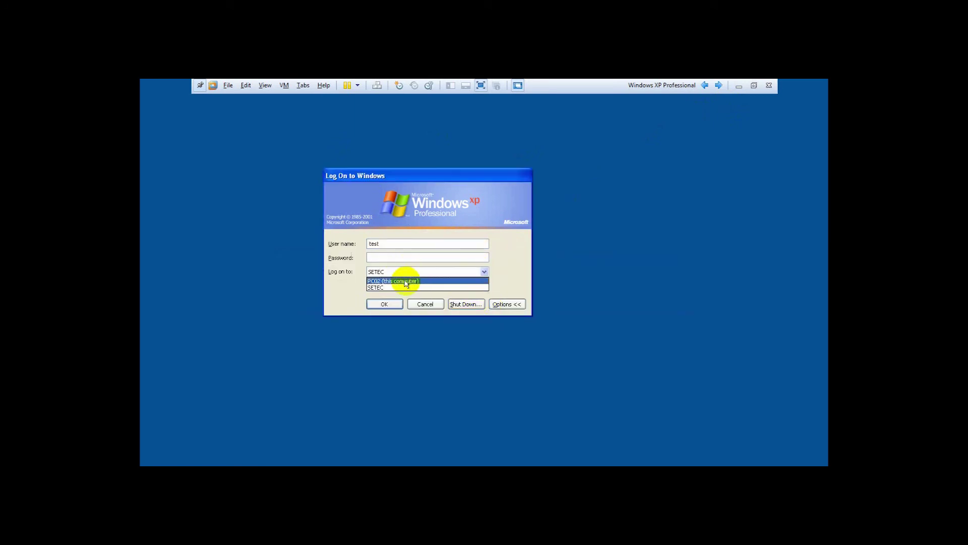
click(387, 286)
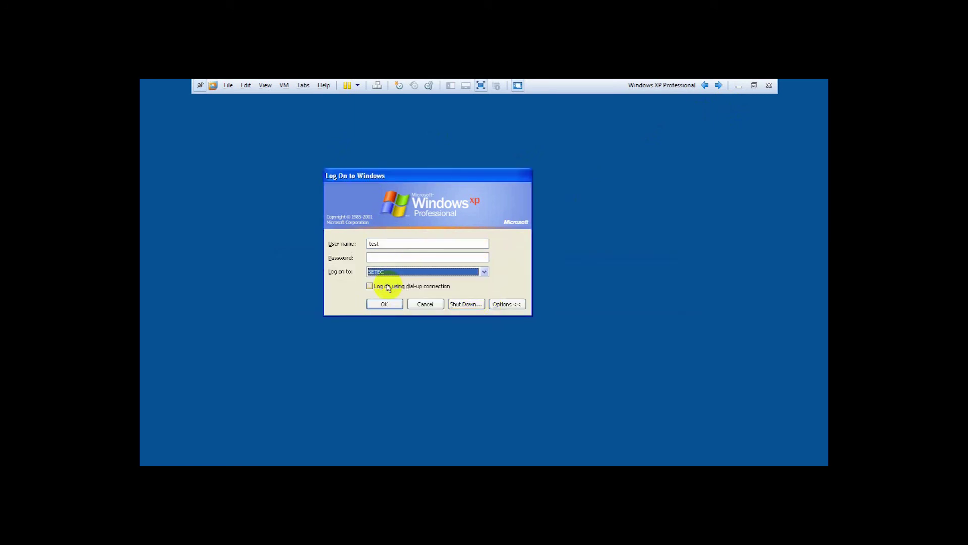
click(385, 257)
click(386, 303)
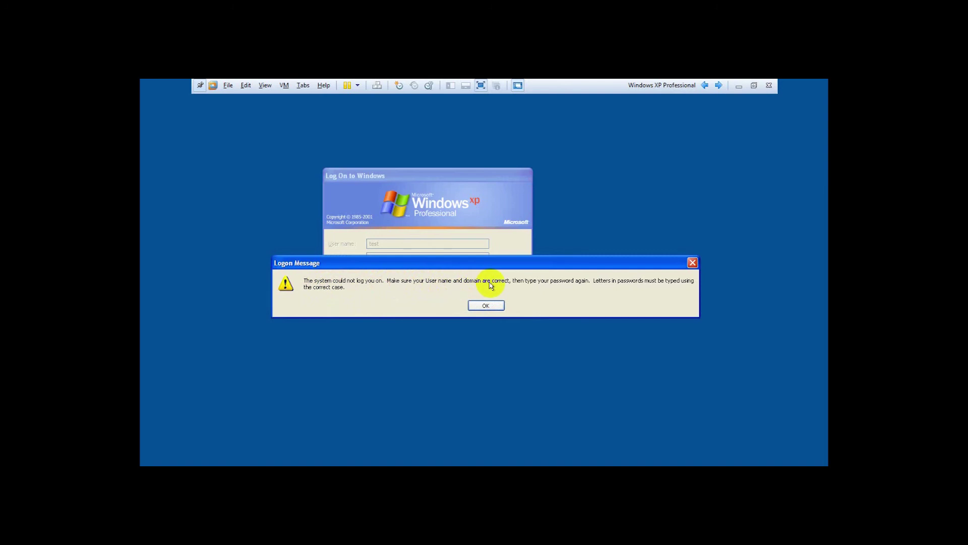
click(692, 262)
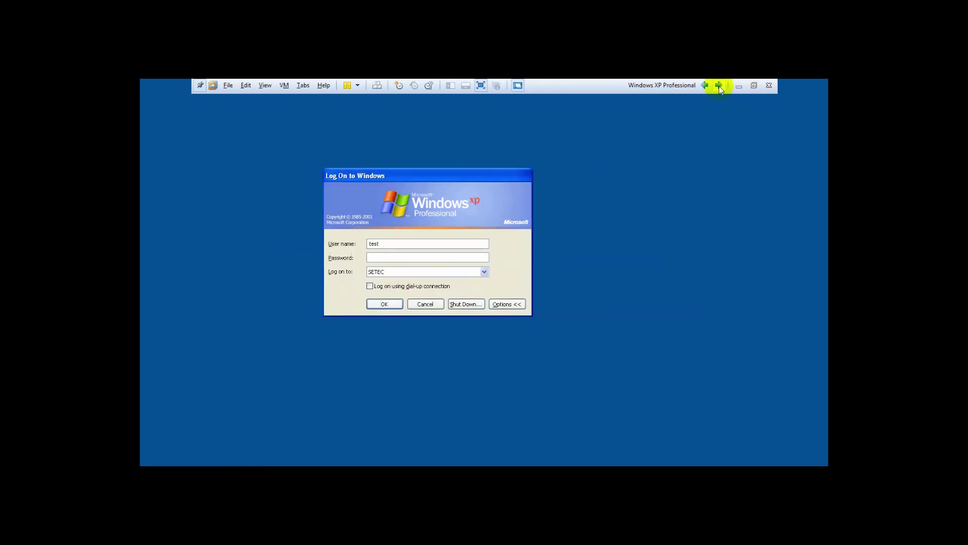
click(719, 87)
Unlock the DC-DNS server by entering its administrator password.
click(719, 86)
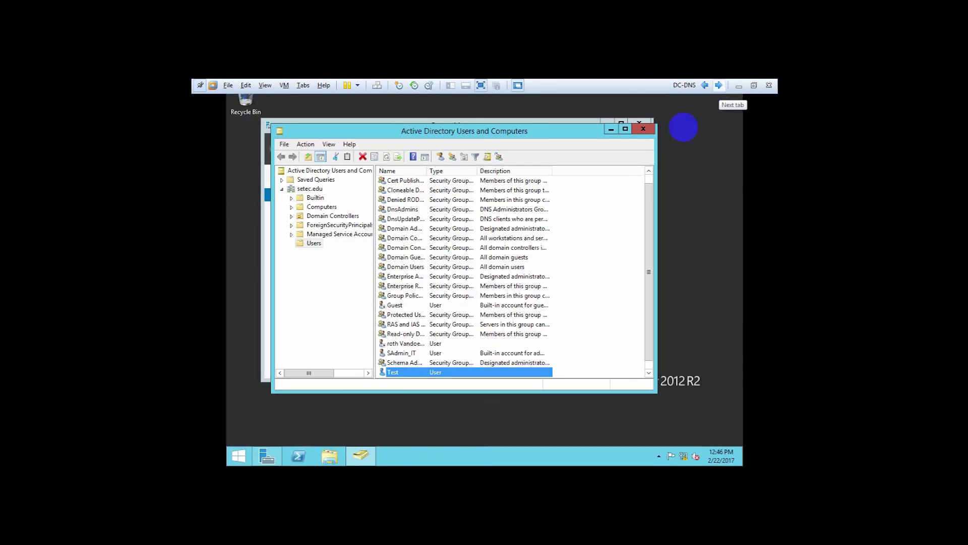
click(718, 86)
click(377, 86)
click(506, 214)
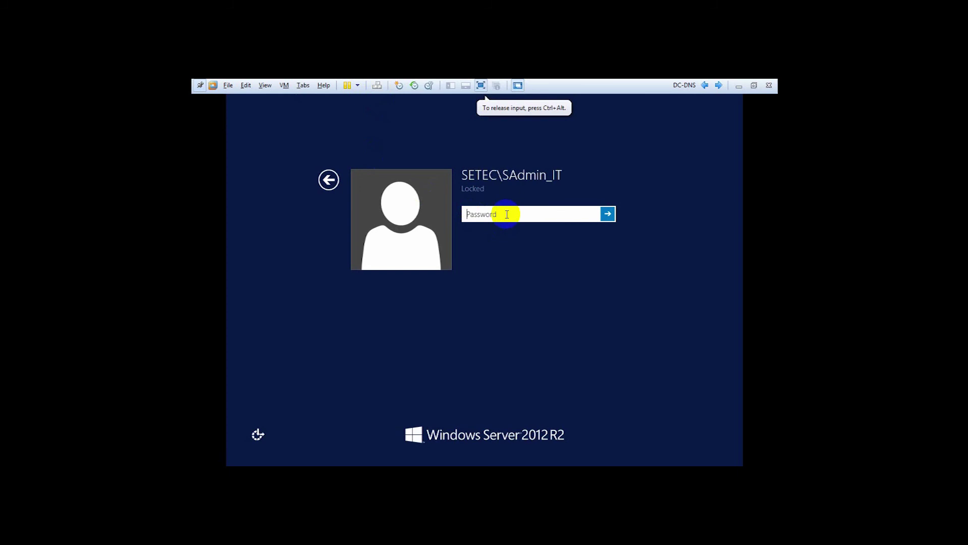
text(•••••••••)
key(Return)
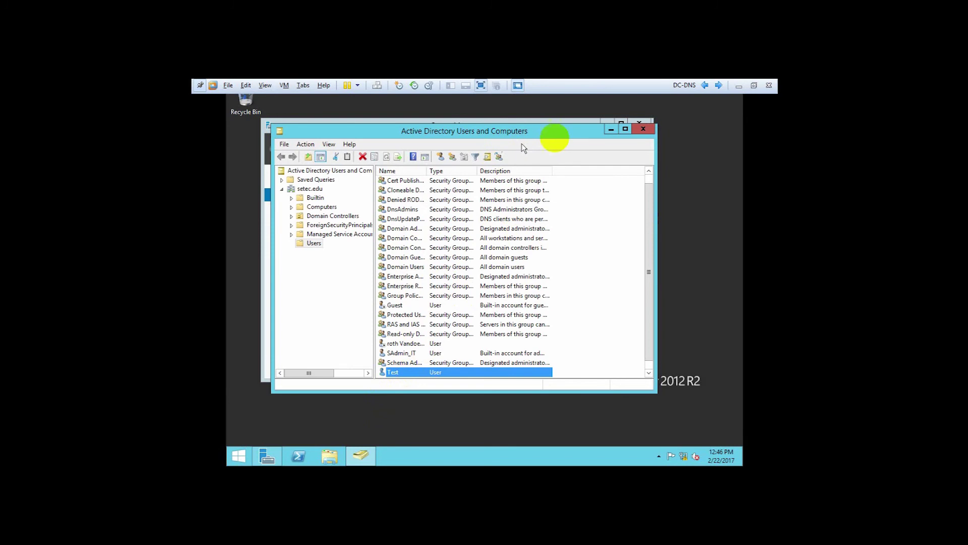
Check the Windows 7 VM's Start menu to confirm Test is signed in.
click(685, 87)
click(705, 85)
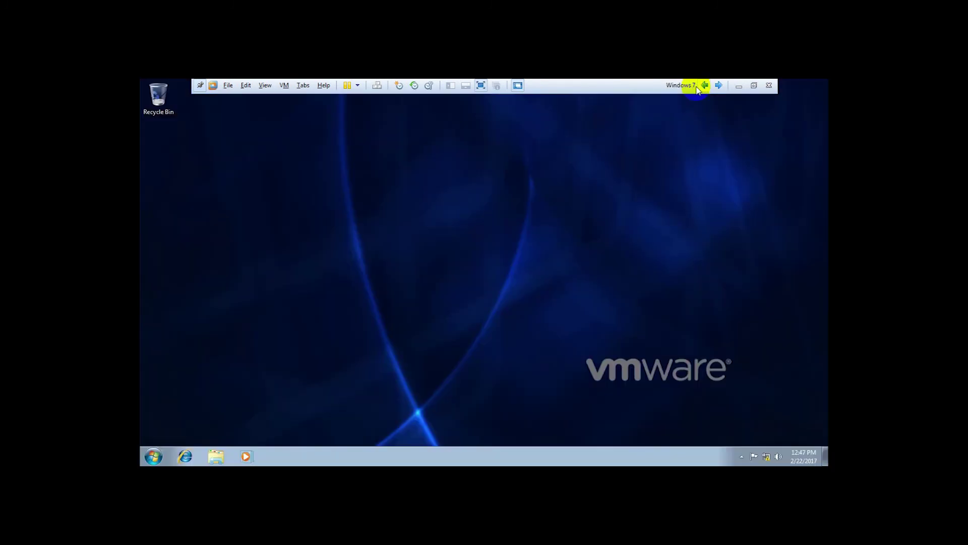
click(150, 454)
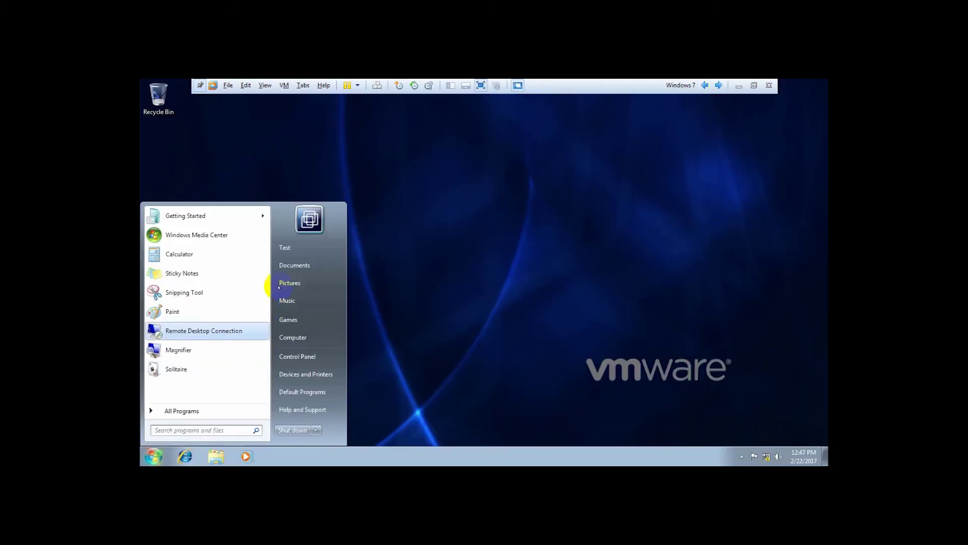
click(584, 253)
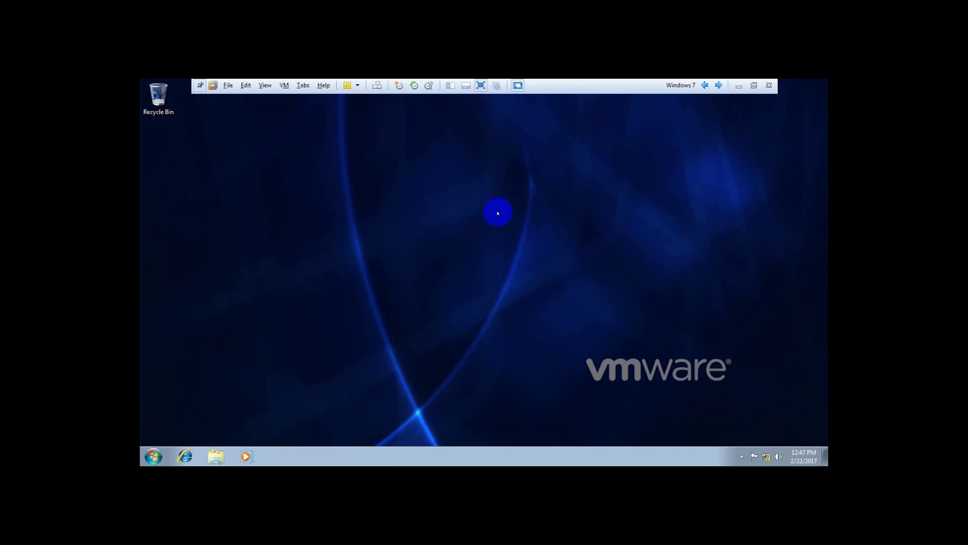
Retry the SETEC logon on the XP guest and dismiss the failure message.
click(395, 231)
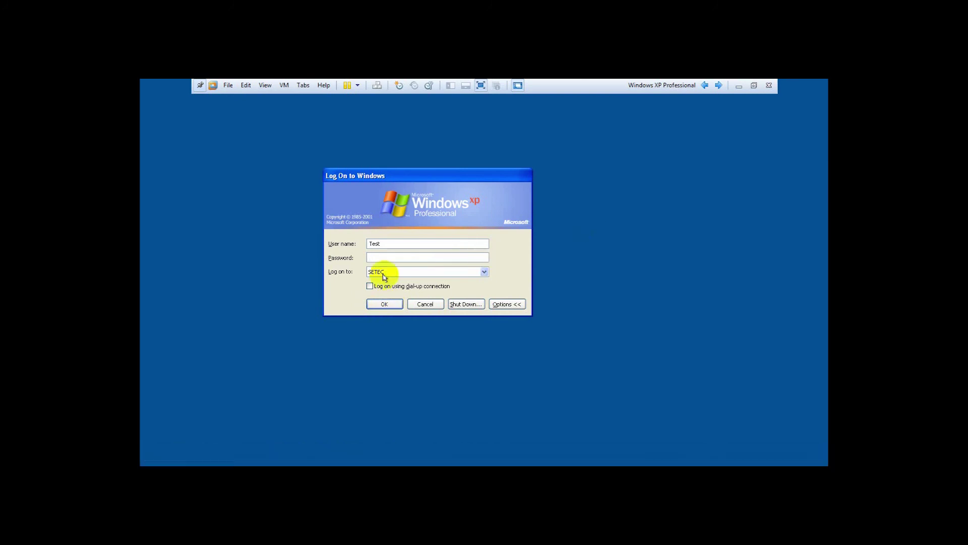
click(380, 304)
click(485, 301)
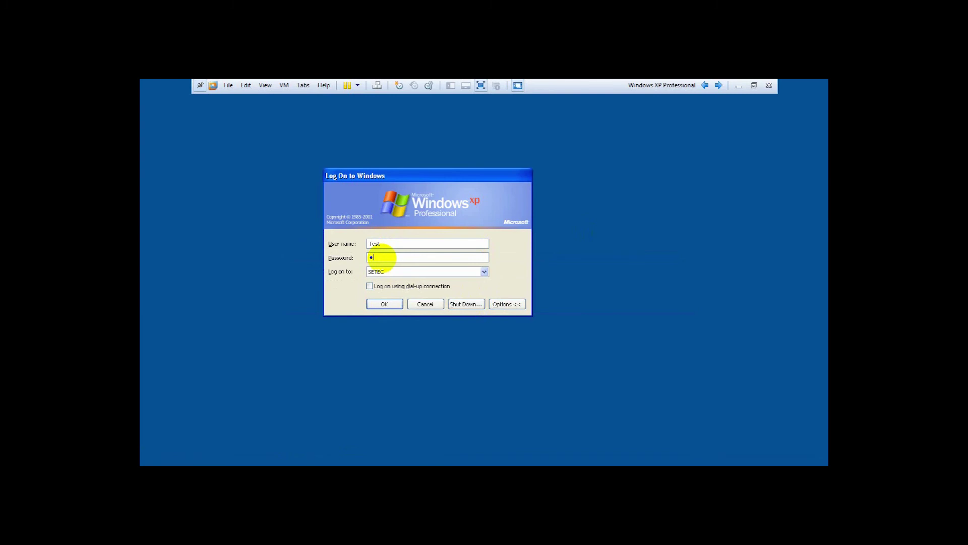
Submit the SETEC logon as Test with its password entered.
click(381, 303)
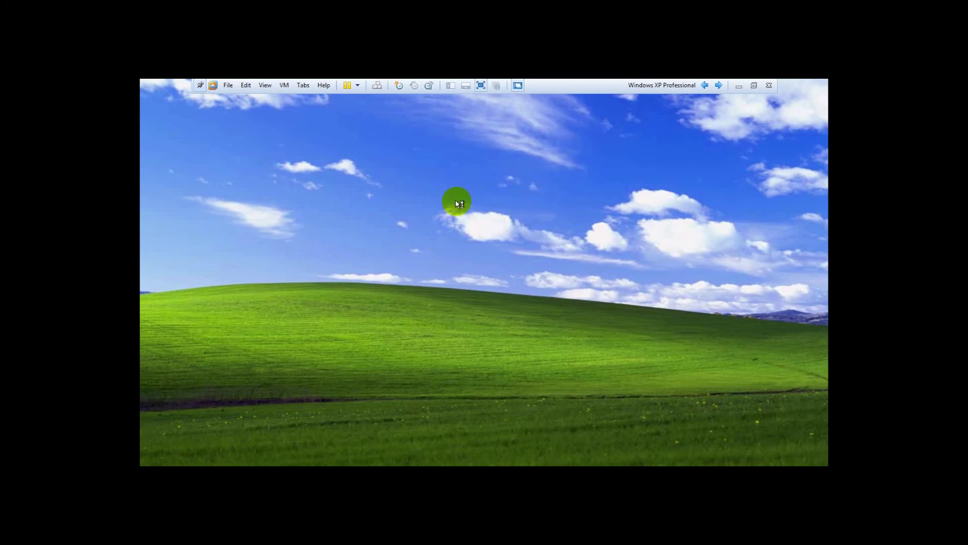
Confirm on Windows 7 that Test is signed in, then show Windows XP Professional full screen.
click(482, 85)
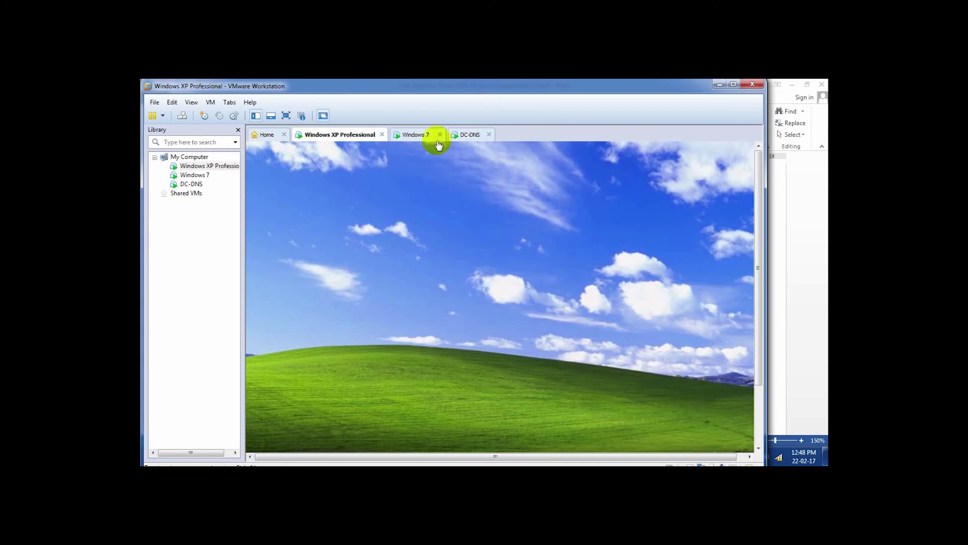
click(410, 135)
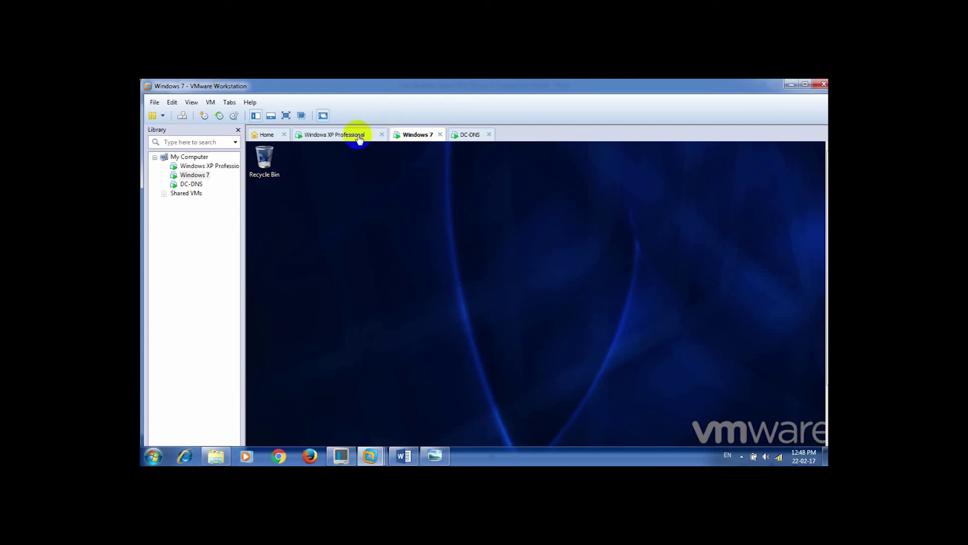
click(467, 136)
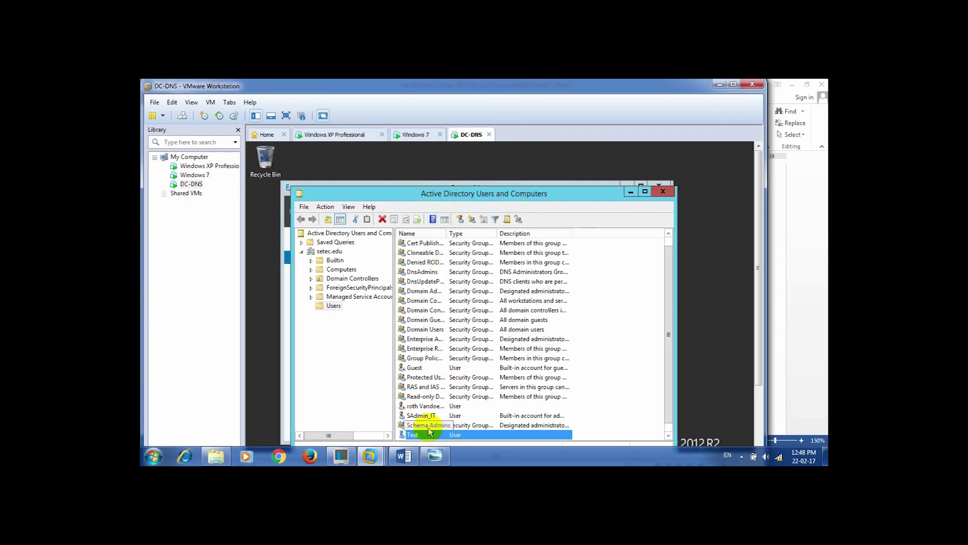
click(423, 136)
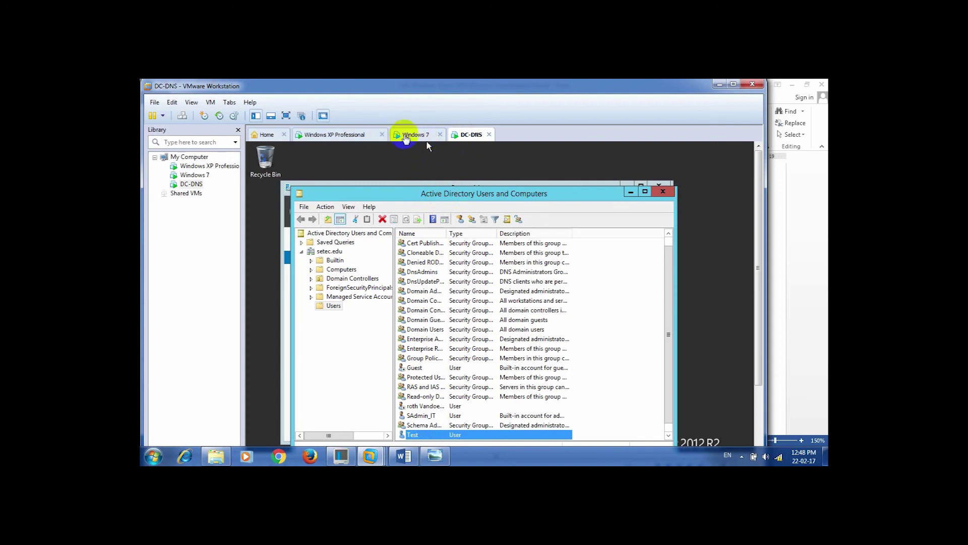
key(super)
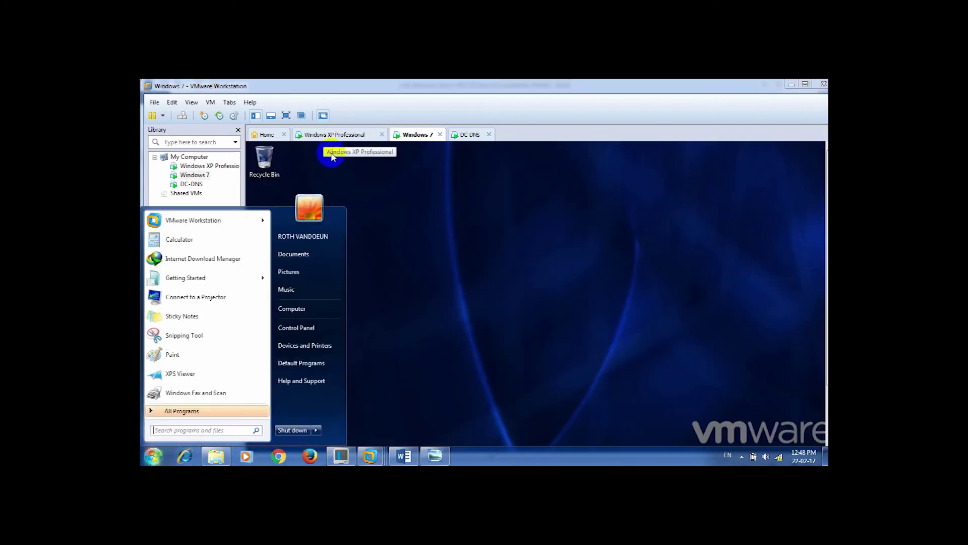
click(425, 227)
key(super)
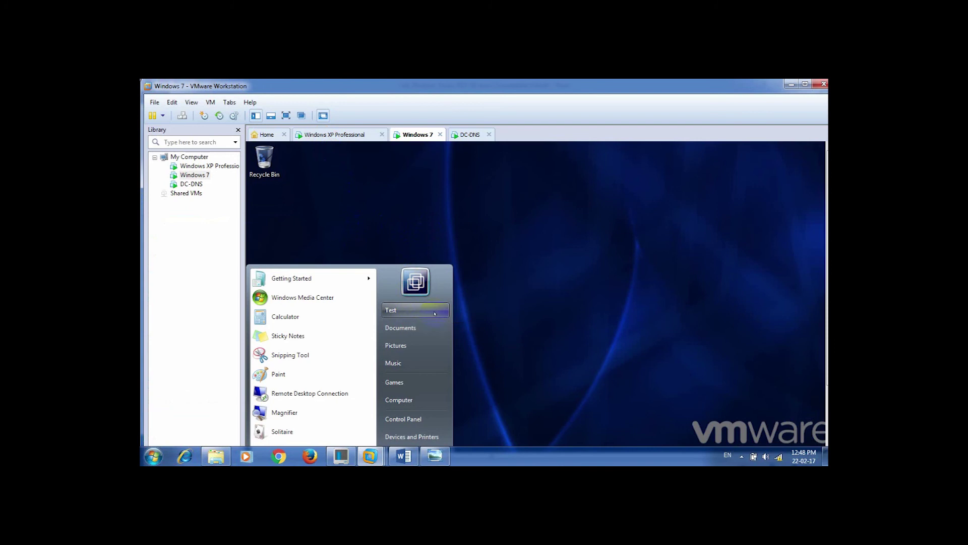
click(434, 314)
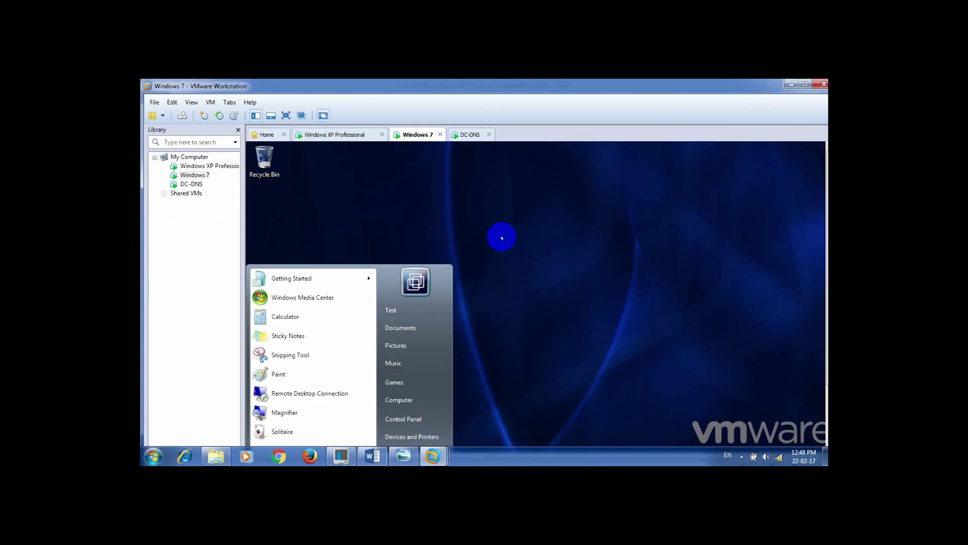
click(346, 137)
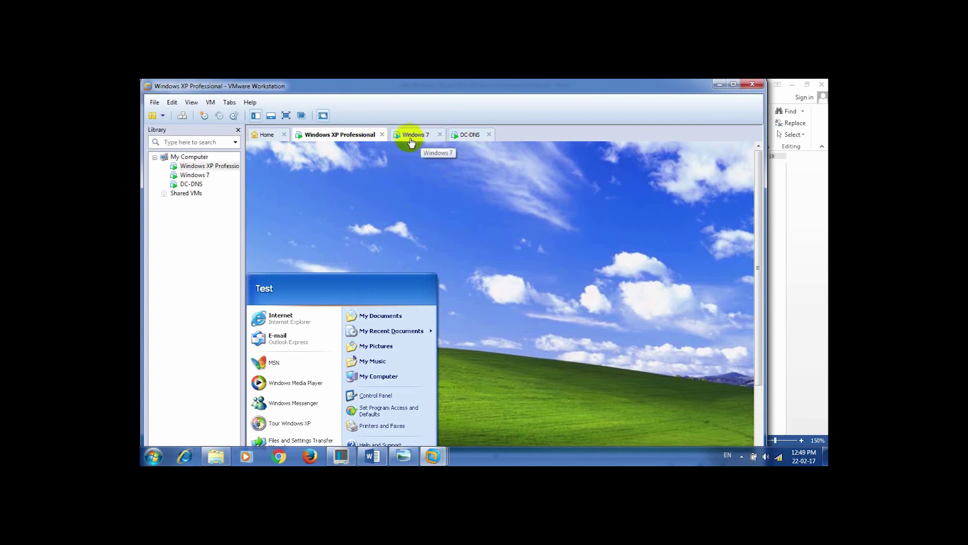
click(284, 114)
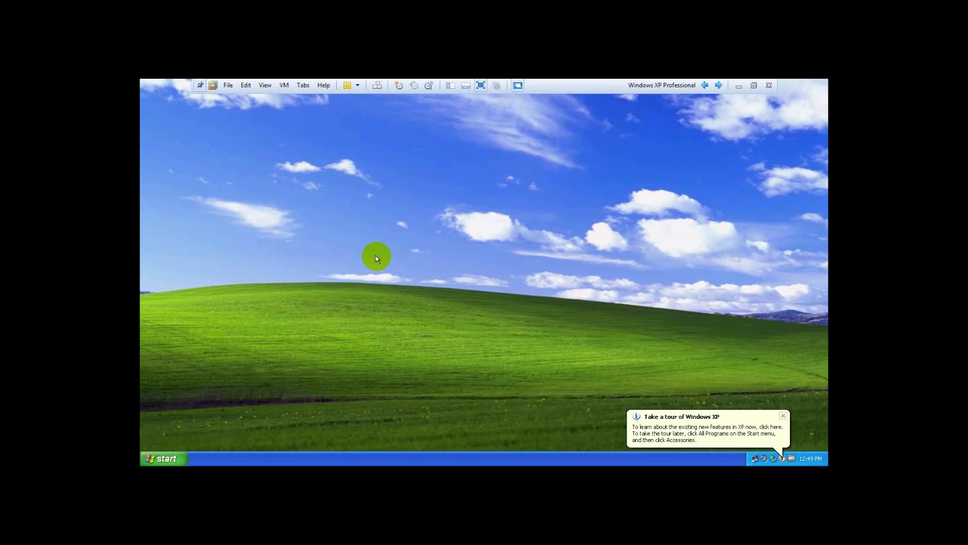
Dismiss the XP tour notice and log Test off via Start > Log Off.
click(783, 417)
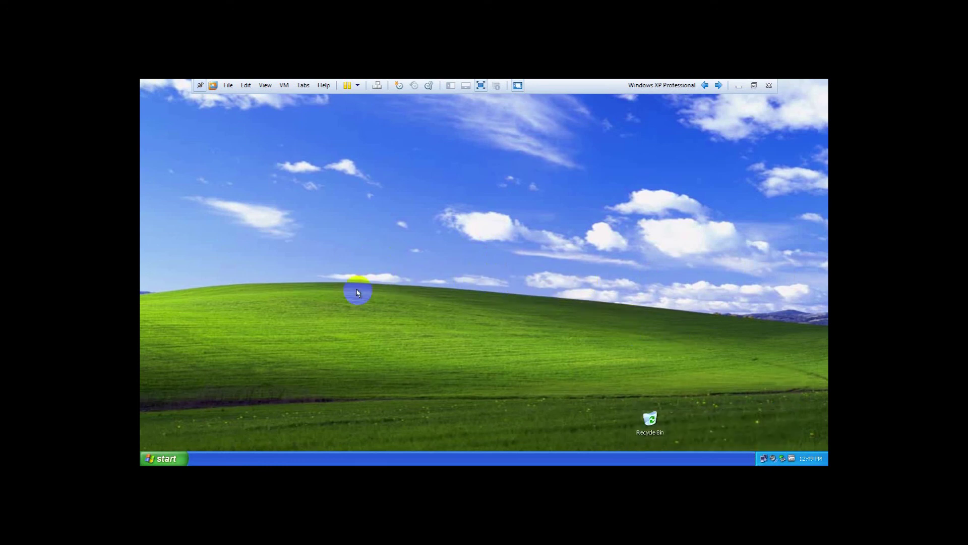
click(167, 458)
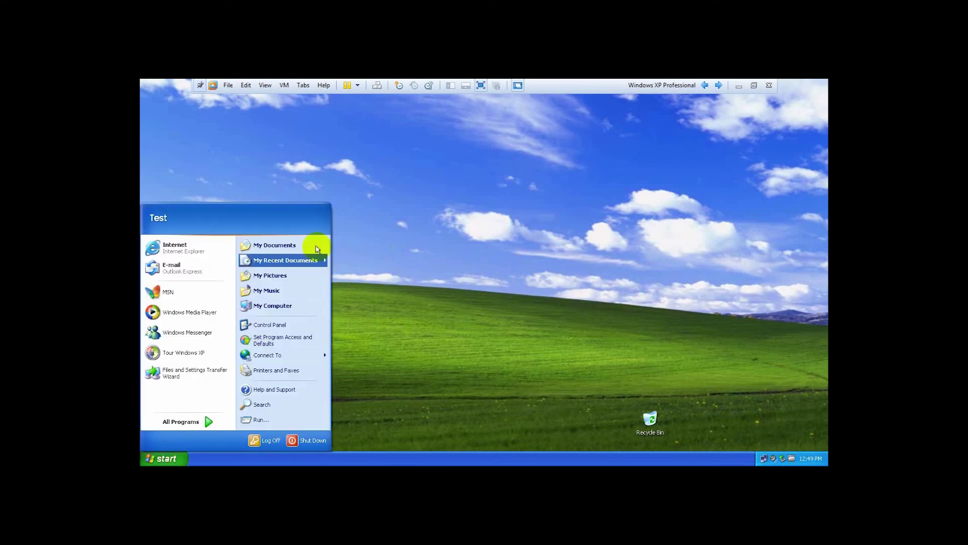
click(519, 236)
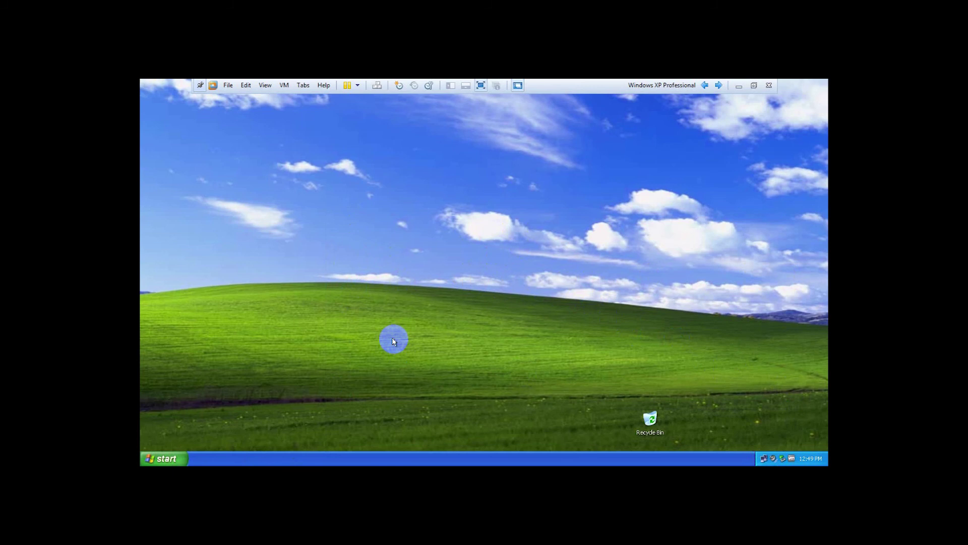
click(165, 457)
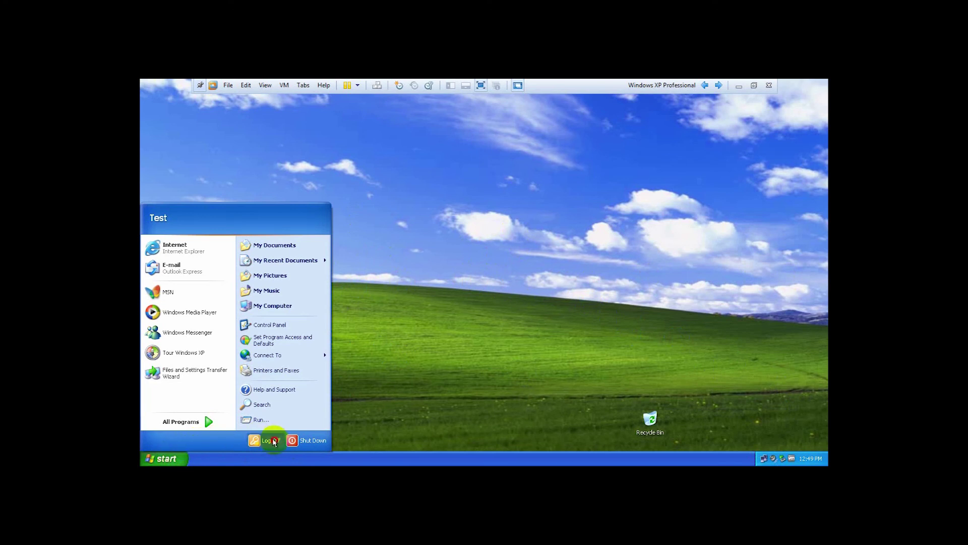
click(270, 438)
click(466, 283)
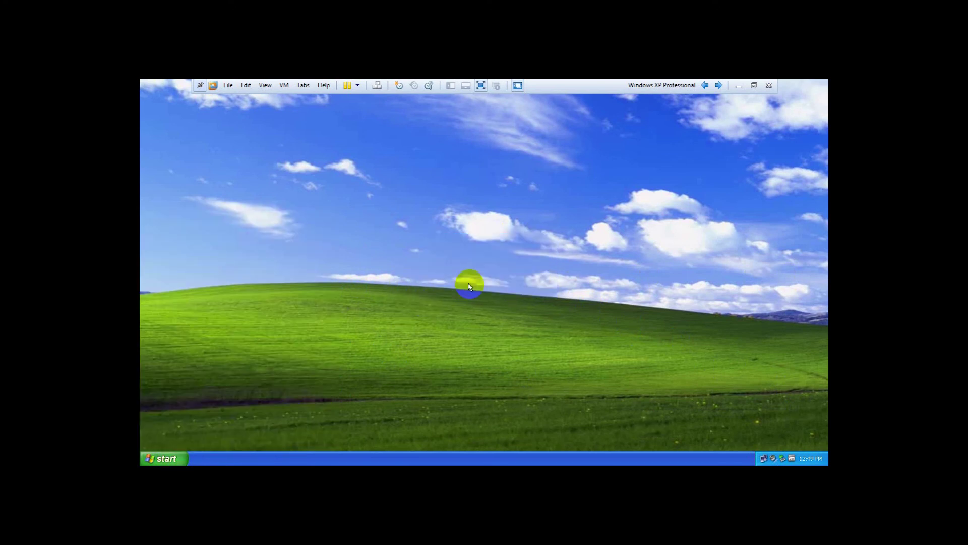
click(580, 426)
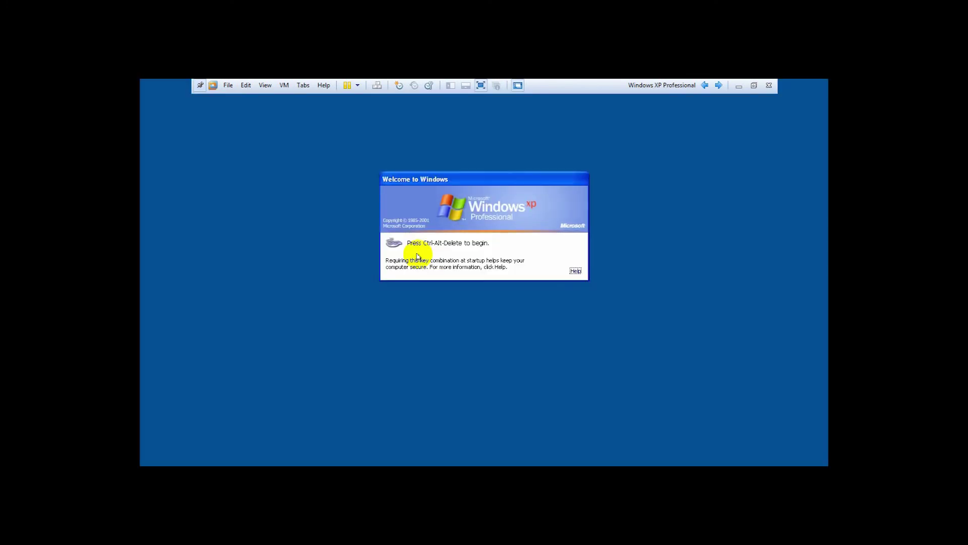
Log on as Test to SETEC, dismissing one failure before the accepted retry.
click(376, 86)
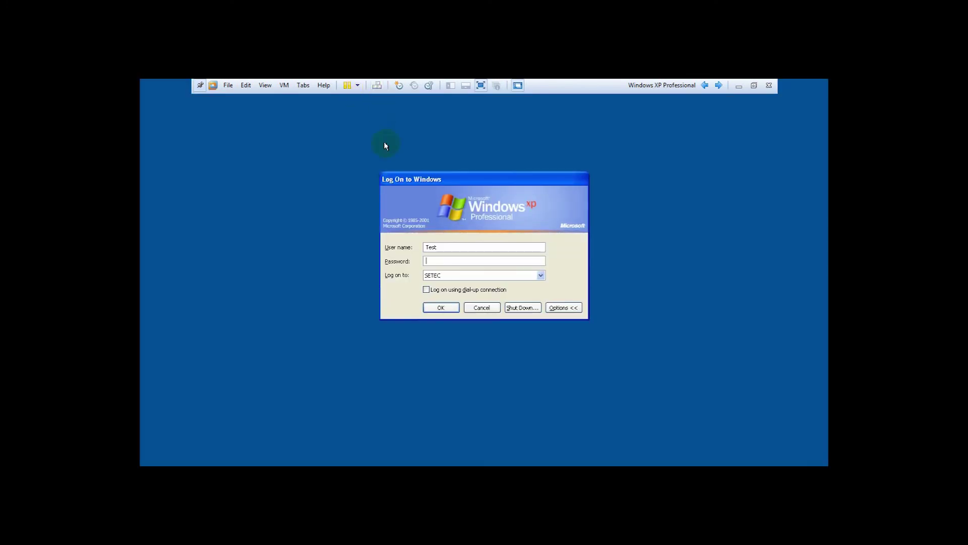
click(540, 275)
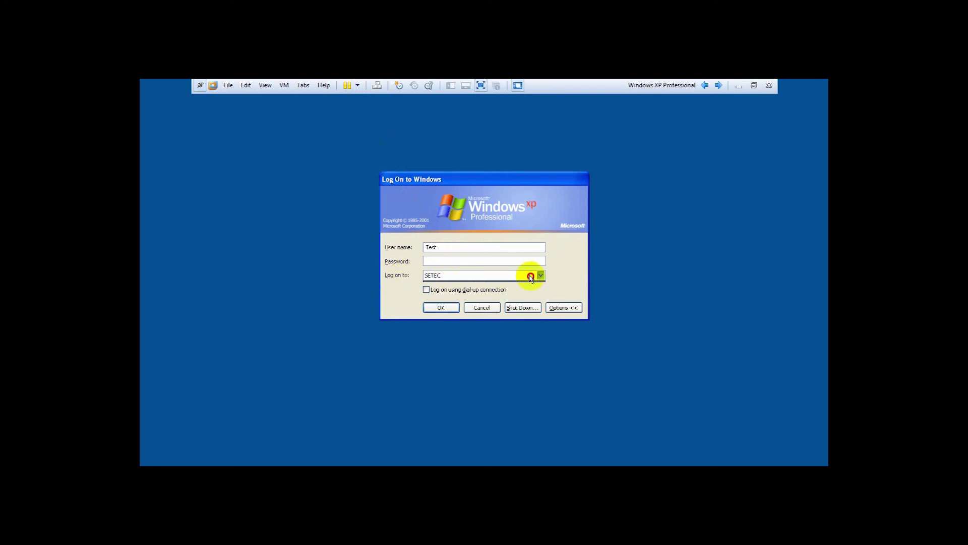
click(479, 287)
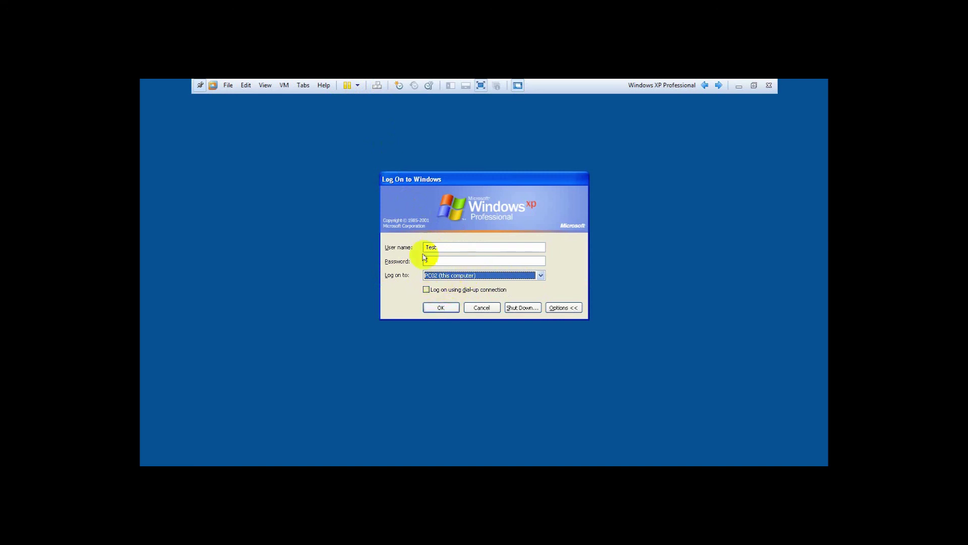
click(405, 247)
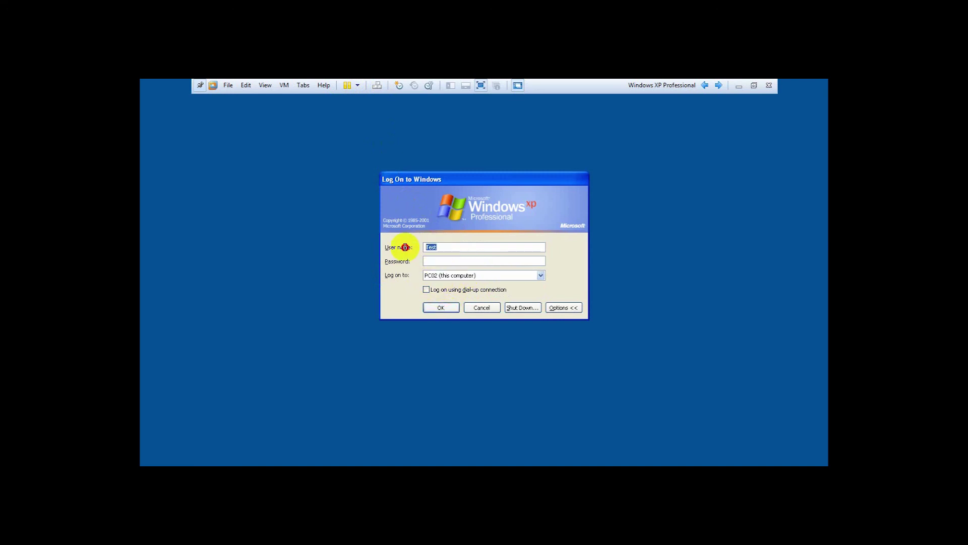
click(527, 275)
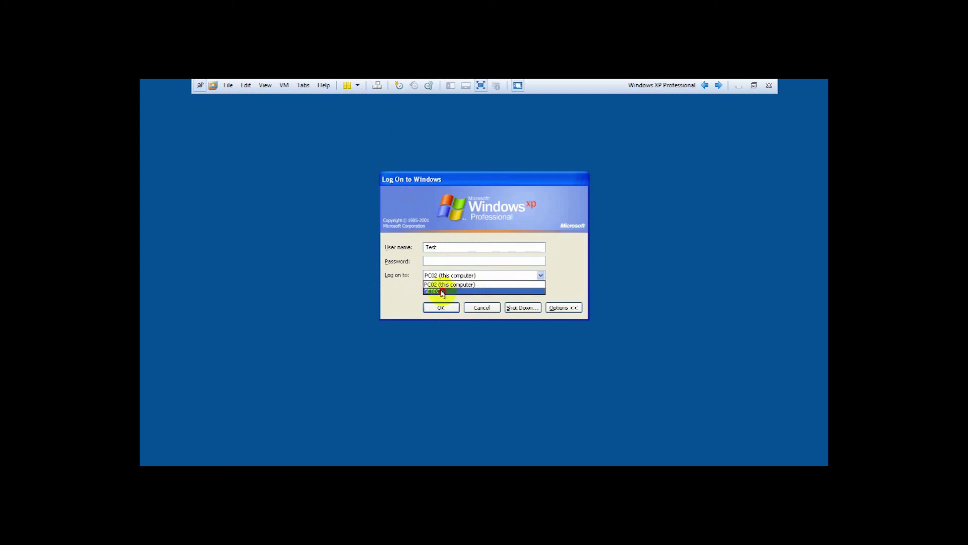
click(442, 291)
click(441, 306)
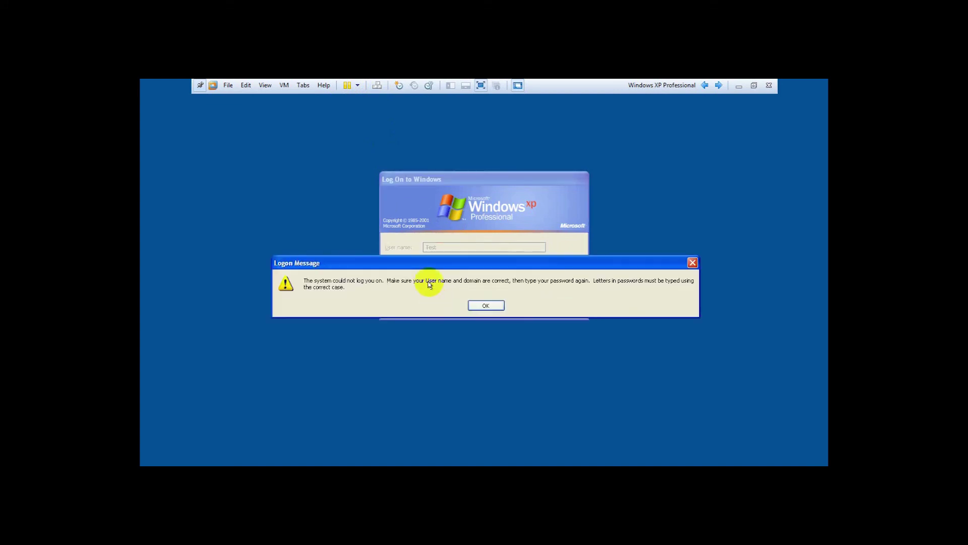
click(485, 304)
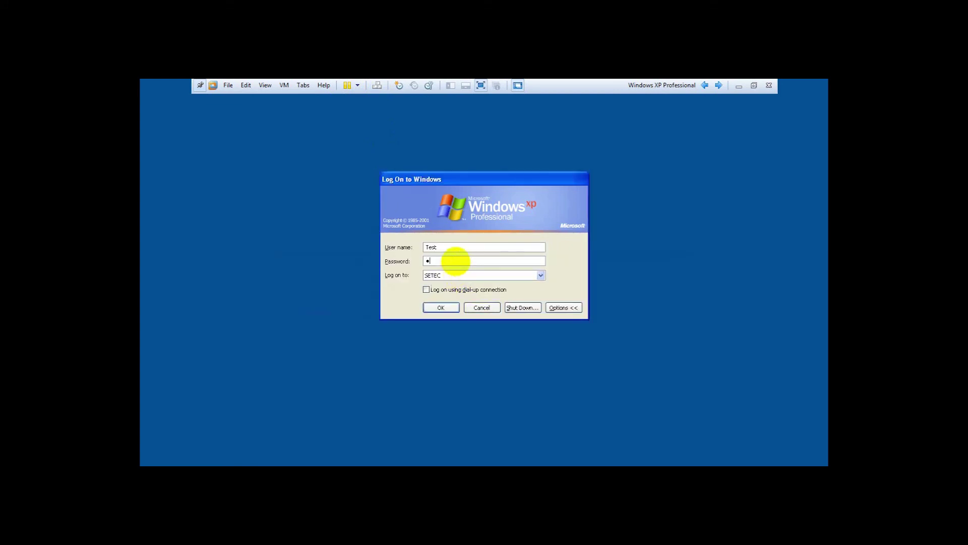
click(441, 307)
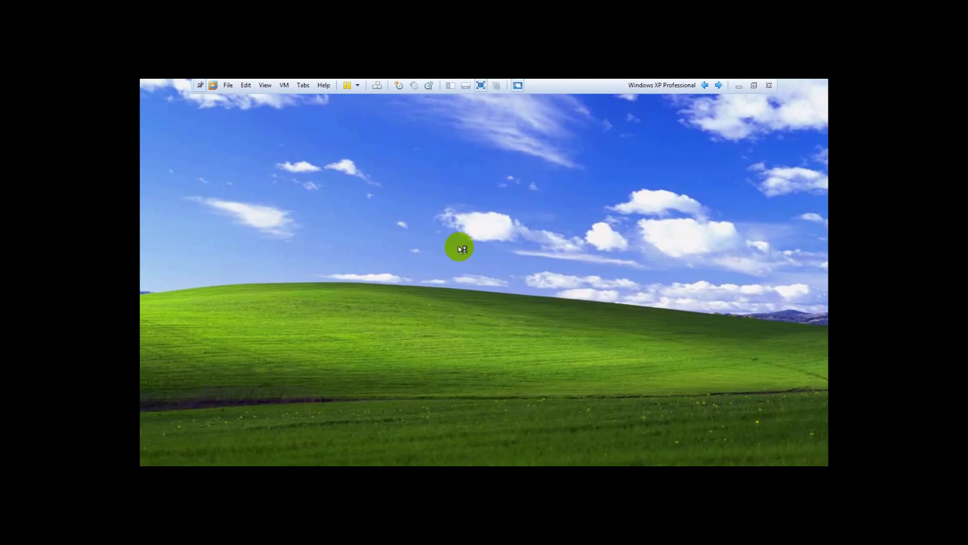
Run cmd, execute net user to list PC02's accounts, and centre the console window.
key(super+r)
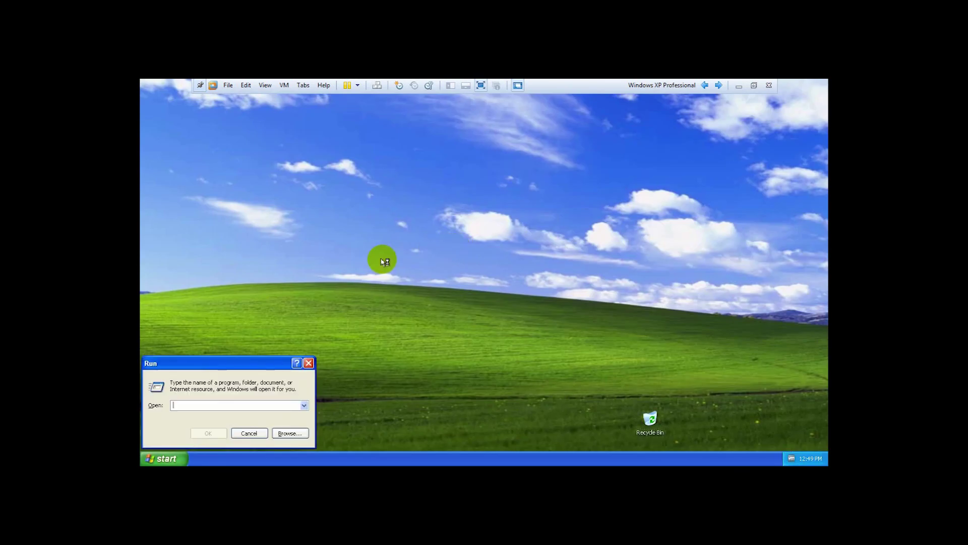
text(cmd)
key(Return)
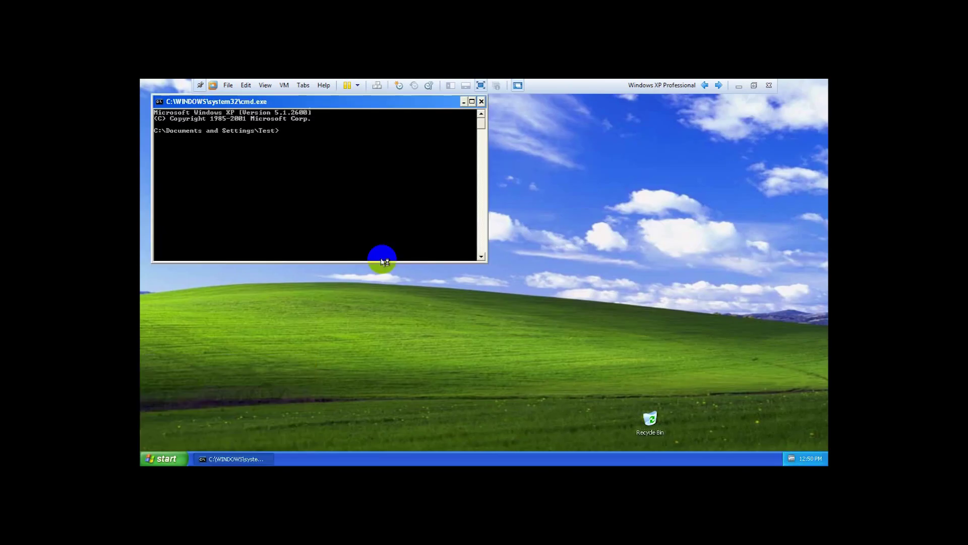
text(ho)
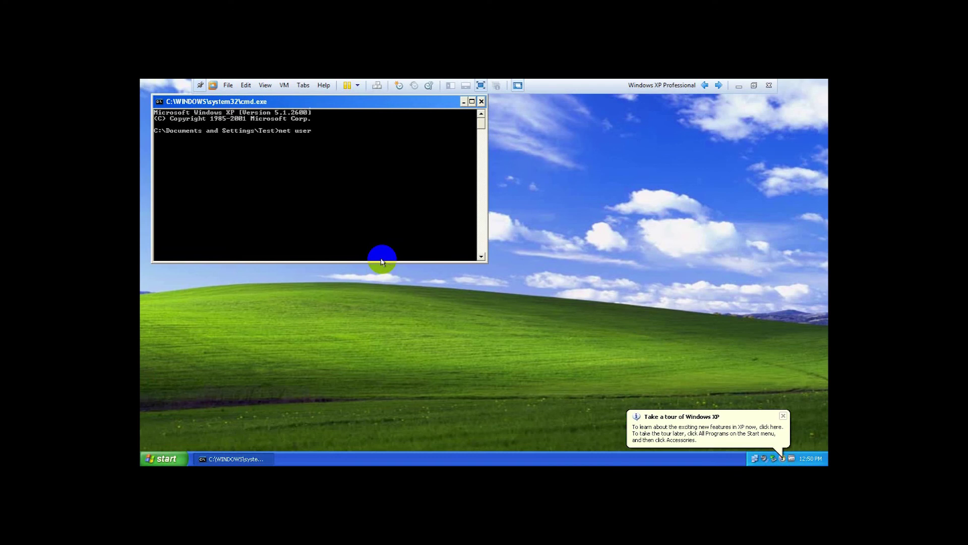
key(Return)
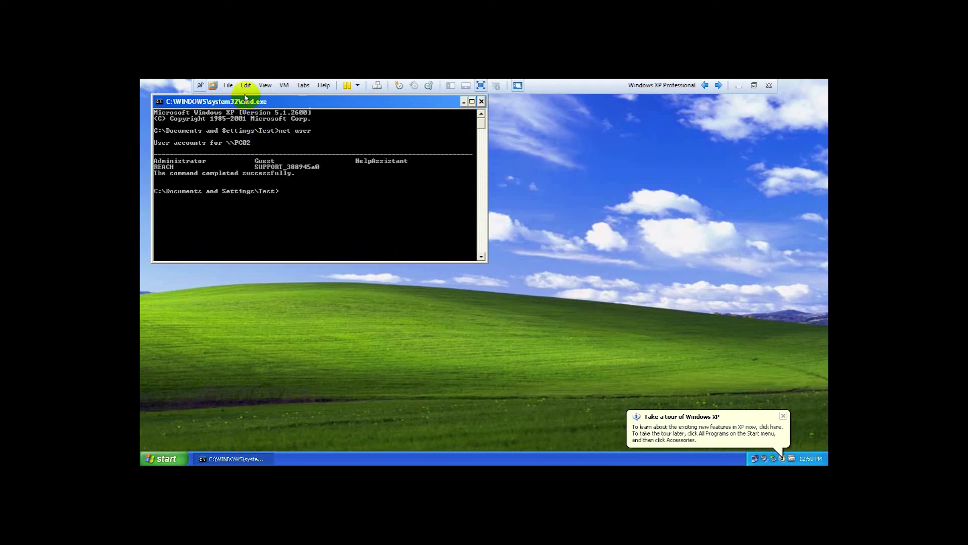
drag(248, 103, 326, 152)
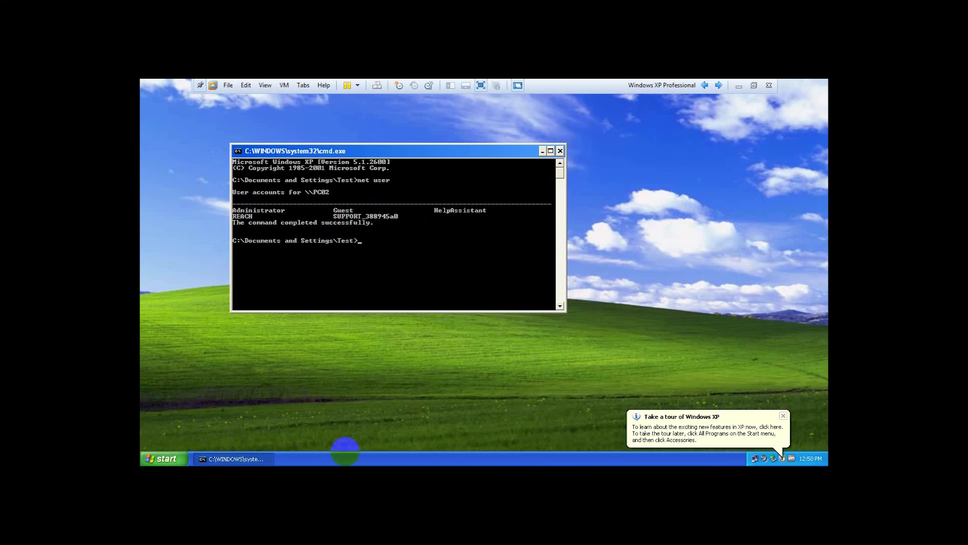
Browse Local Users and Groups > Users in Computer Management, then close it.
click(161, 456)
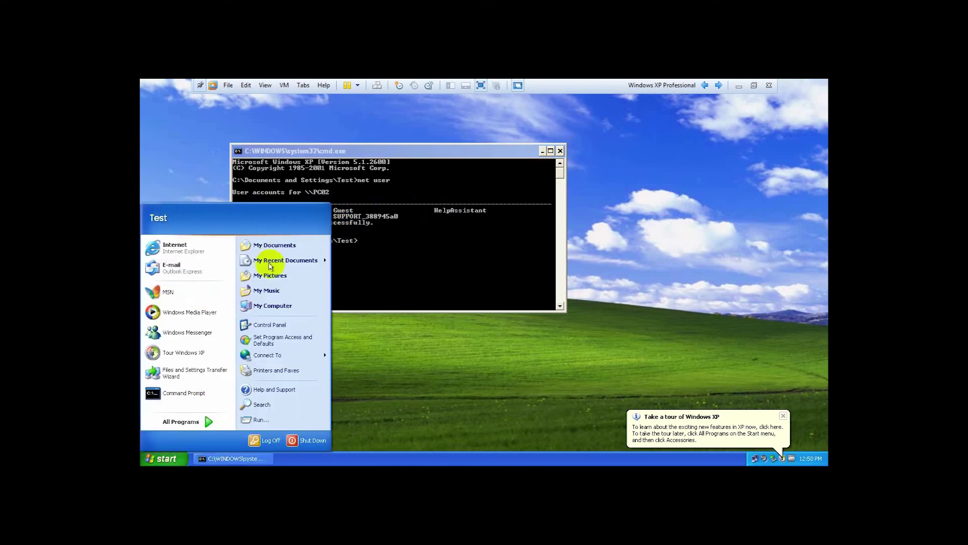
right_click(270, 306)
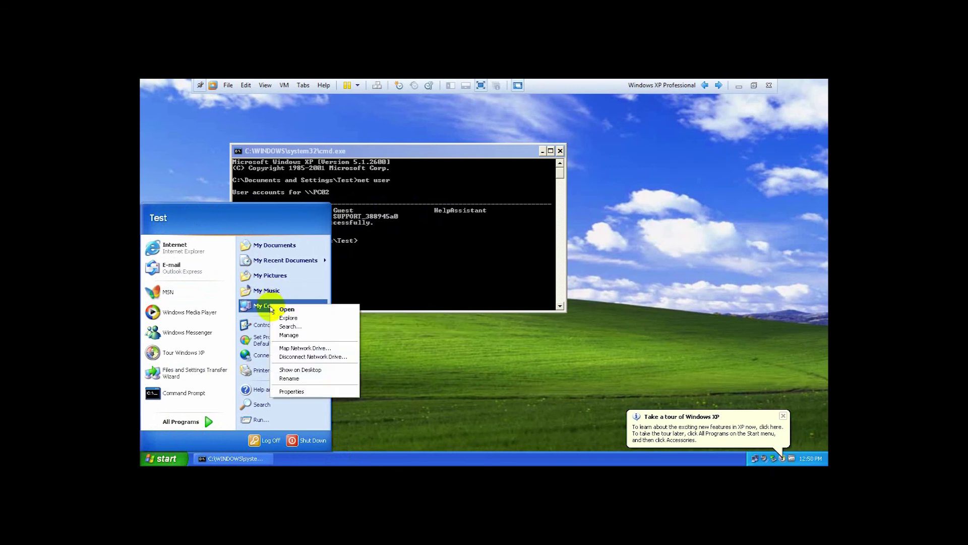
click(288, 336)
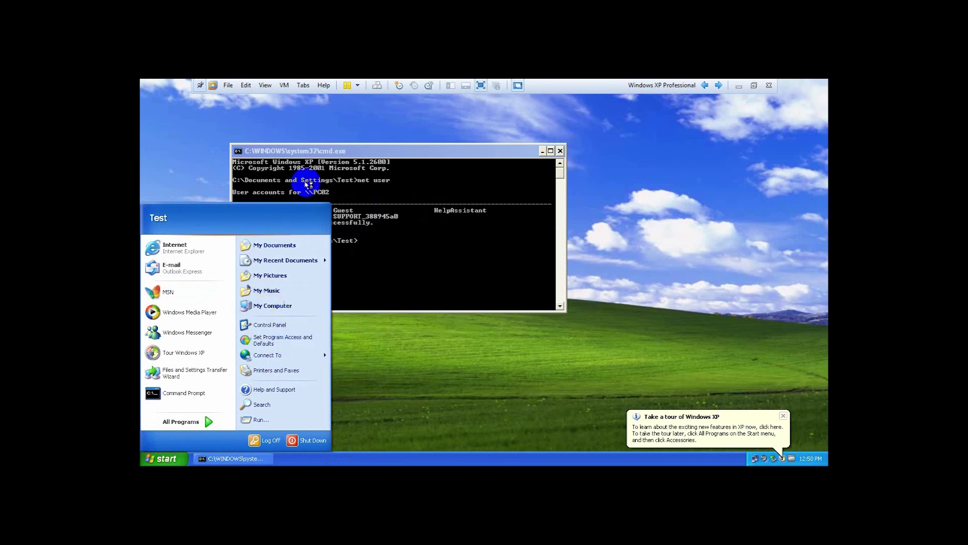
click(214, 199)
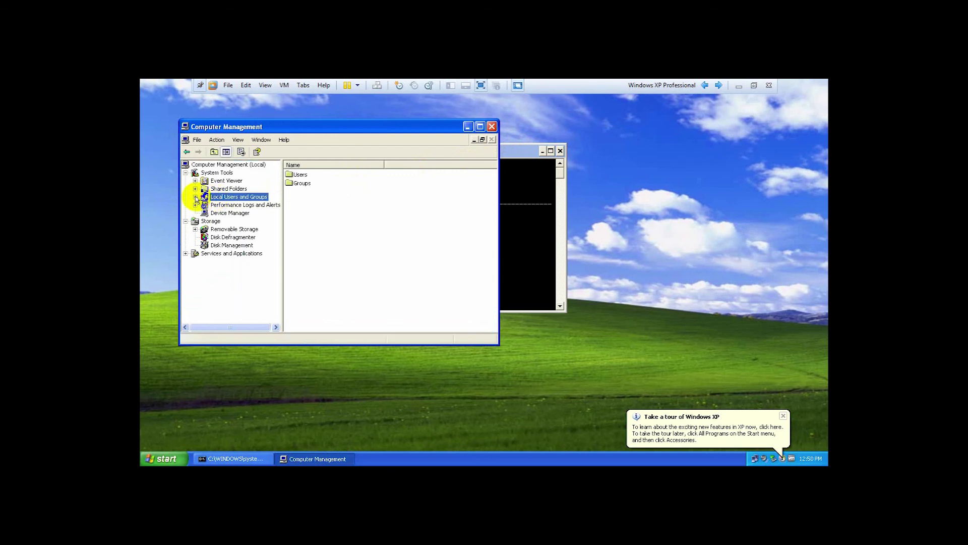
click(195, 196)
click(225, 206)
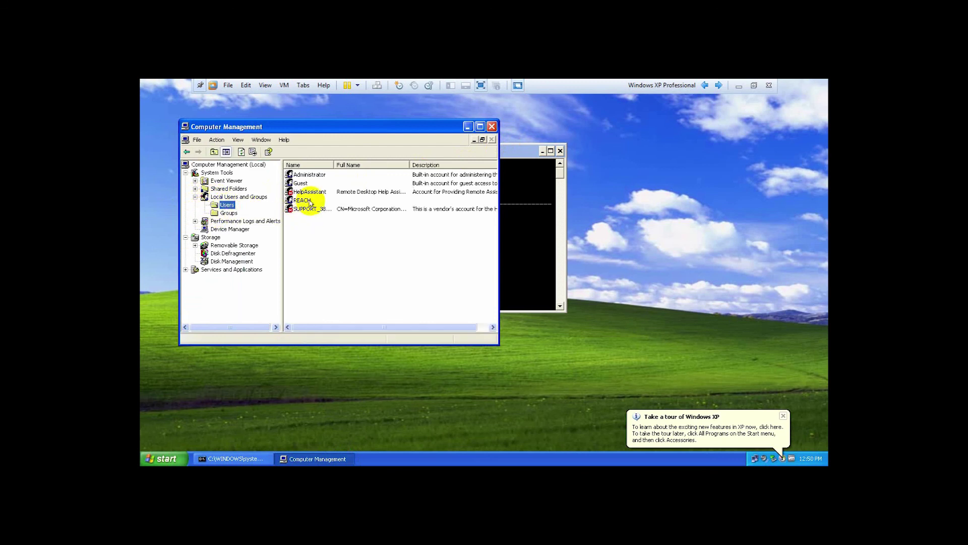
click(301, 200)
click(301, 229)
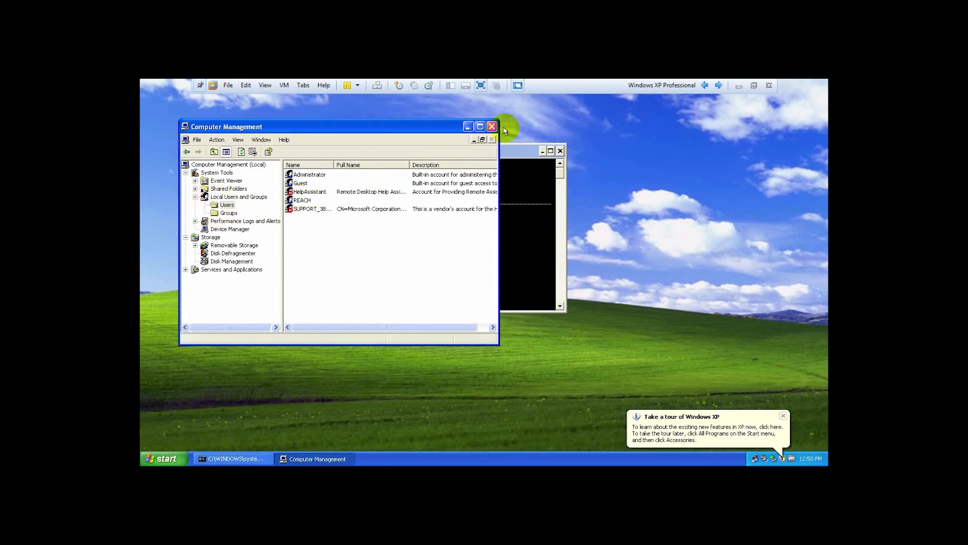
click(492, 127)
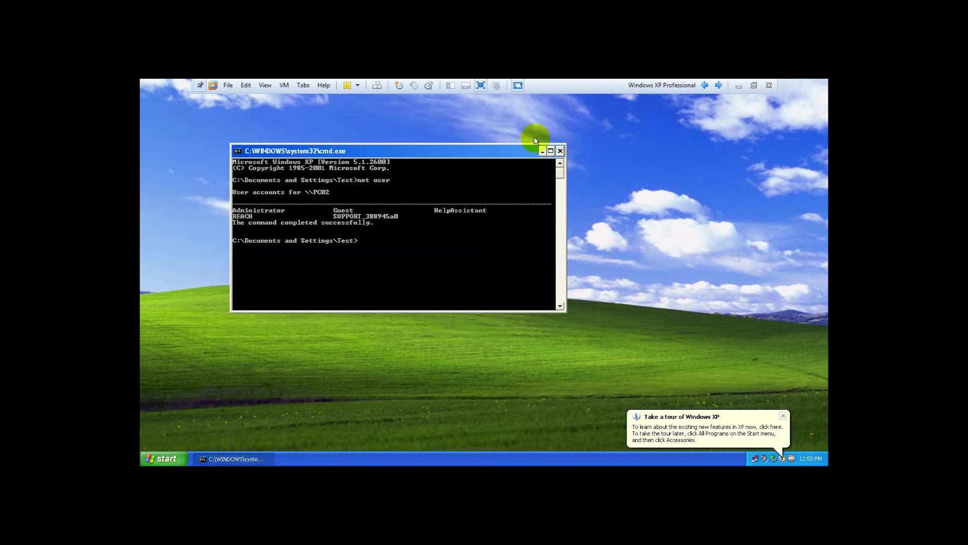
Review PC02.setec.edu on the System Properties Computer Name tab, then Cancel.
click(163, 458)
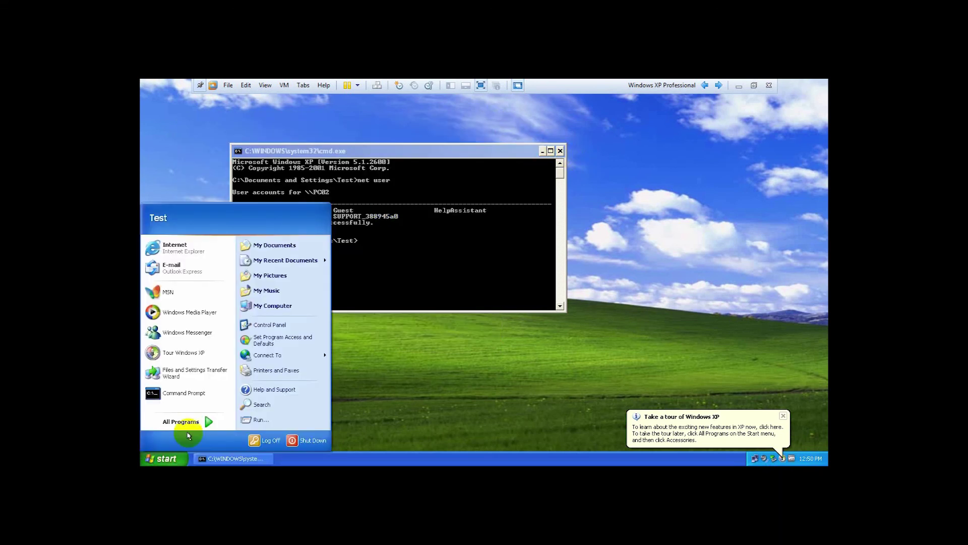
right_click(284, 309)
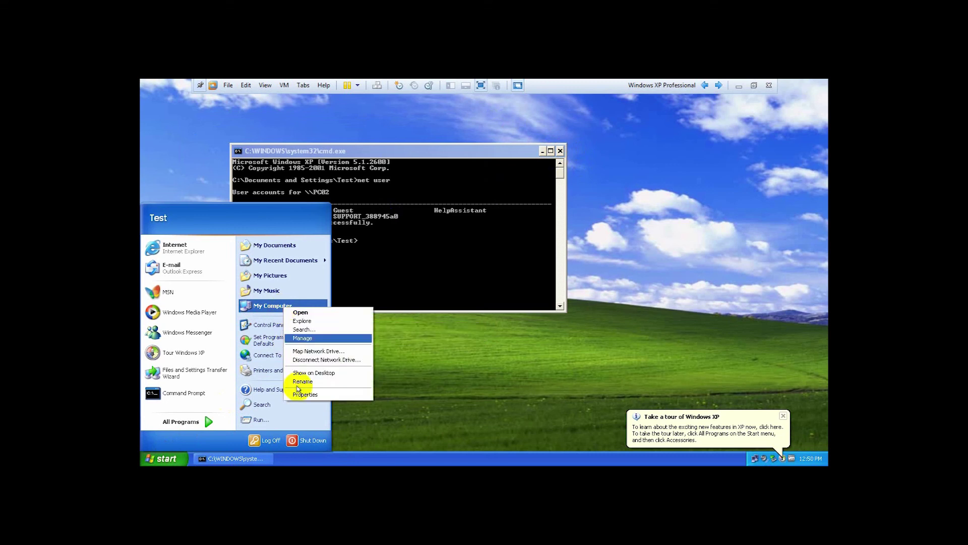
click(305, 392)
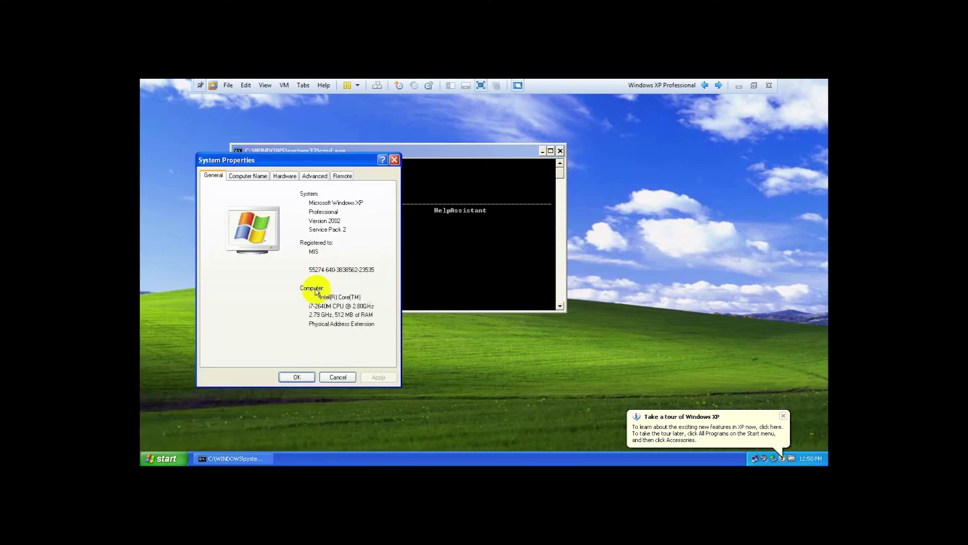
click(254, 178)
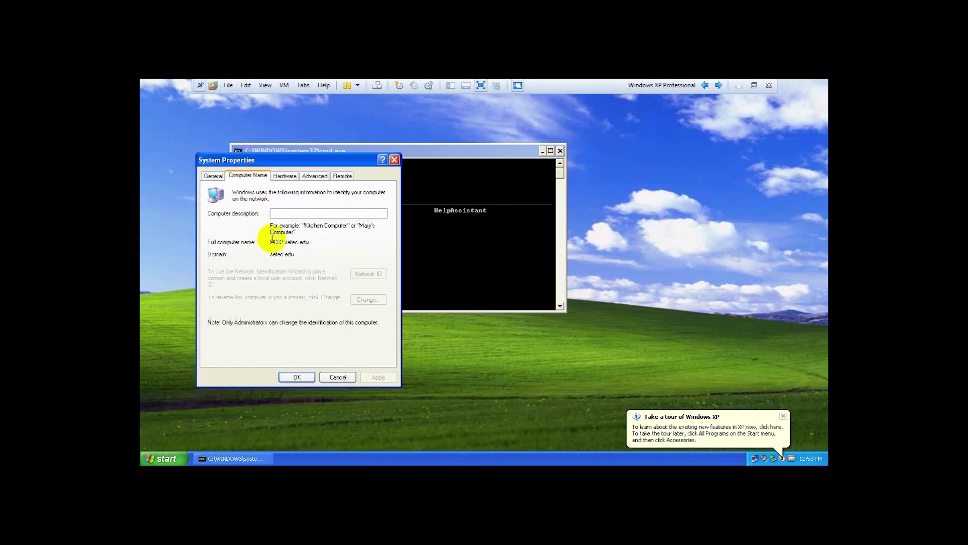
mouse_move(276, 243)
mouse_down()
mouse_move(307, 244)
mouse_move(249, 242)
mouse_move(288, 242)
mouse_move(270, 242)
mouse_up()
click(313, 243)
click(309, 243)
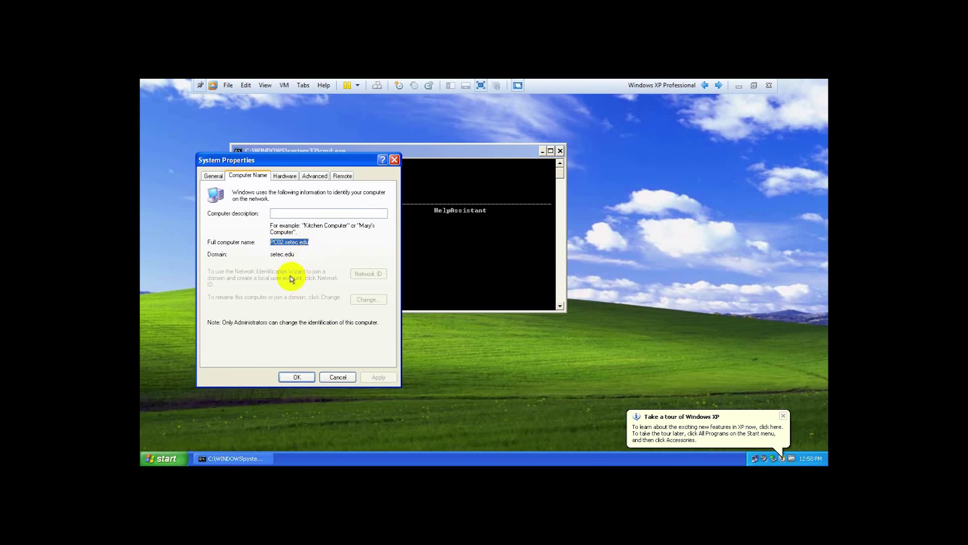
click(332, 380)
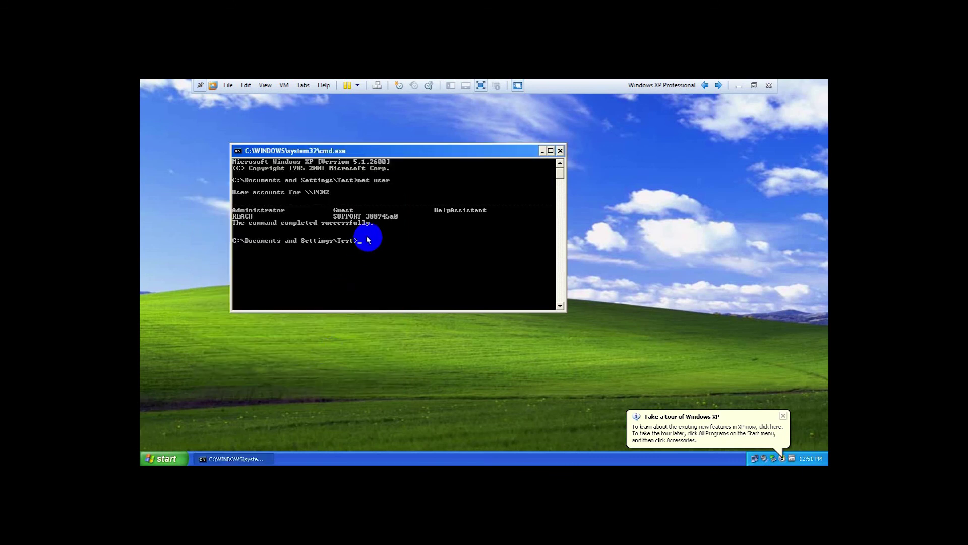
Run hostname in the XP command prompt to confirm PC02, then close the console.
text(ho)
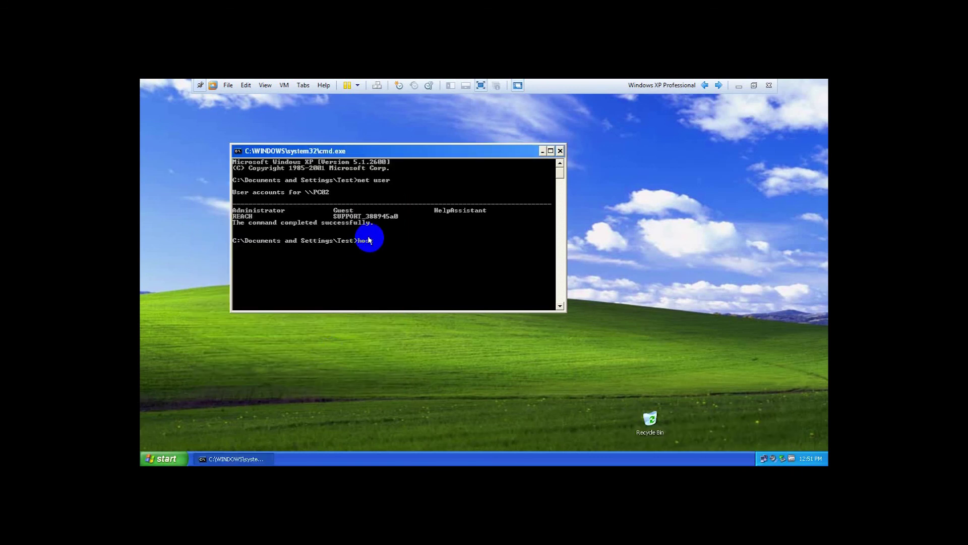
text(stname)
key(Return)
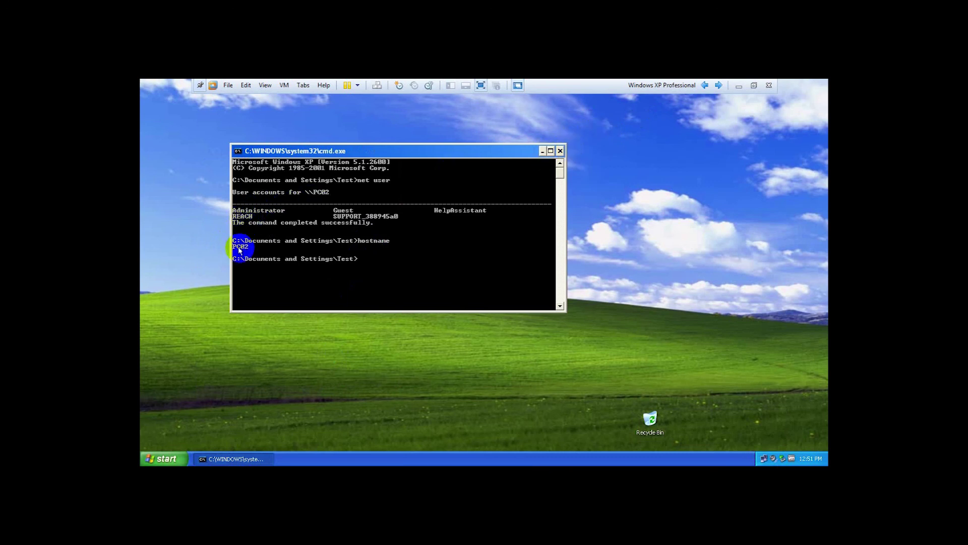
click(560, 151)
Log the Test user off Windows XP from the Start menu.
click(161, 458)
click(267, 440)
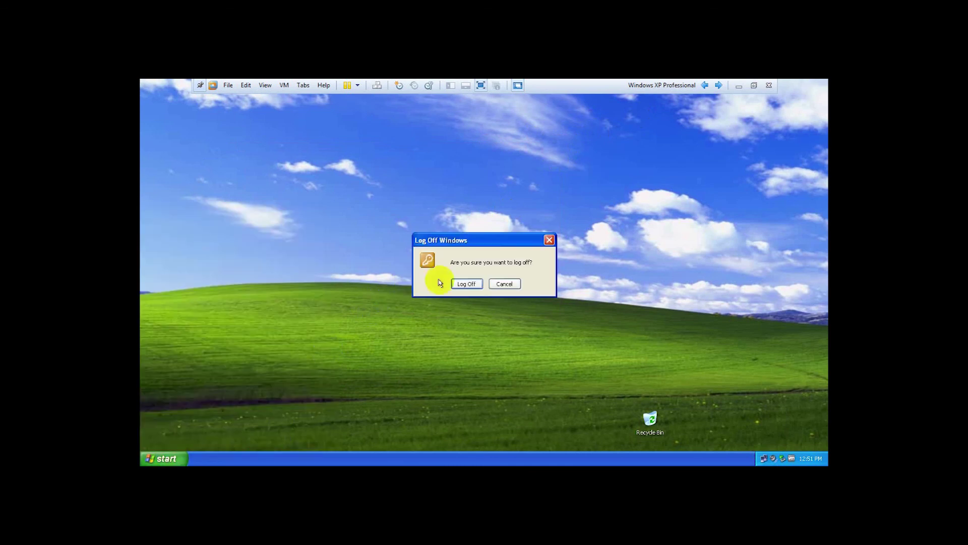
click(470, 281)
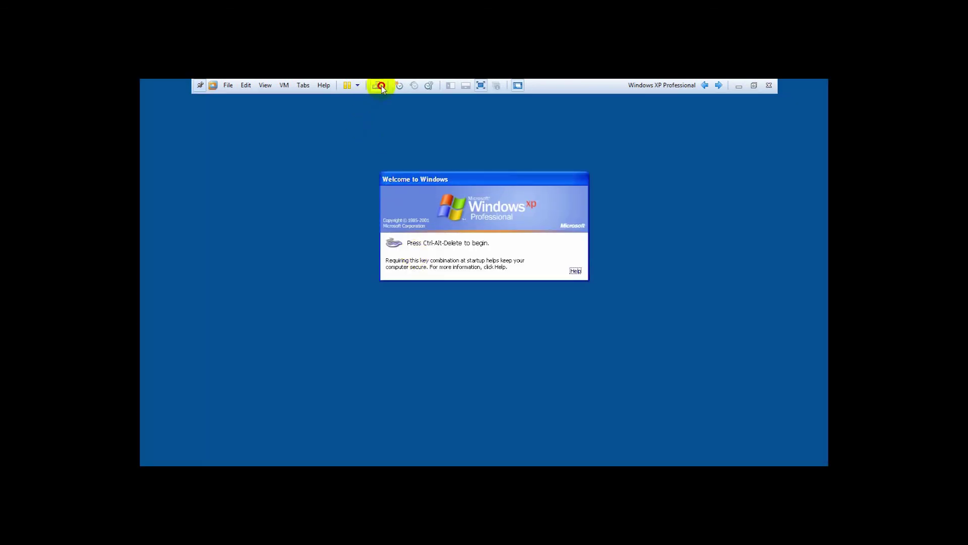
Log on to Windows XP with Log on to set to PC02 (this computer) instead of SETEC.
click(380, 86)
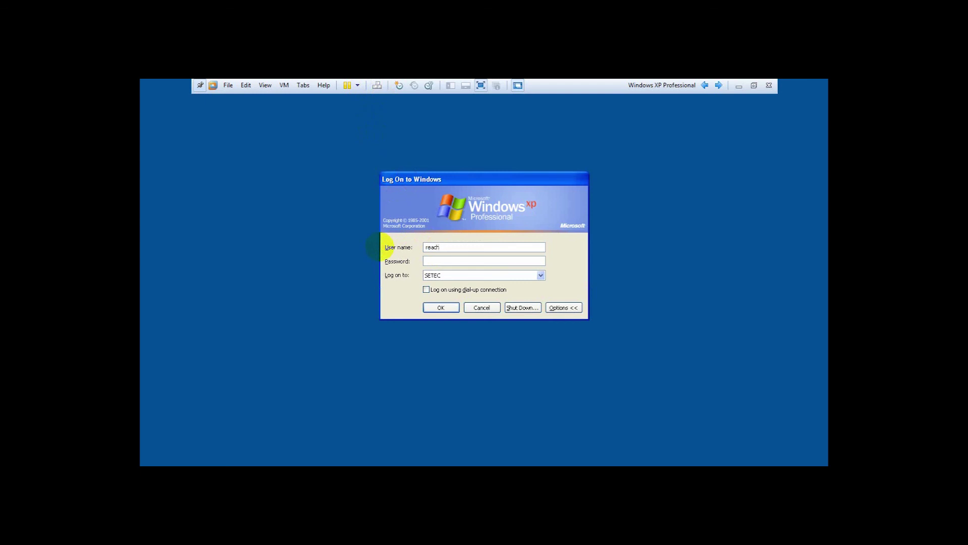
click(434, 275)
click(439, 288)
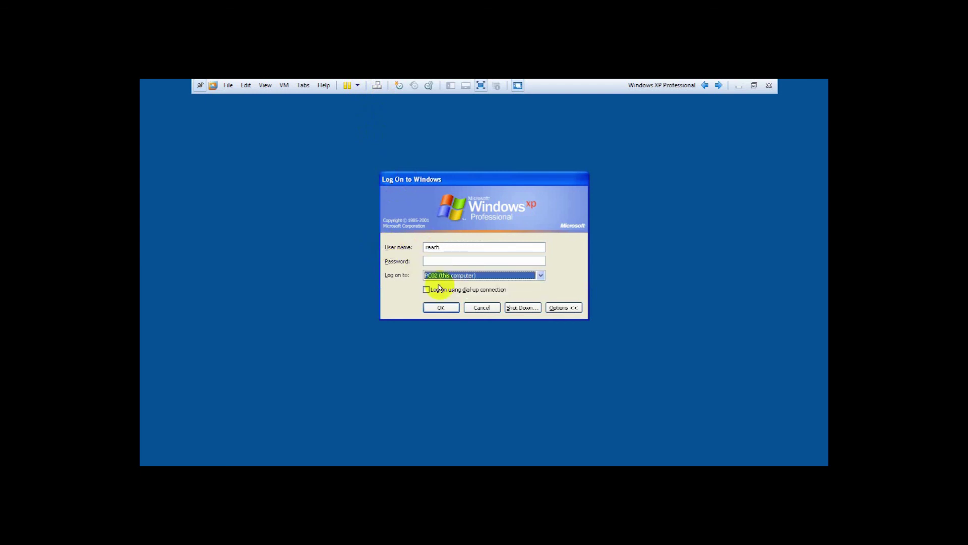
click(439, 307)
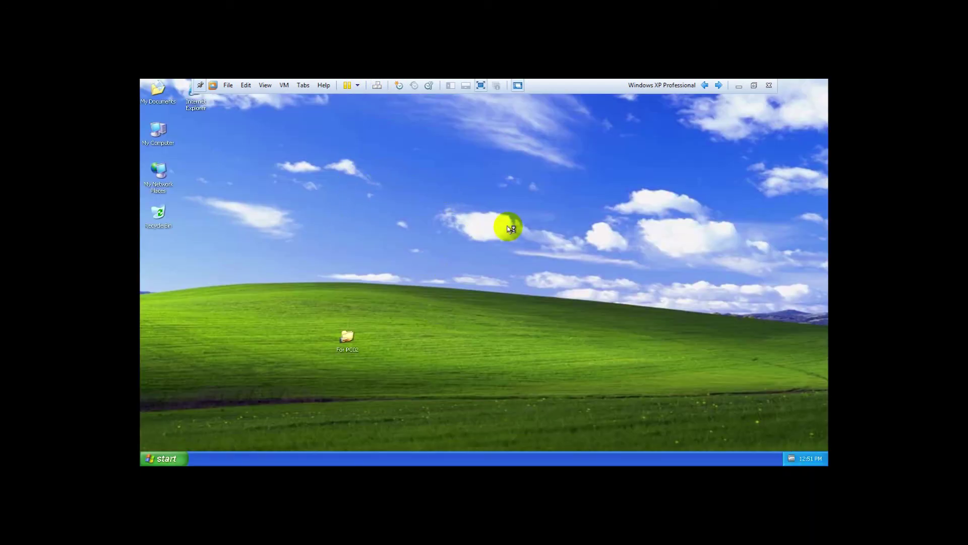
Check the signed-in local user in the Start menu, then switch to the Windows 7 VM.
click(161, 456)
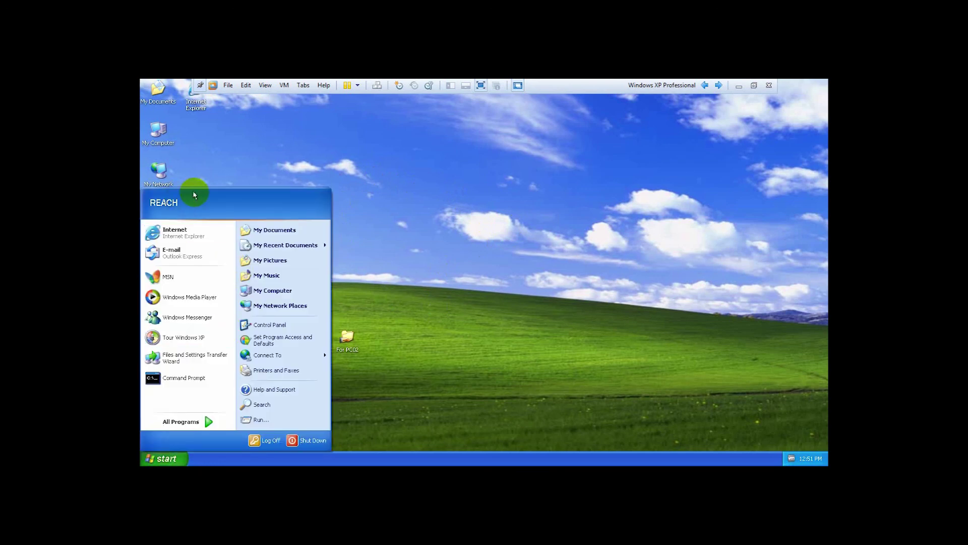
click(515, 212)
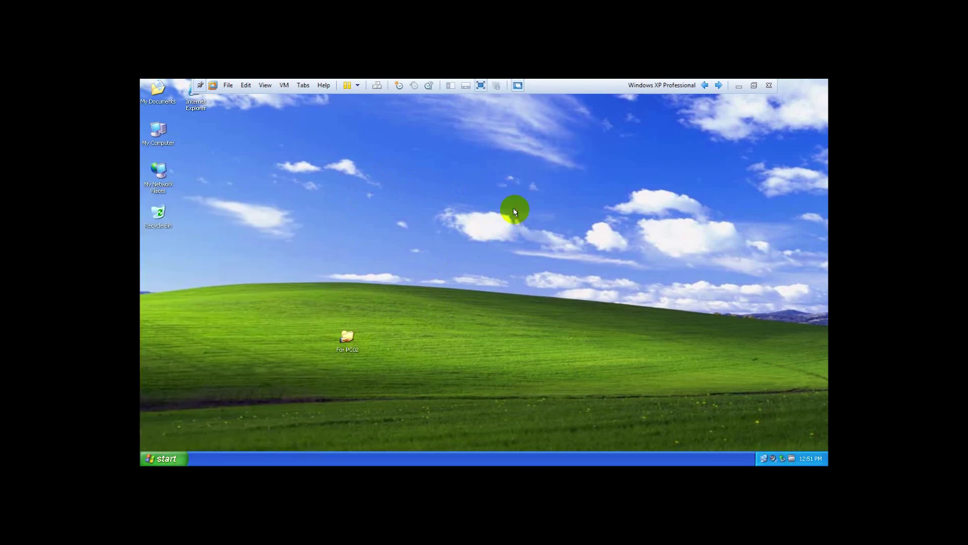
click(719, 86)
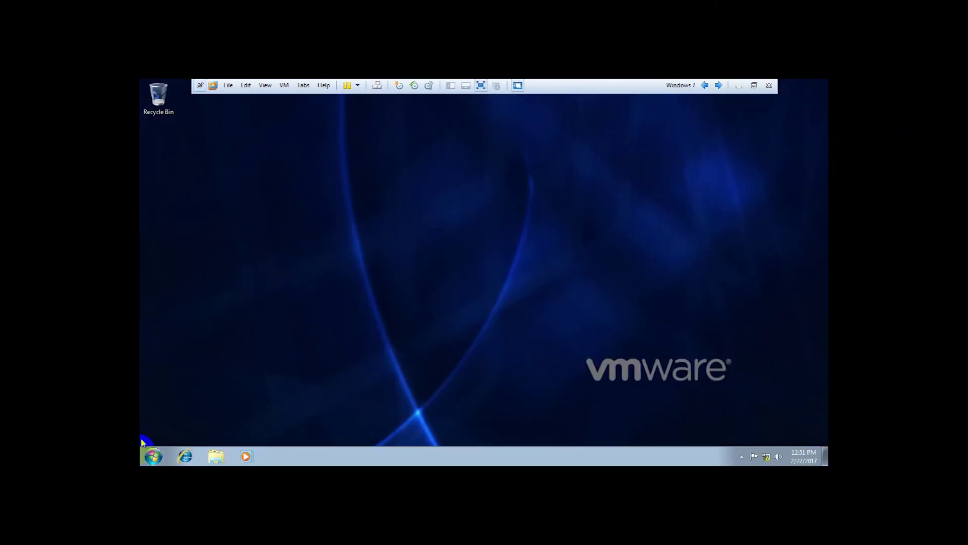
Open Computer Properties to confirm the machine is PC01 in setec.edu.
click(157, 459)
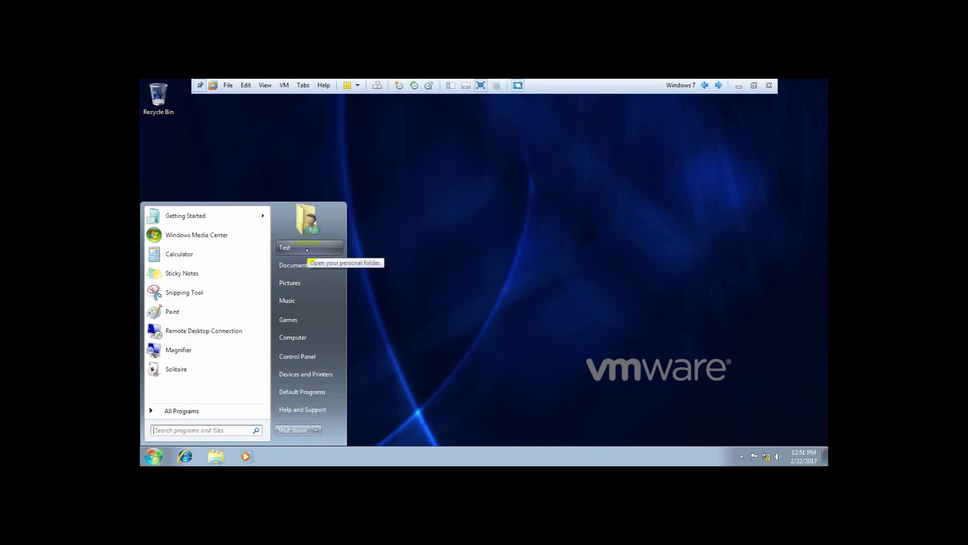
click(491, 225)
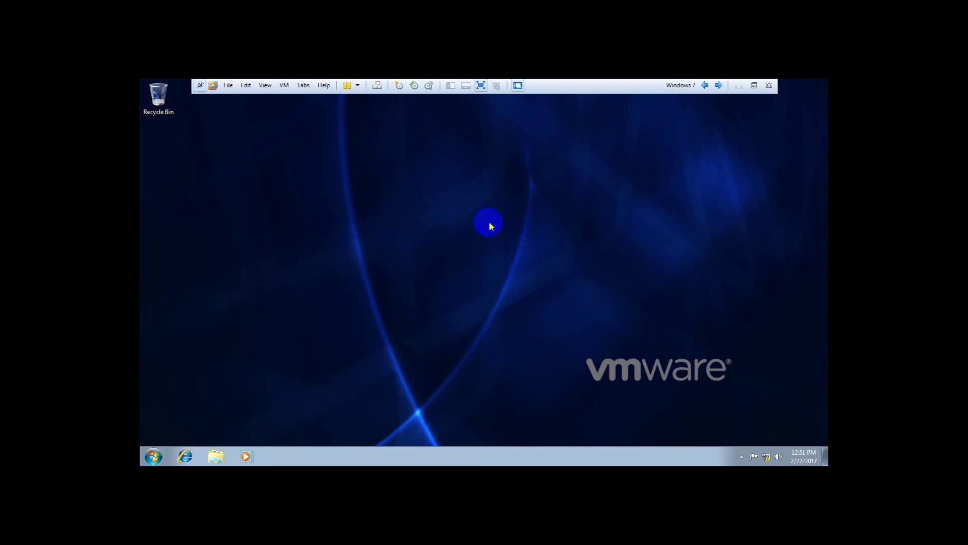
click(154, 457)
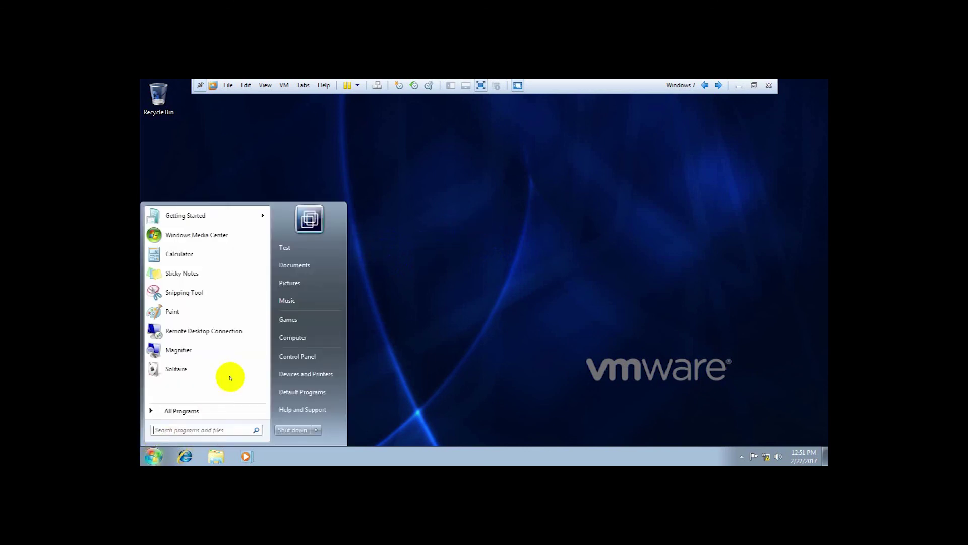
right_click(309, 337)
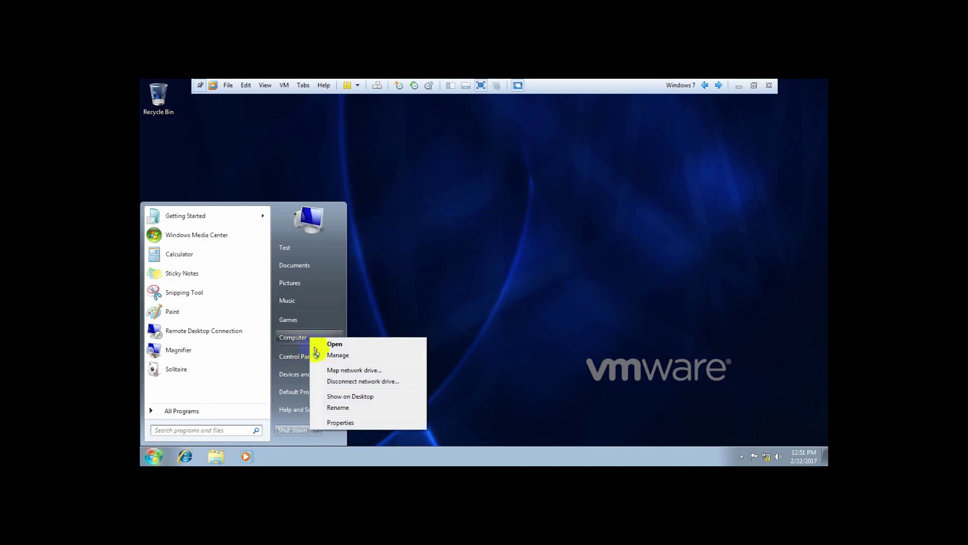
click(337, 422)
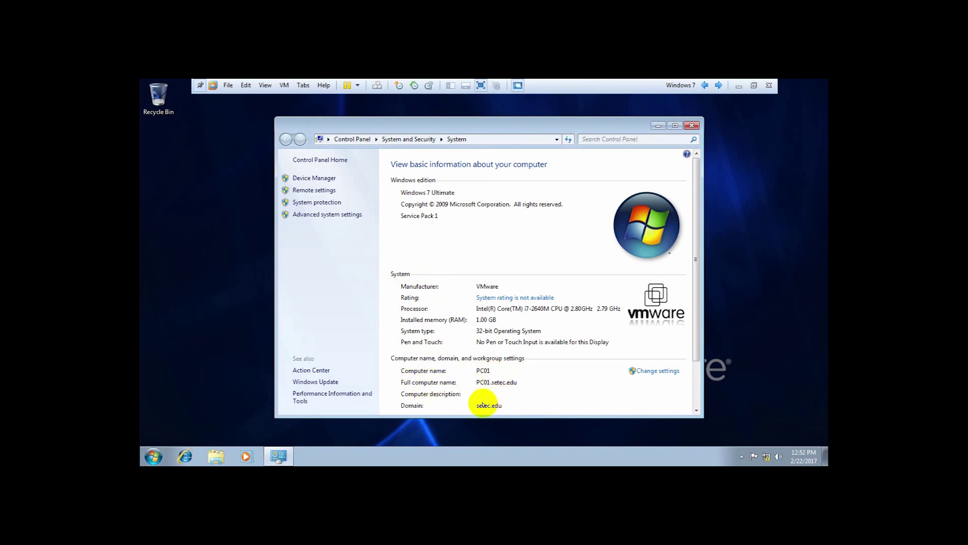
click(688, 126)
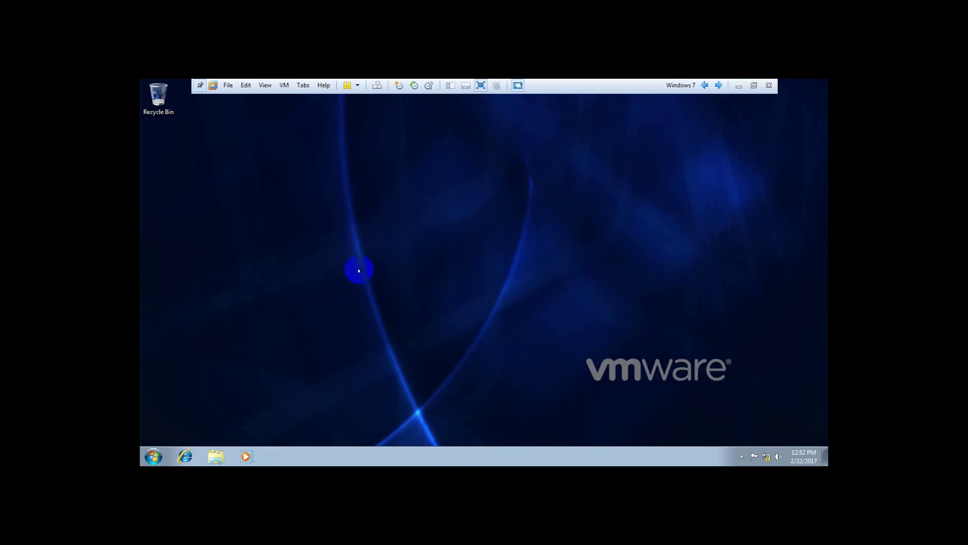
Run net user and hostname in cmd, listing PC01's local accounts, then close the console.
key(super+r)
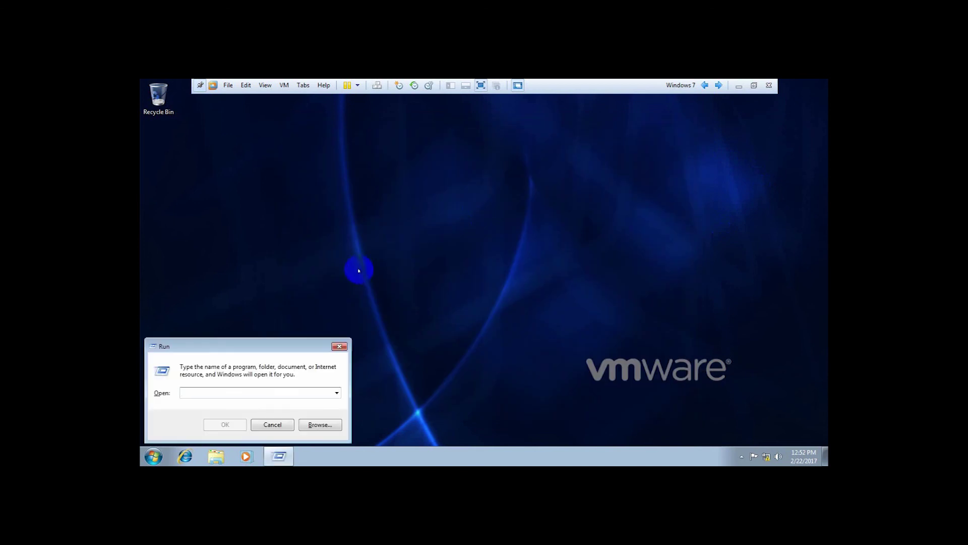
text(cmd)
key(Return)
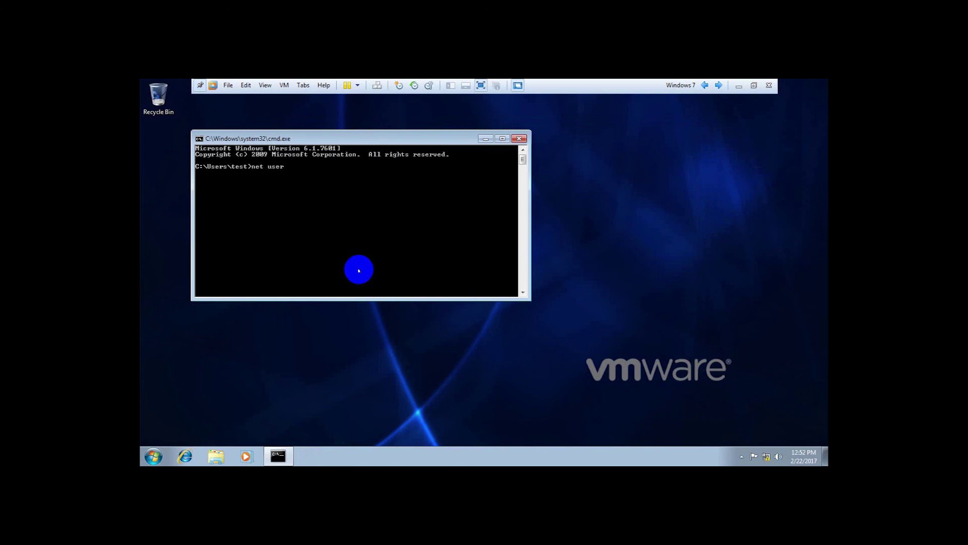
key(Return)
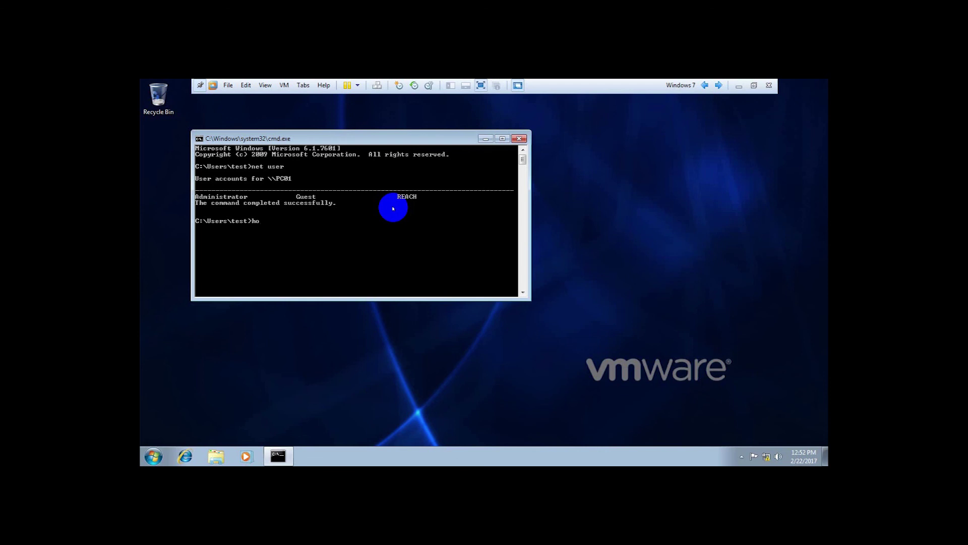
key(Return)
click(519, 137)
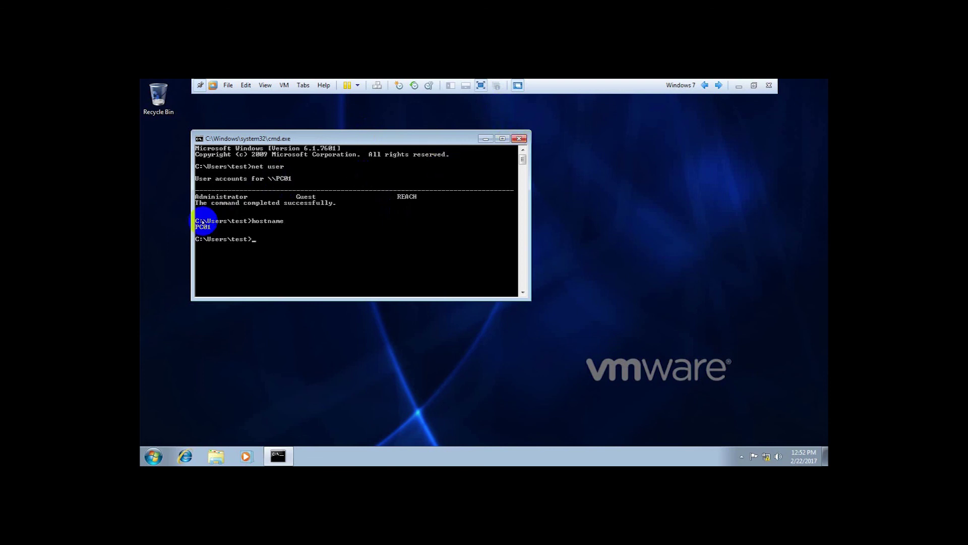
click(519, 138)
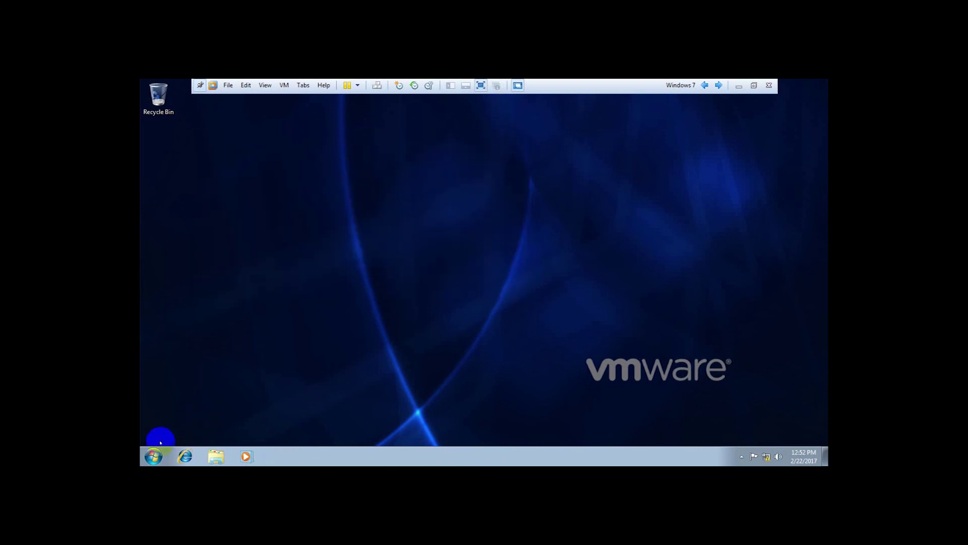
Log off Windows 7 from the Start menu's Shut down options.
click(150, 456)
click(316, 429)
click(347, 398)
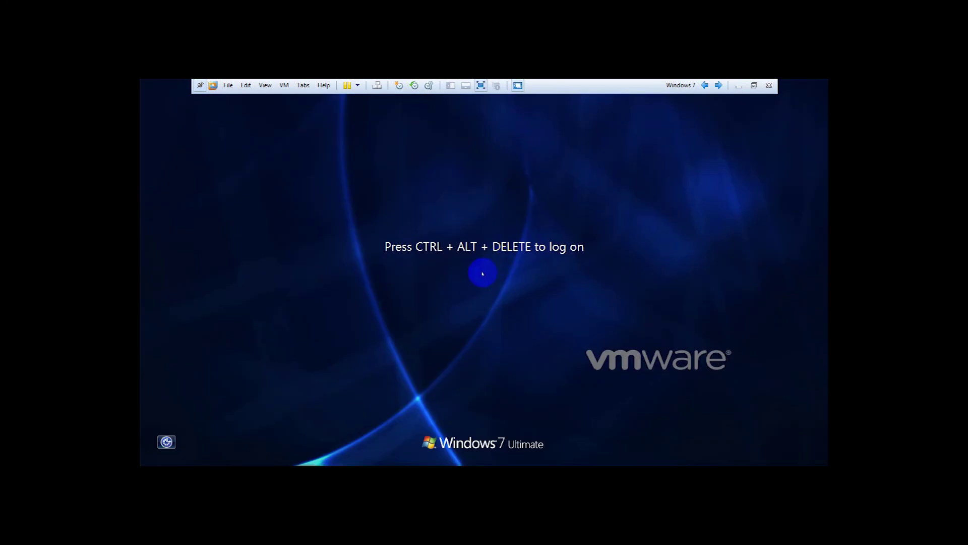
Send Ctrl+Alt+Del and open the Other User sign-in form targeting SETEC.
click(378, 86)
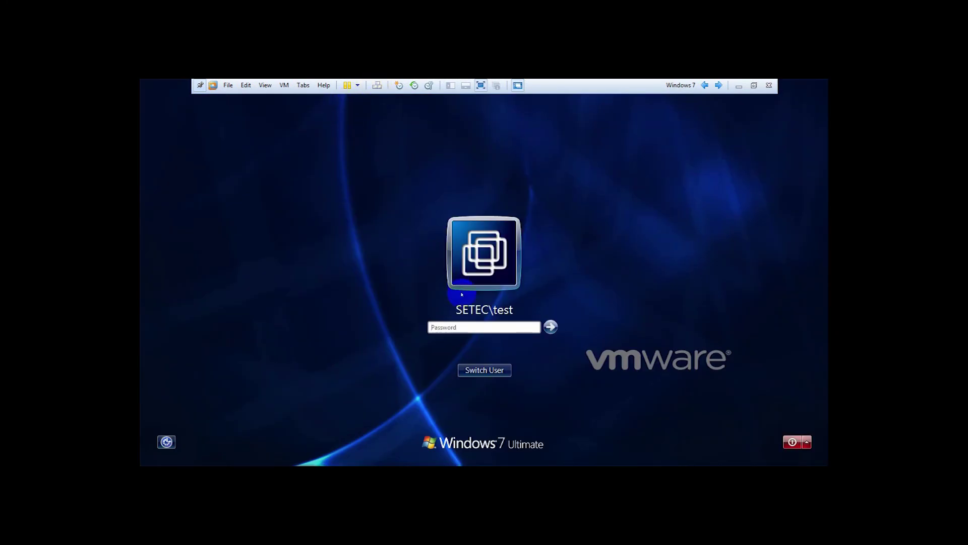
click(462, 329)
click(484, 370)
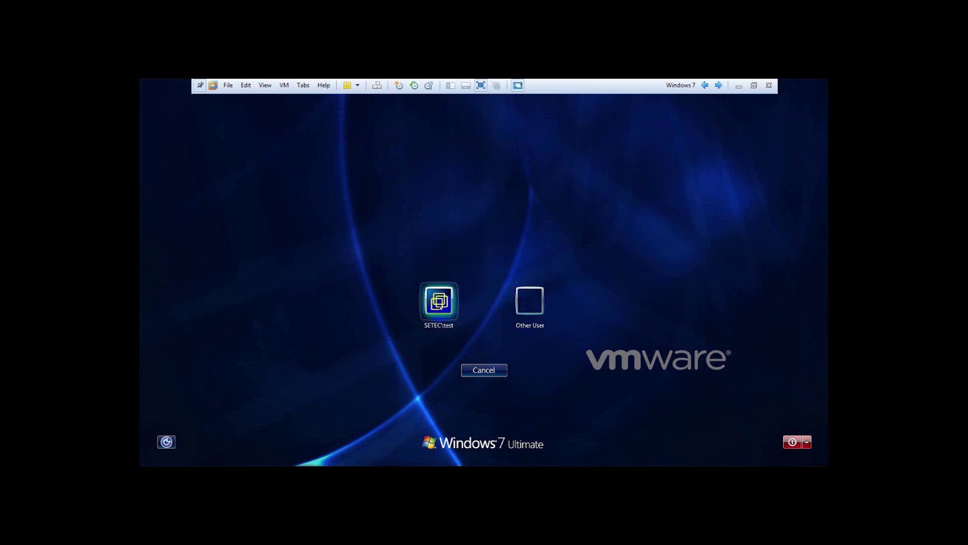
click(430, 329)
click(524, 304)
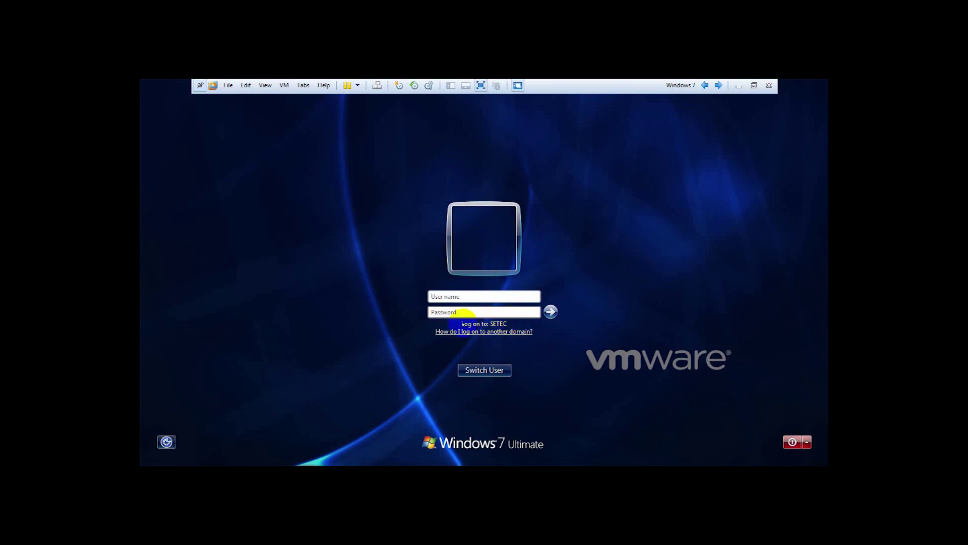
click(705, 86)
Log the local user off Windows XP.
click(166, 457)
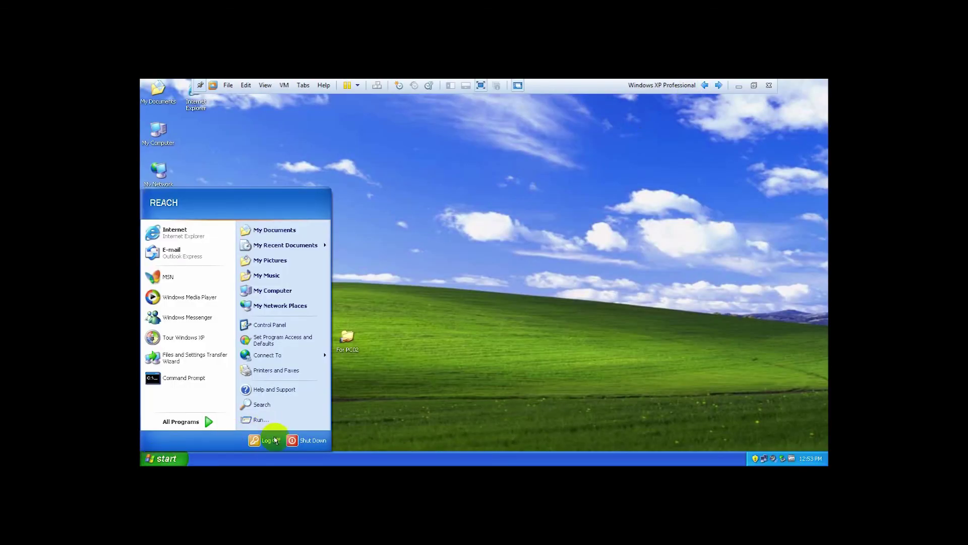
click(266, 440)
click(465, 282)
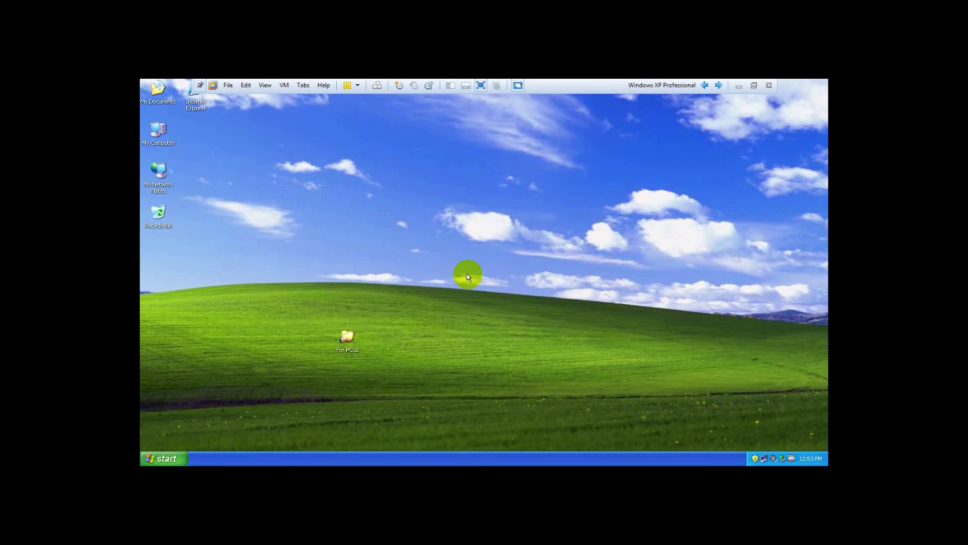
click(432, 284)
click(394, 301)
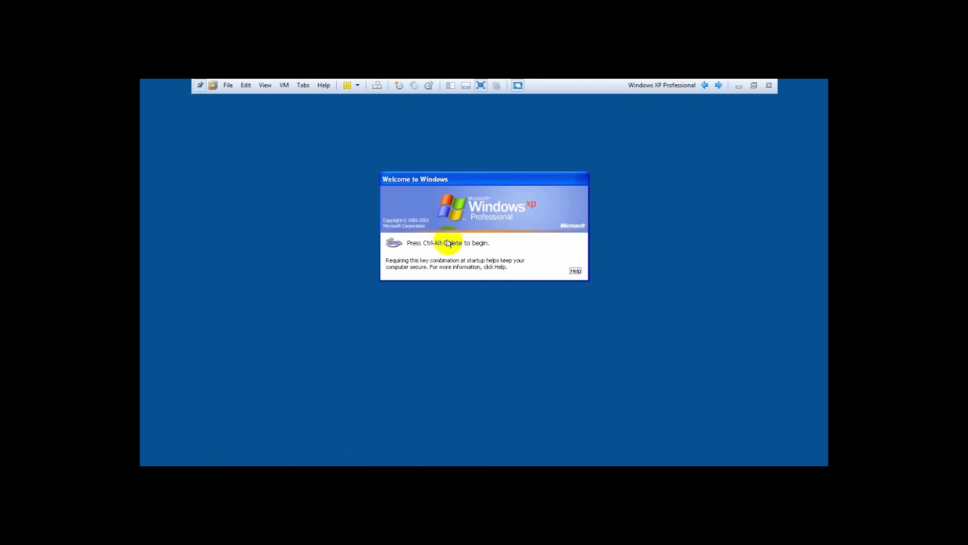
Send Ctrl+Alt+Del and set the XP logon dialog's Log on to field to SETEC.
click(376, 87)
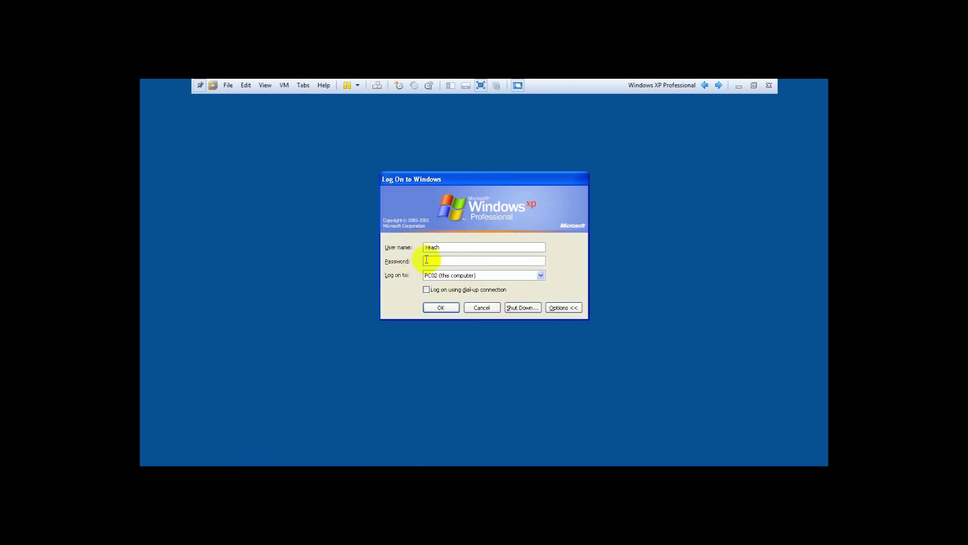
click(447, 276)
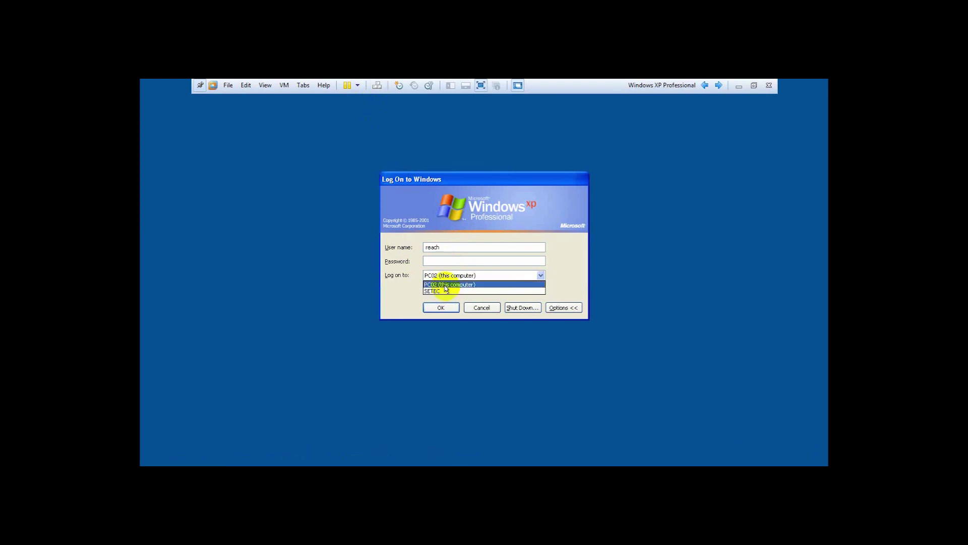
click(446, 285)
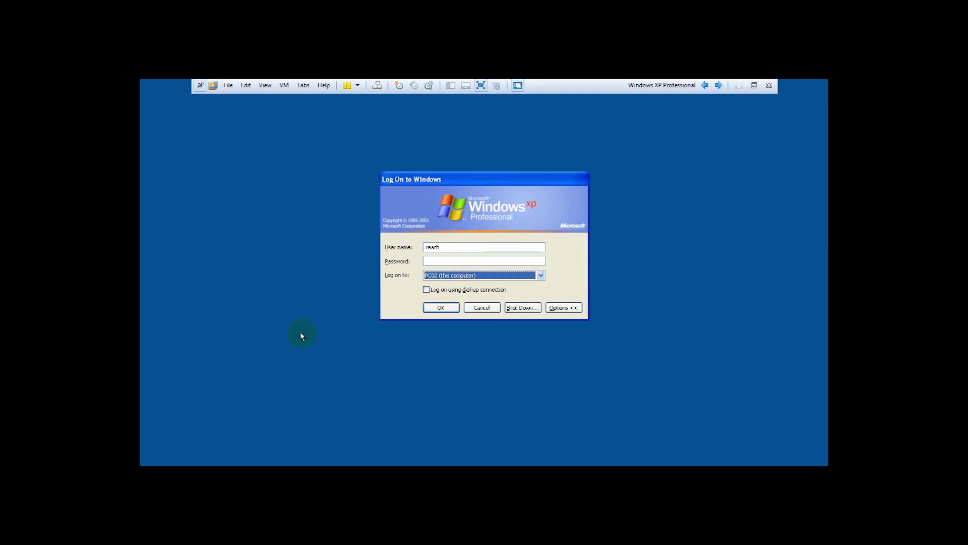
double_click(433, 247)
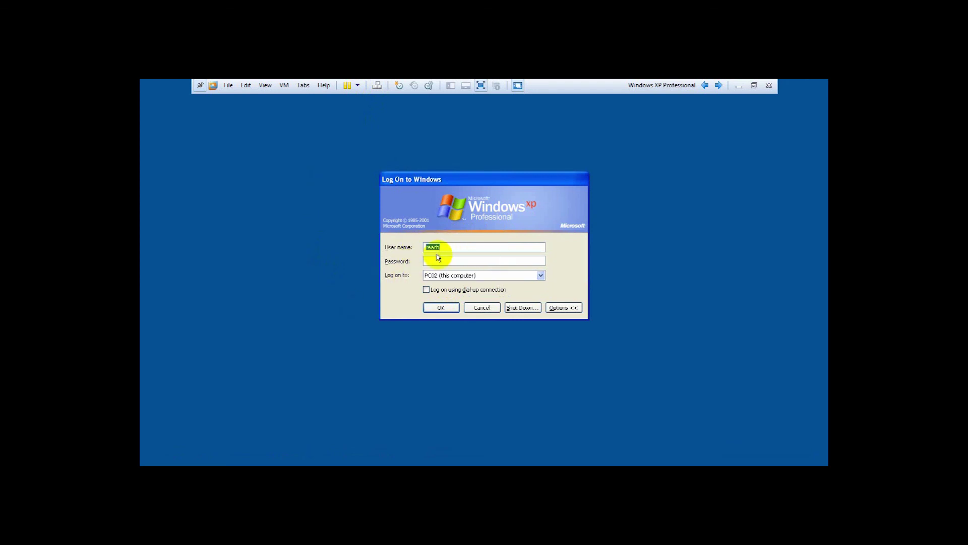
click(432, 275)
click(433, 275)
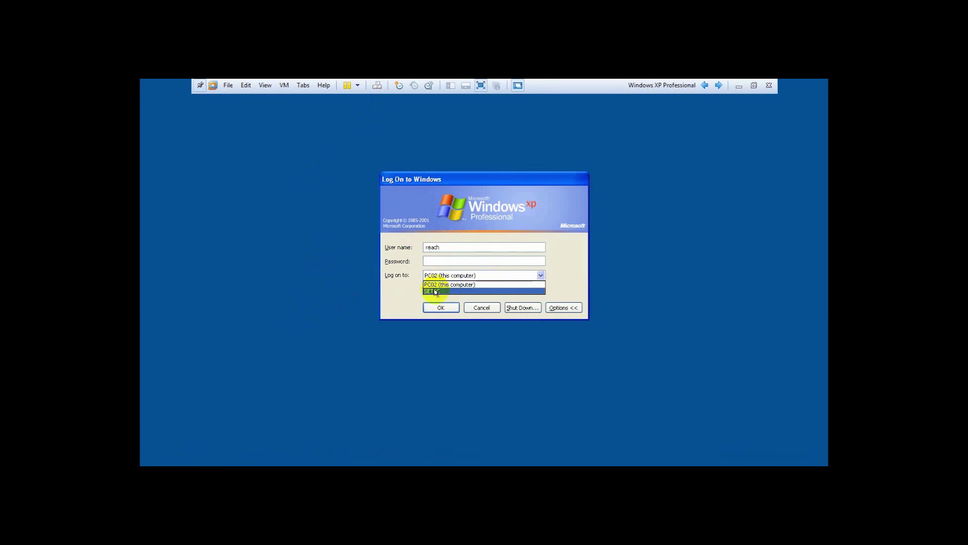
click(434, 291)
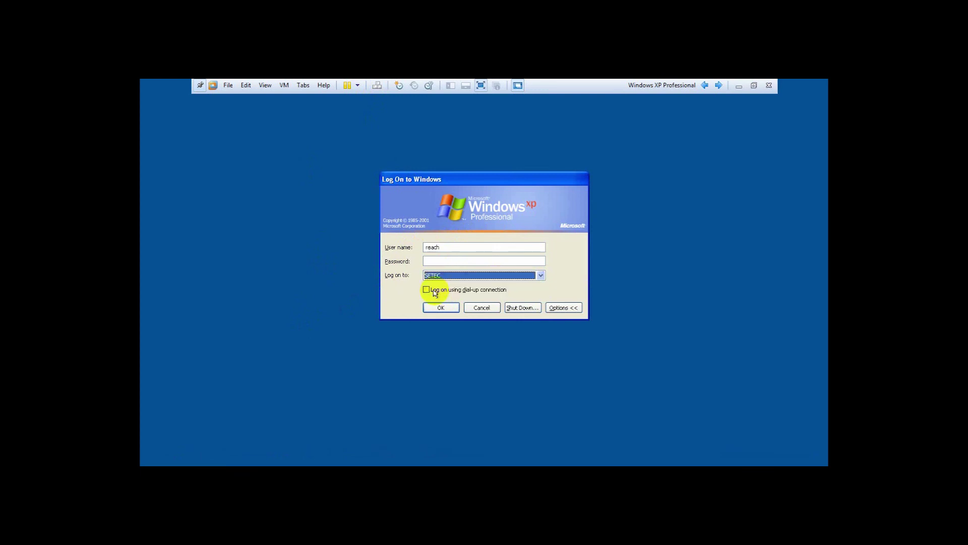
click(441, 247)
double_click(441, 247)
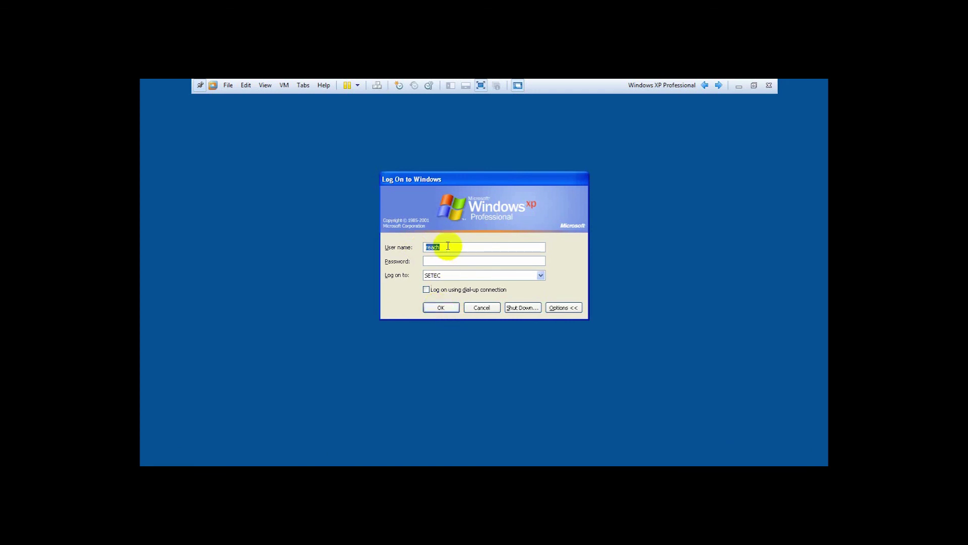
On the Windows 7 VM, submit a local logon whose PC01 prefix is mistyped.
click(719, 86)
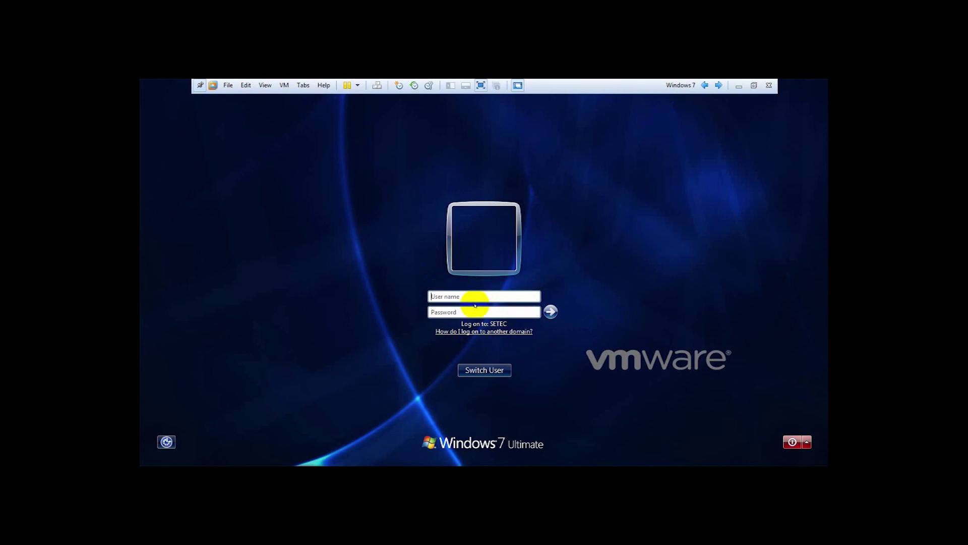
click(474, 296)
text(\)
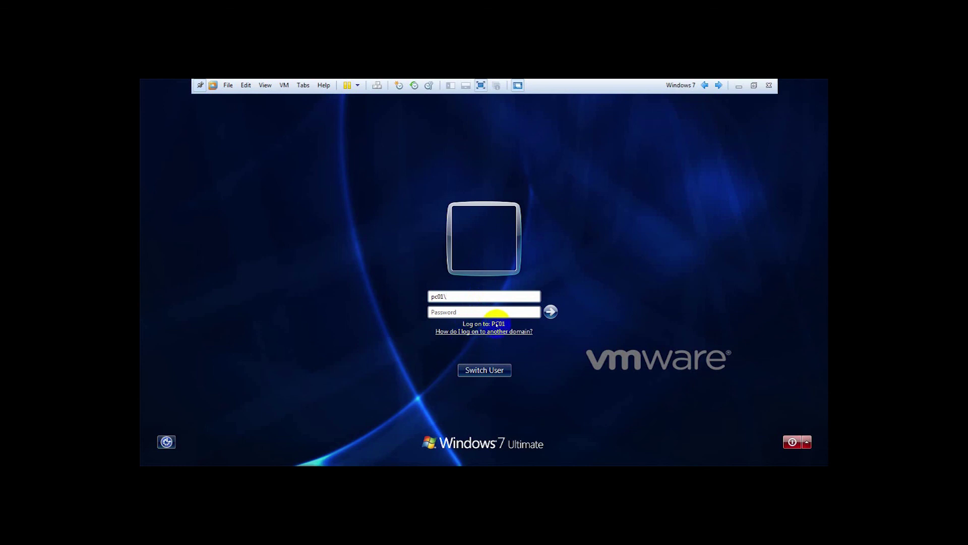
key(BackSpace)
key(BackSpace)
key(BackSpace)
text(1\)
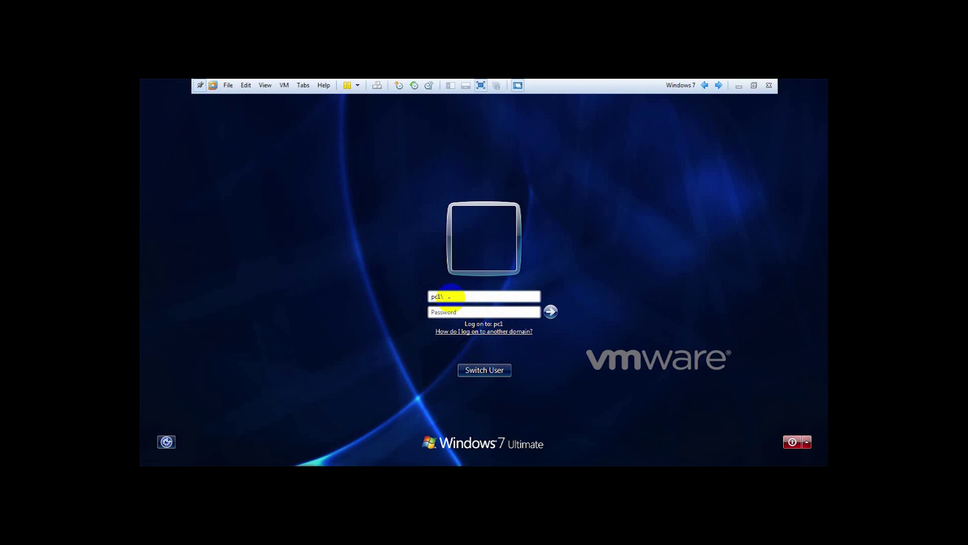
text(reach)
click(549, 311)
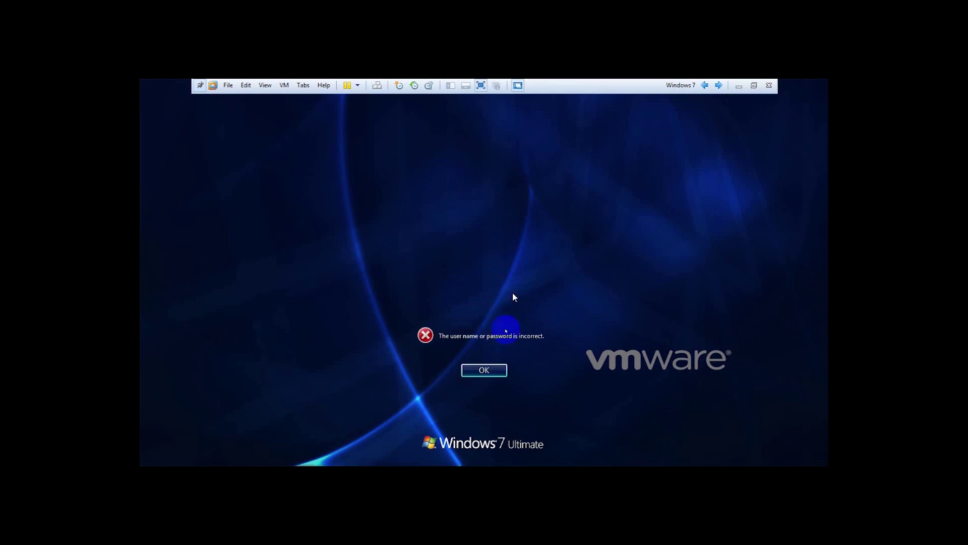
Dismiss the logon error, correct the prefix to pc01\ and submit again.
click(485, 370)
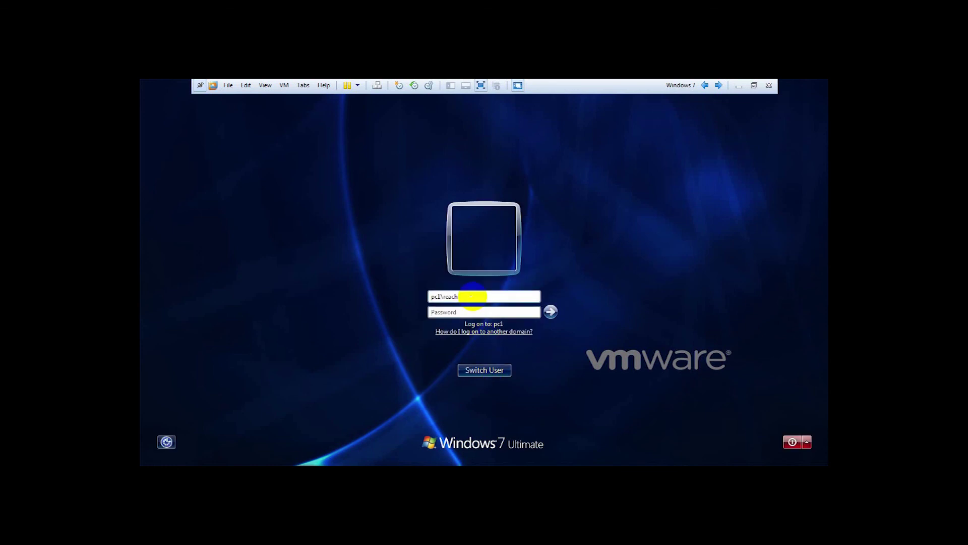
click(436, 296)
text(0)
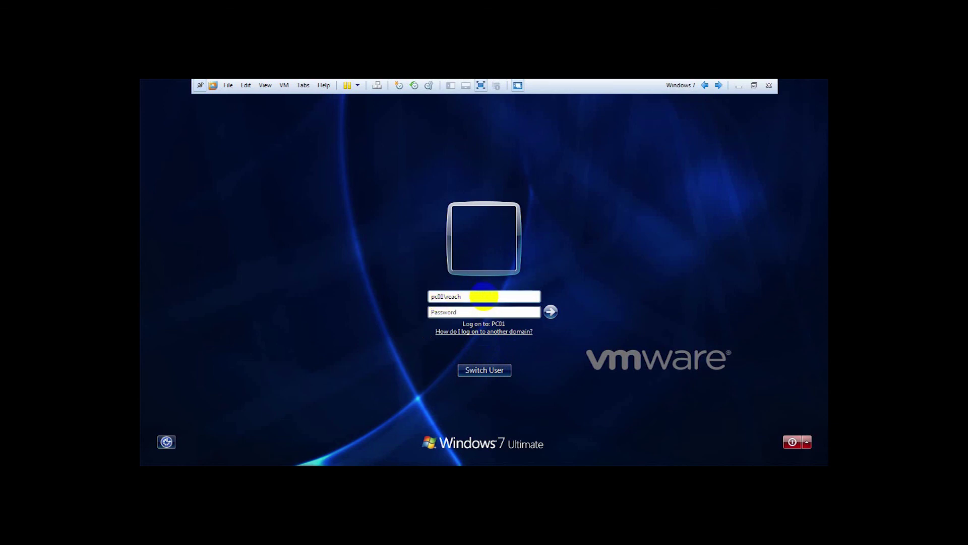
click(549, 311)
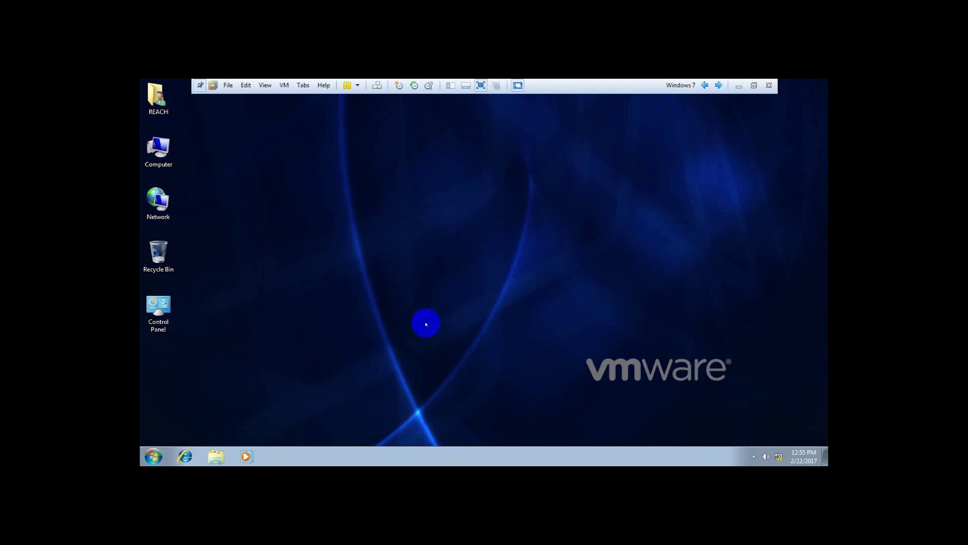
Log off Windows 7 from the Start menu's Shut down options.
click(154, 457)
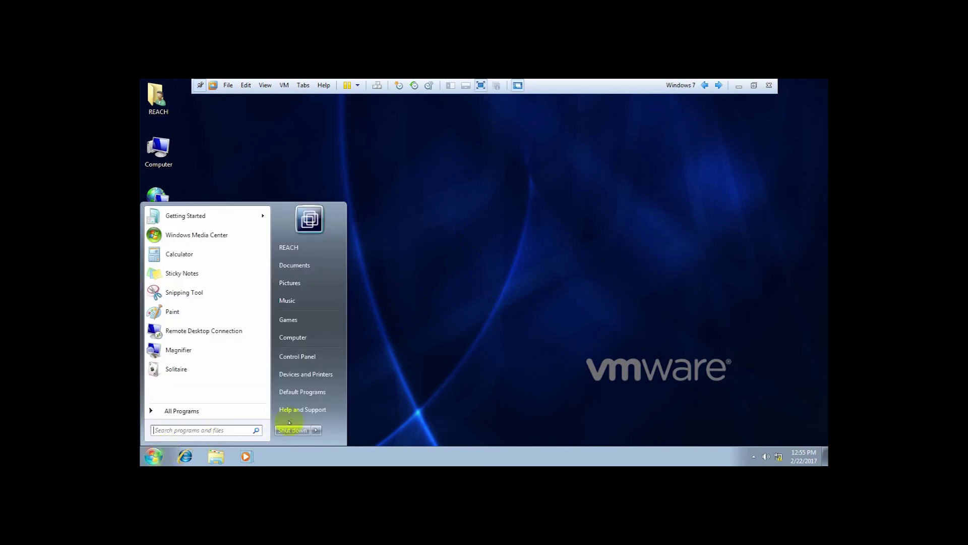
click(316, 430)
click(344, 396)
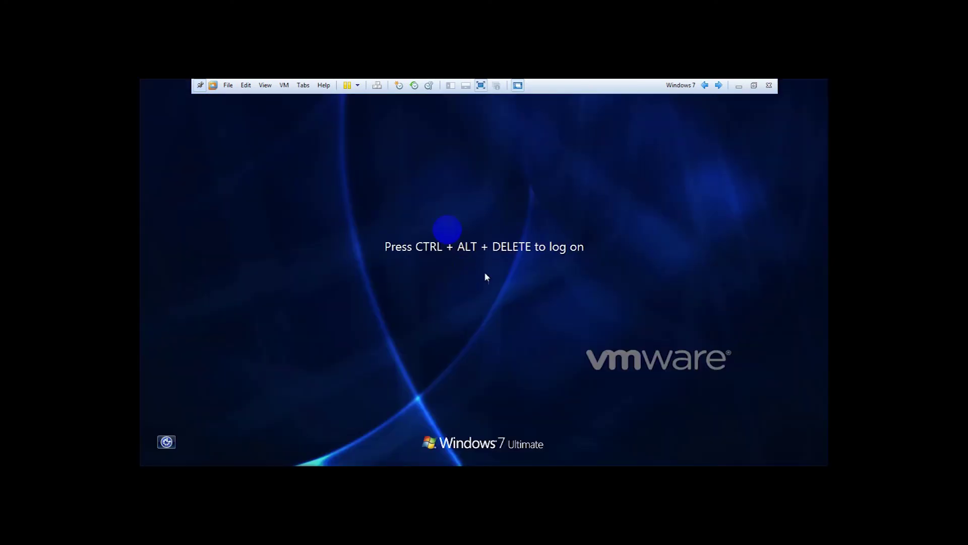
Via Switch User > Other User, log on locally as .\ plus the local user name.
click(377, 86)
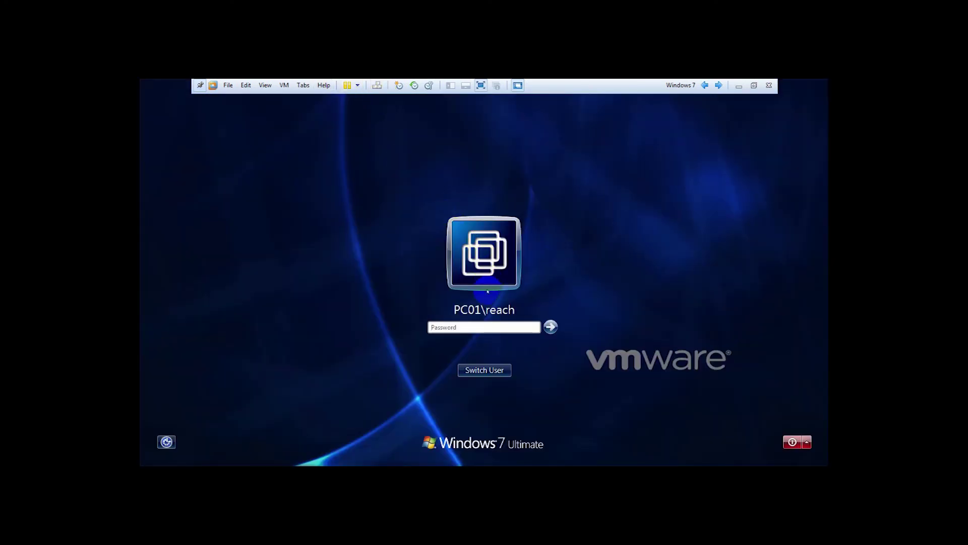
click(479, 370)
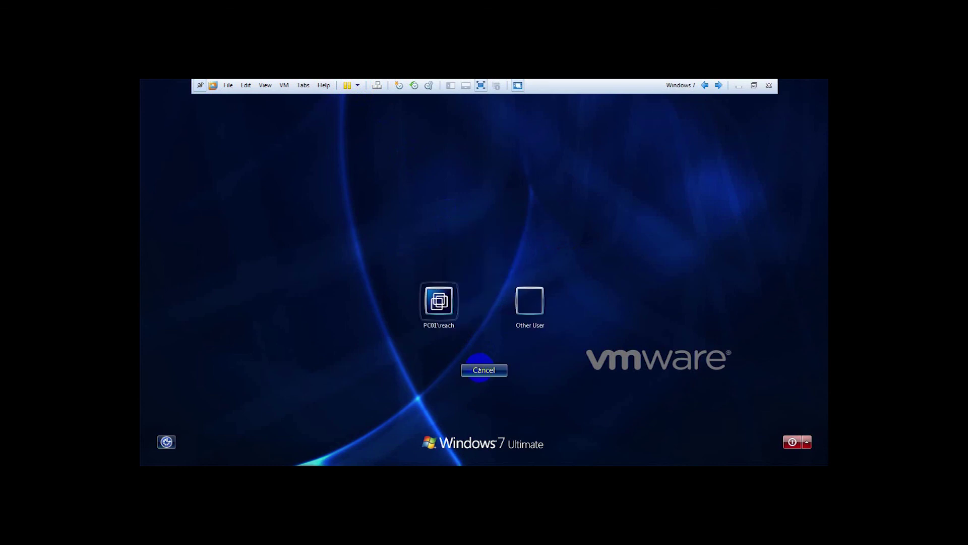
click(530, 300)
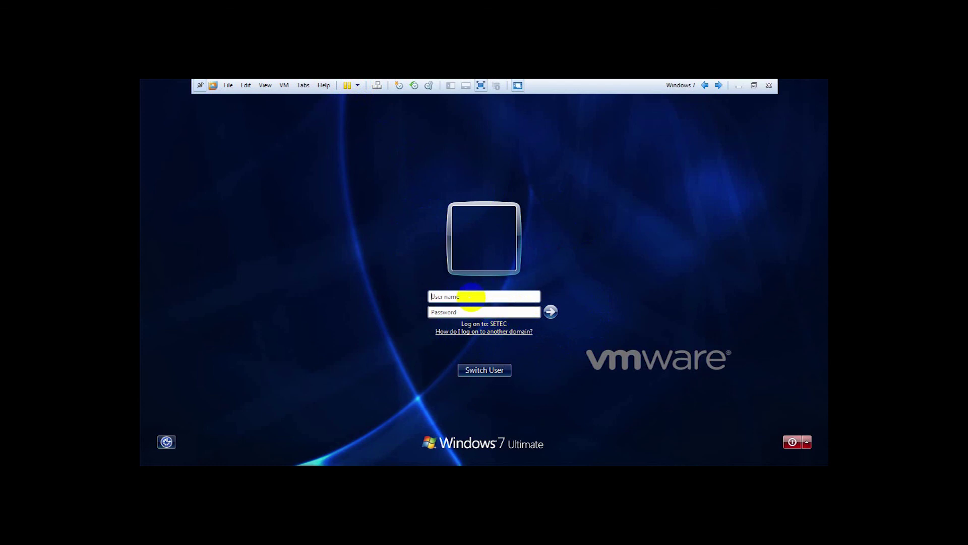
text(j)
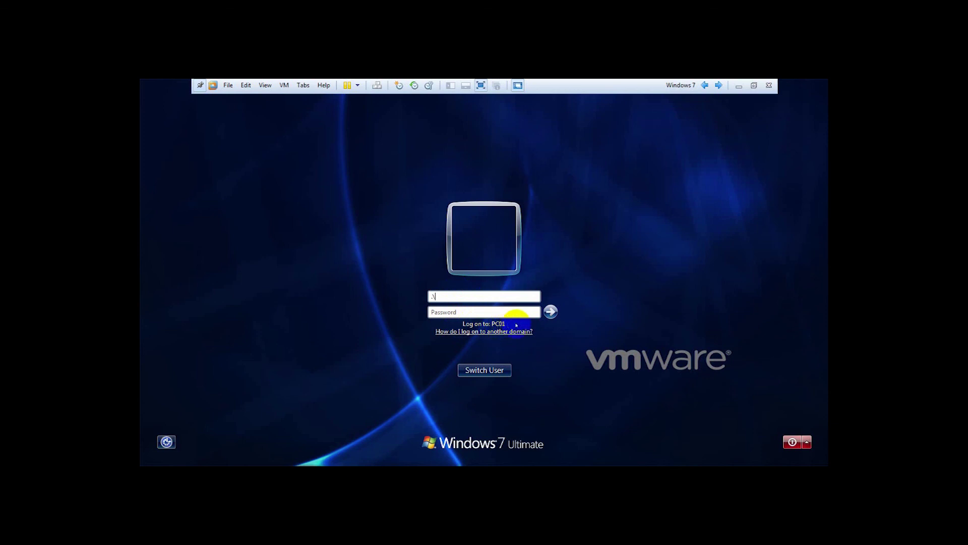
text(rea)
key(Return)
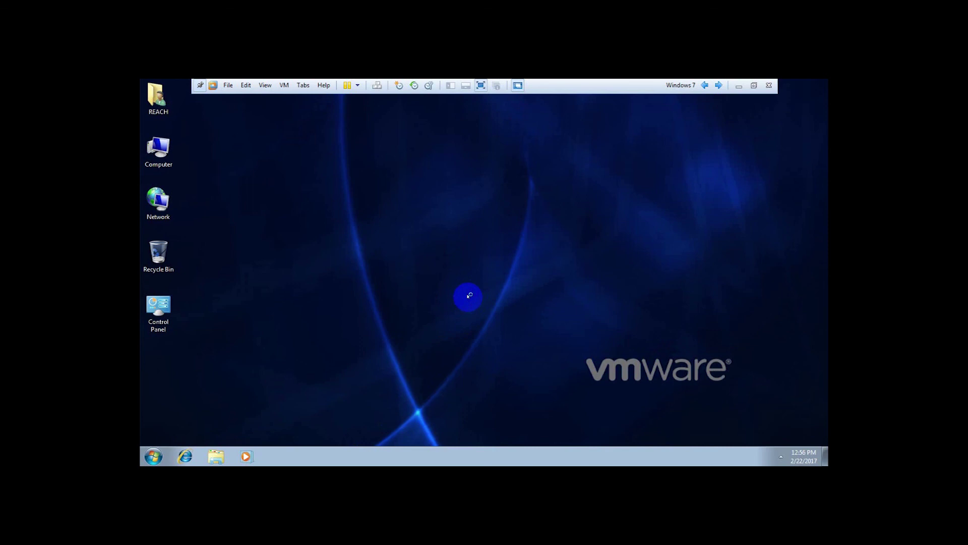
Leave full-screen view and cycle through the Windows XP, DC-DNS and Windows 7 VM tabs.
click(480, 85)
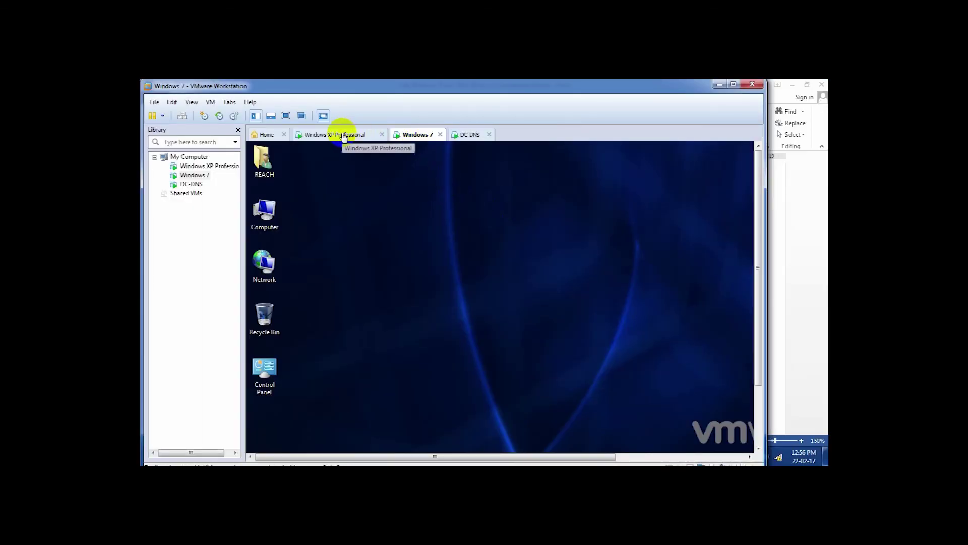
click(348, 135)
click(407, 139)
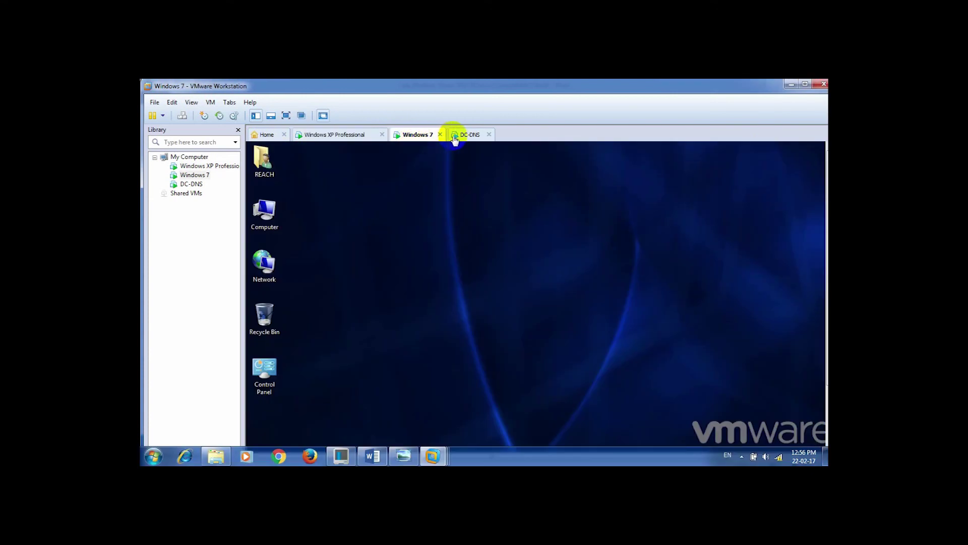
click(462, 136)
click(425, 140)
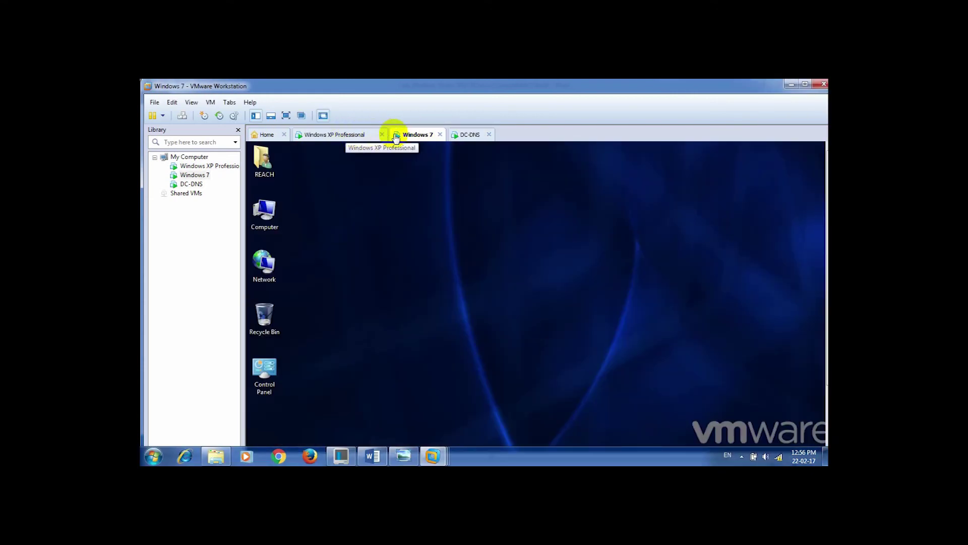
click(343, 135)
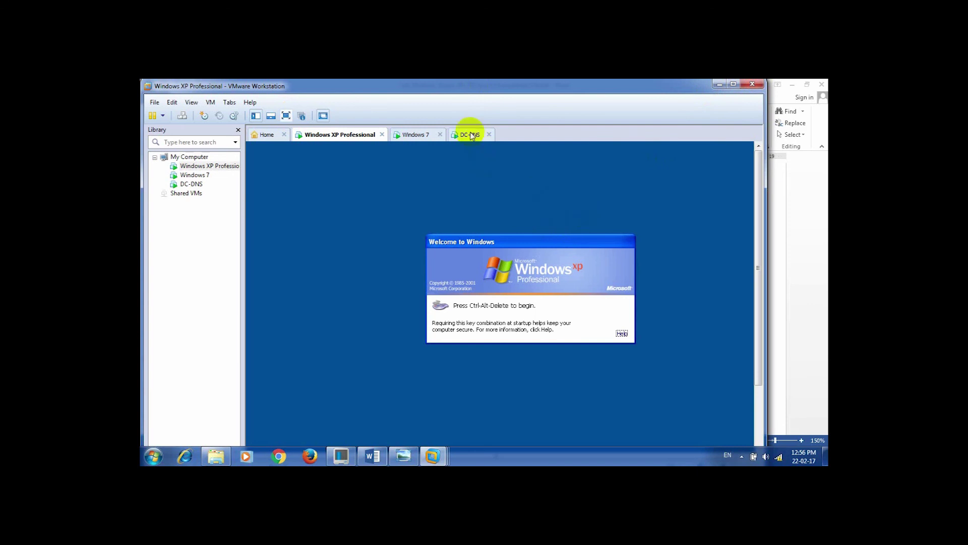
Show the DC-DNS VM full screen and reposition the Active Directory Users and Computers window.
key(alt+Tab)
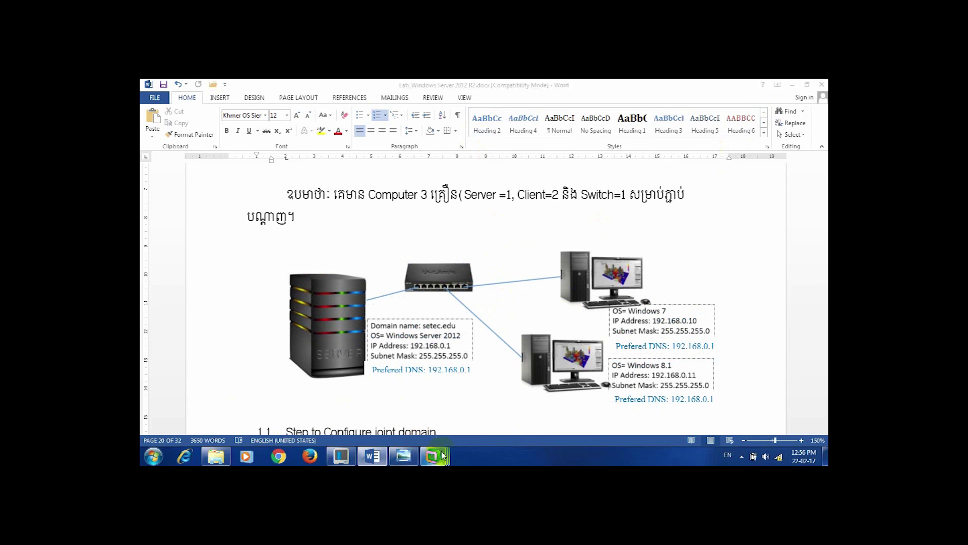
mouse_move(432, 456)
click(553, 410)
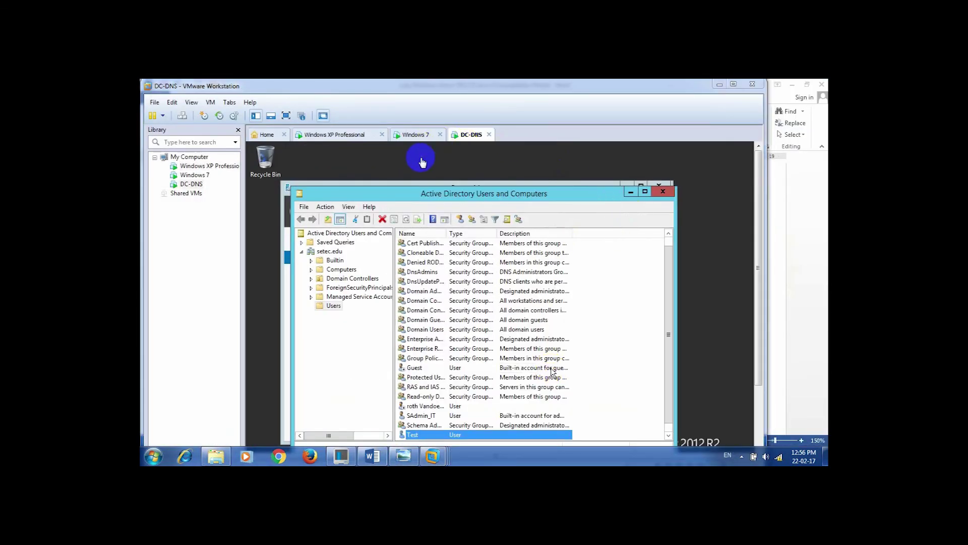
click(286, 115)
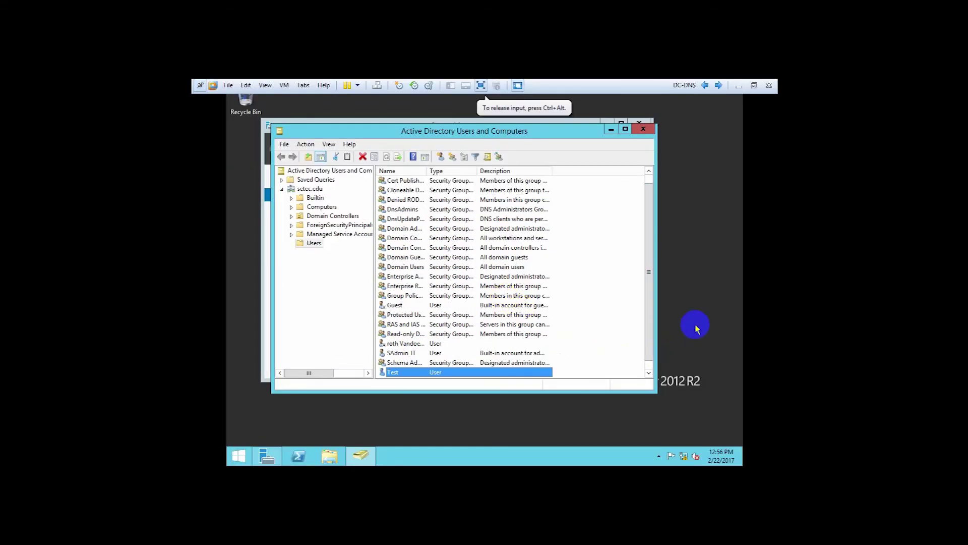
click(643, 131)
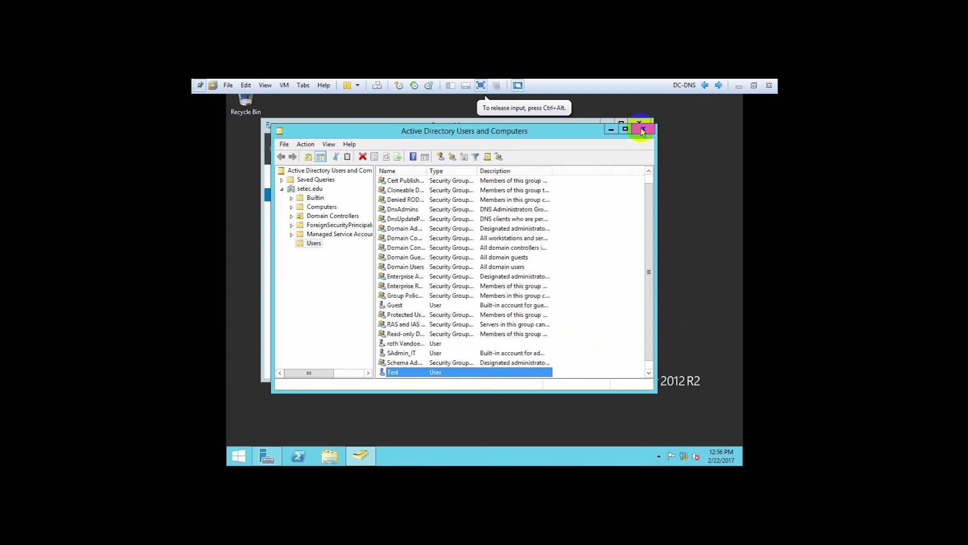
click(540, 132)
drag(539, 132, 556, 172)
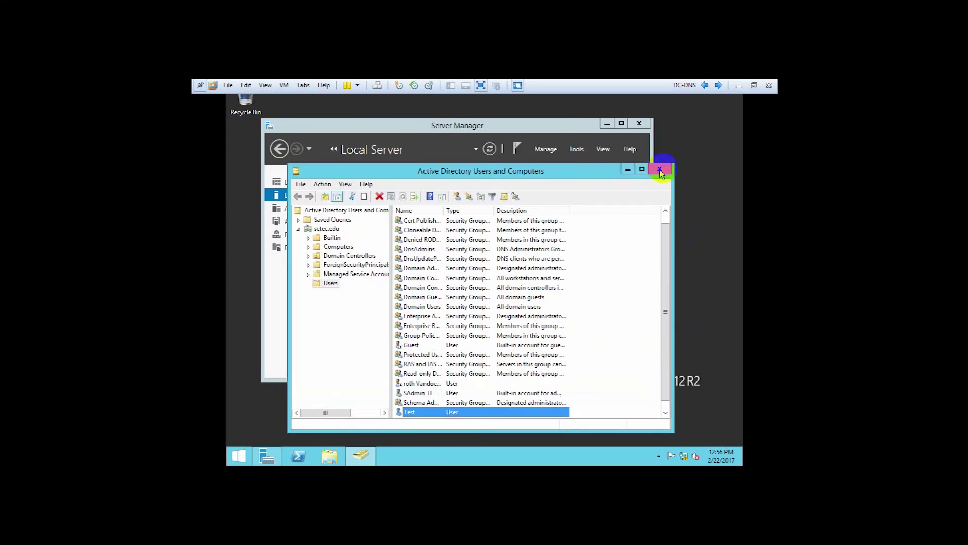